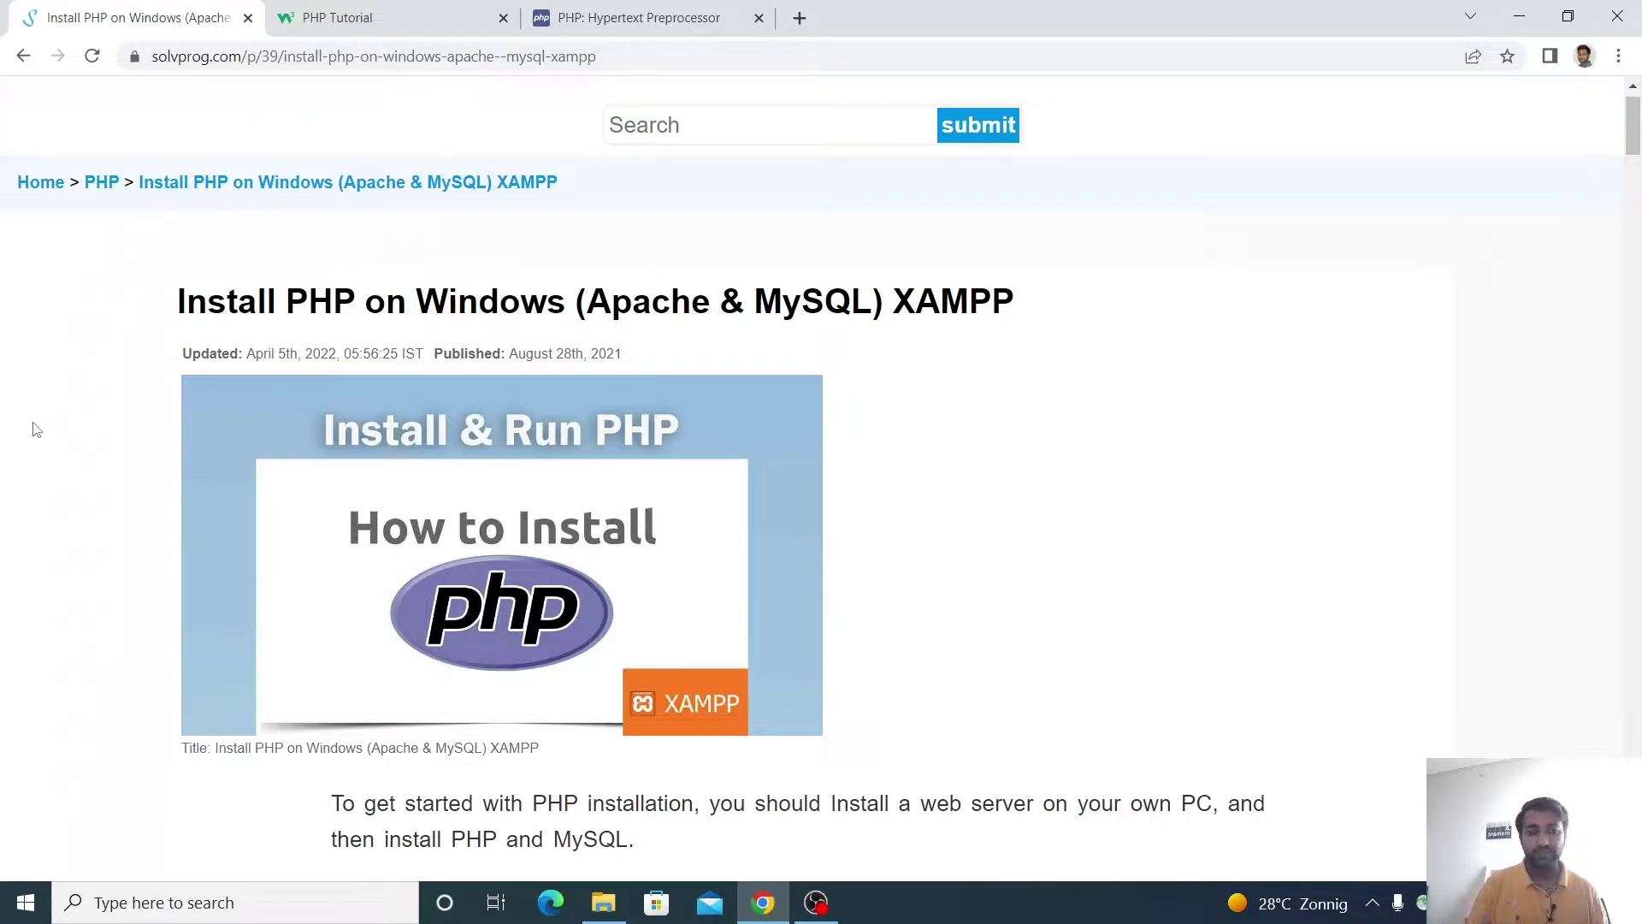
# - Read the article's introduction and its list of web server packages for running PHP
pyautogui.scroll(-9, 36, 429)
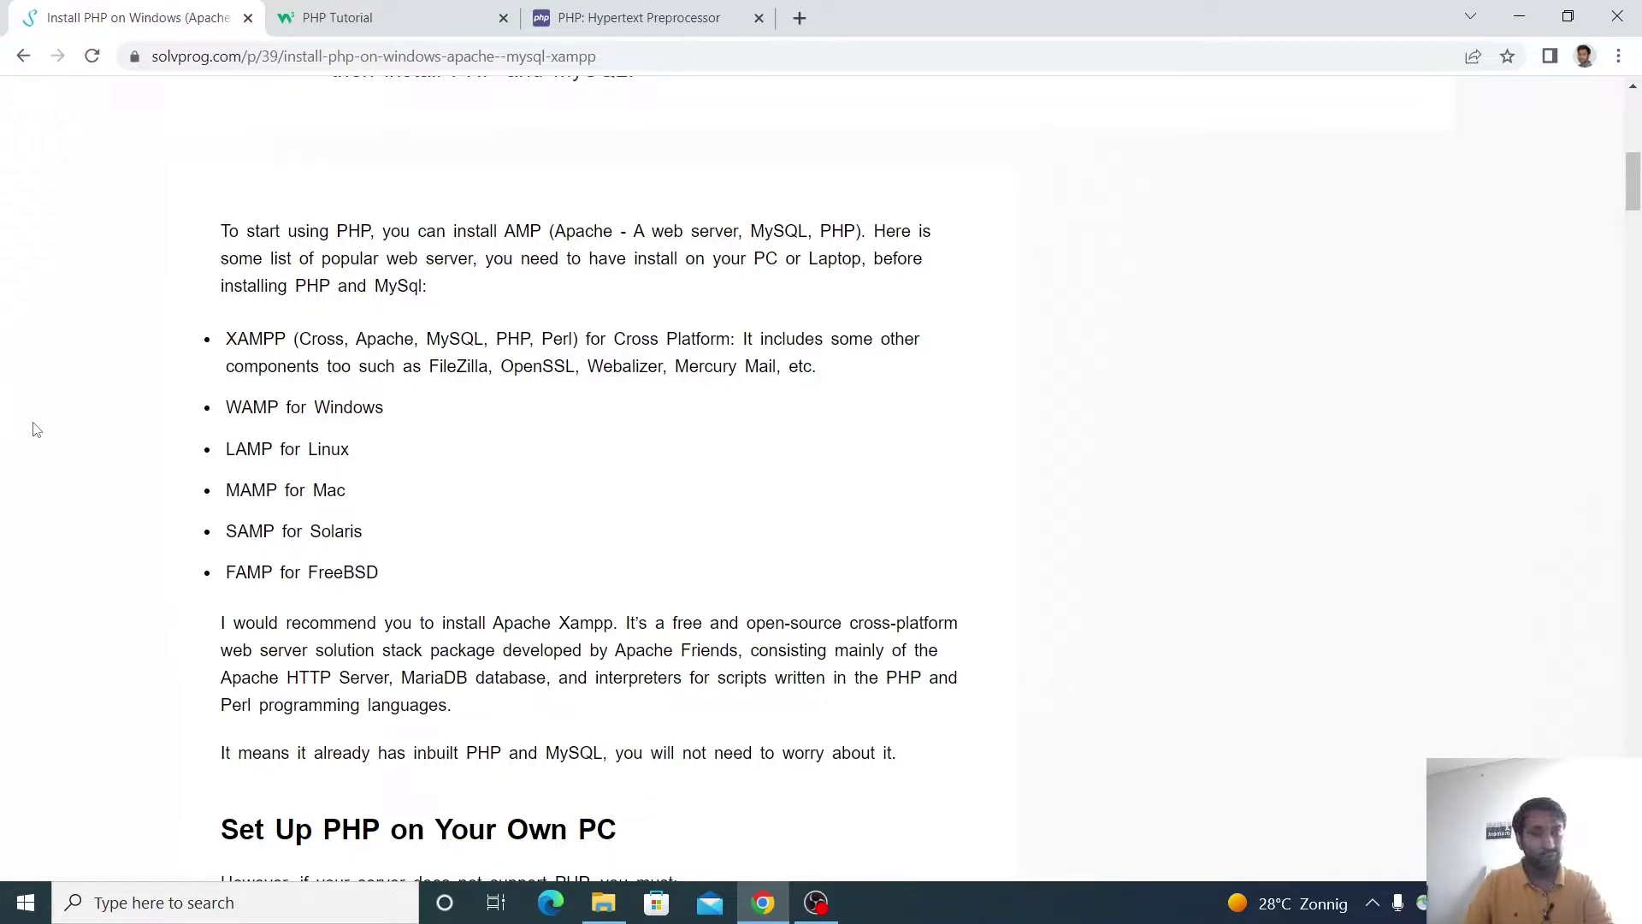
pyautogui.scroll(-2, 36, 429)
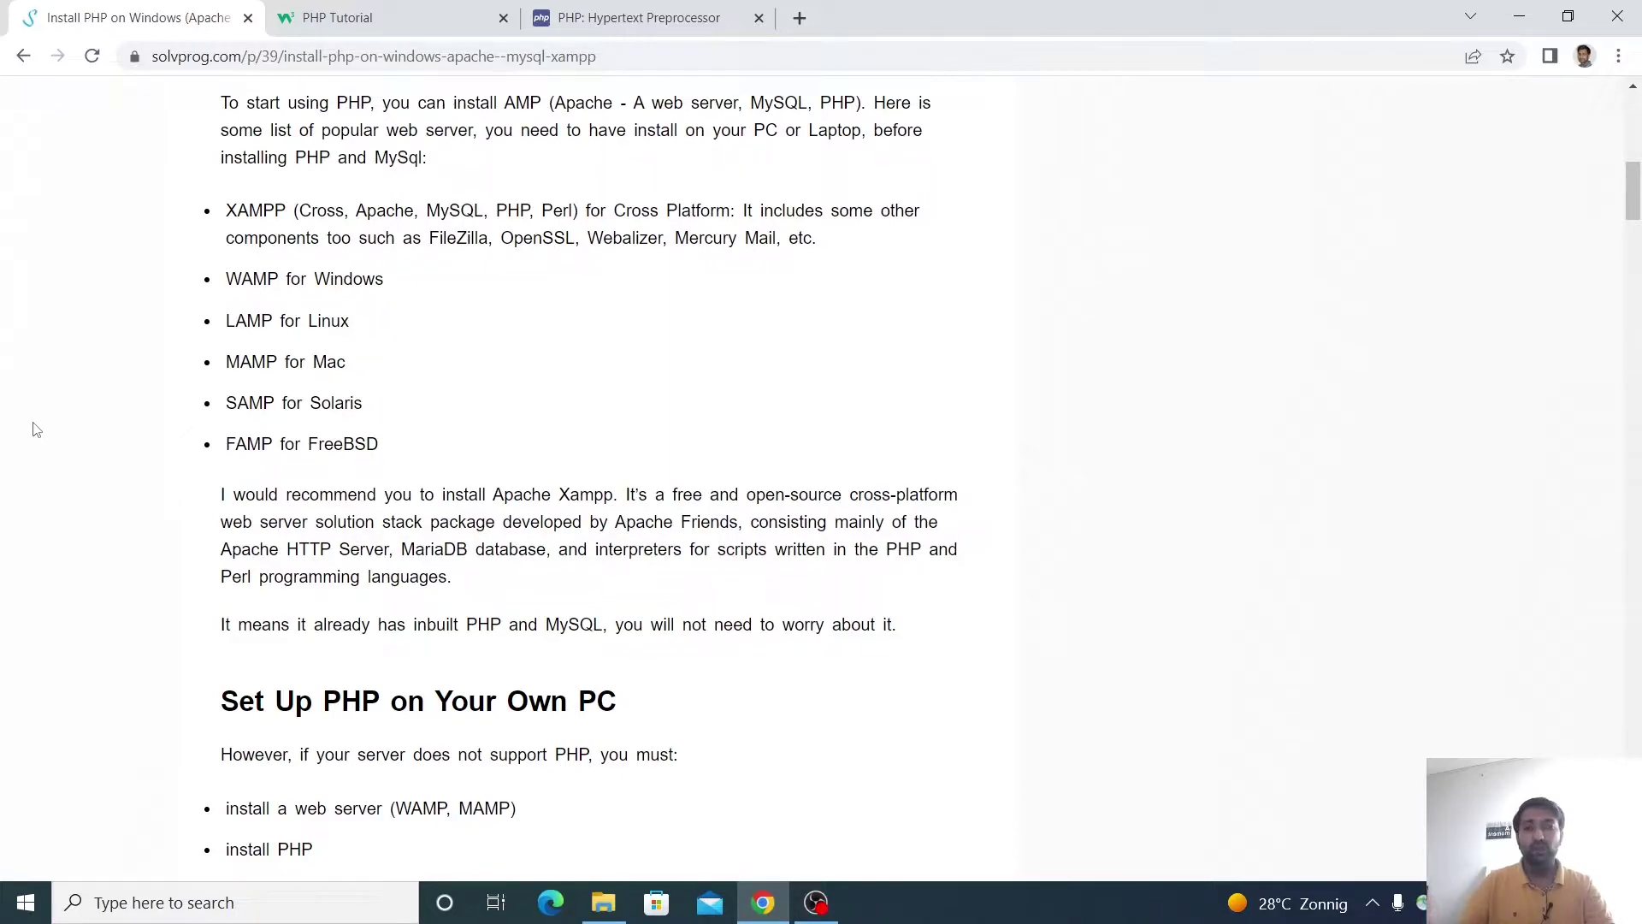
pyautogui.scroll(3, 36, 429)
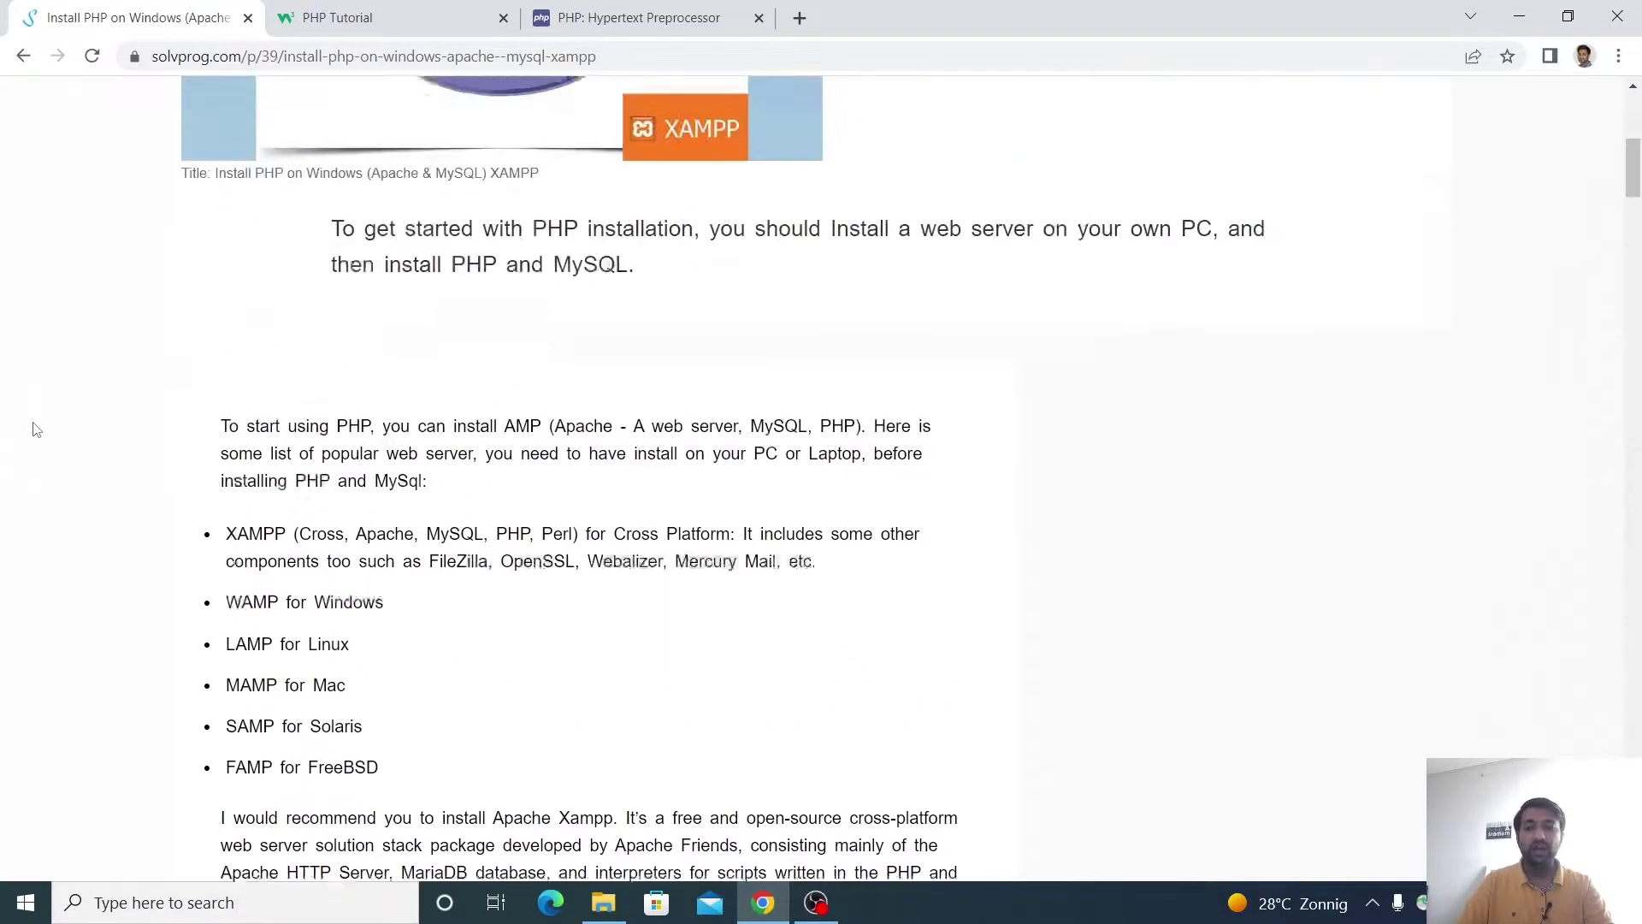
pyautogui.scroll(4, 36, 429)
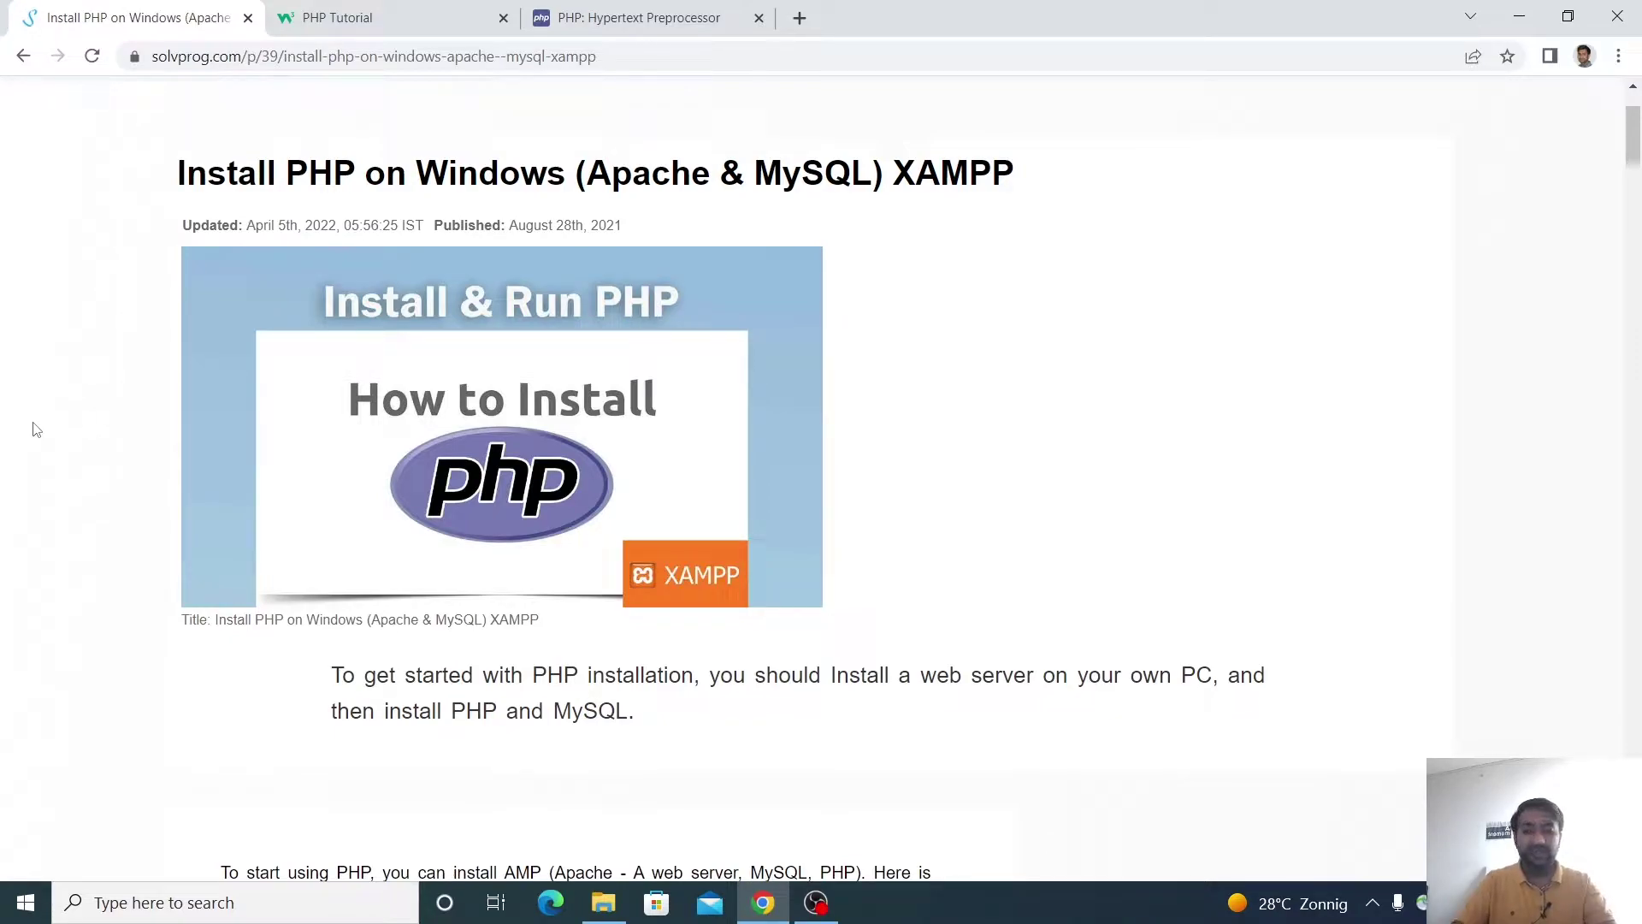
pyautogui.scroll(-7, 36, 429)
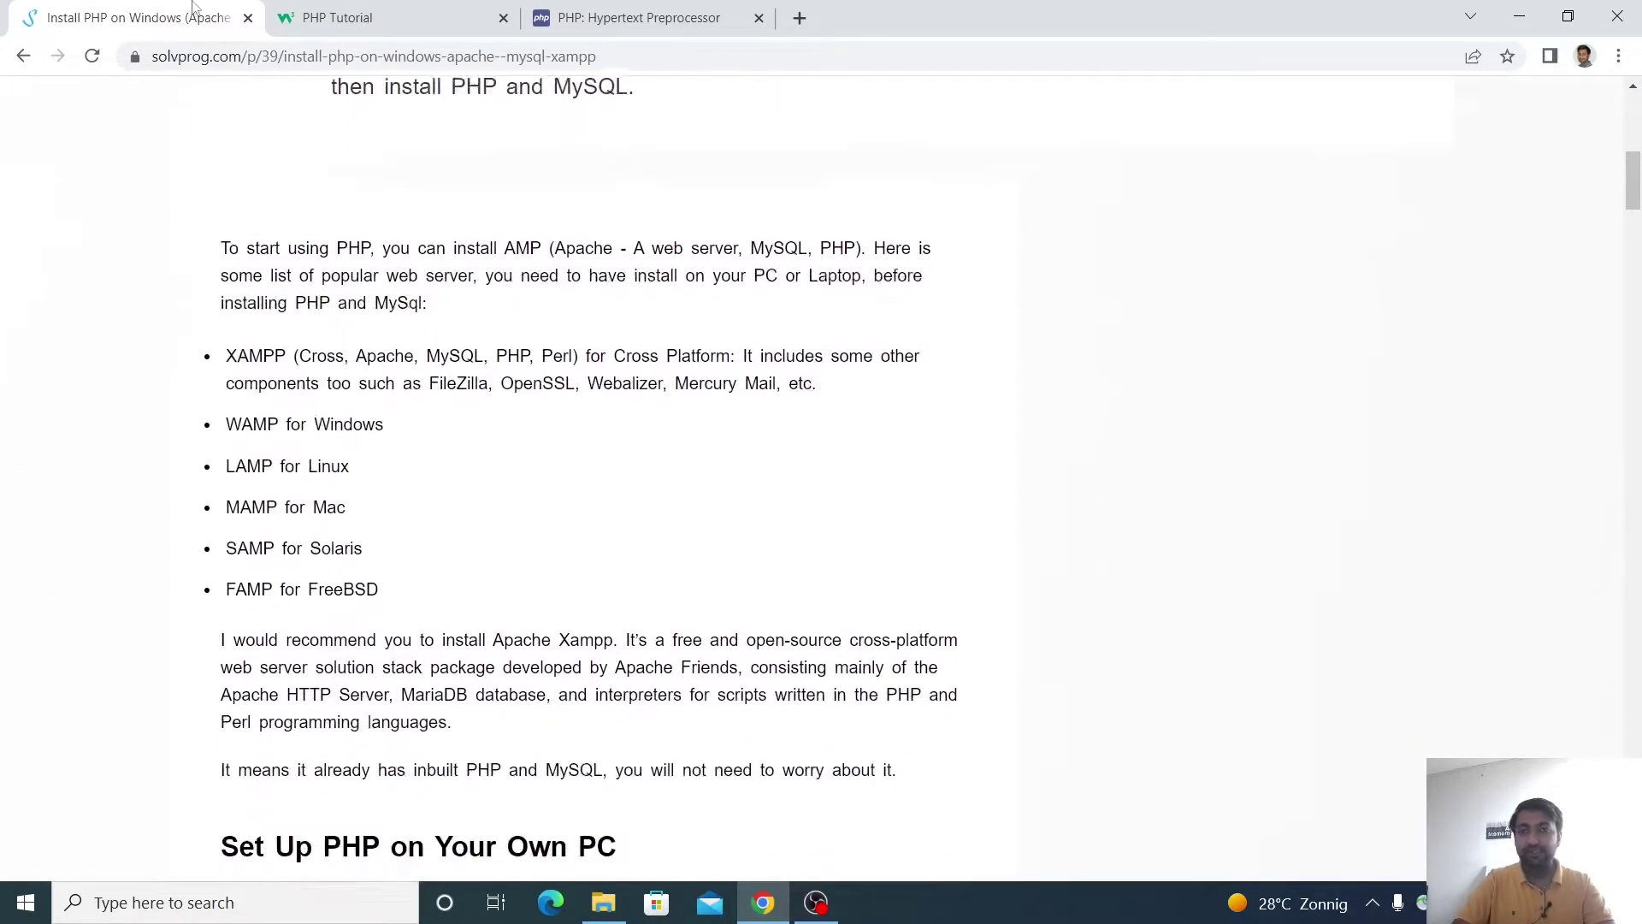
# - Read the W3Schools PHP Tutorial introduction, highlighting the words on PHP being free and on Microsoft's ASP
pyautogui.click(342, 17)
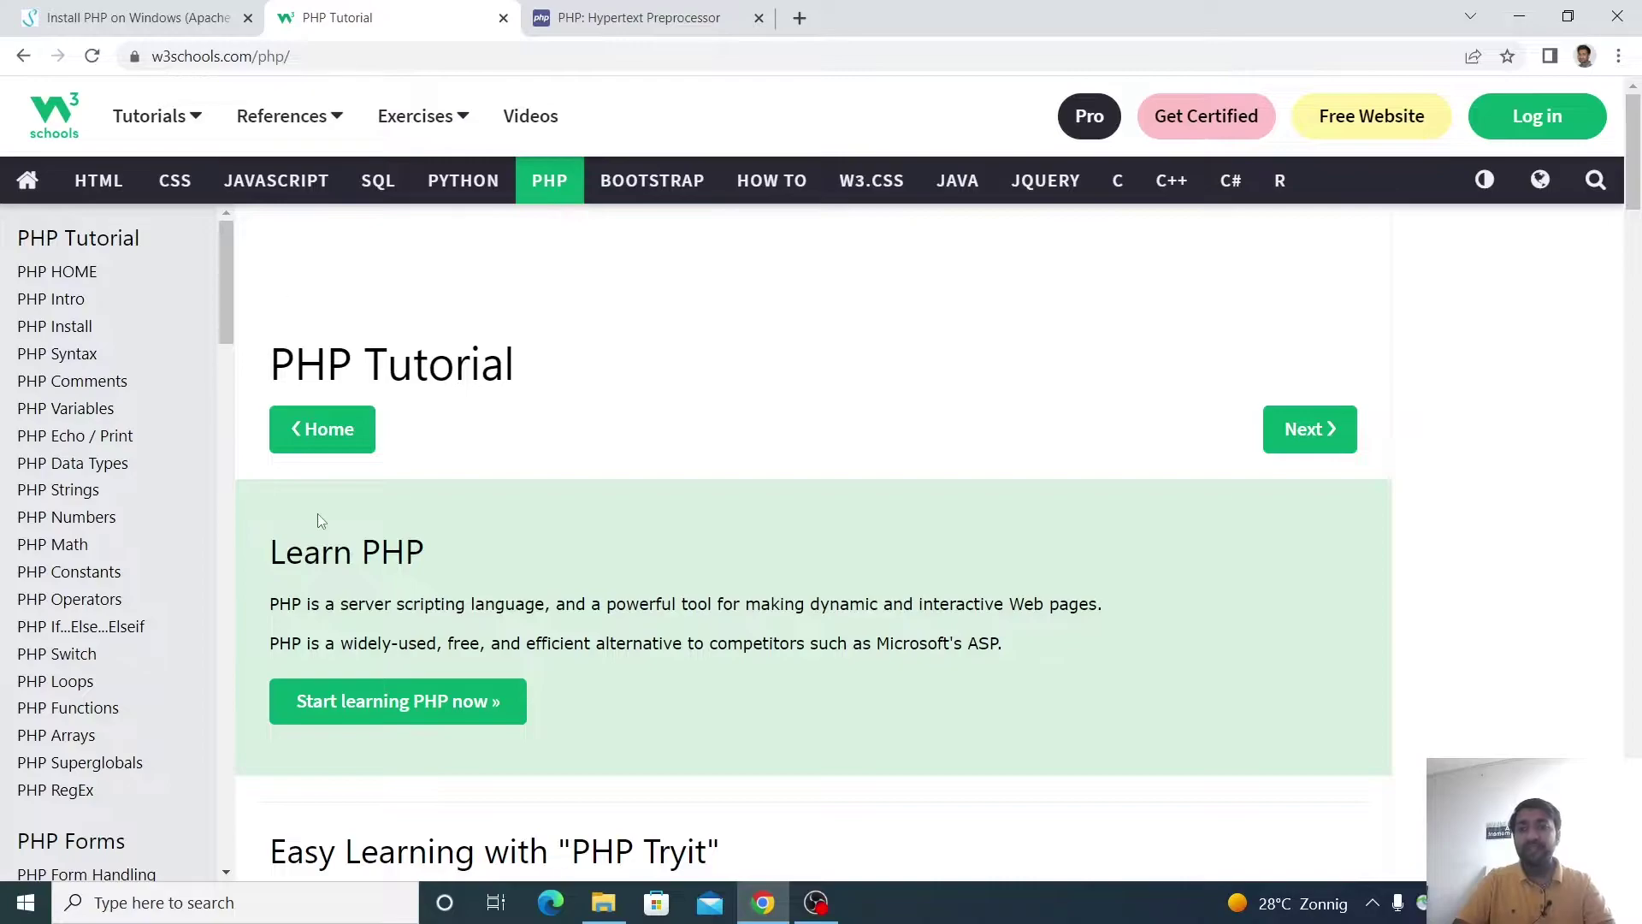
pyautogui.scroll(-3, 319, 520)
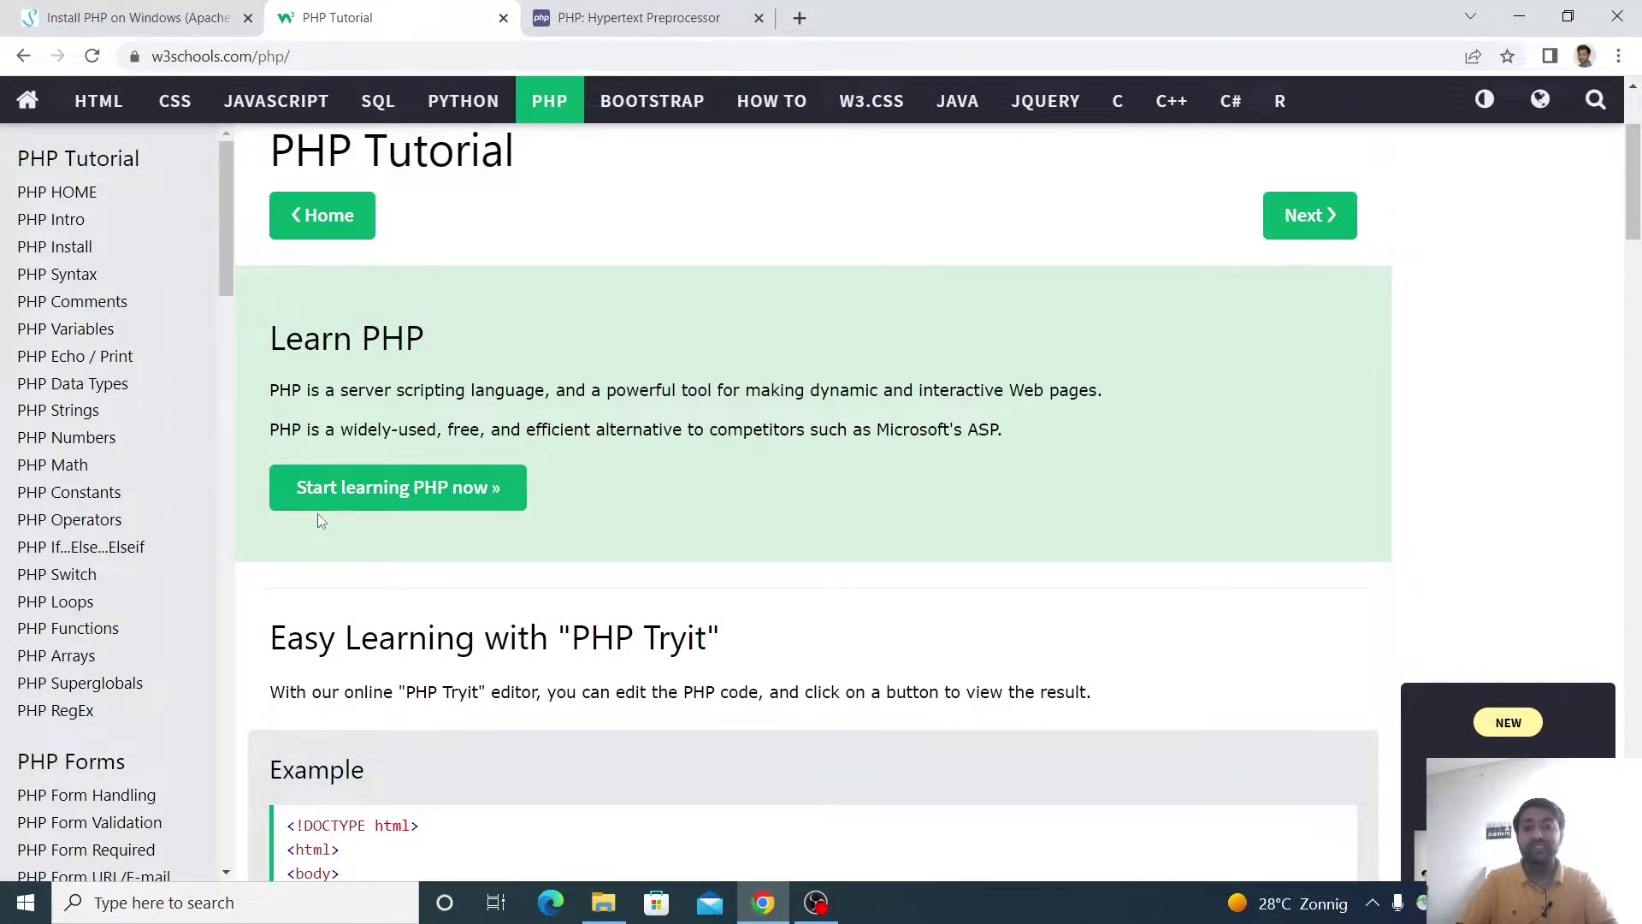
pyautogui.moveTo(448, 430); pyautogui.dragTo(492, 432)
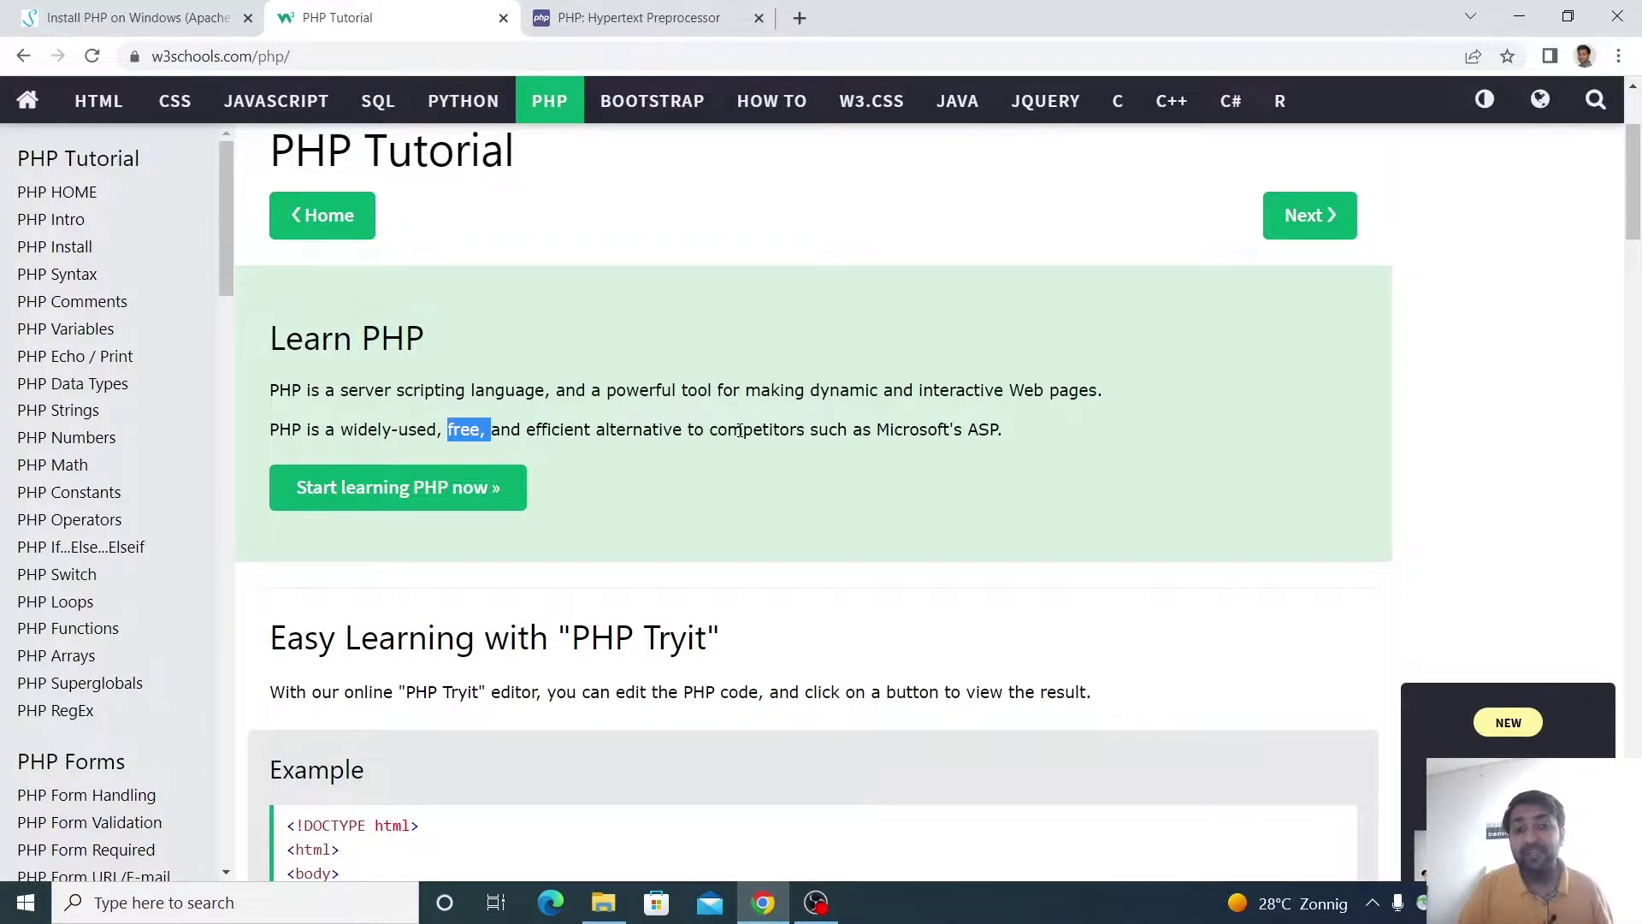
pyautogui.moveTo(968, 431); pyautogui.dragTo(1009, 436)
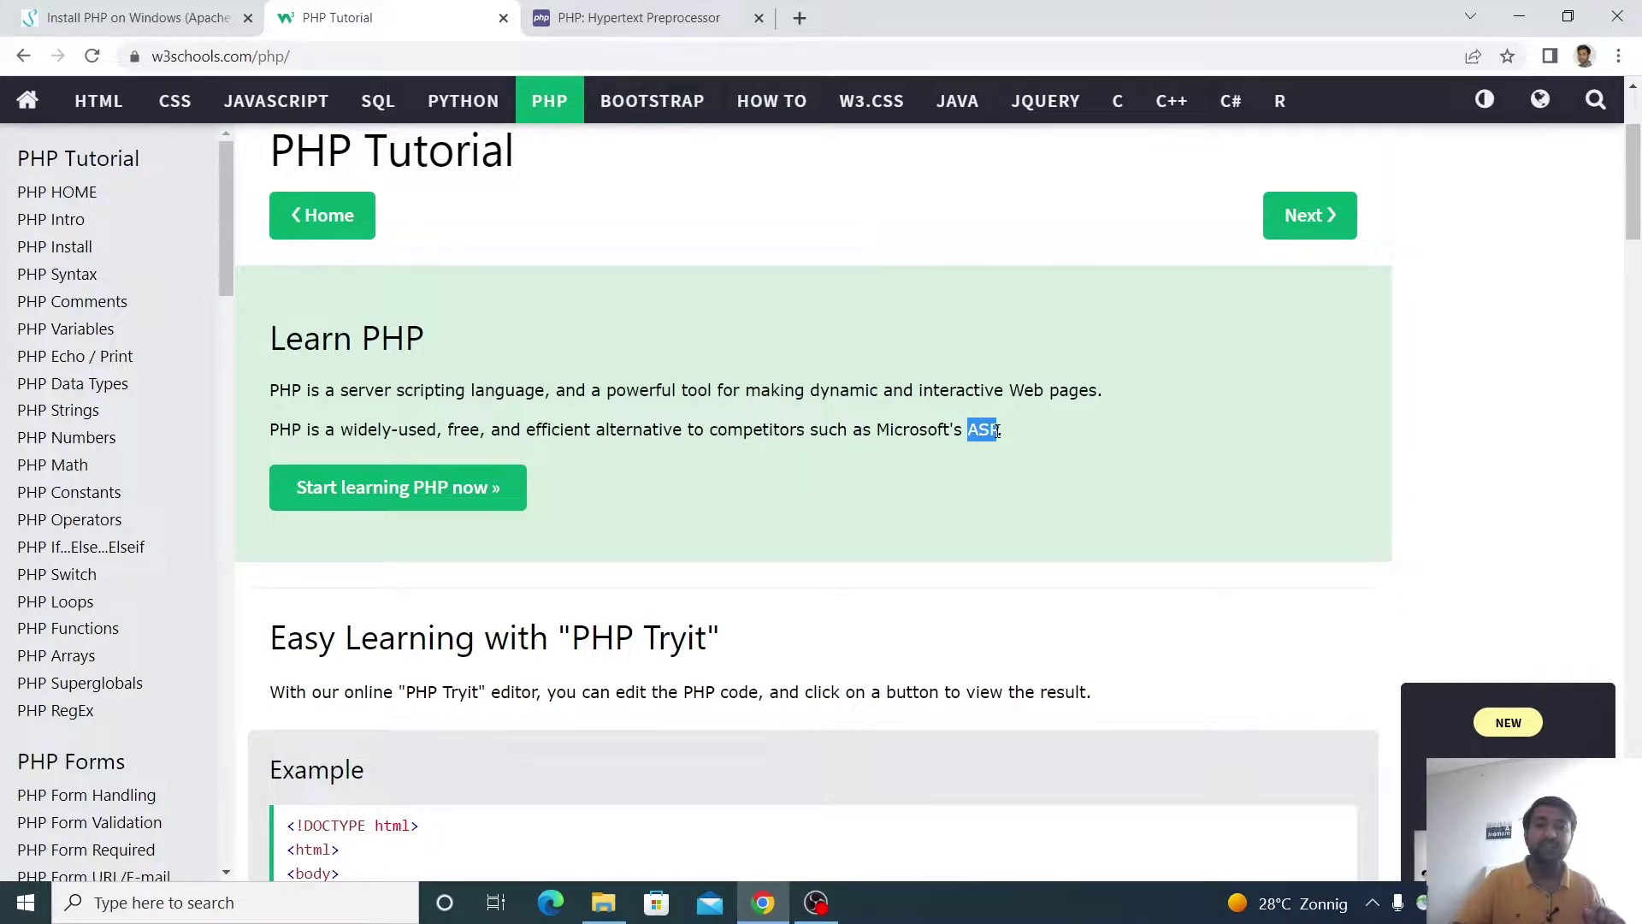
pyautogui.moveTo(878, 431); pyautogui.dragTo(961, 430)
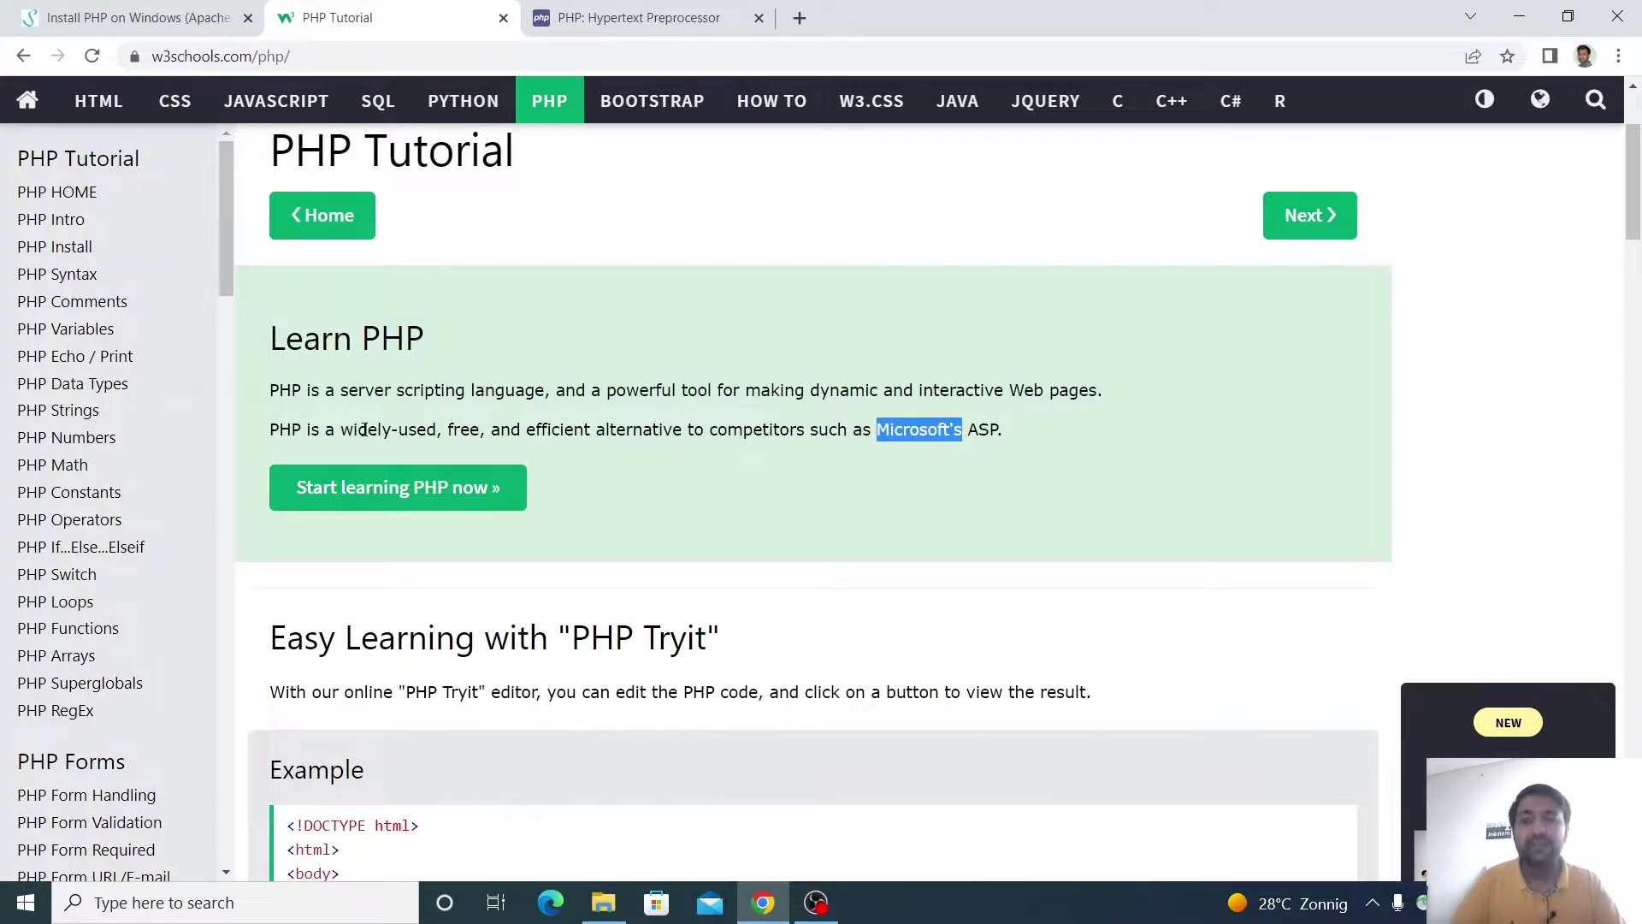
# - Return to the PHP installation article and examine its server package list, highlighting LAMP for Linux, MAMP and XAMPP
pyautogui.click(129, 8)
pyautogui.scroll(-1, 224, 496)
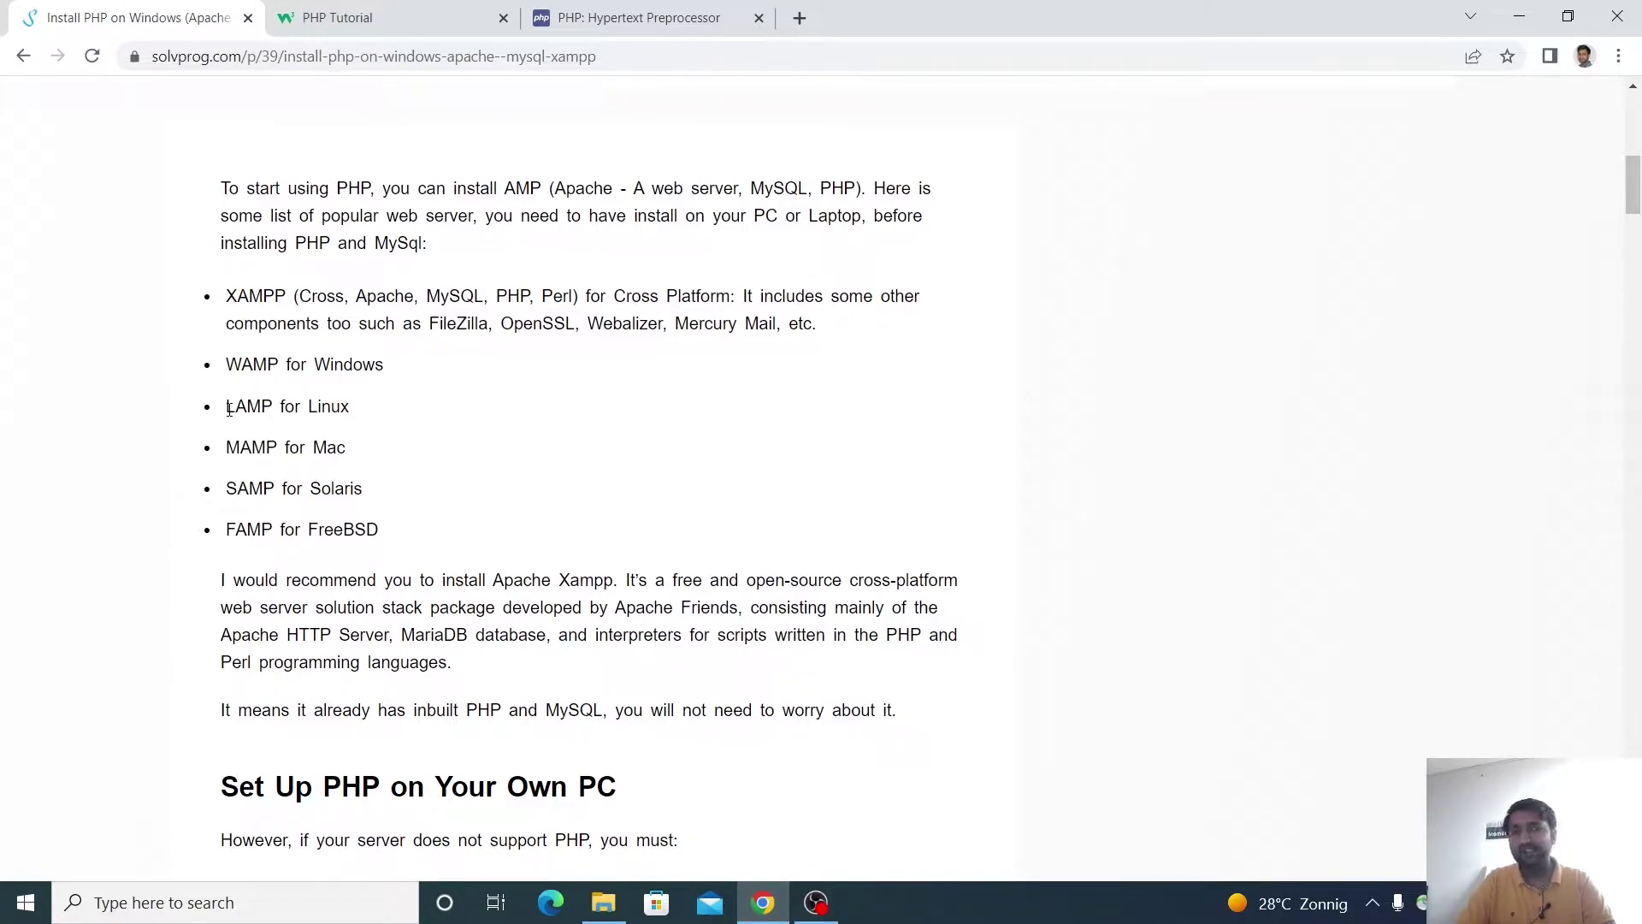
pyautogui.moveTo(228, 409); pyautogui.dragTo(407, 420)
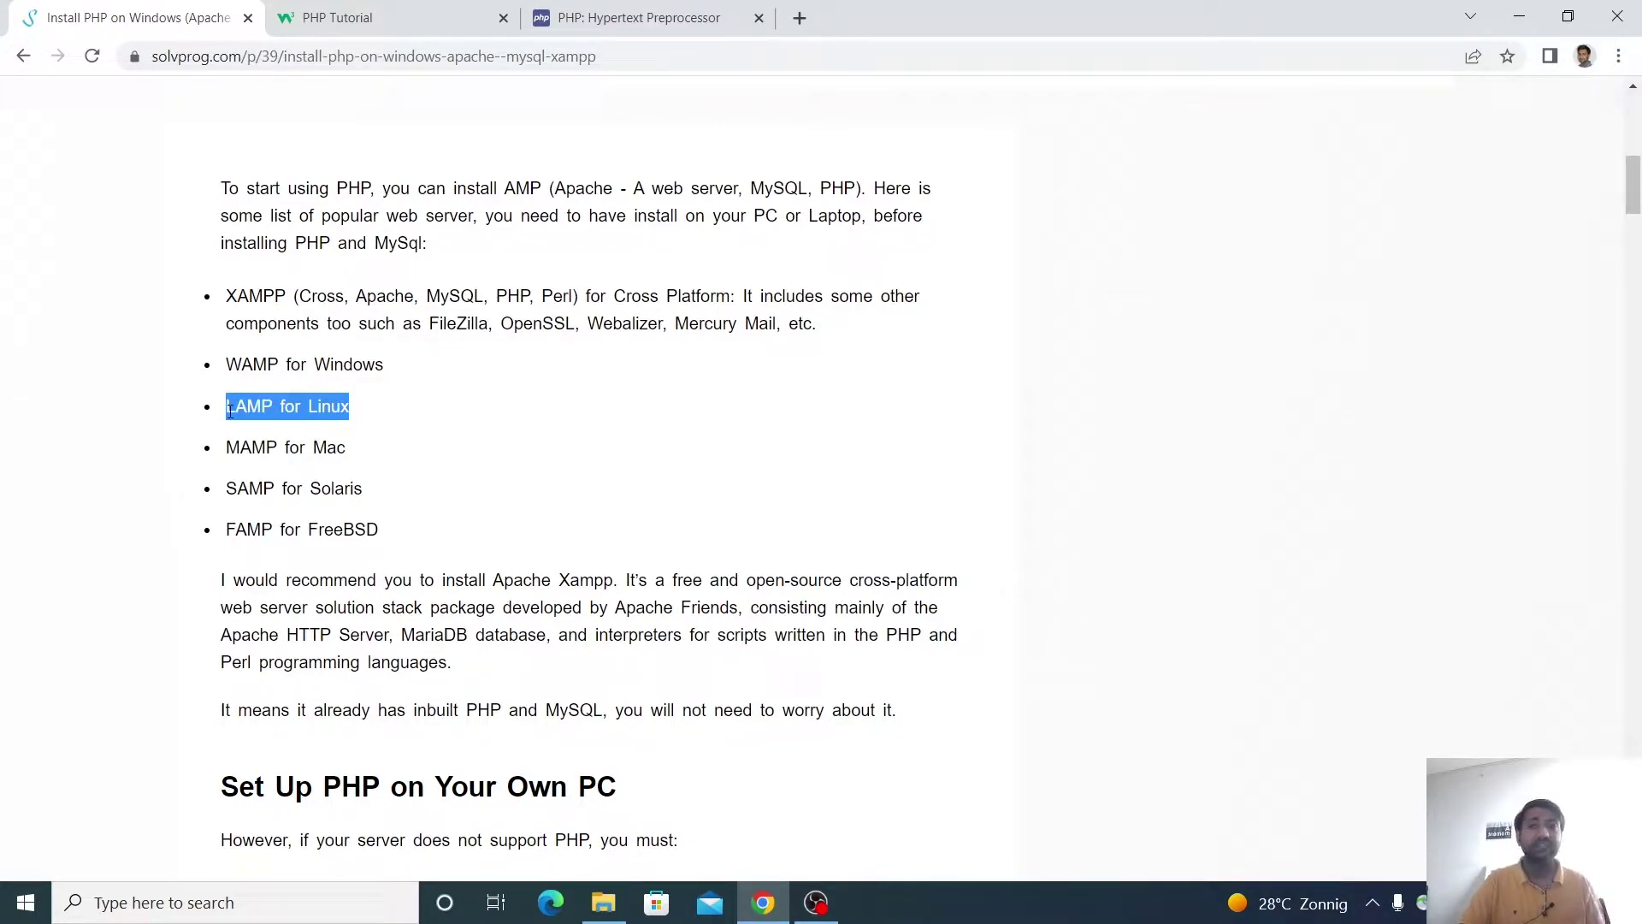
pyautogui.click(272, 406)
pyautogui.moveTo(272, 406); pyautogui.dragTo(274, 463)
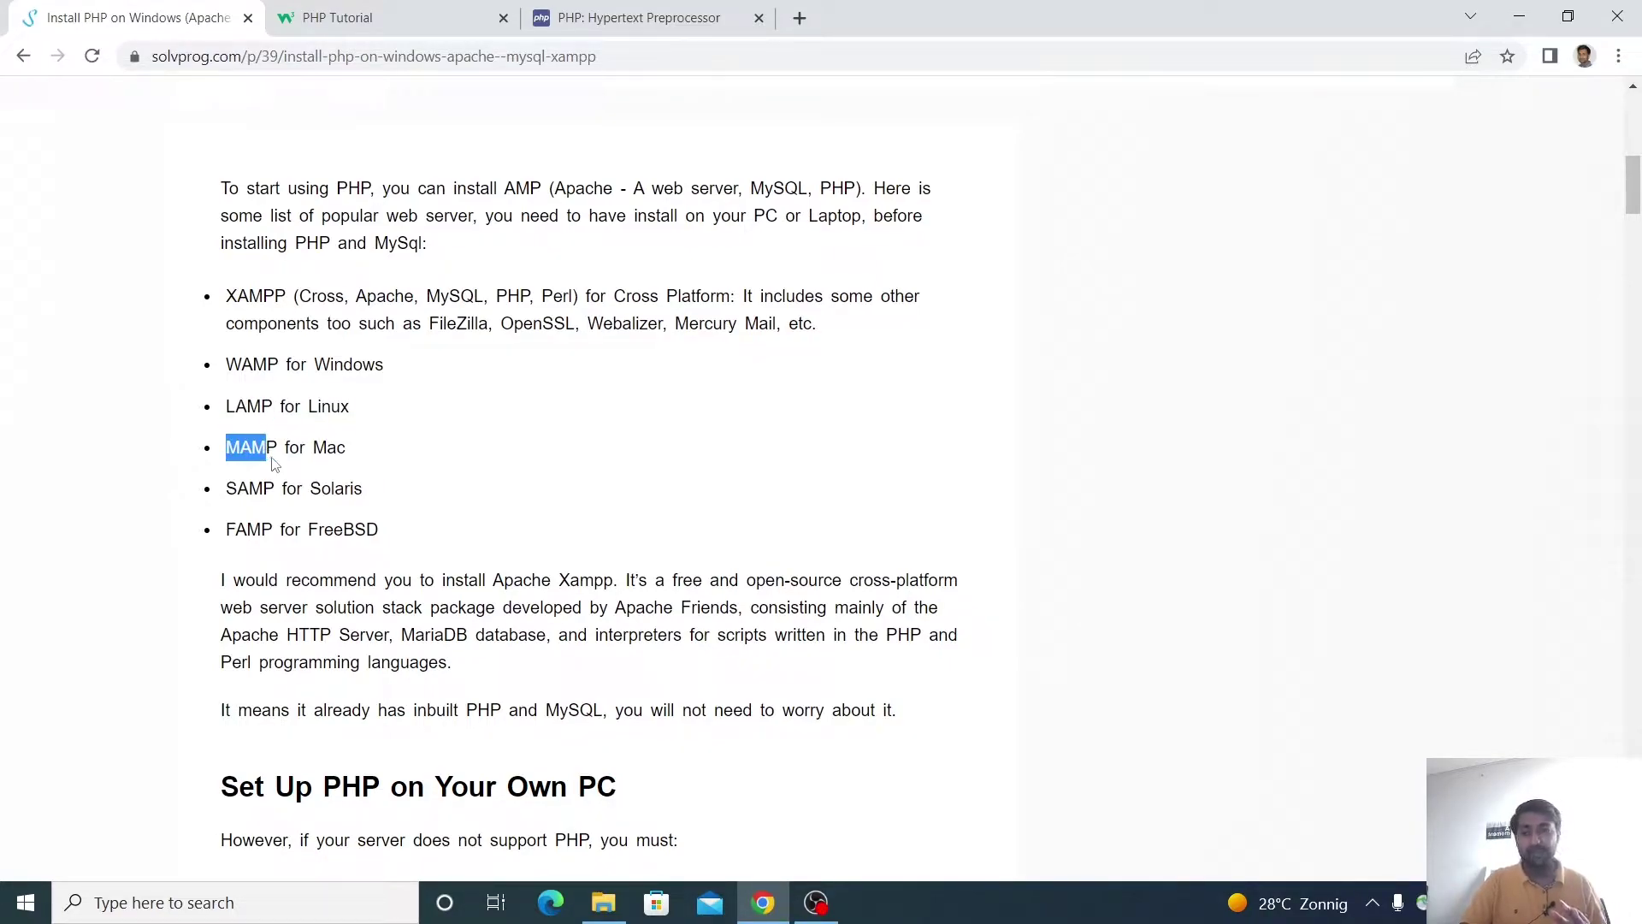
pyautogui.moveTo(284, 447); pyautogui.dragTo(216, 441)
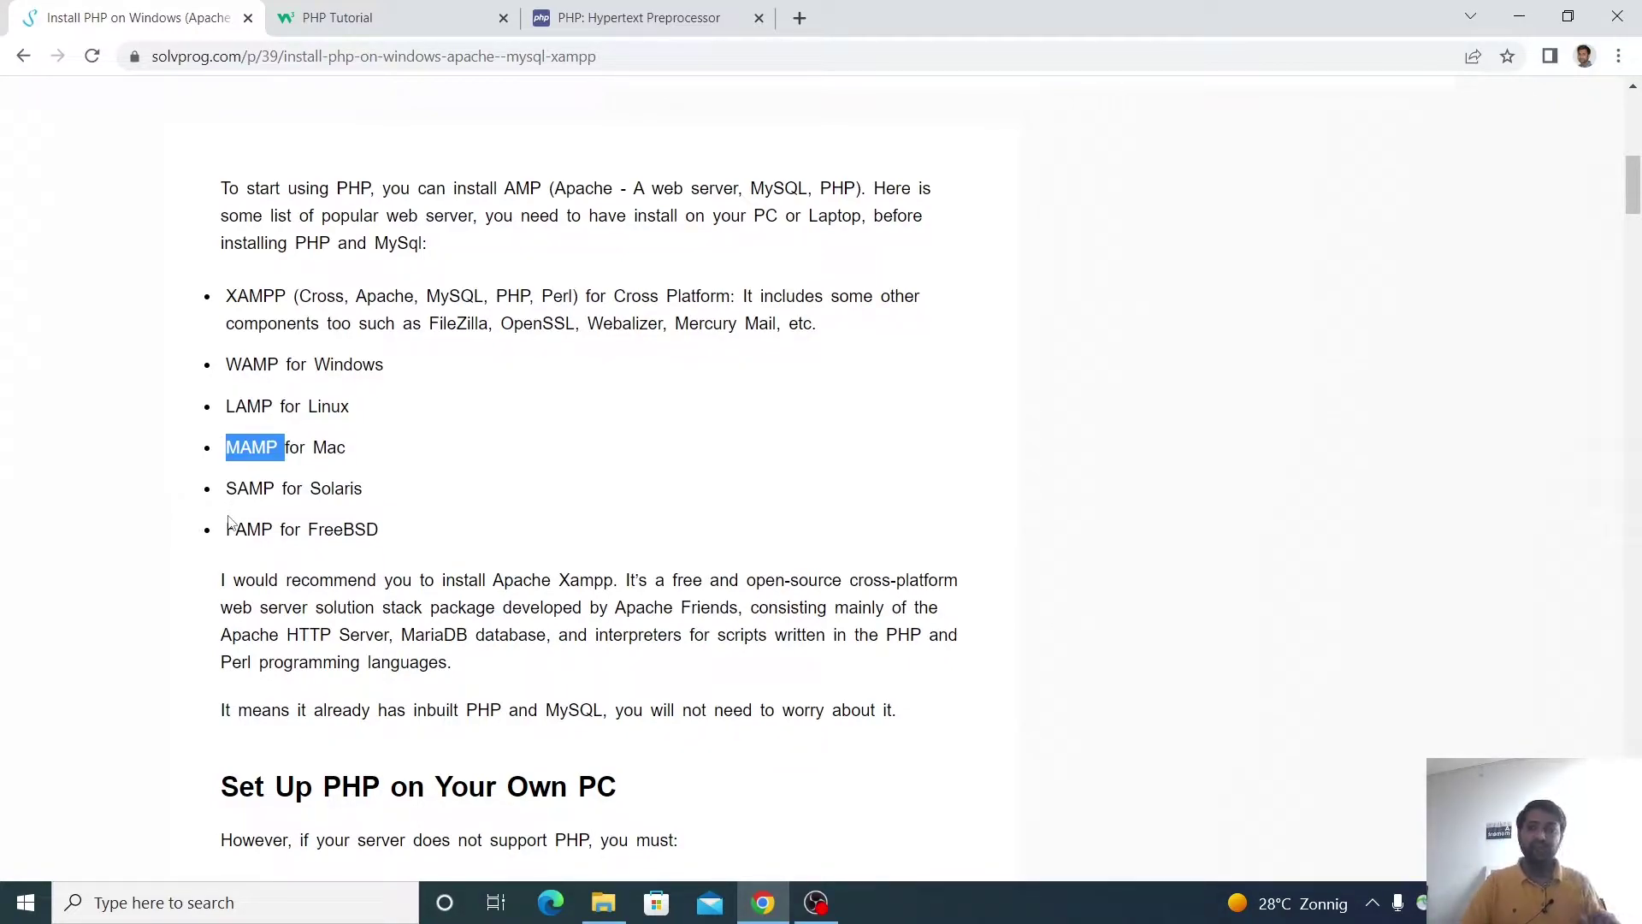
pyautogui.click(224, 294)
pyautogui.moveTo(224, 294); pyautogui.dragTo(285, 291)
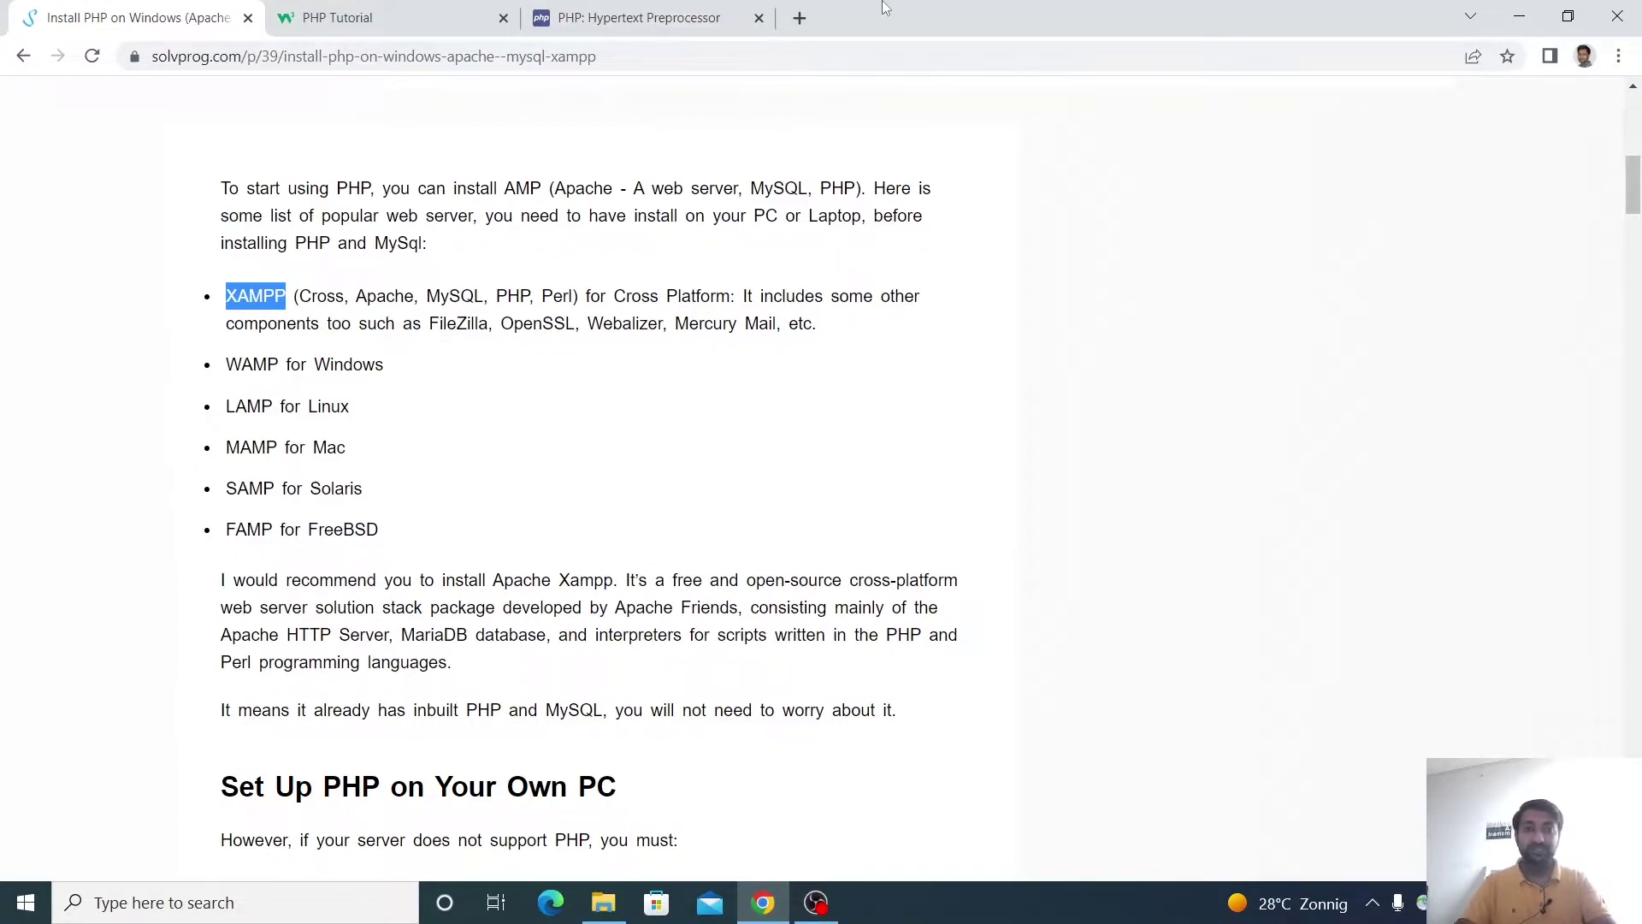
# - Search Google for xampp in a new browser tab and open the Apache Friends download page
pyautogui.click(799, 18)
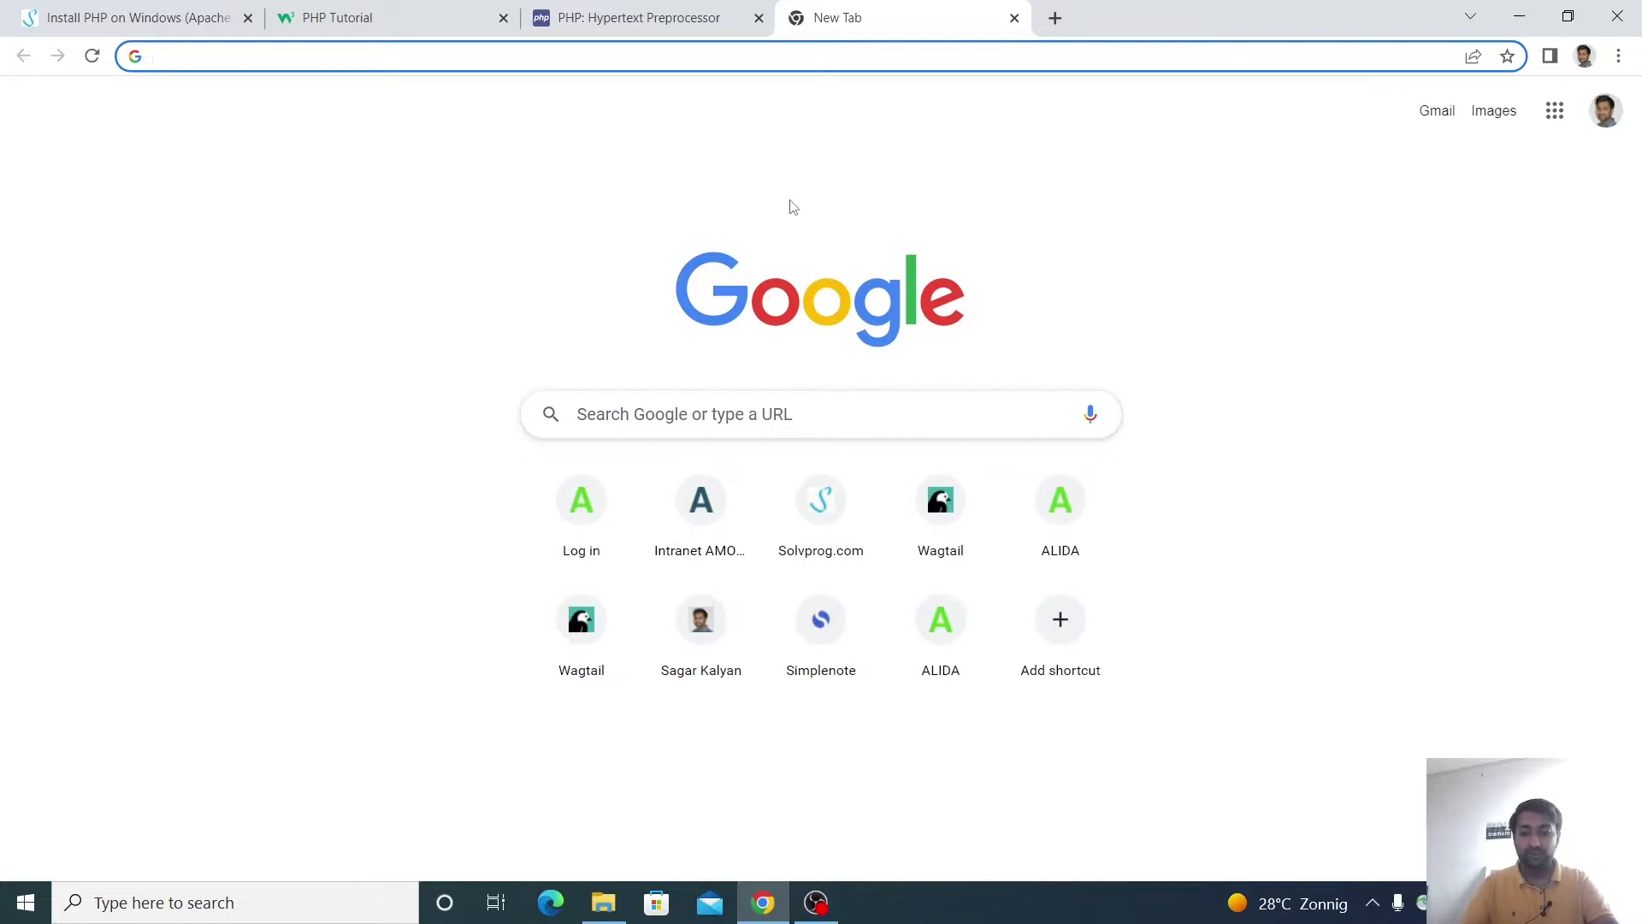
pyautogui.write('xampp')
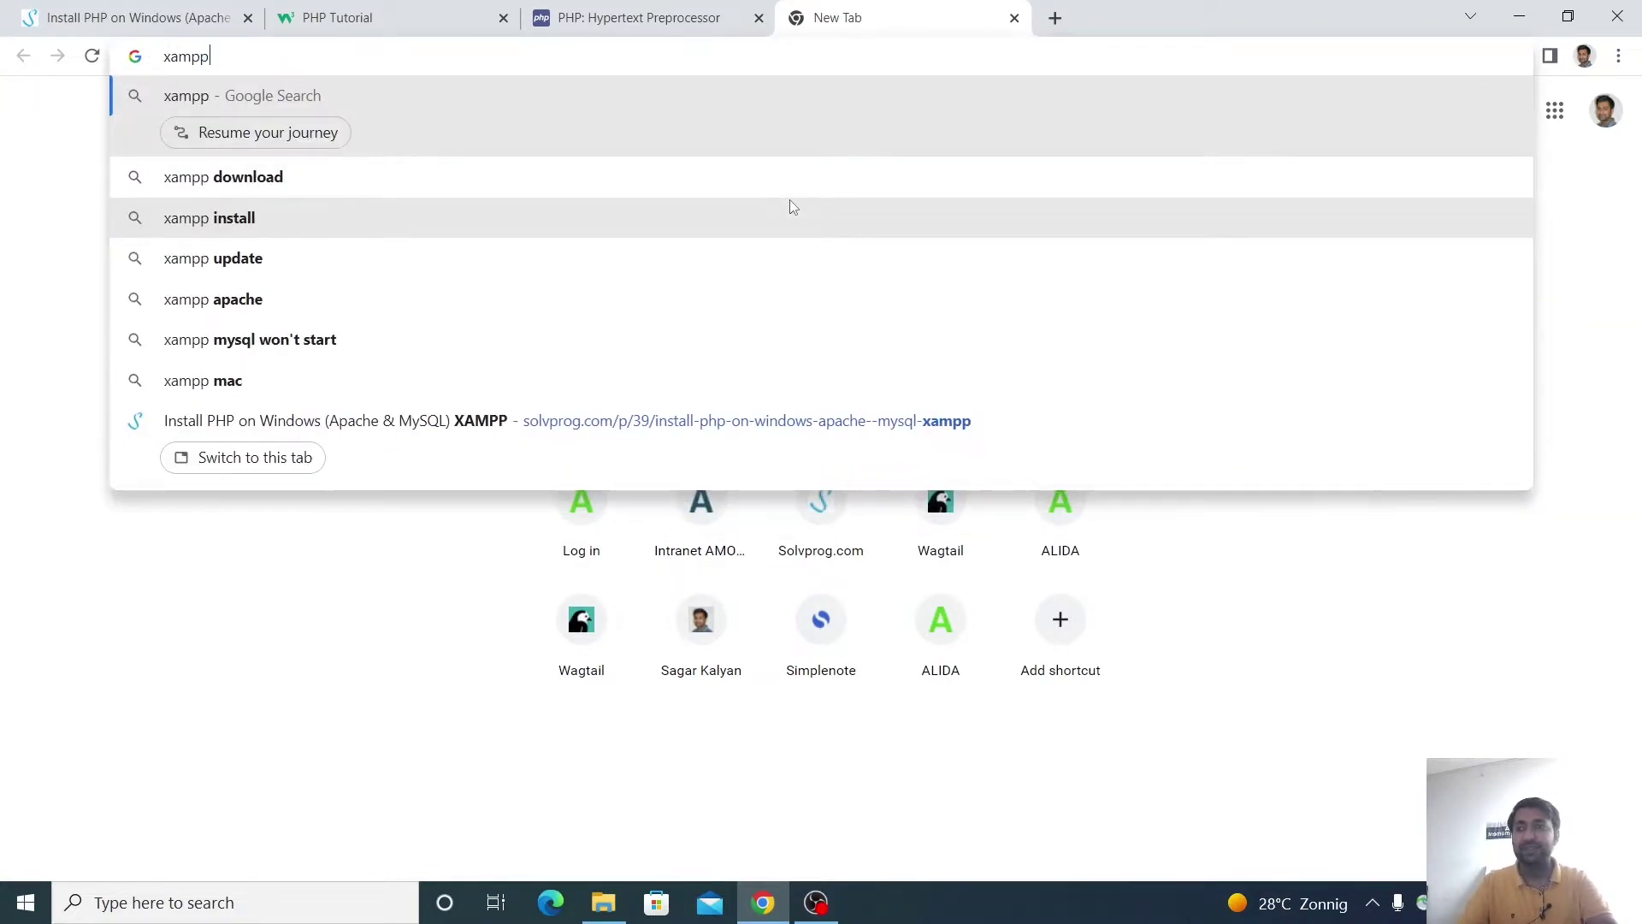
pyautogui.press('Return')
pyautogui.scroll(-1, 343, 345)
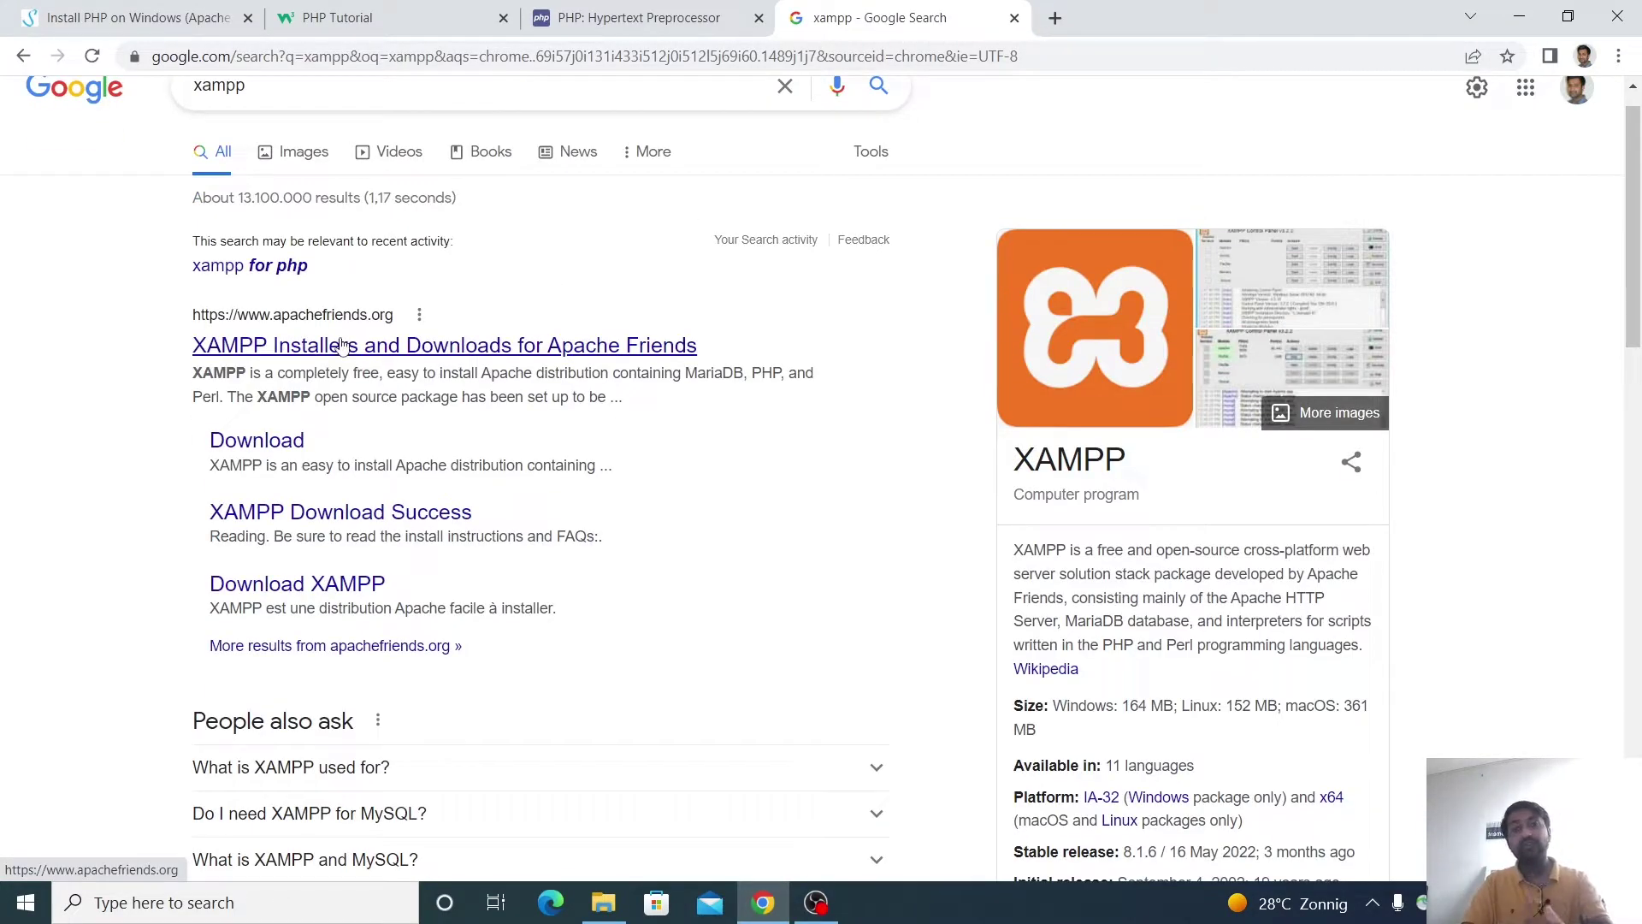
pyautogui.click(263, 444)
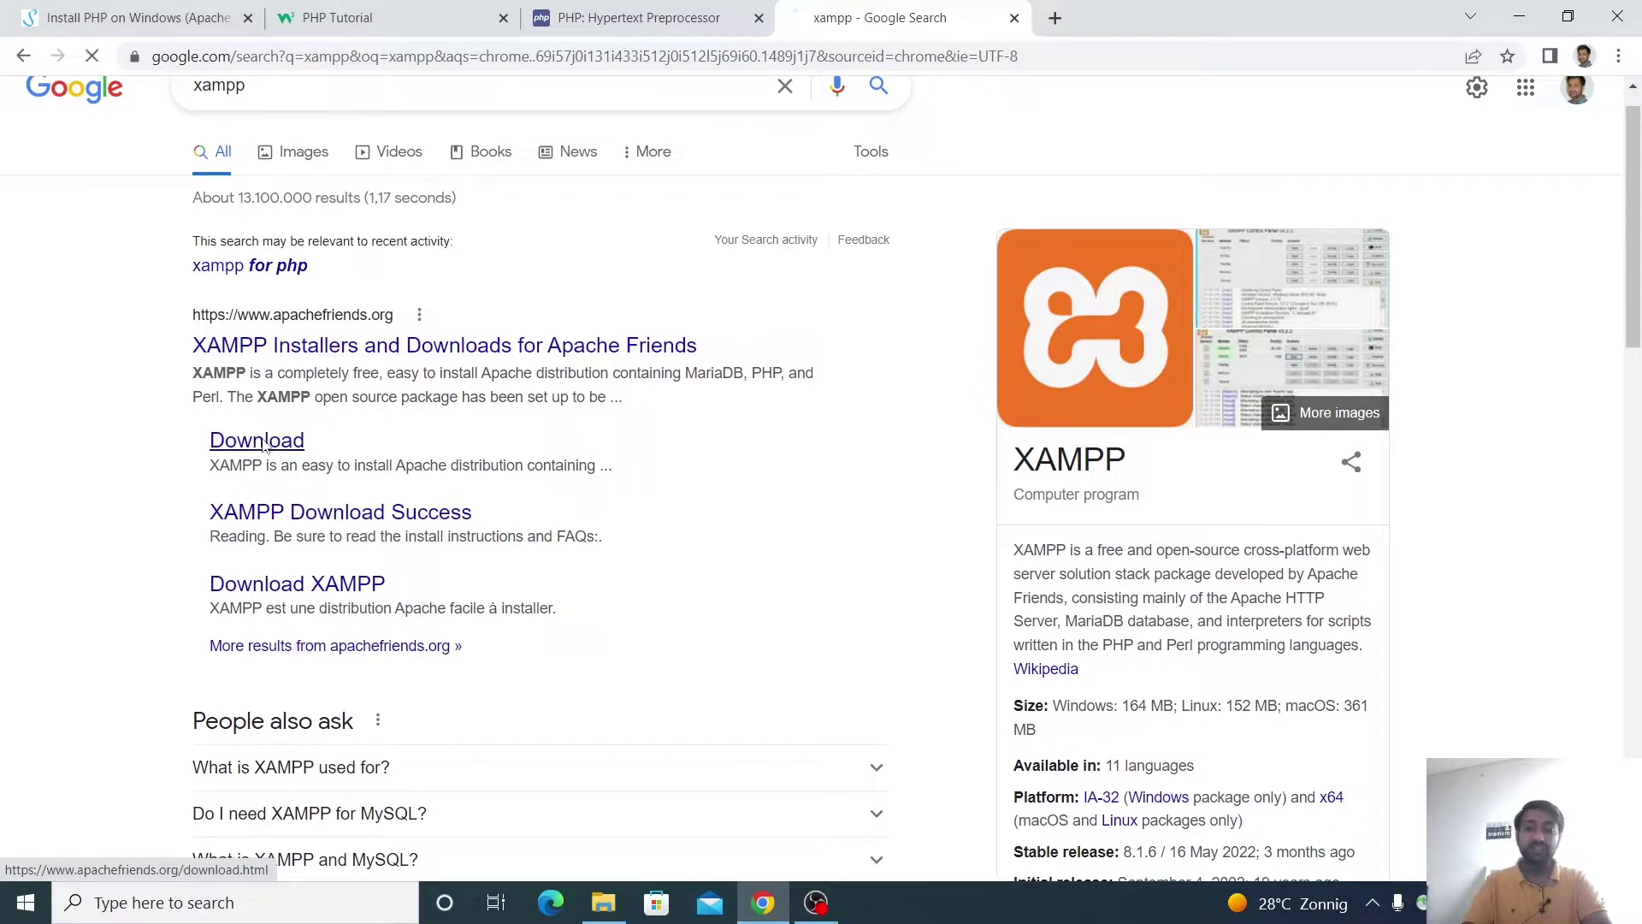
# - Download the 64-bit XAMPP for Windows installer, version 8.1.6 / PHP 8.1.6
pyautogui.scroll(-2, 229, 420)
pyautogui.scroll(-1, 229, 419)
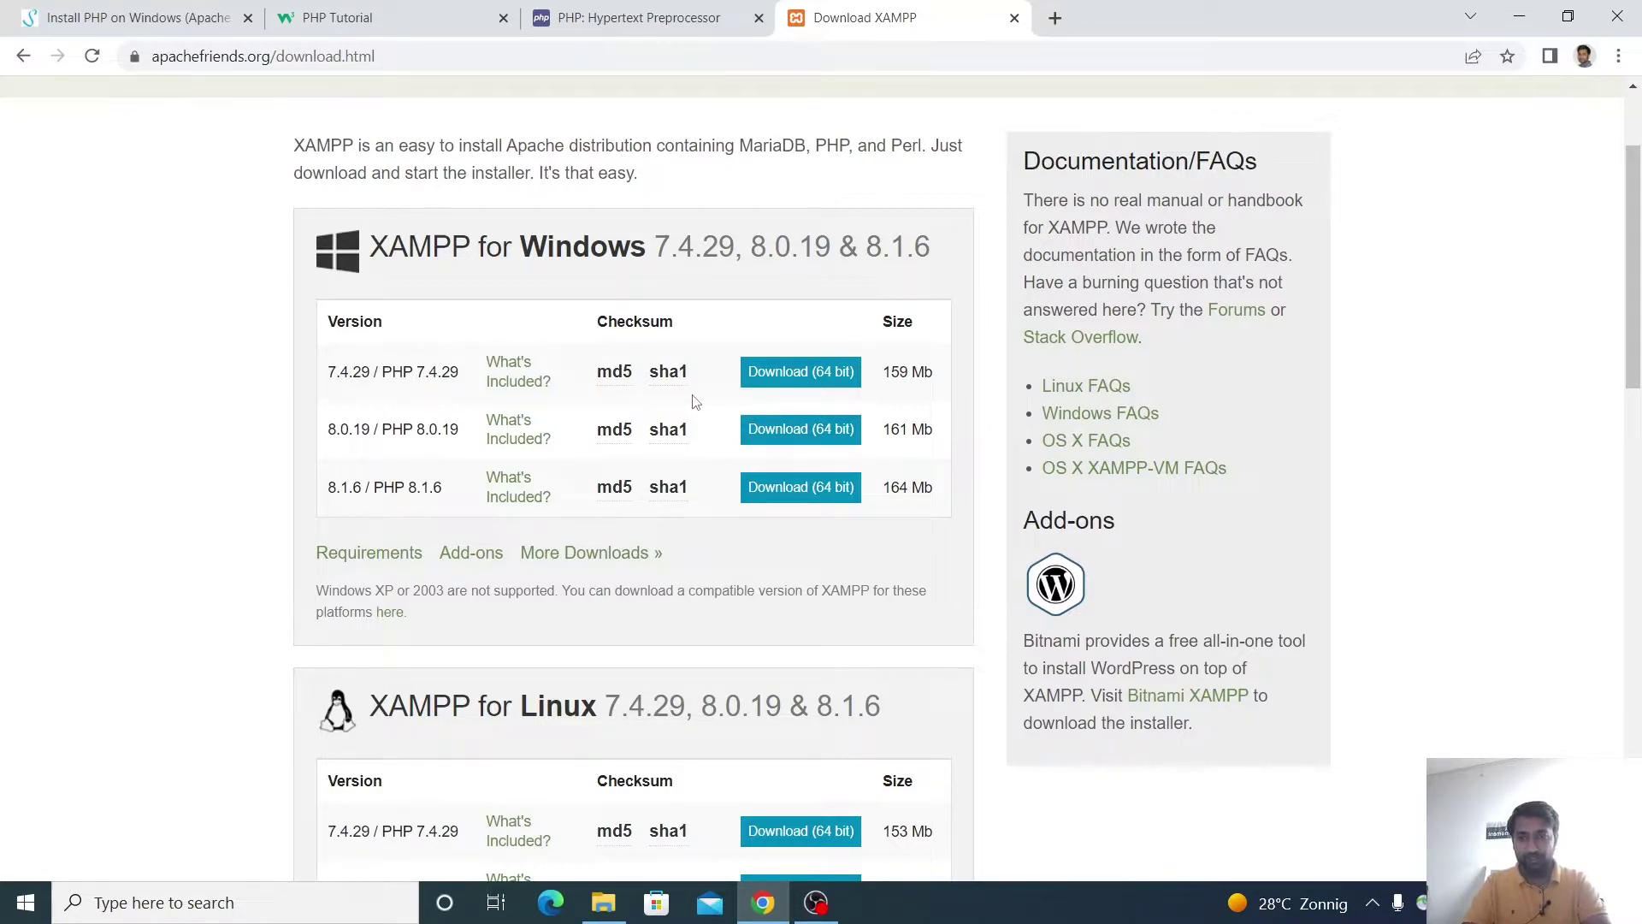
pyautogui.moveTo(326, 485); pyautogui.dragTo(474, 489)
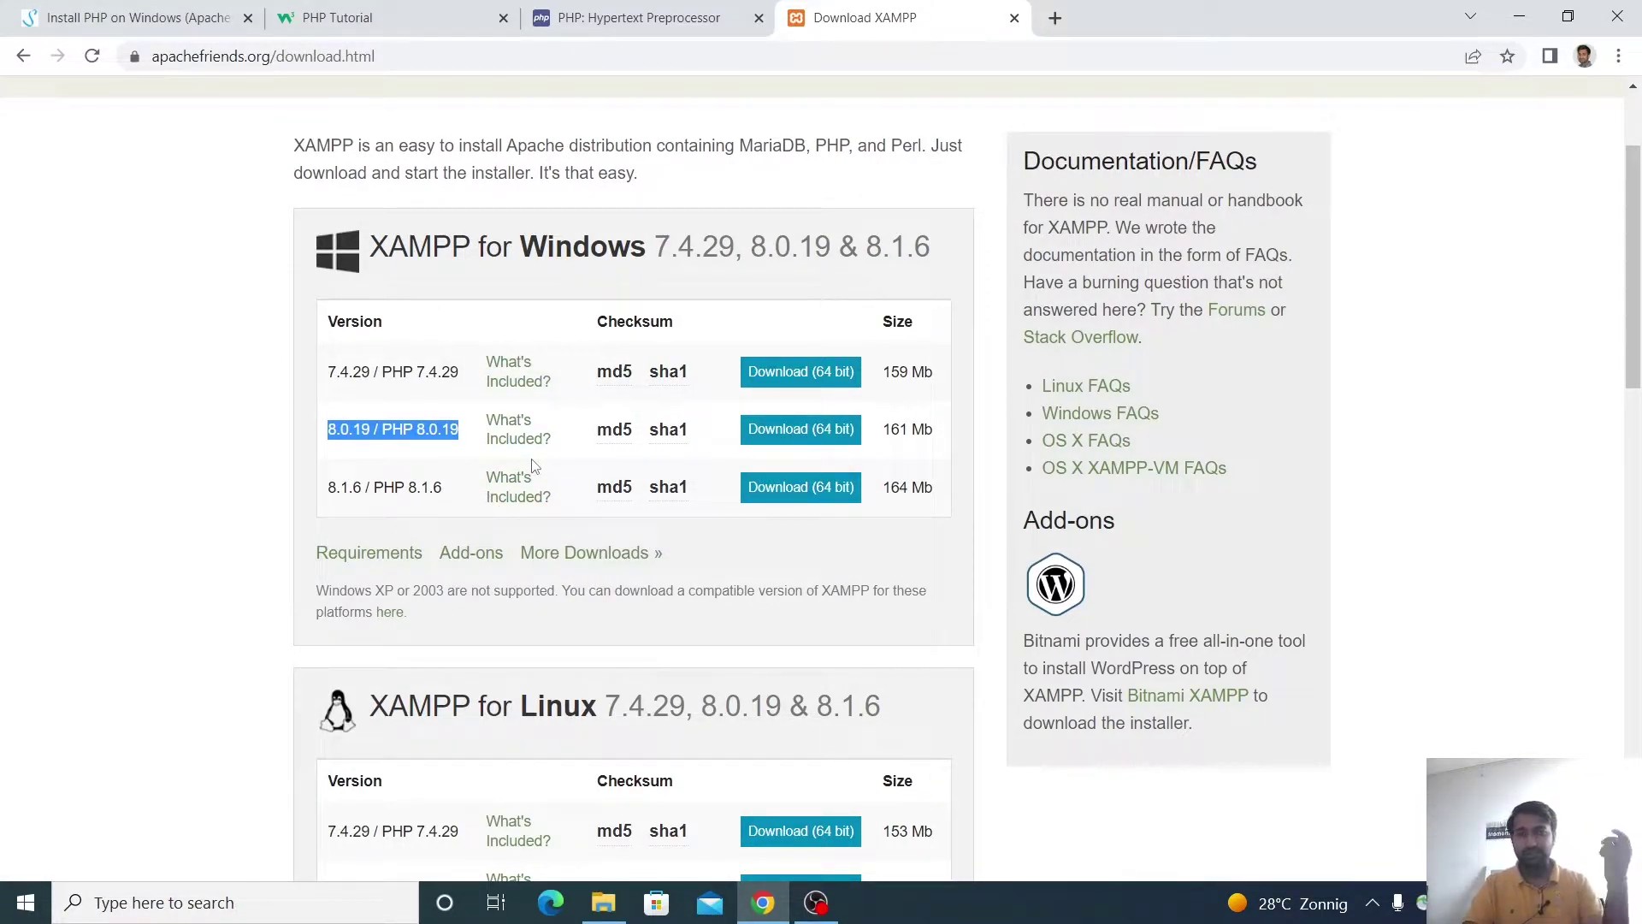
pyautogui.click(809, 506)
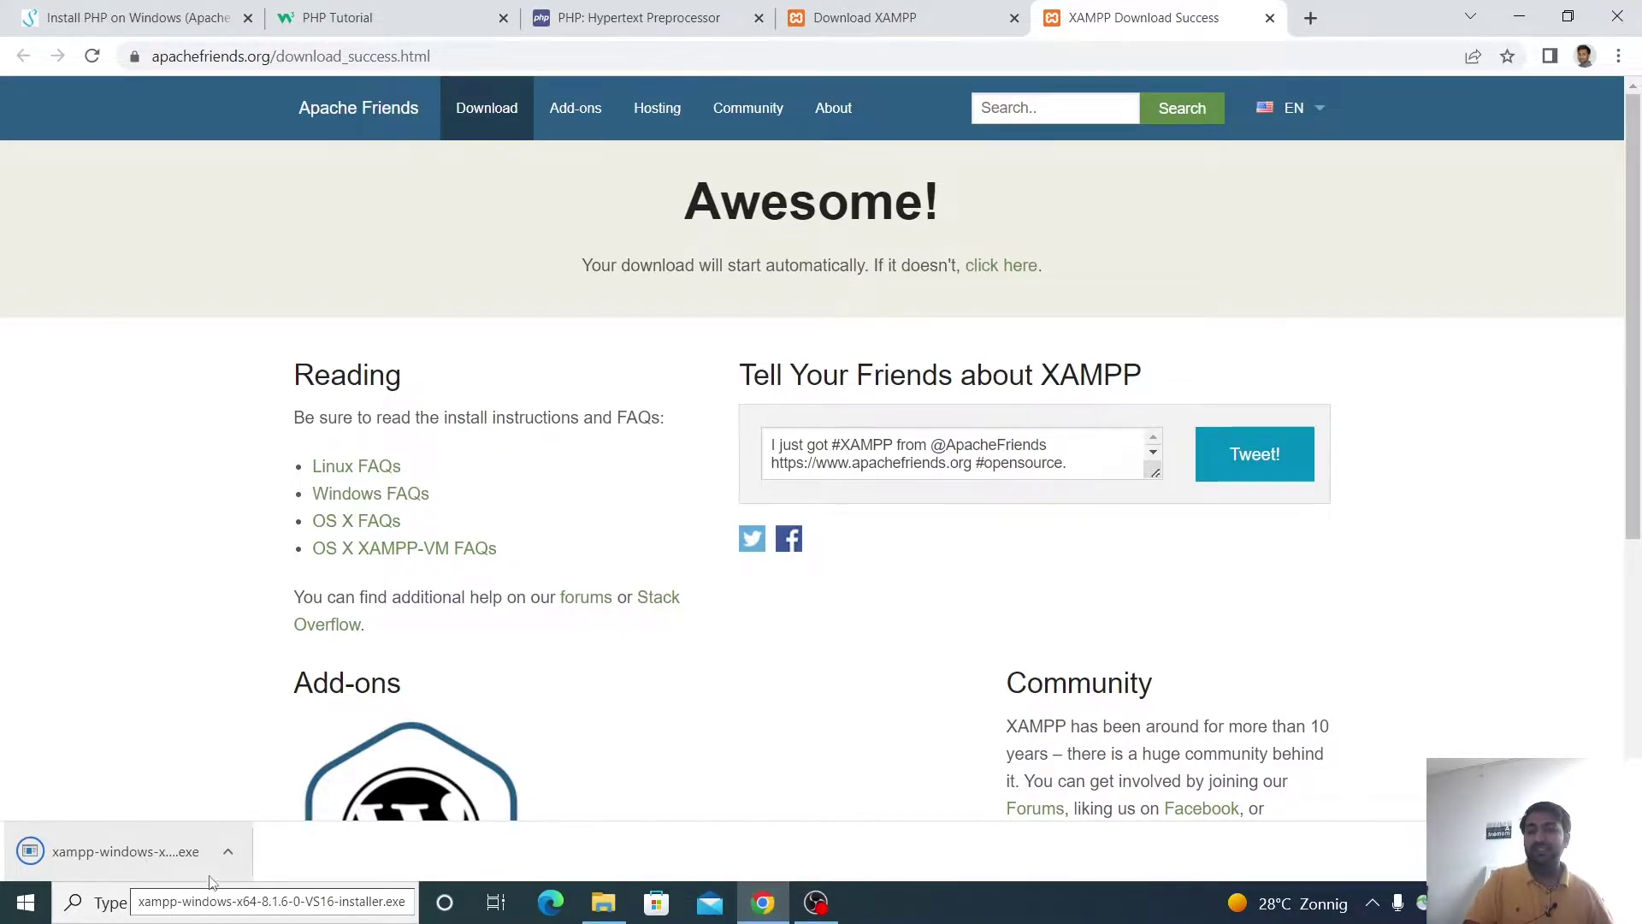
# - Show the download in its folder and run xampp-windows-x64-8.1.6-0-VS16-installer from Downloads
pyautogui.click(227, 852)
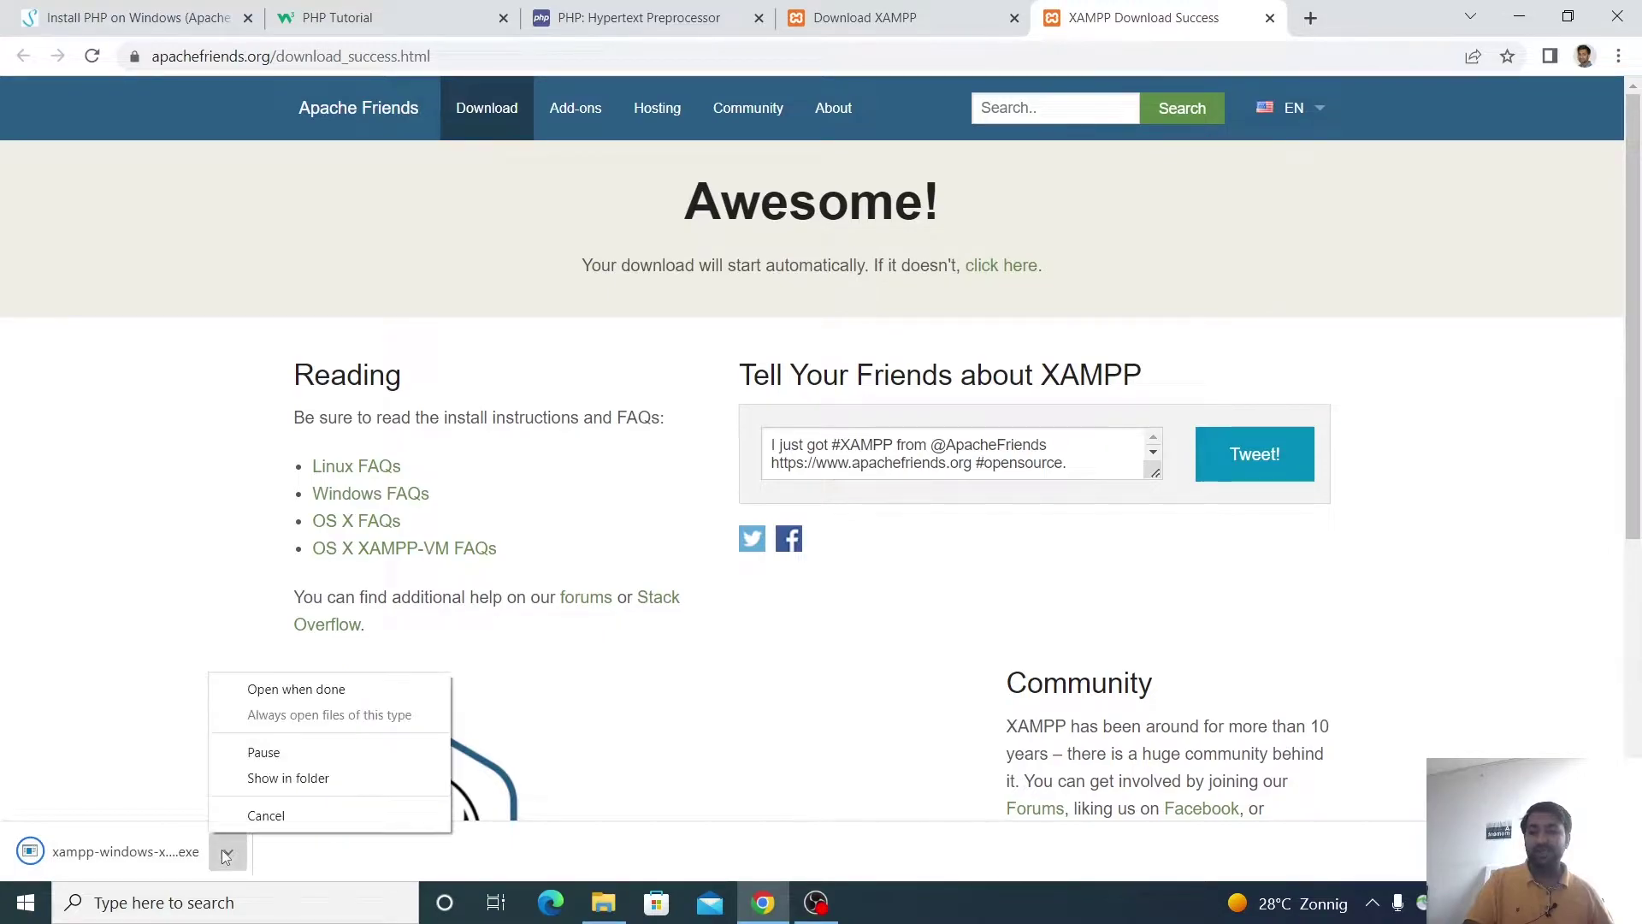
pyautogui.click(267, 778)
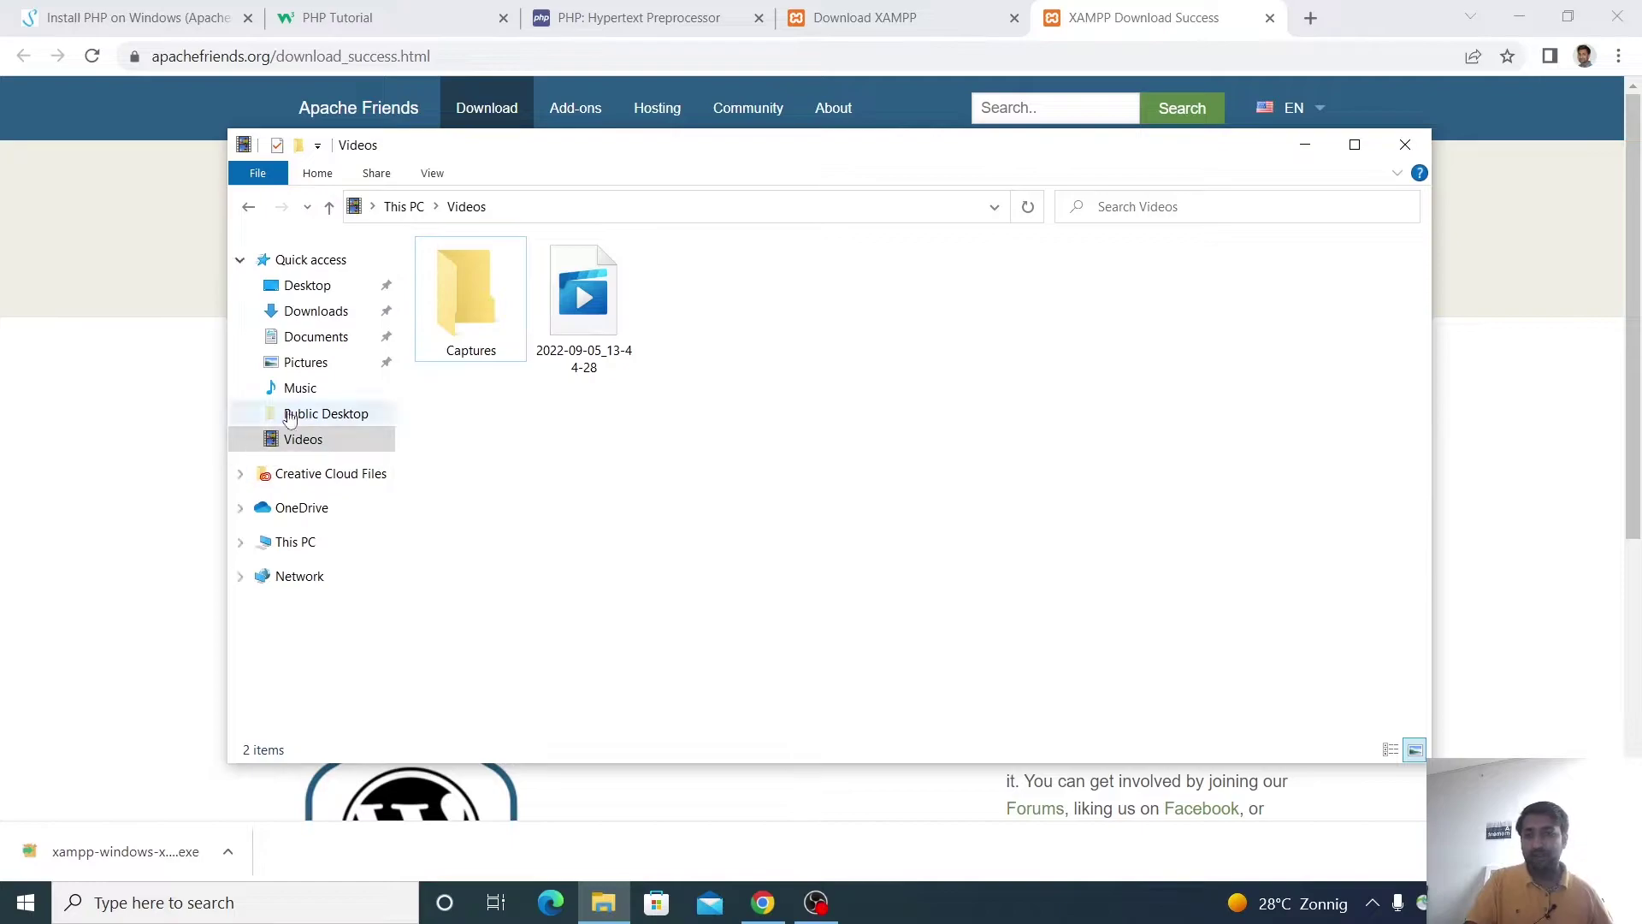
pyautogui.click(313, 311)
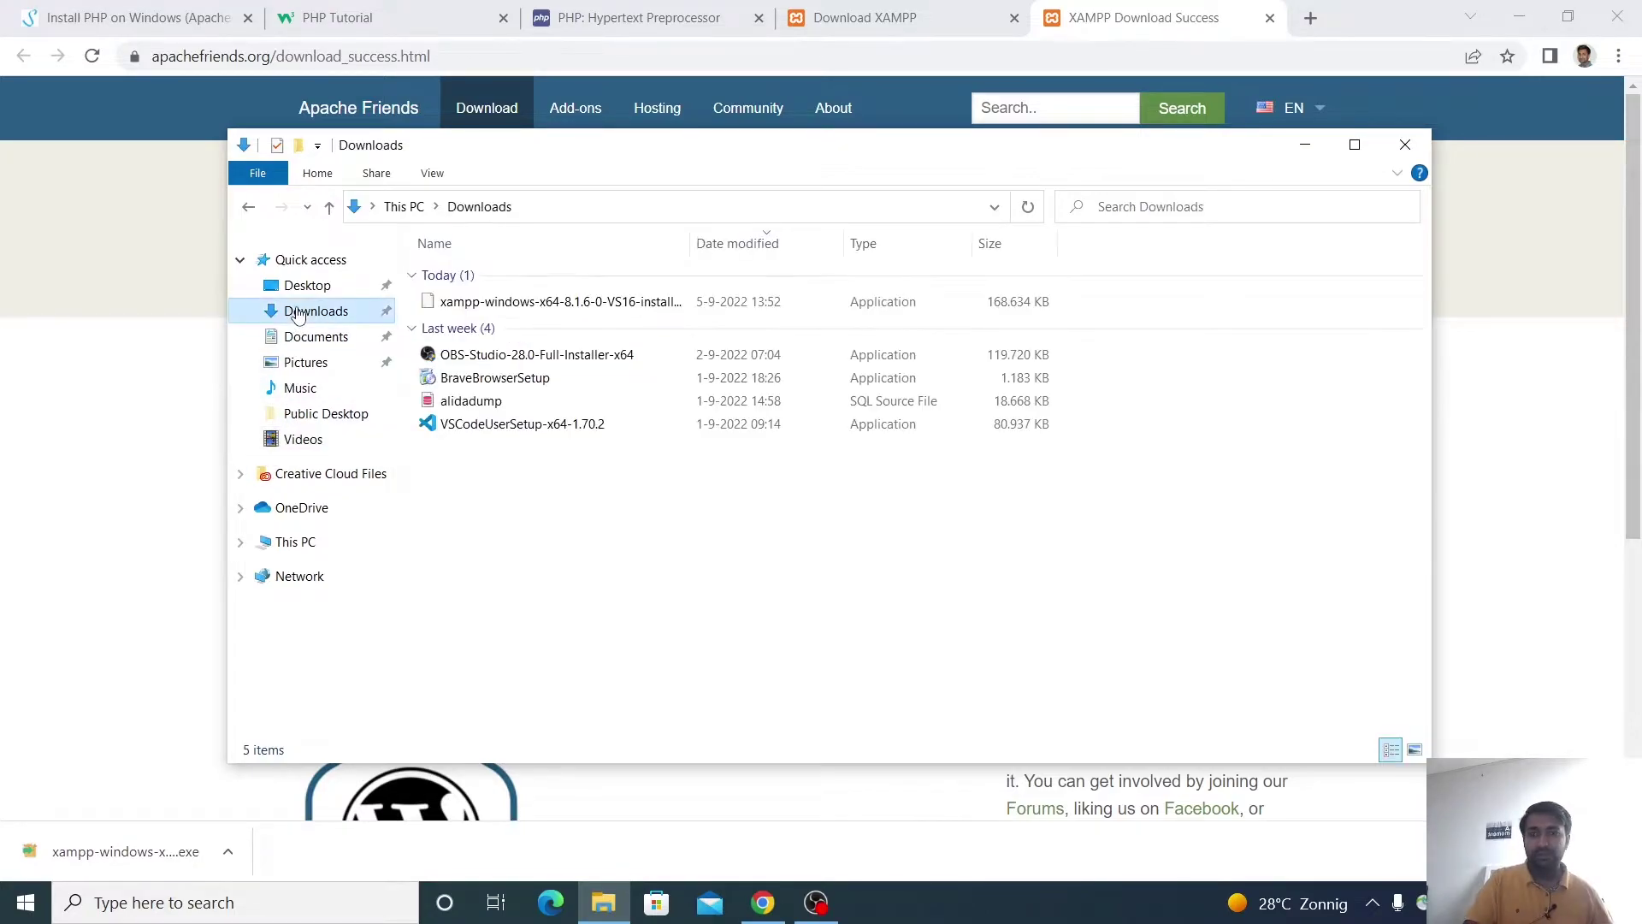
pyautogui.doubleClick(526, 303)
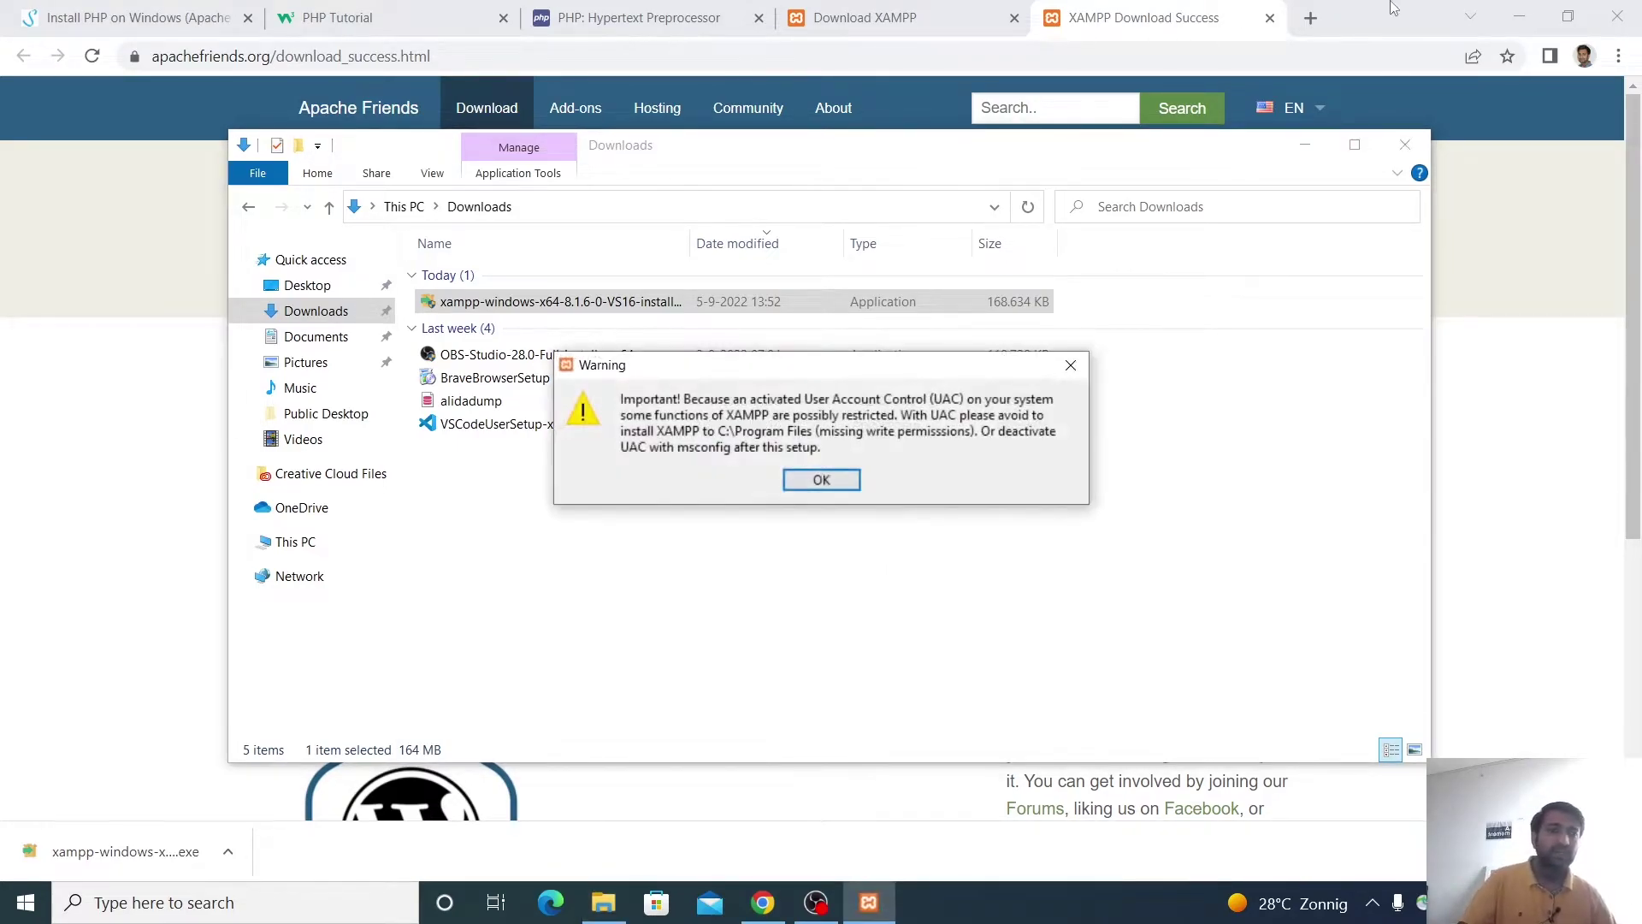
# - Minimize the browser, acknowledge the UAC warning and advance XAMPP setup to the installation folder page with all components selected
pyautogui.click(1513, 24)
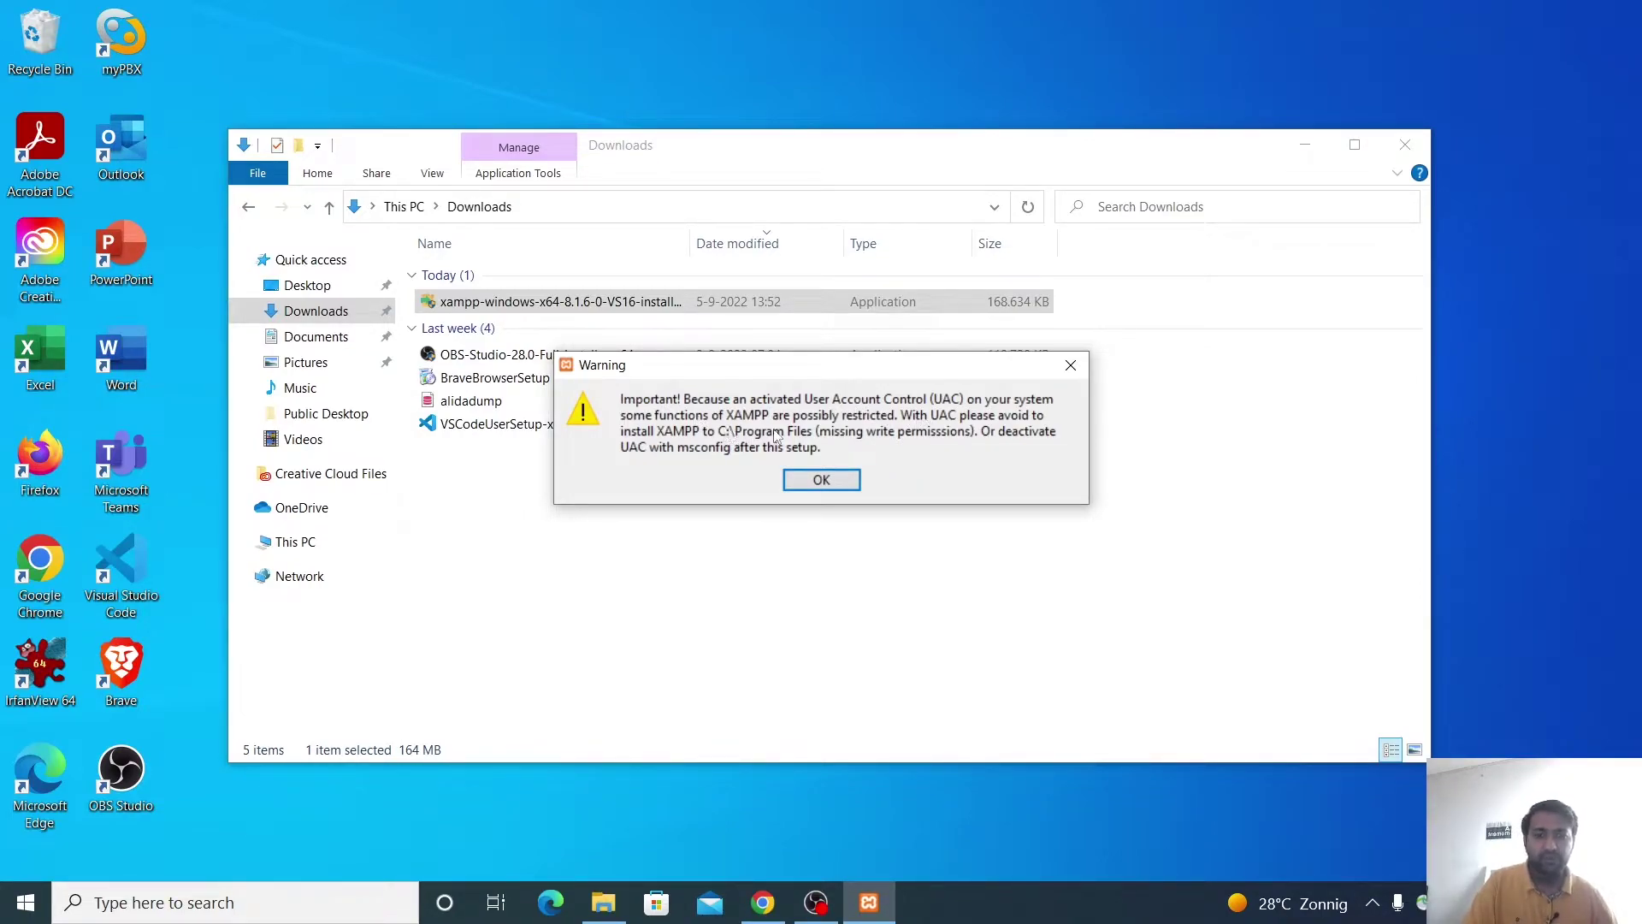
pyautogui.click(808, 479)
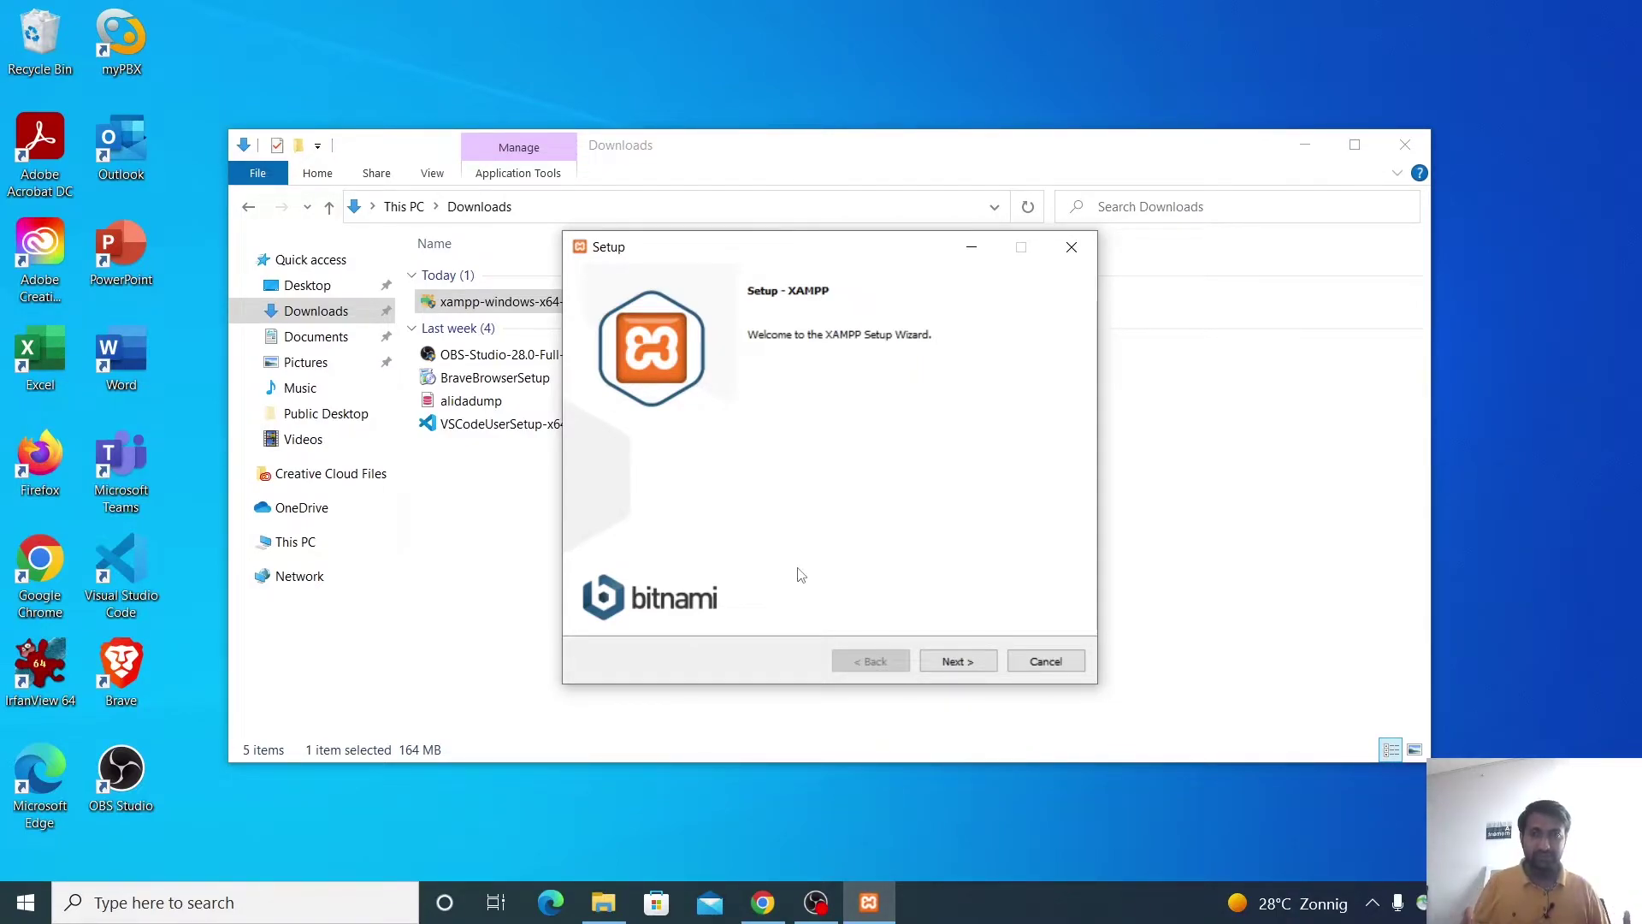
pyautogui.click(946, 660)
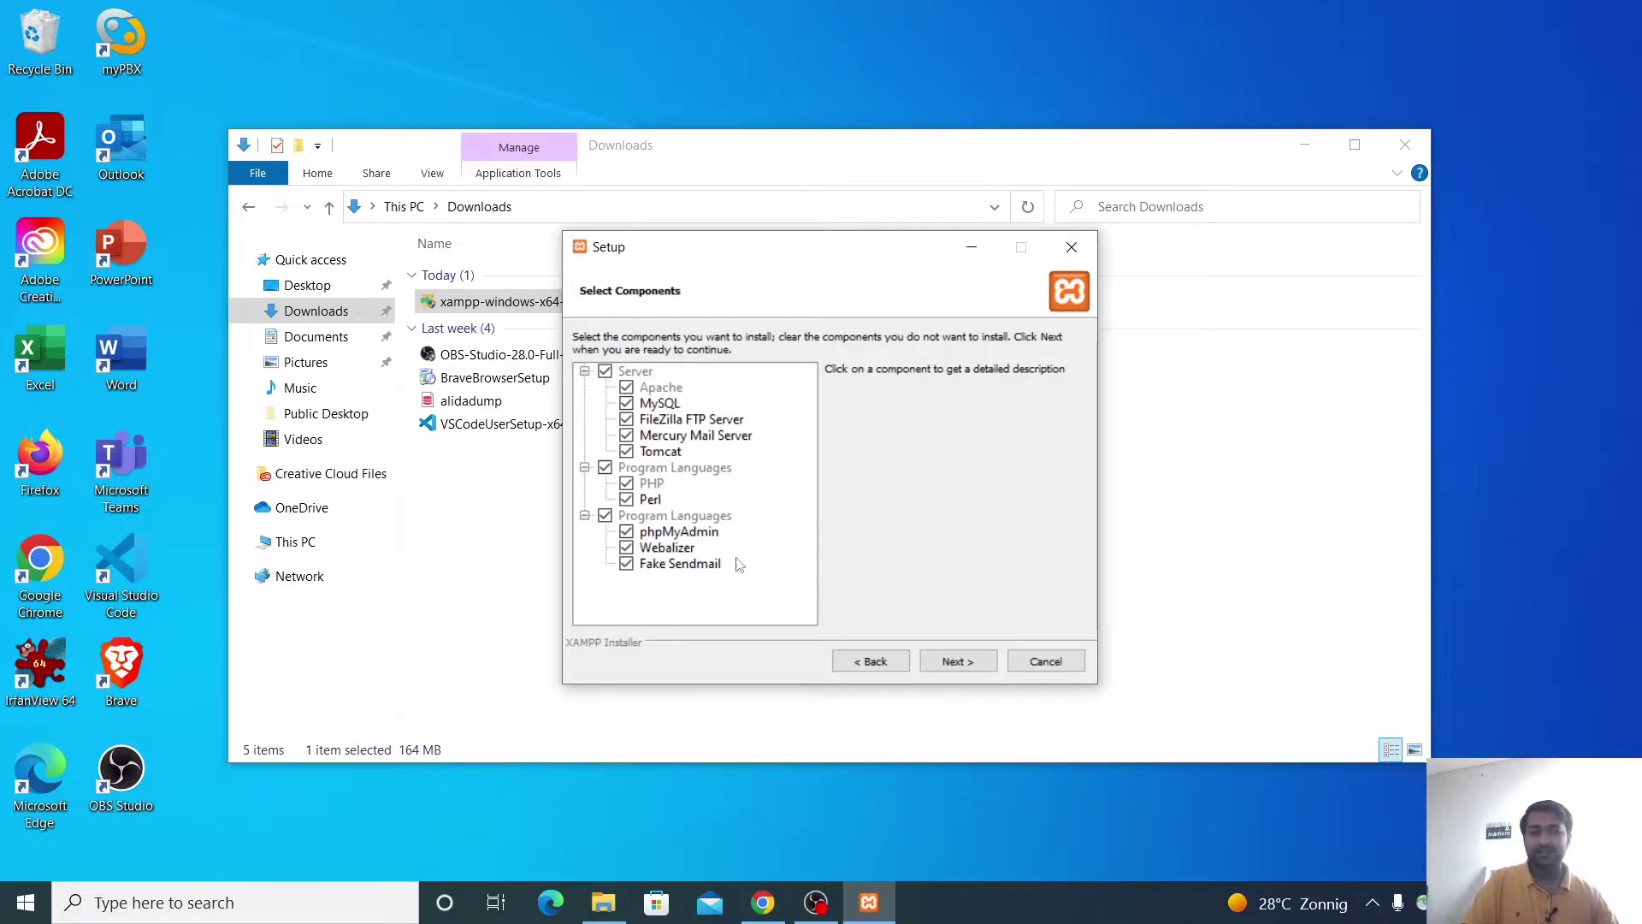
pyautogui.click(939, 670)
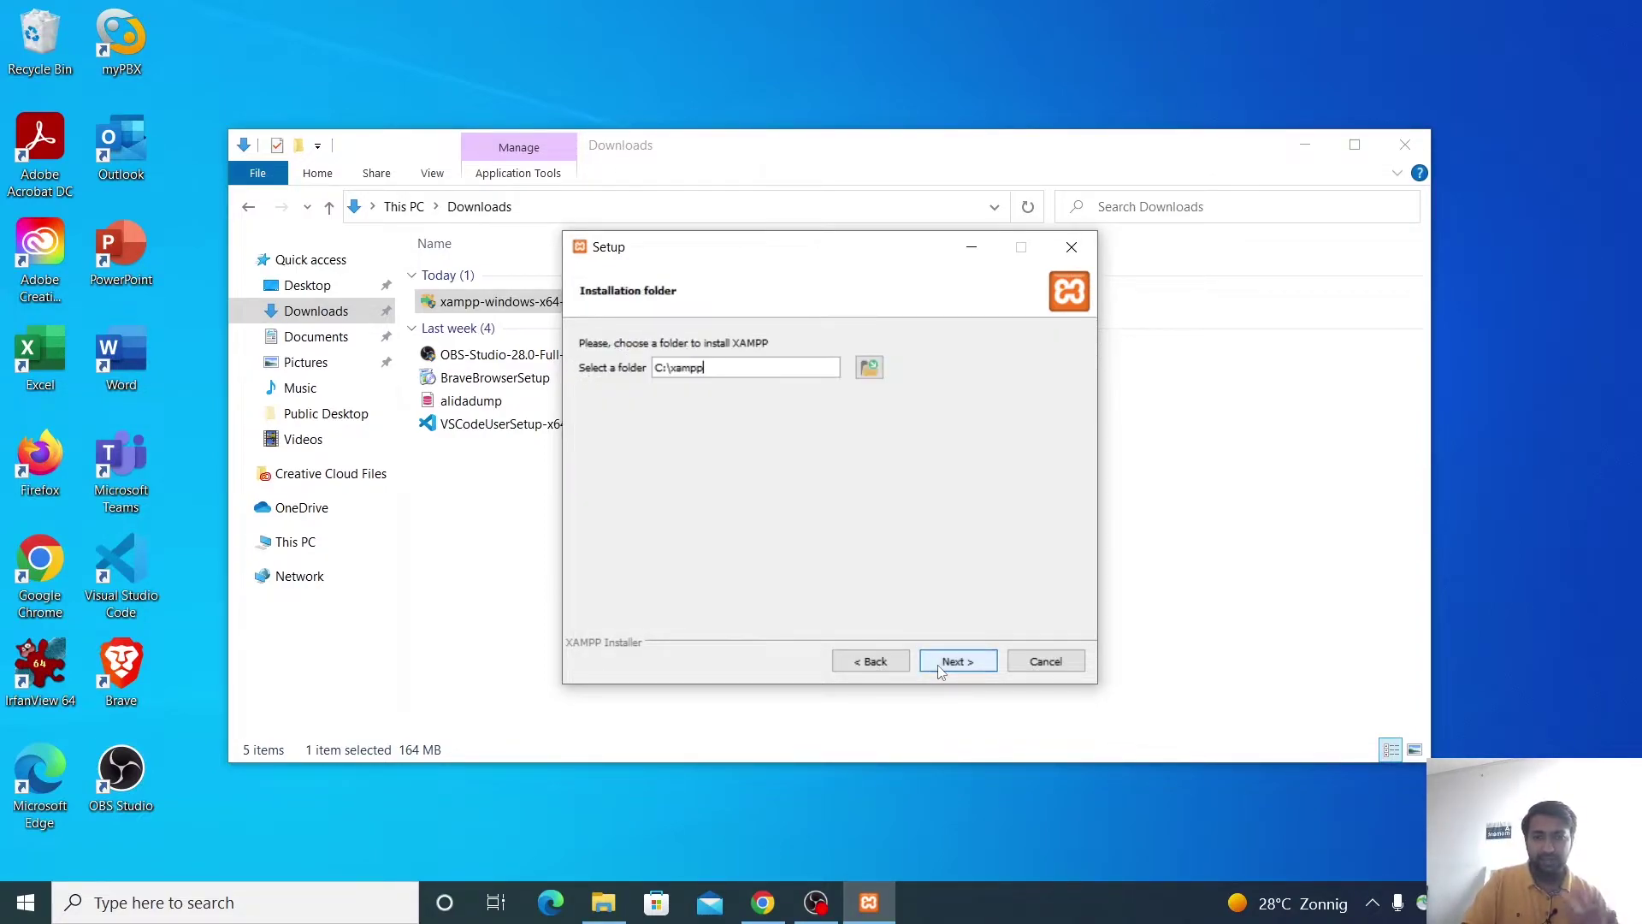
# - Browse for XAMPP's installation folder, going from the C: drive through Users and the user's profile folder into AMOLF
pyautogui.moveTo(721, 370); pyautogui.dragTo(672, 372)
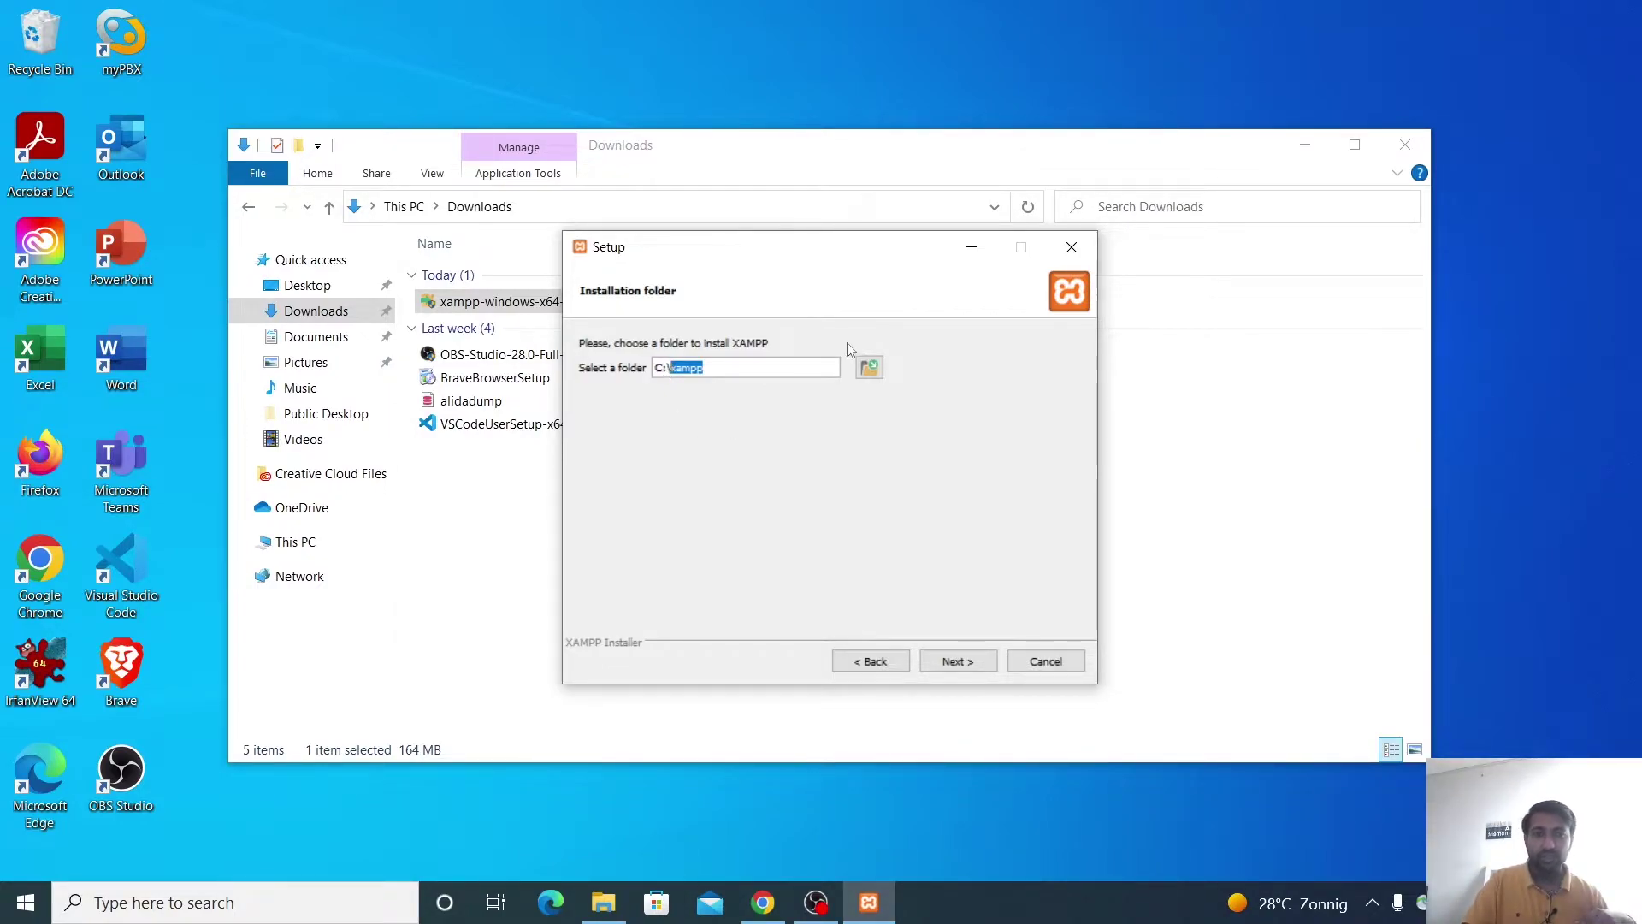
pyautogui.click(866, 368)
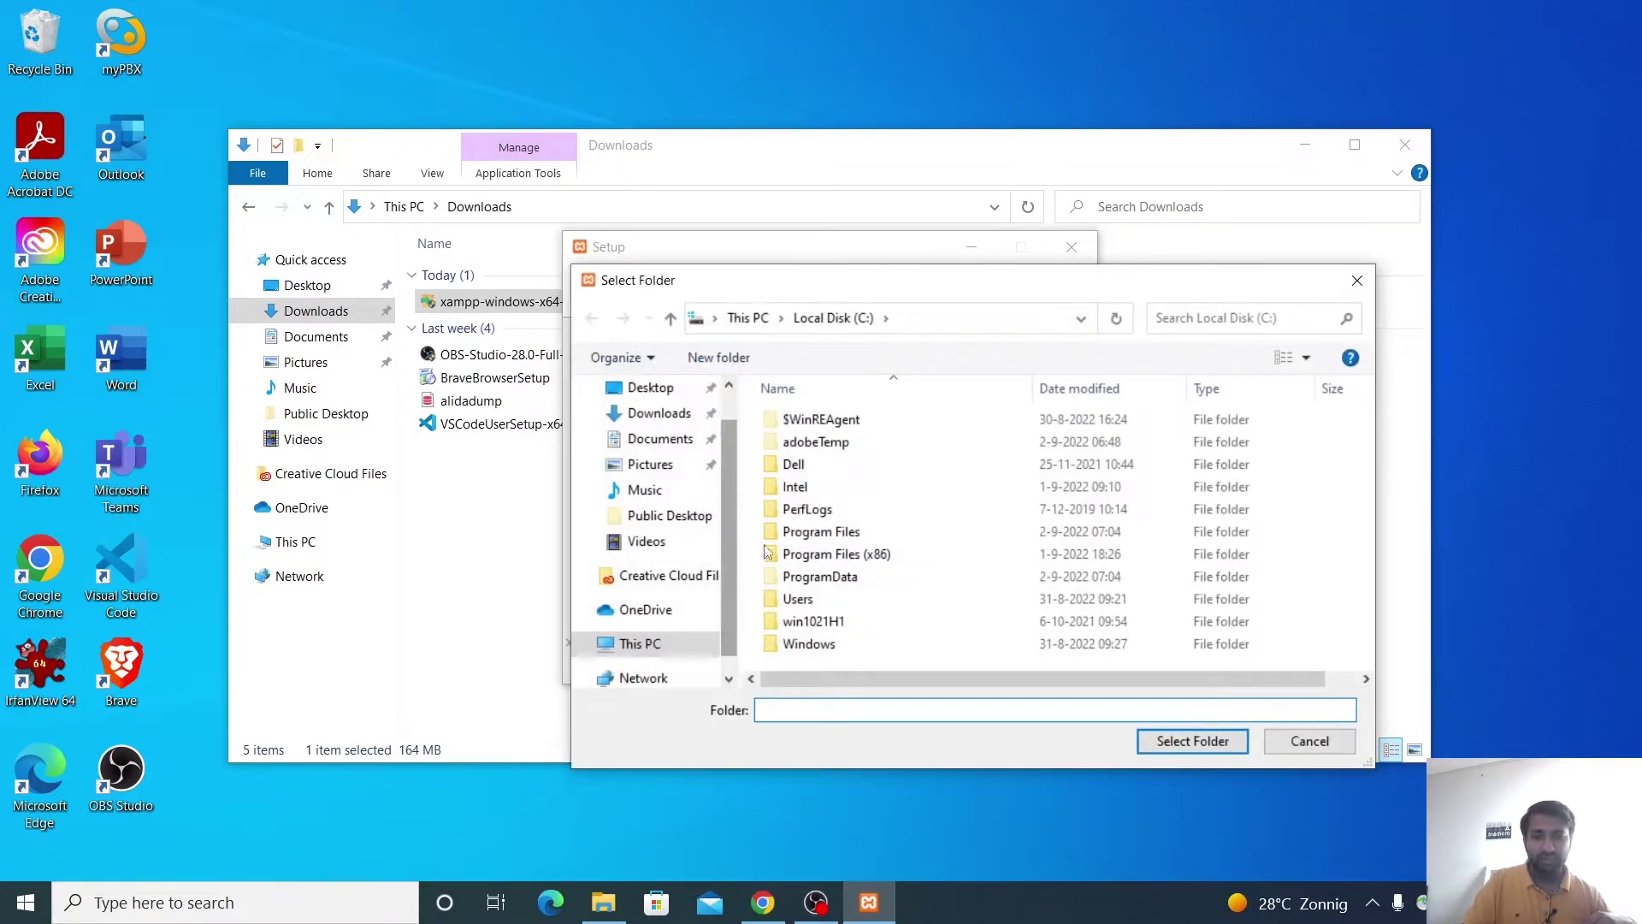
pyautogui.doubleClick(789, 601)
pyautogui.doubleClick(800, 442)
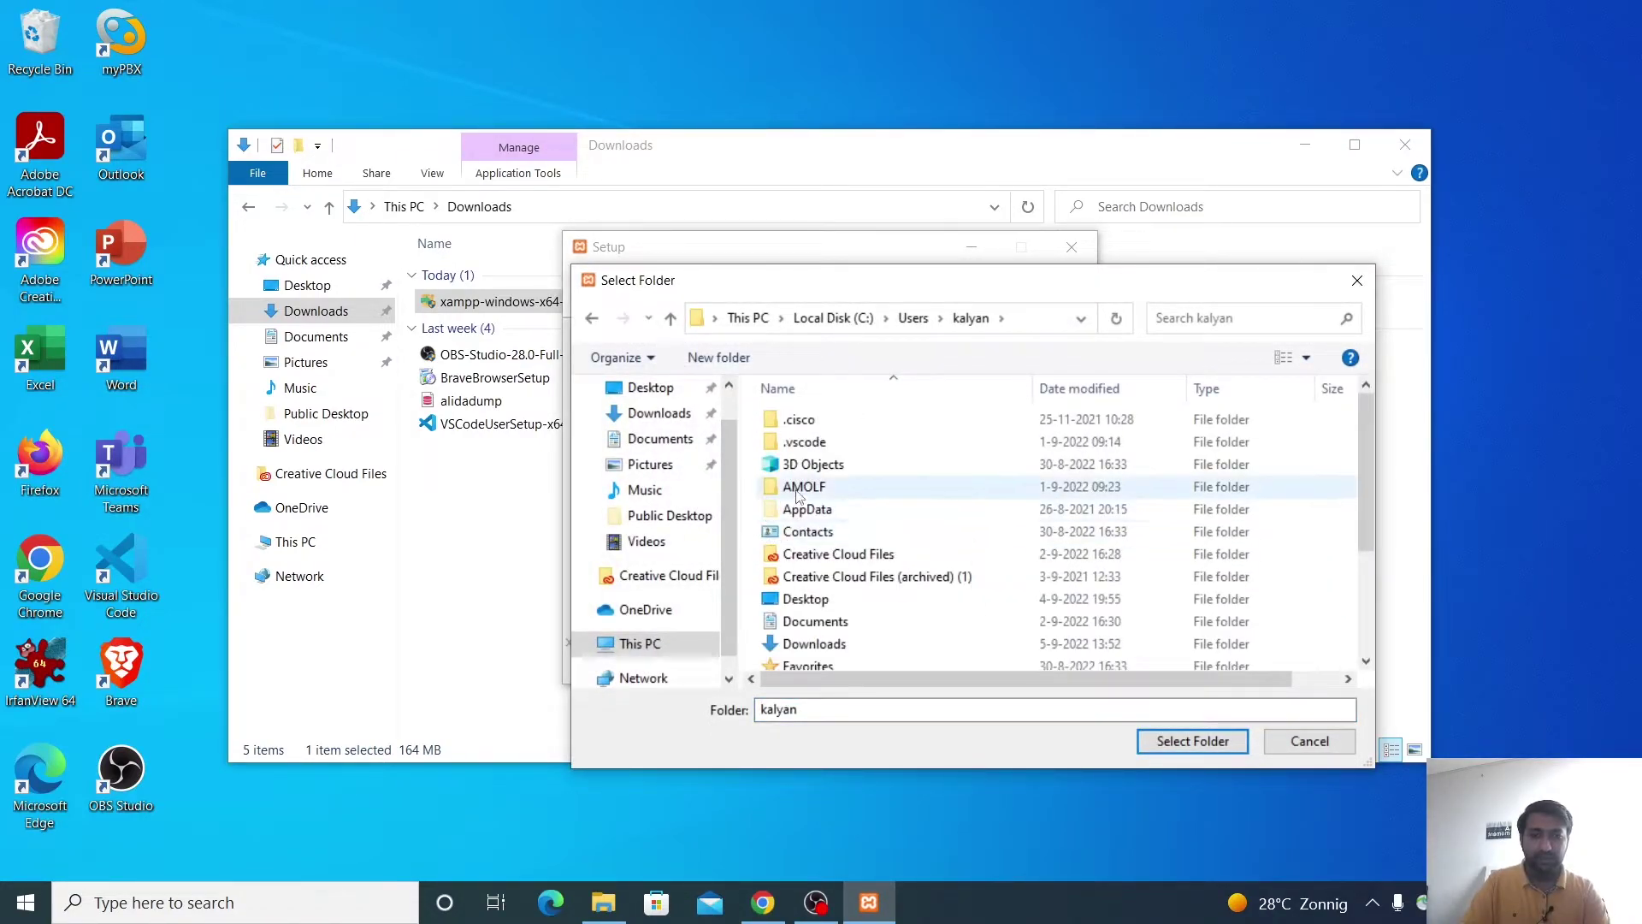
pyautogui.doubleClick(798, 490)
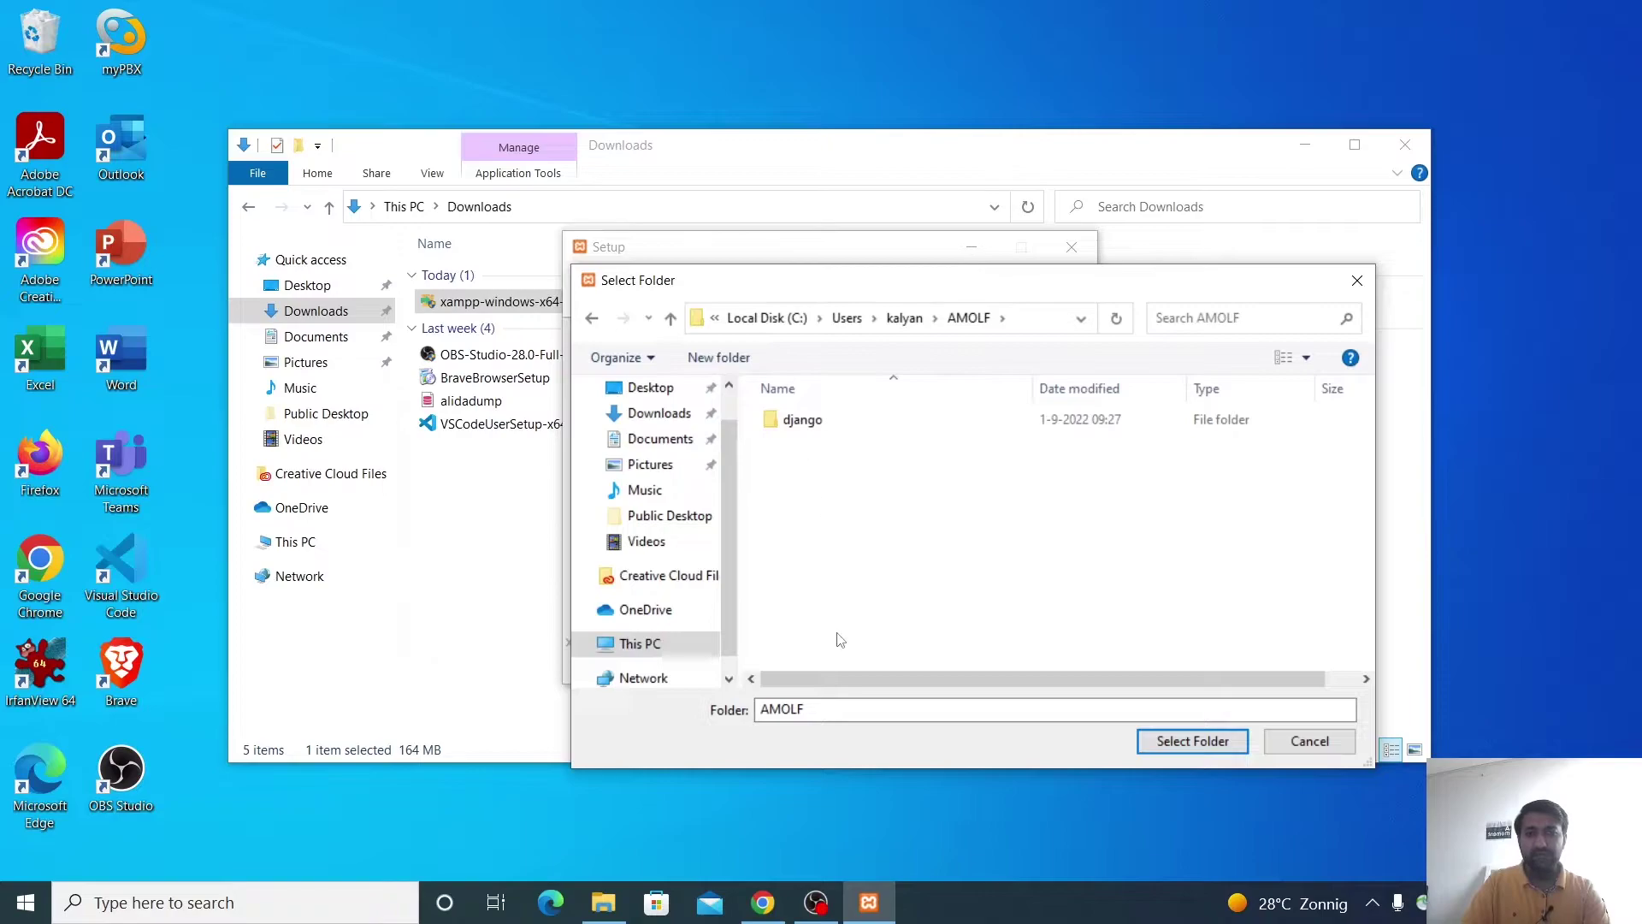
pyautogui.click(858, 710)
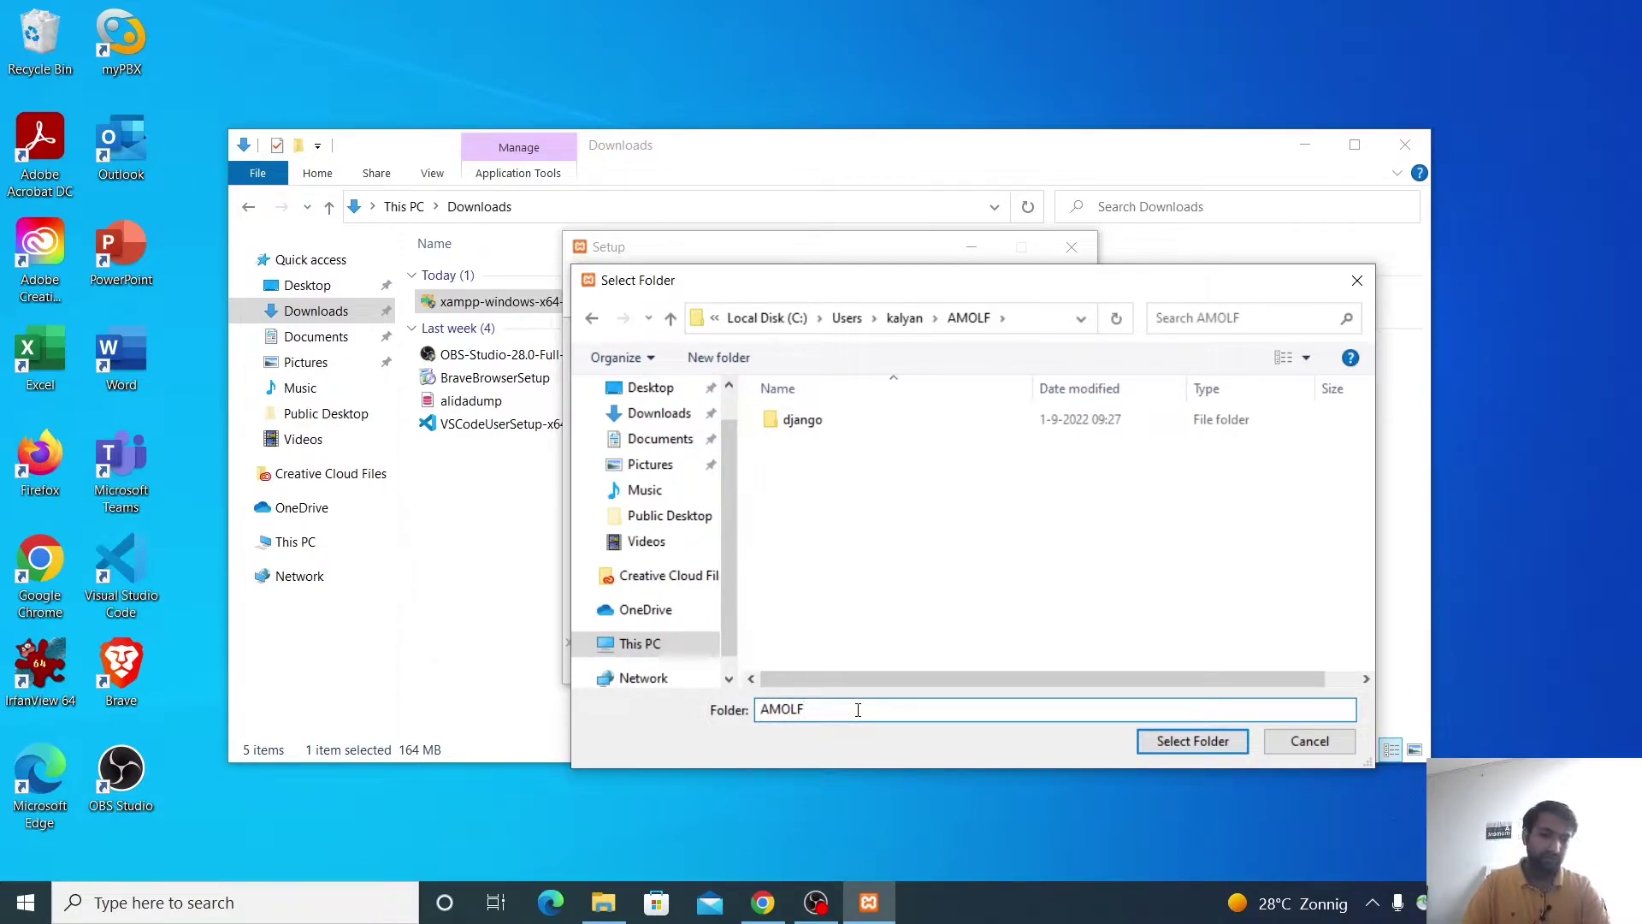
# - Create a folder named PHP inside AMOLF and choose it as the XAMPP installation folder
pyautogui.rightClick(825, 524)
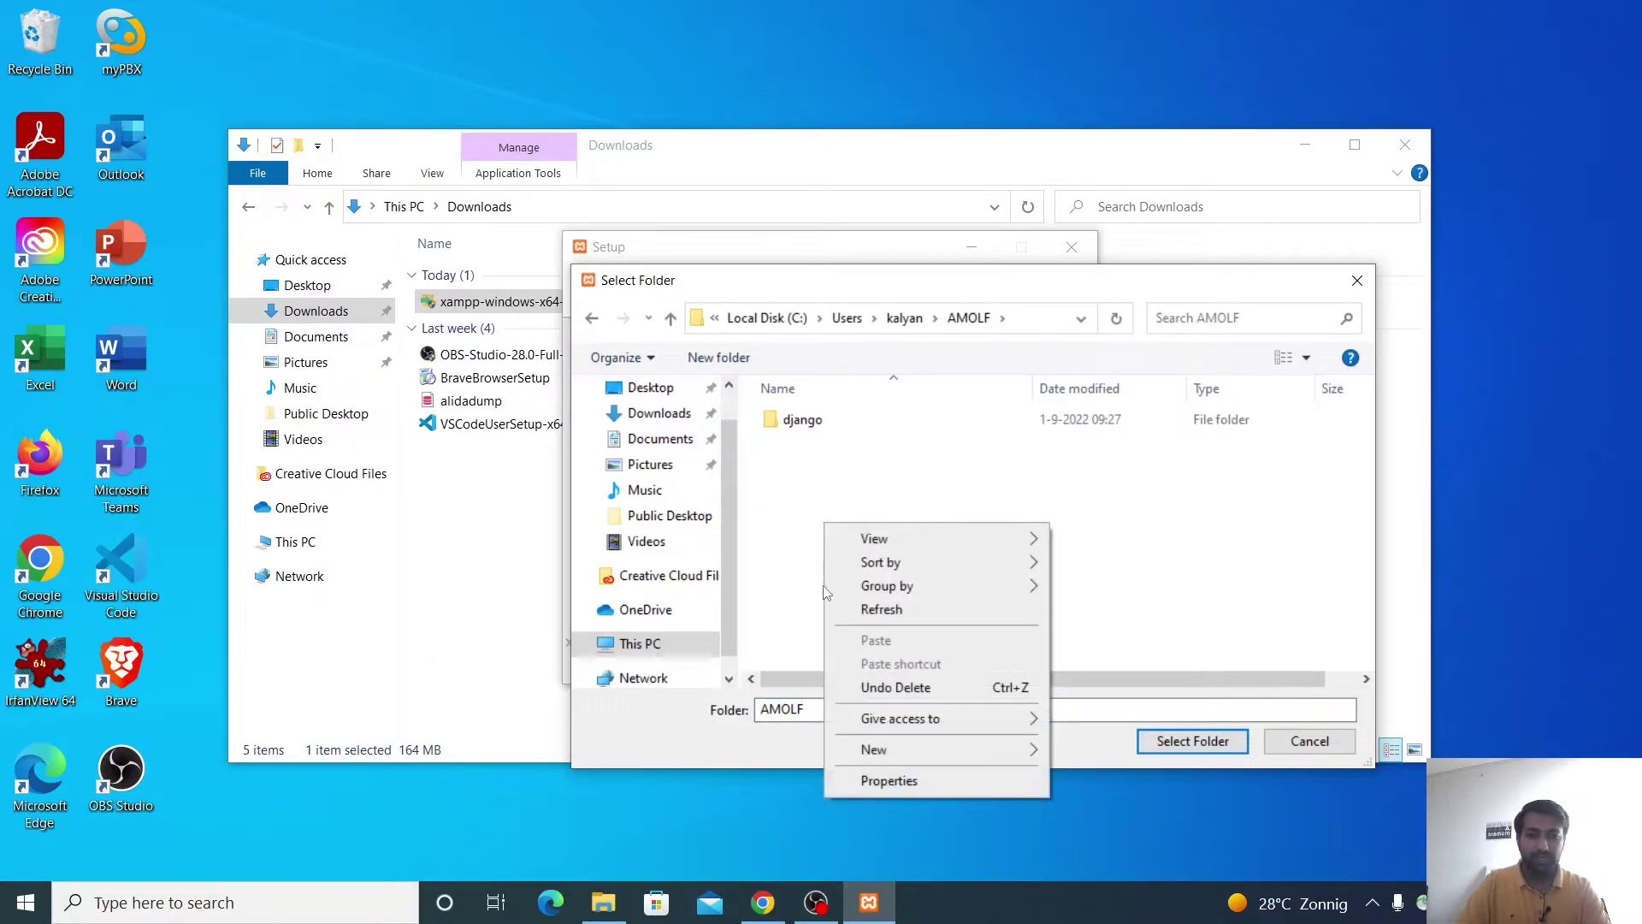
pyautogui.moveTo(877, 751)
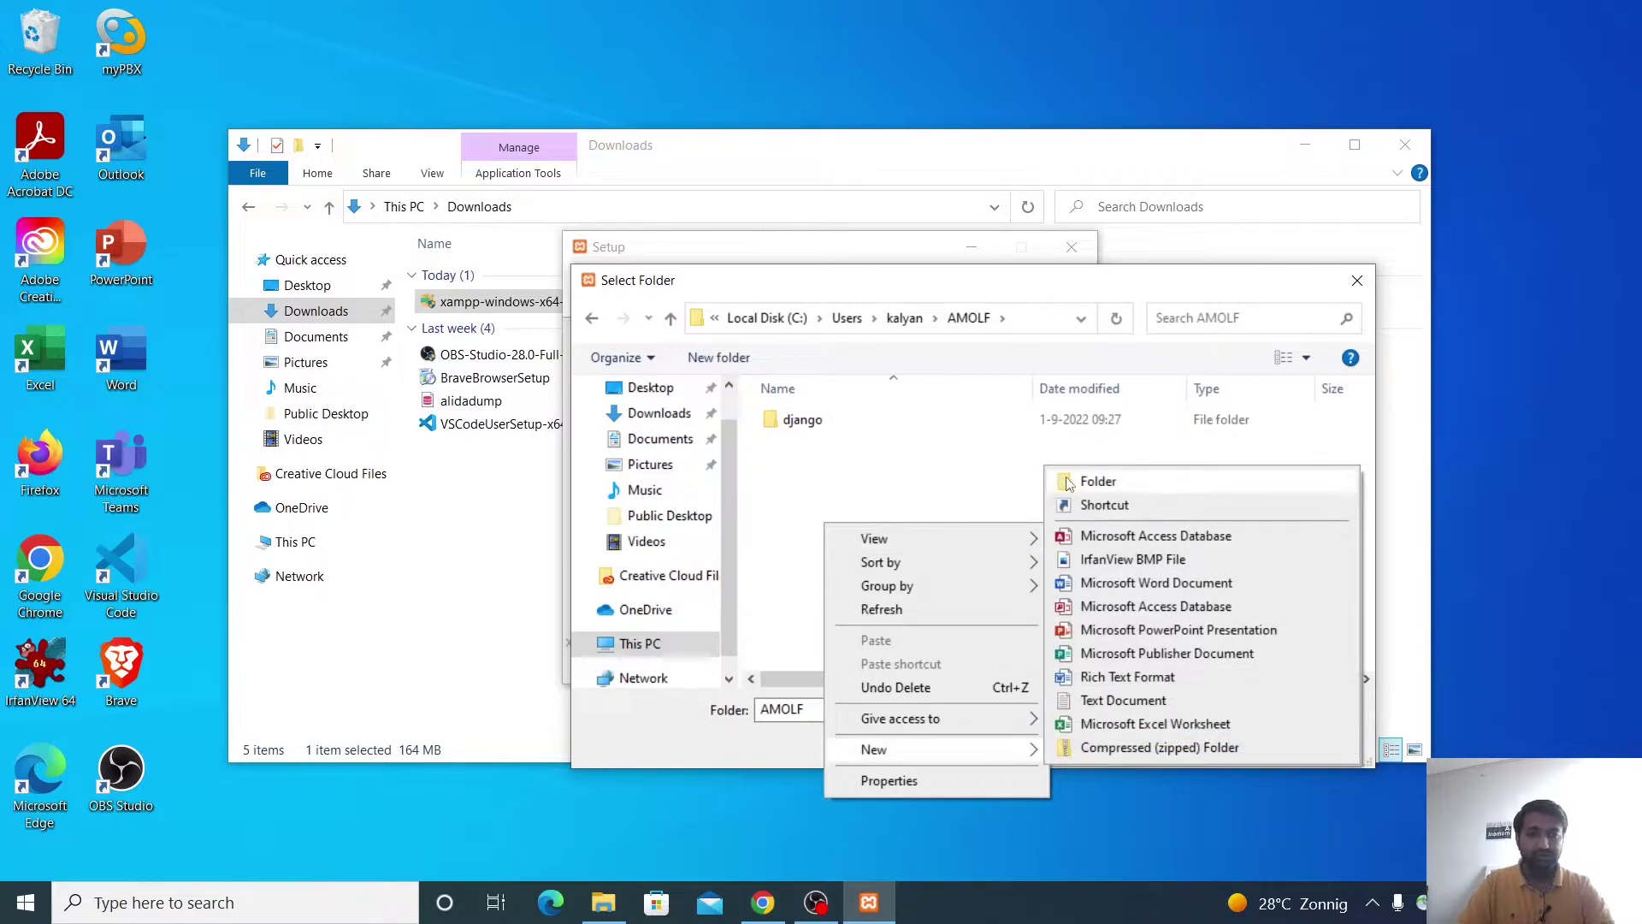
pyautogui.click(1098, 482)
pyautogui.write('PHP')
pyautogui.press('Return')
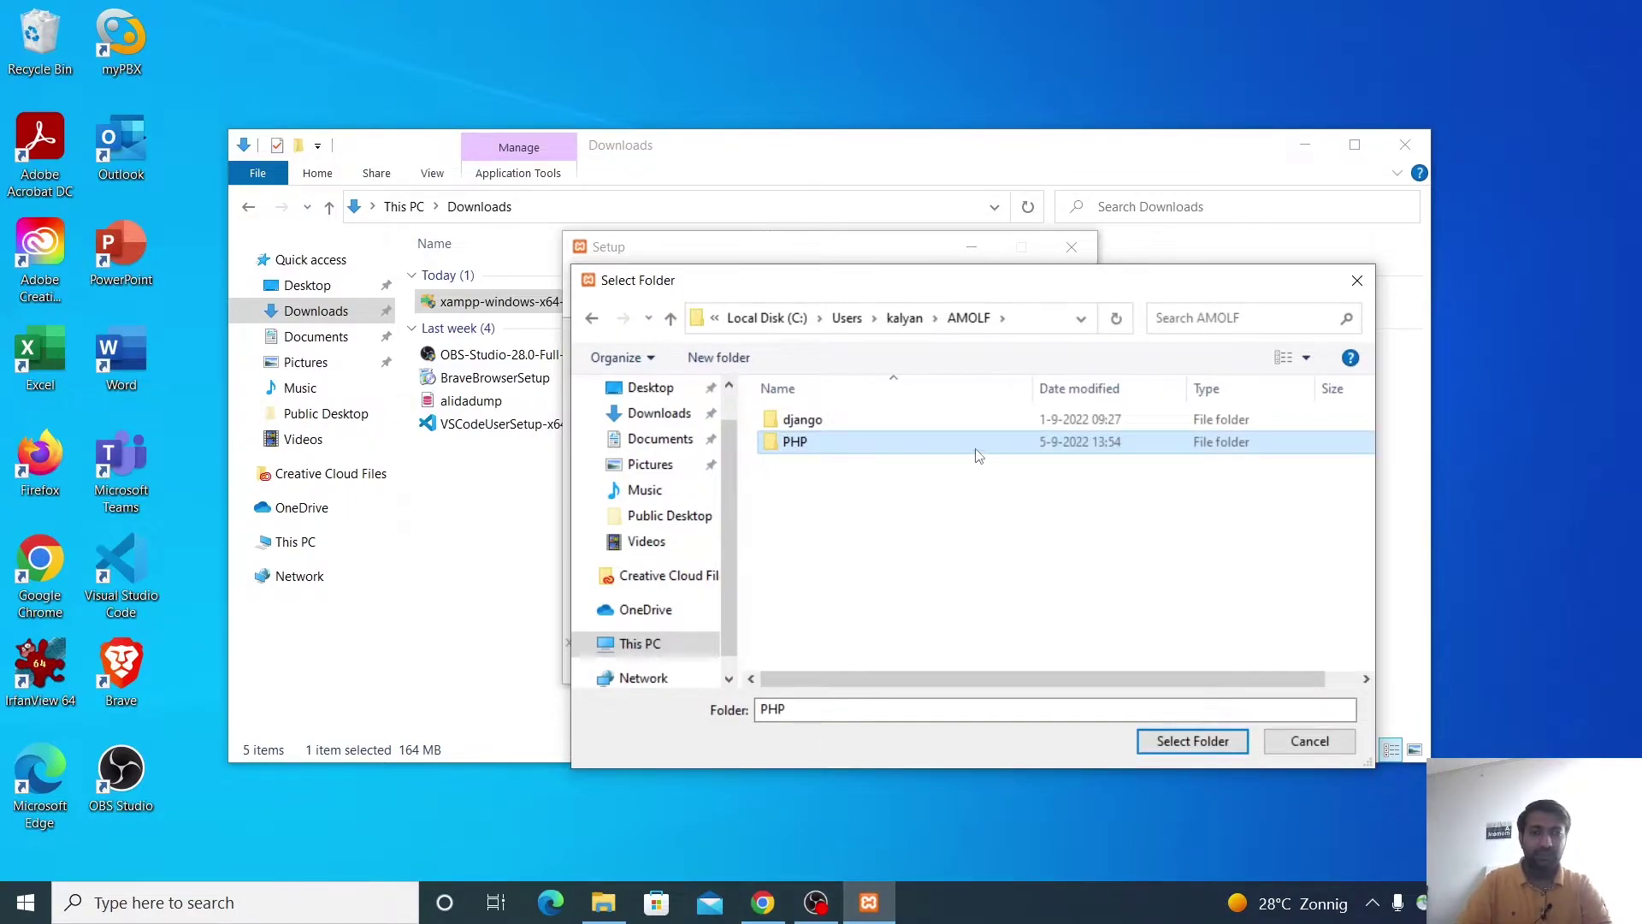
pyautogui.click(1156, 737)
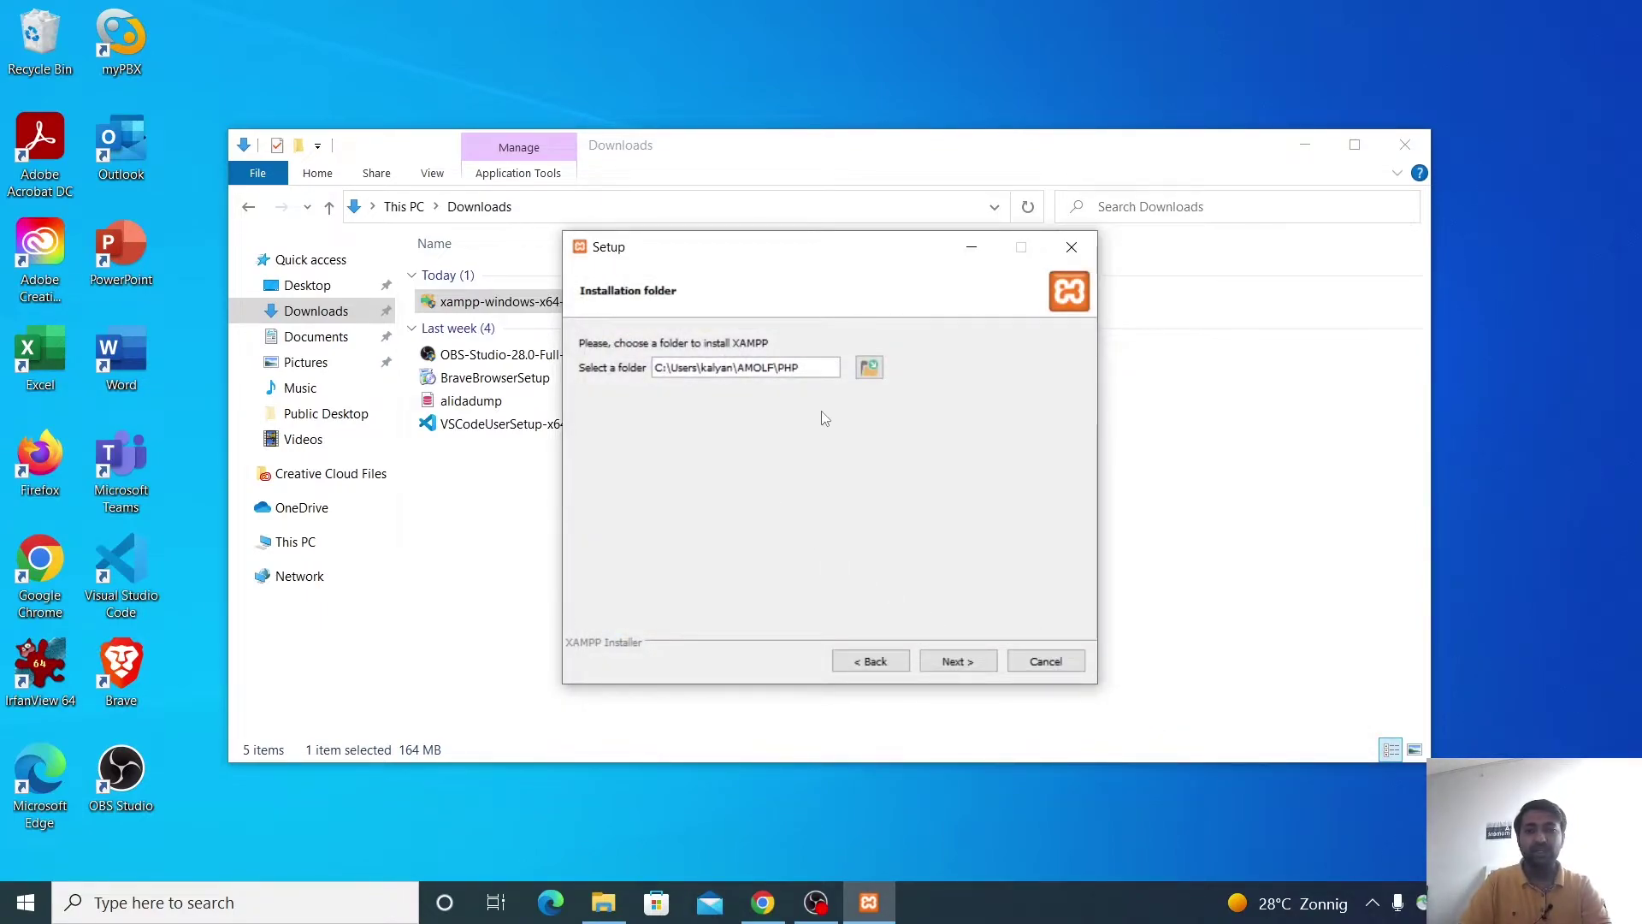
# - Advance setup with English as the language and the Bitnami information option enabled, and close the Bitnami web page it opens
pyautogui.click(942, 673)
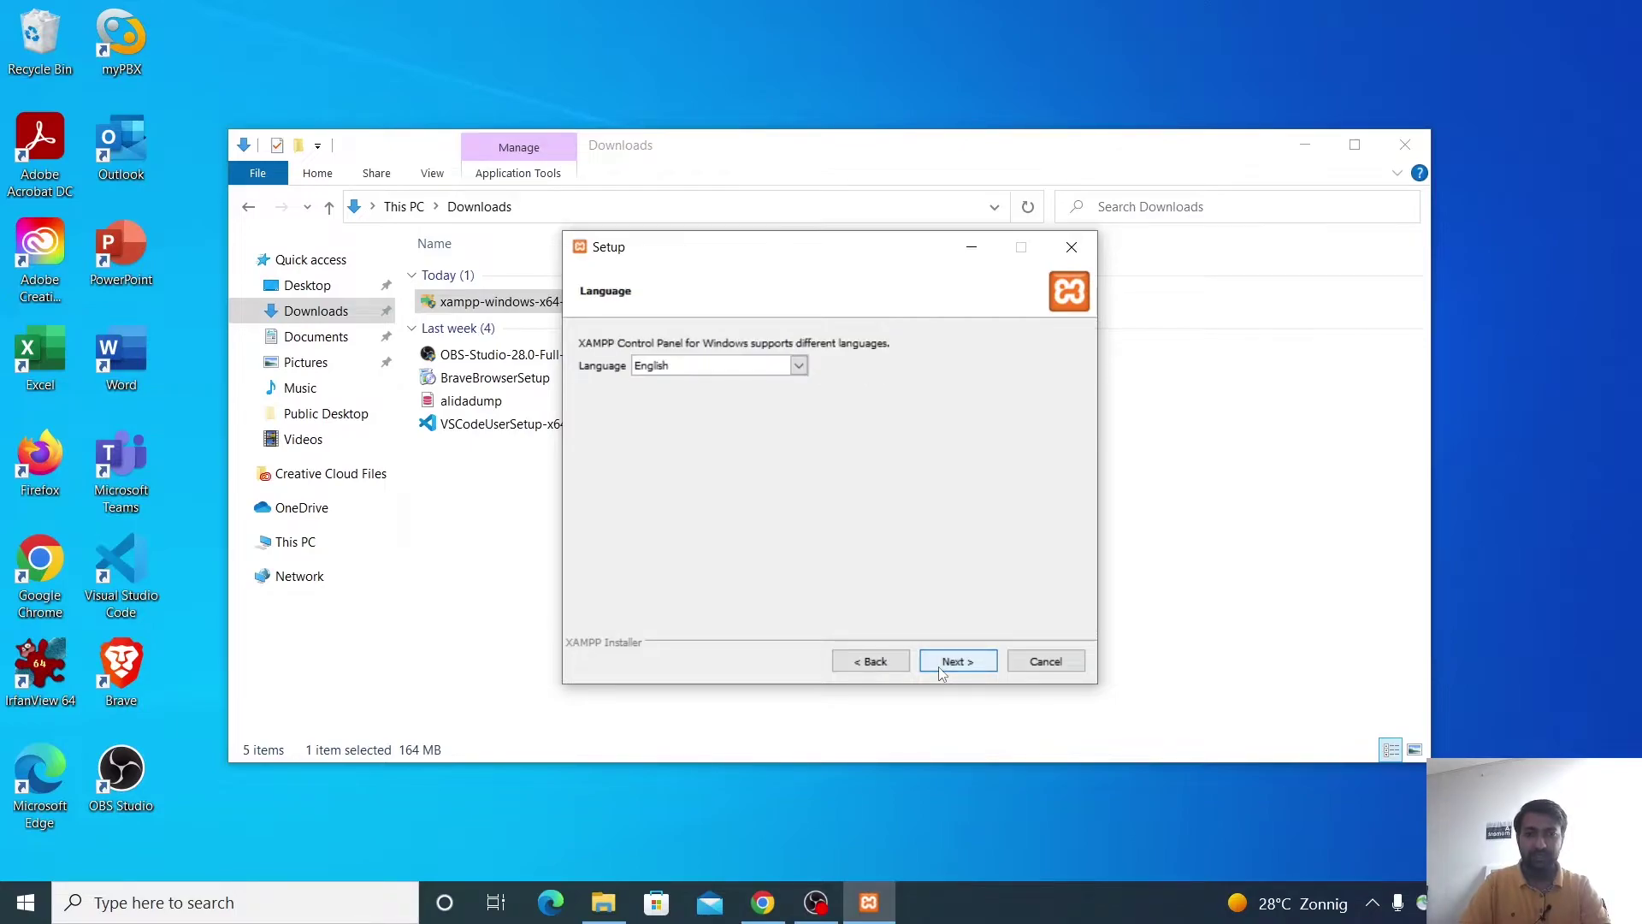
pyautogui.click(945, 671)
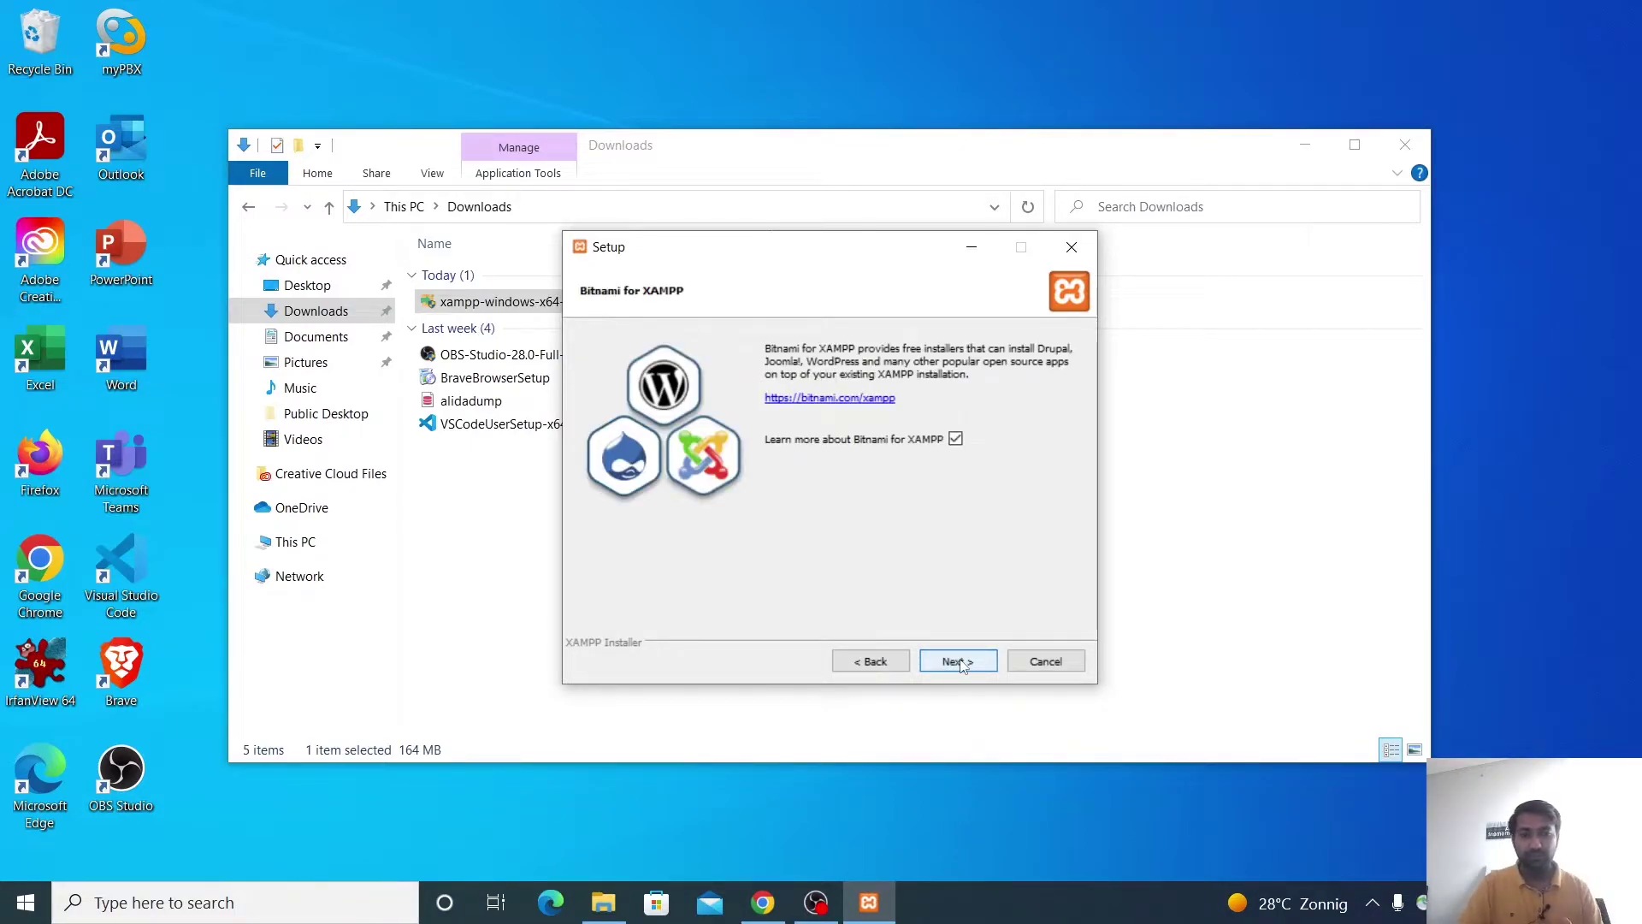
pyautogui.click(956, 663)
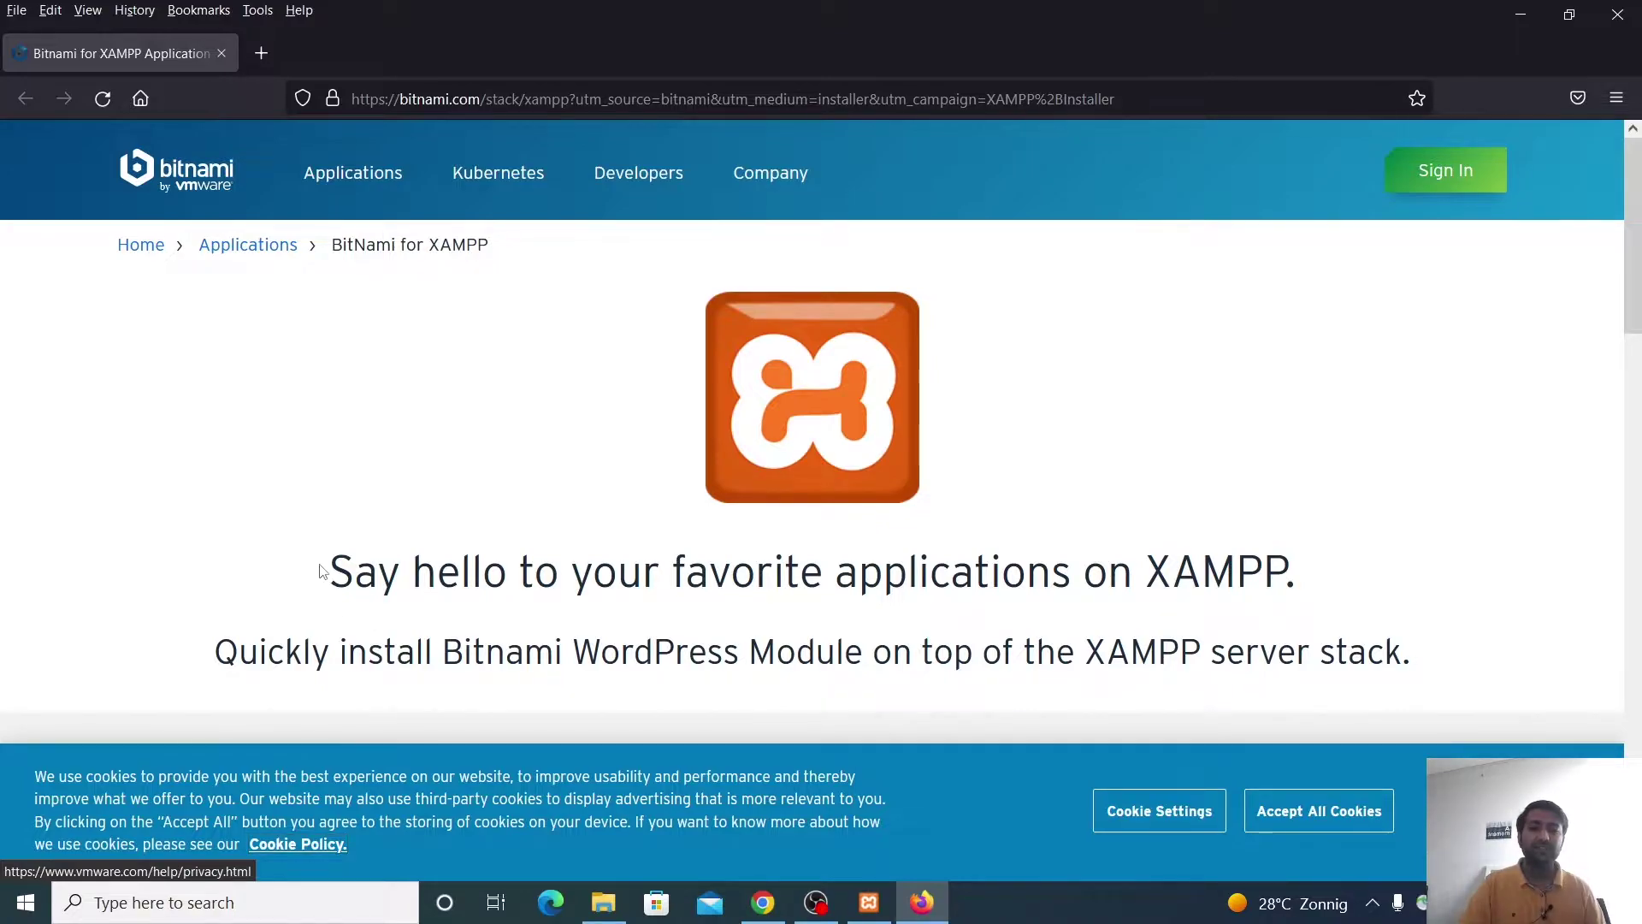
pyautogui.moveTo(326, 574); pyautogui.dragTo(1469, 561)
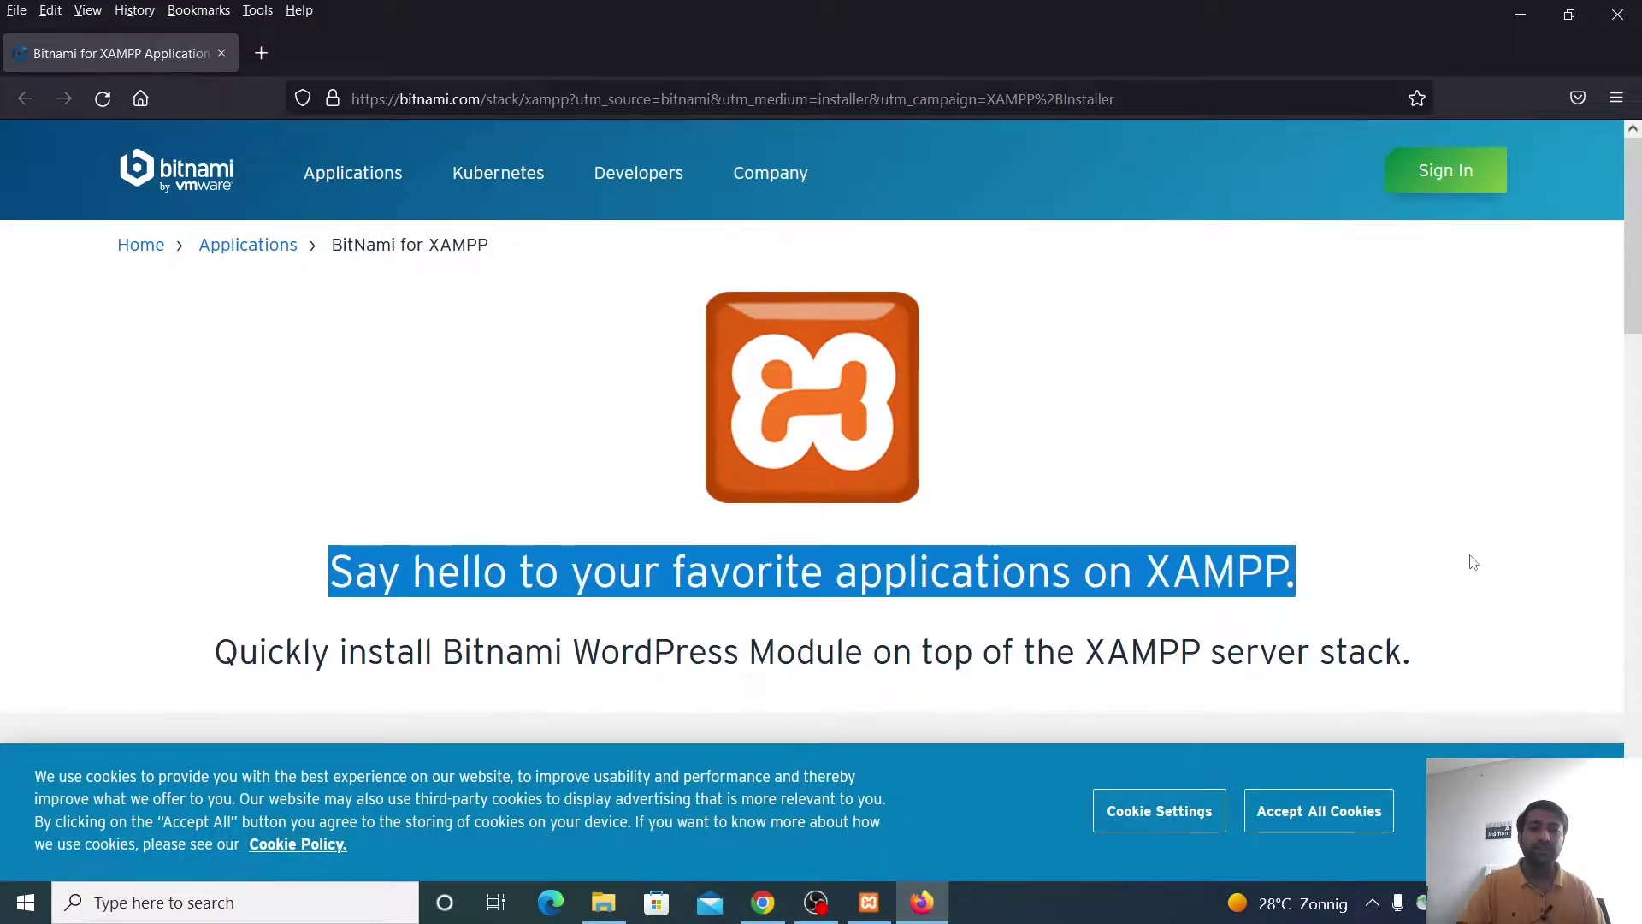
pyautogui.click(222, 54)
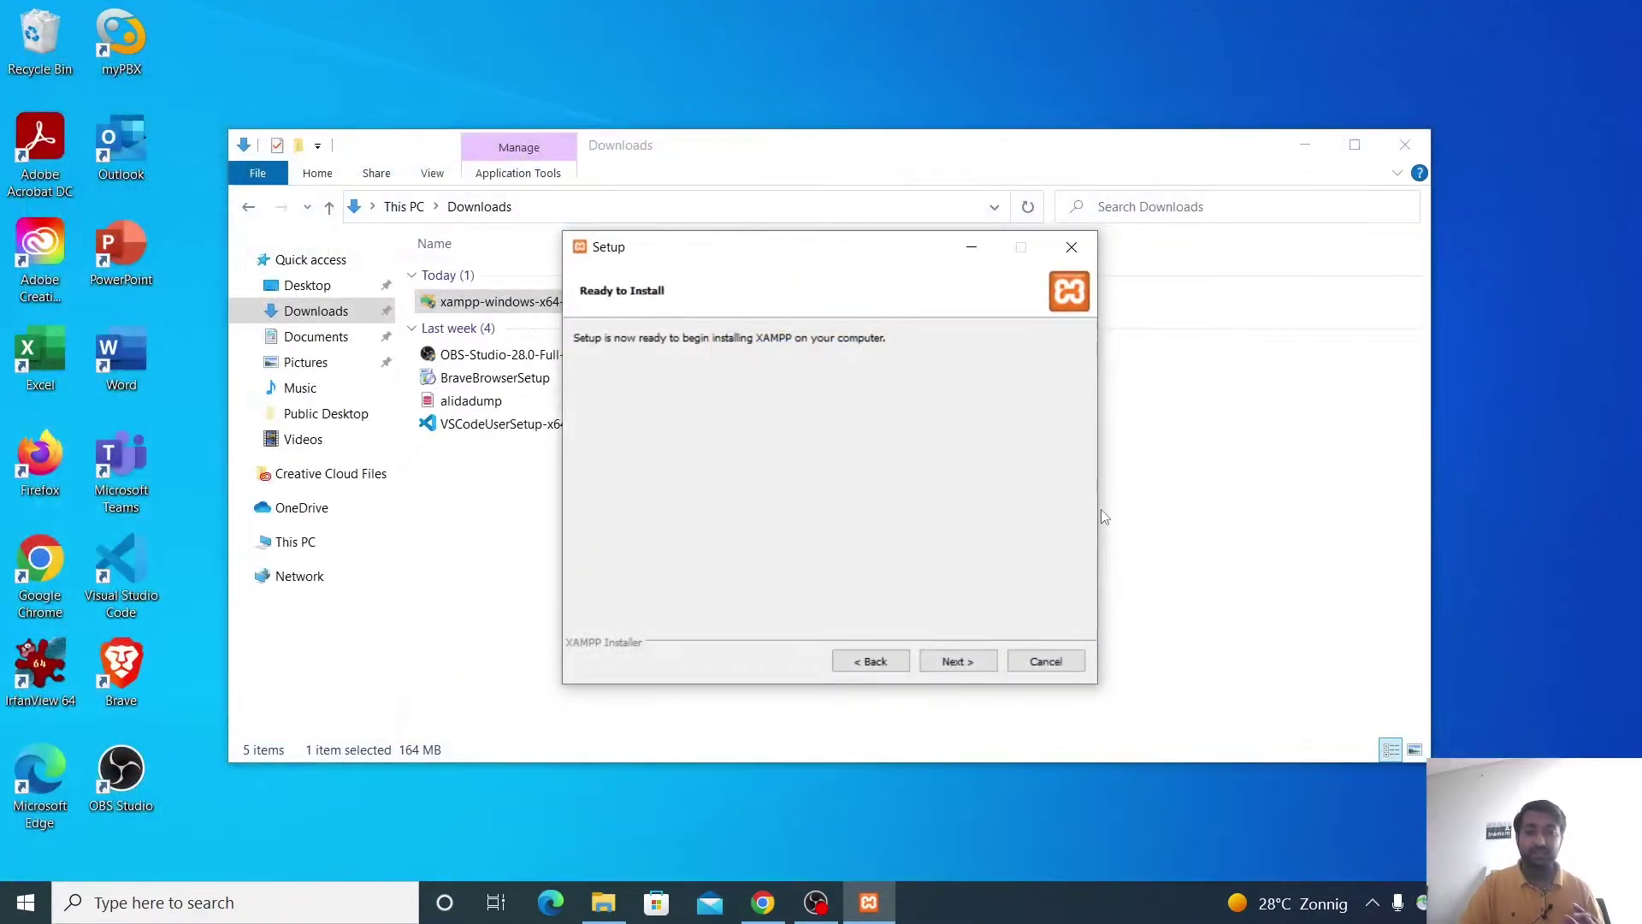
# - Install XAMPP, finish the wizard with the Control Panel set to start, and move the Control Panel window clear of the desktop icons
pyautogui.click(946, 664)
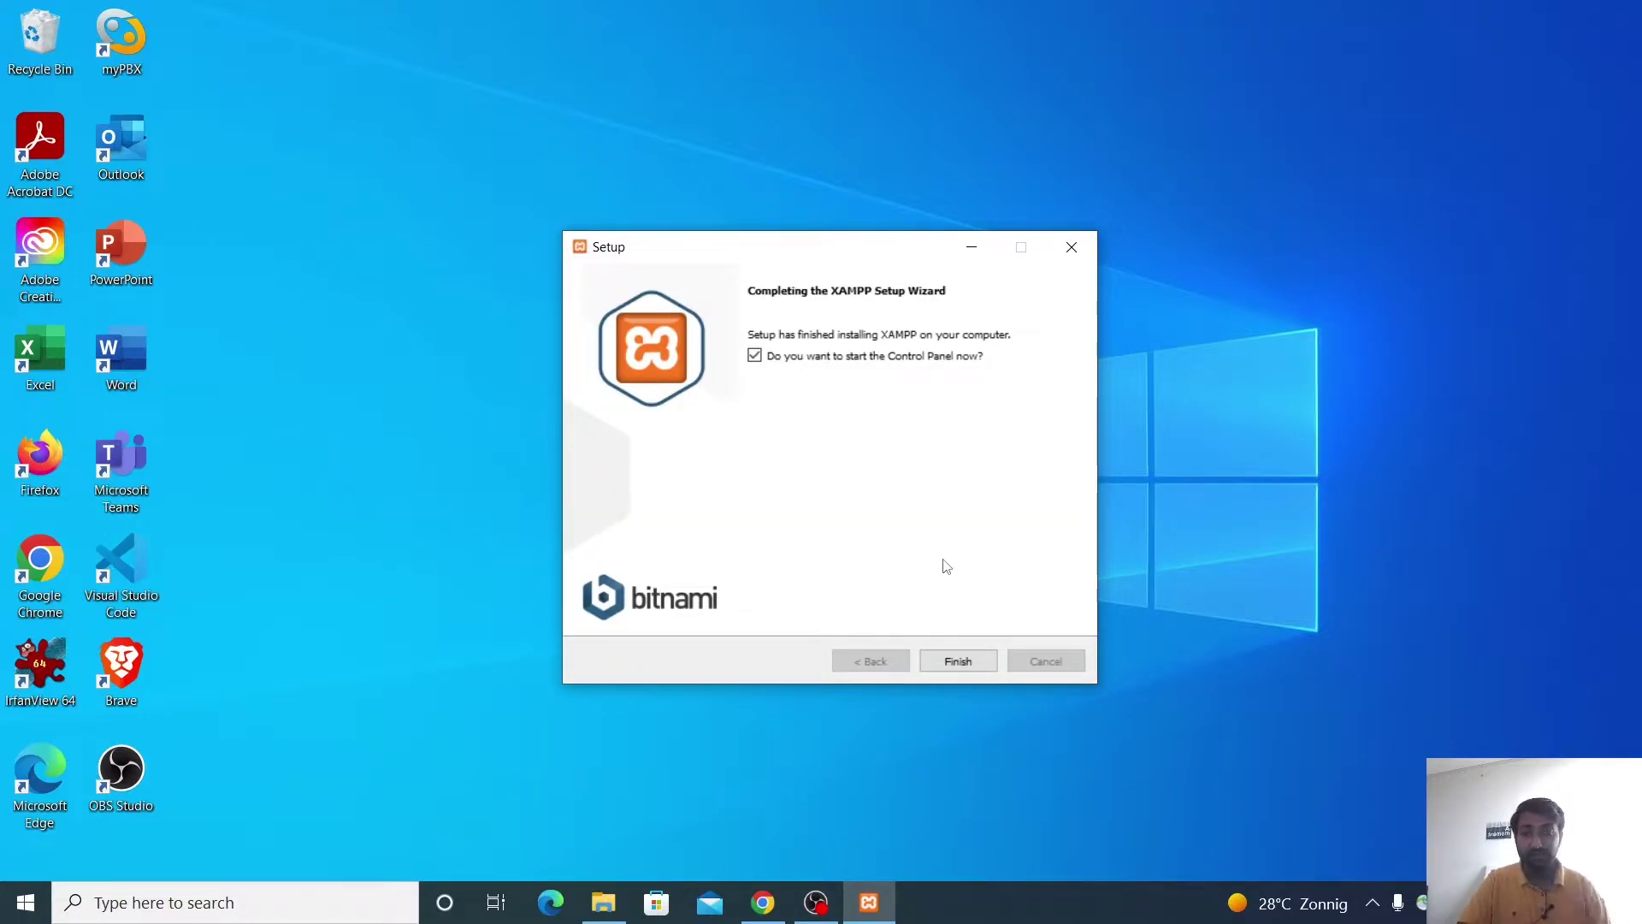
pyautogui.click(945, 663)
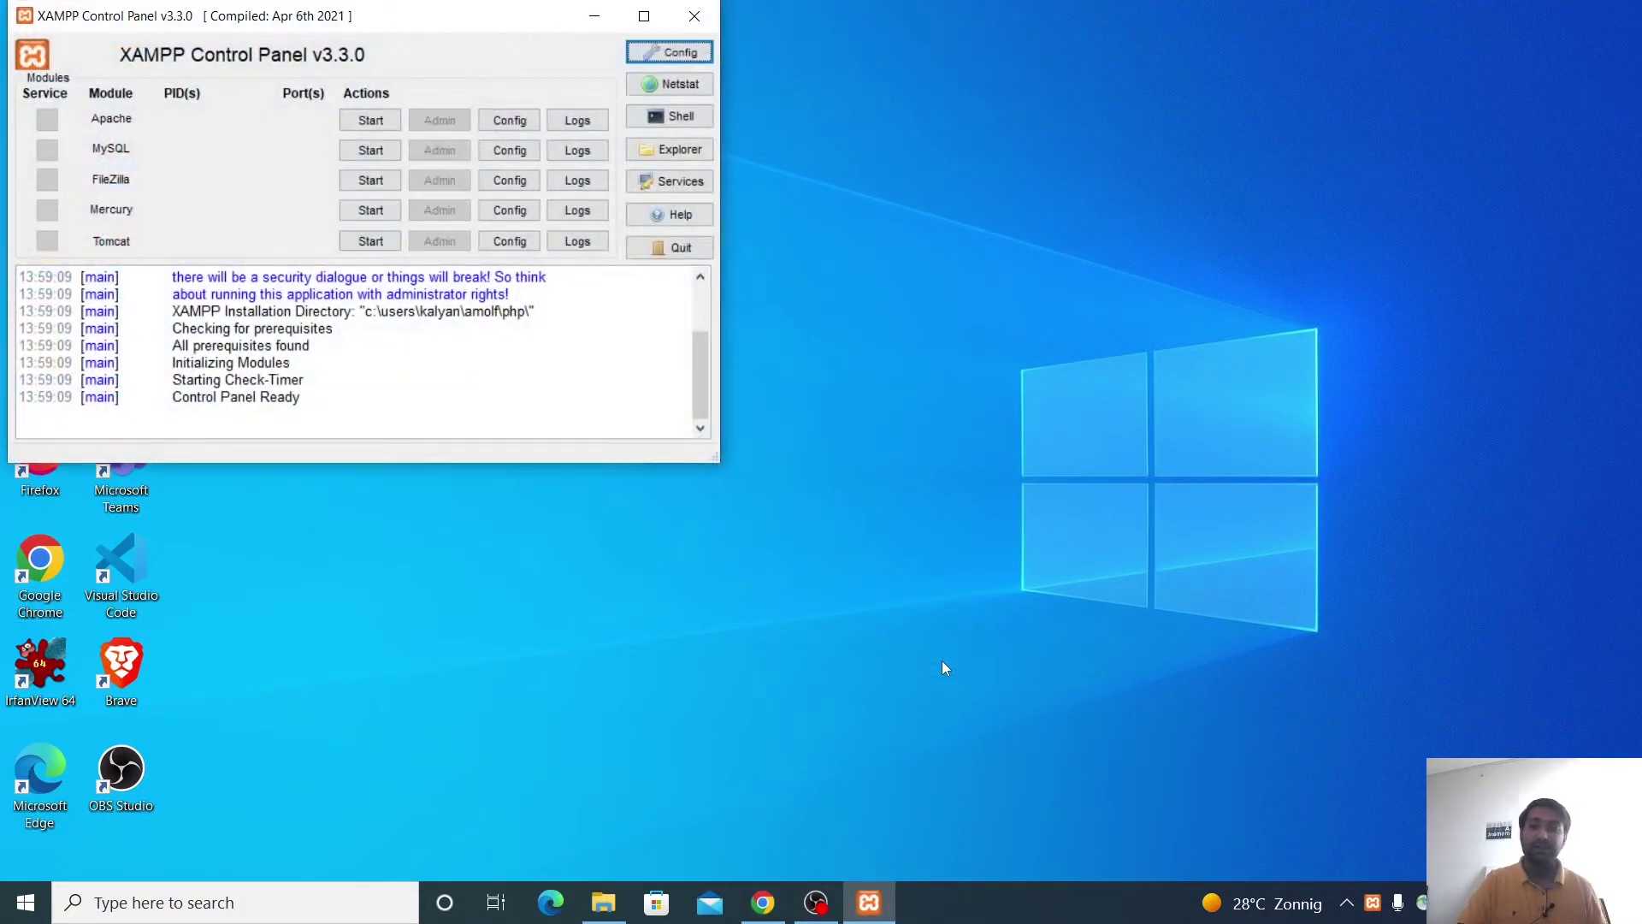
pyautogui.moveTo(284, 24); pyautogui.dragTo(1146, 63)
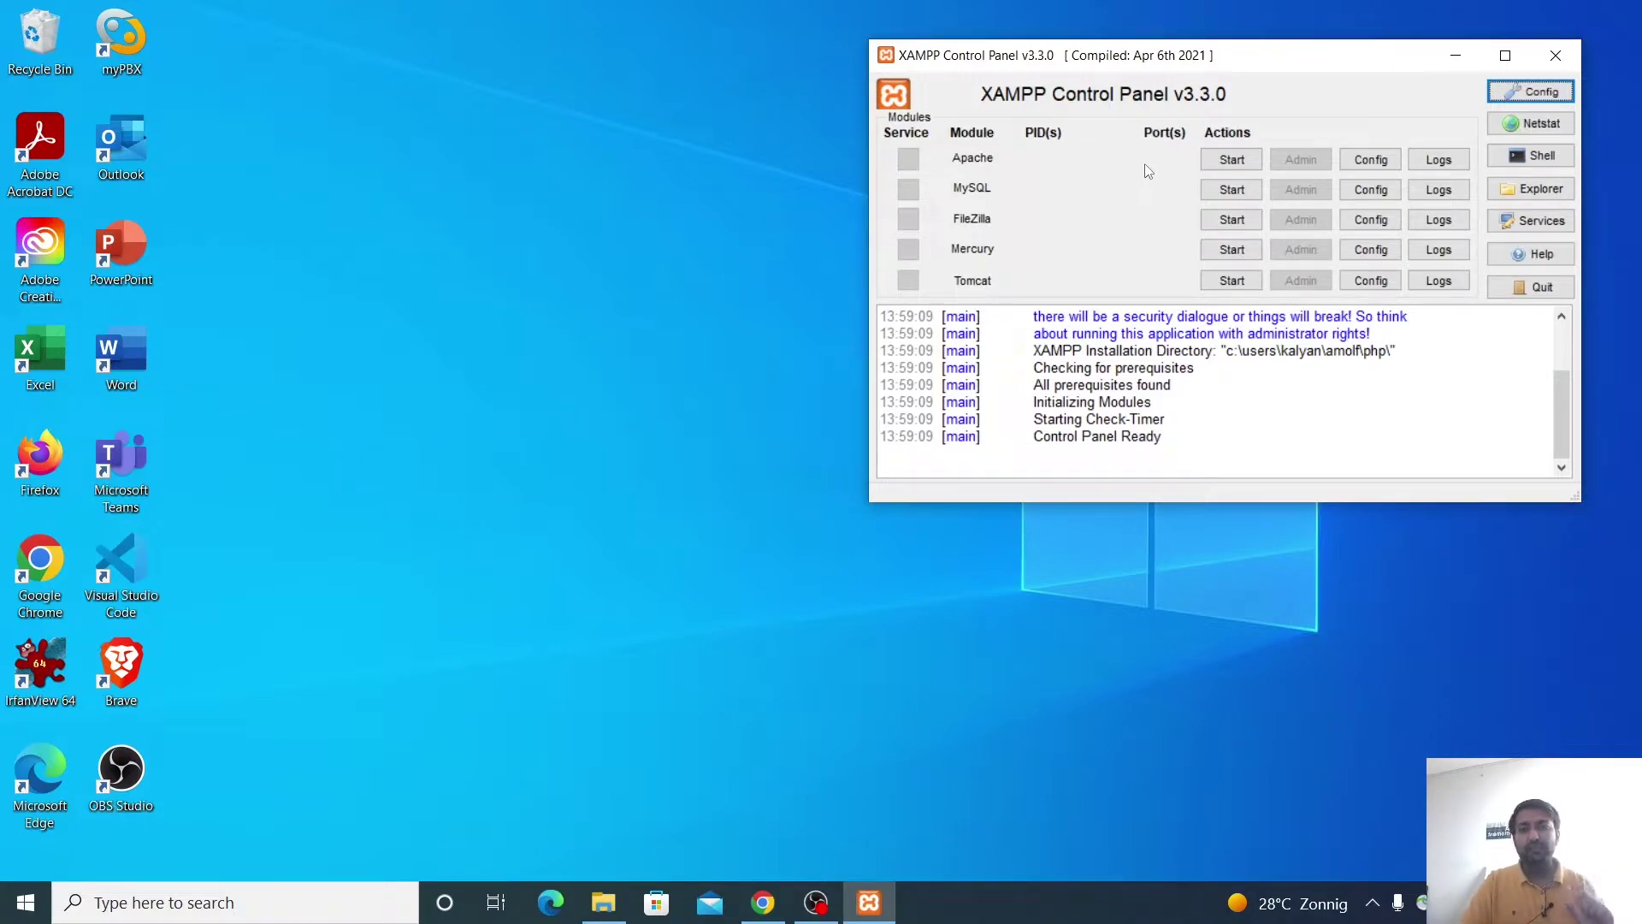
# - Start the Apache and MySQL modules and allow Apache HTTP Server through Windows Defender Firewall on public networks
pyautogui.click(1232, 160)
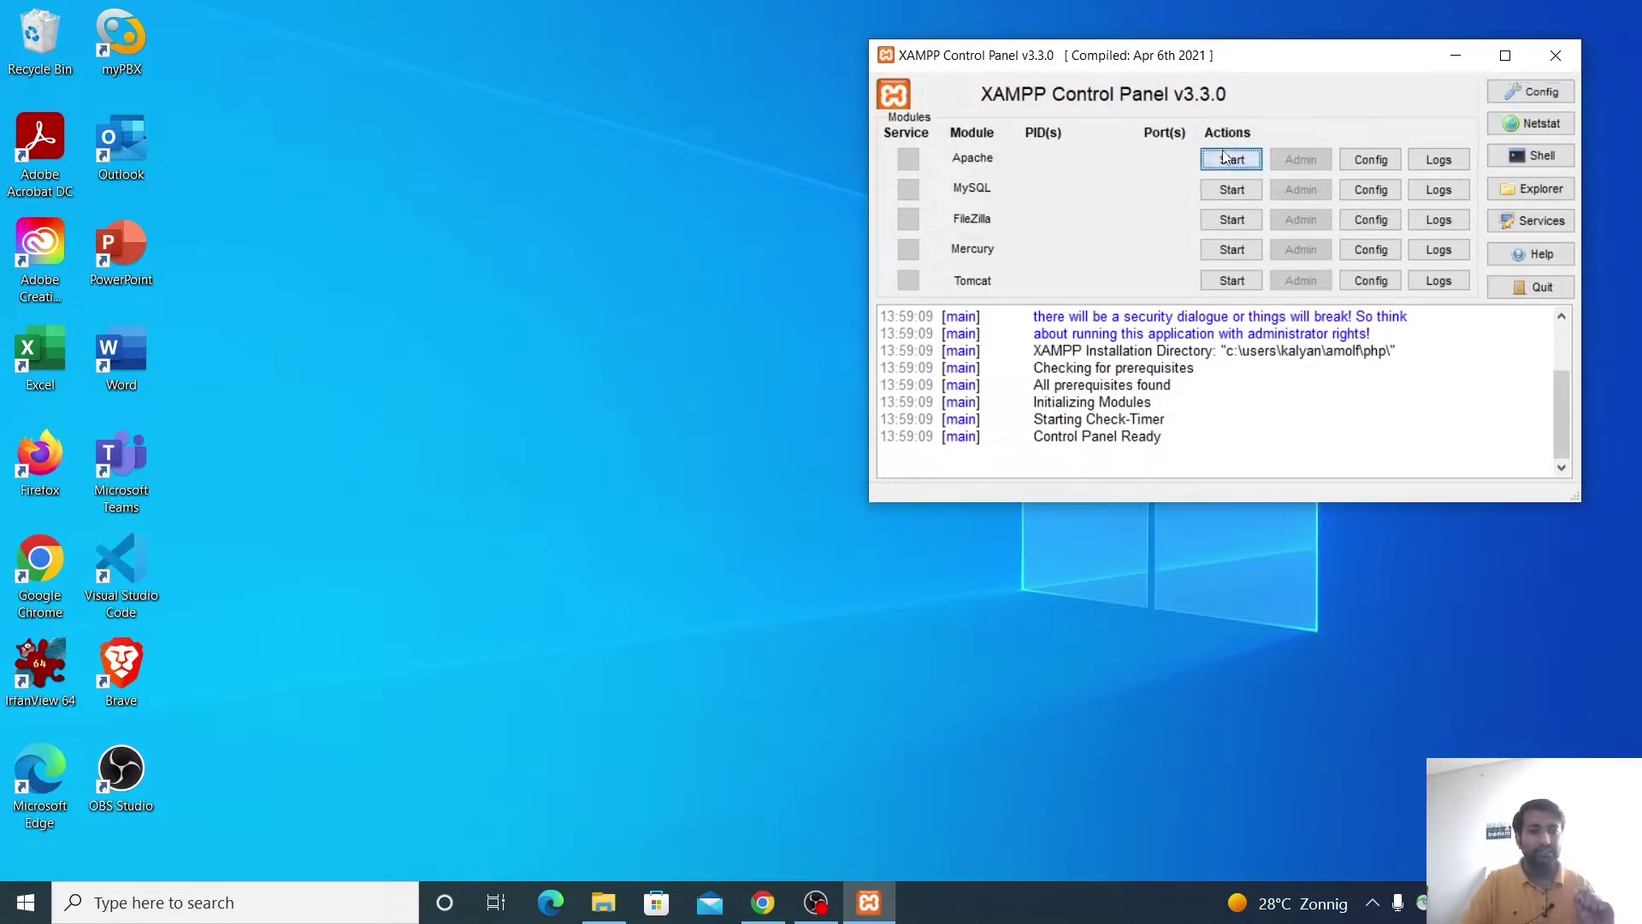
pyautogui.click(1225, 192)
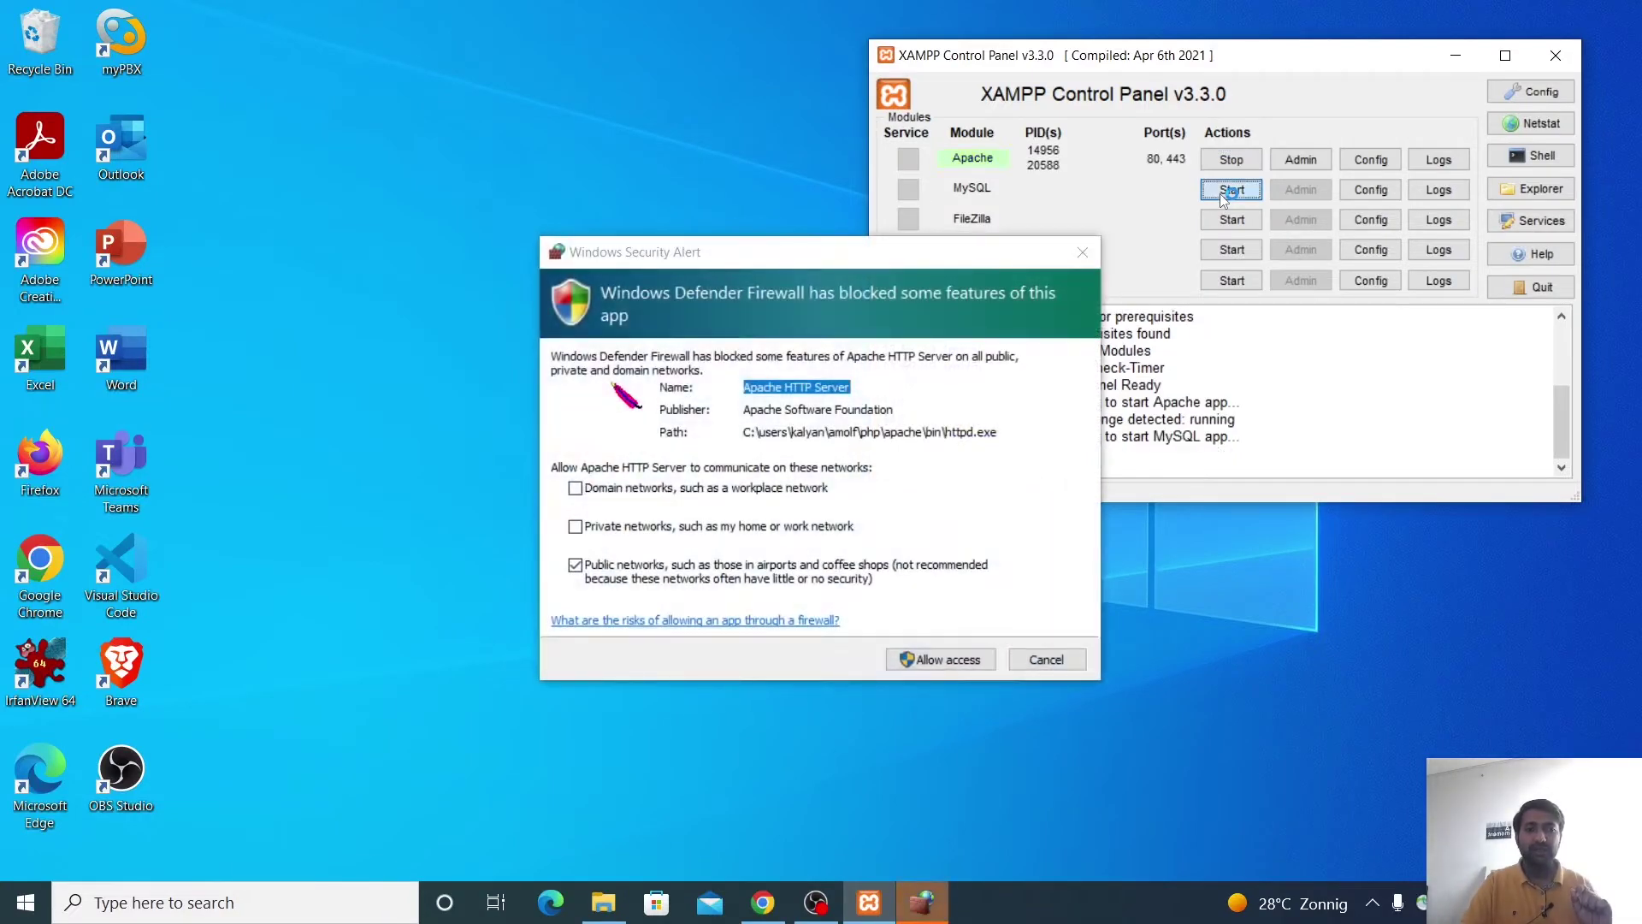
pyautogui.click(927, 660)
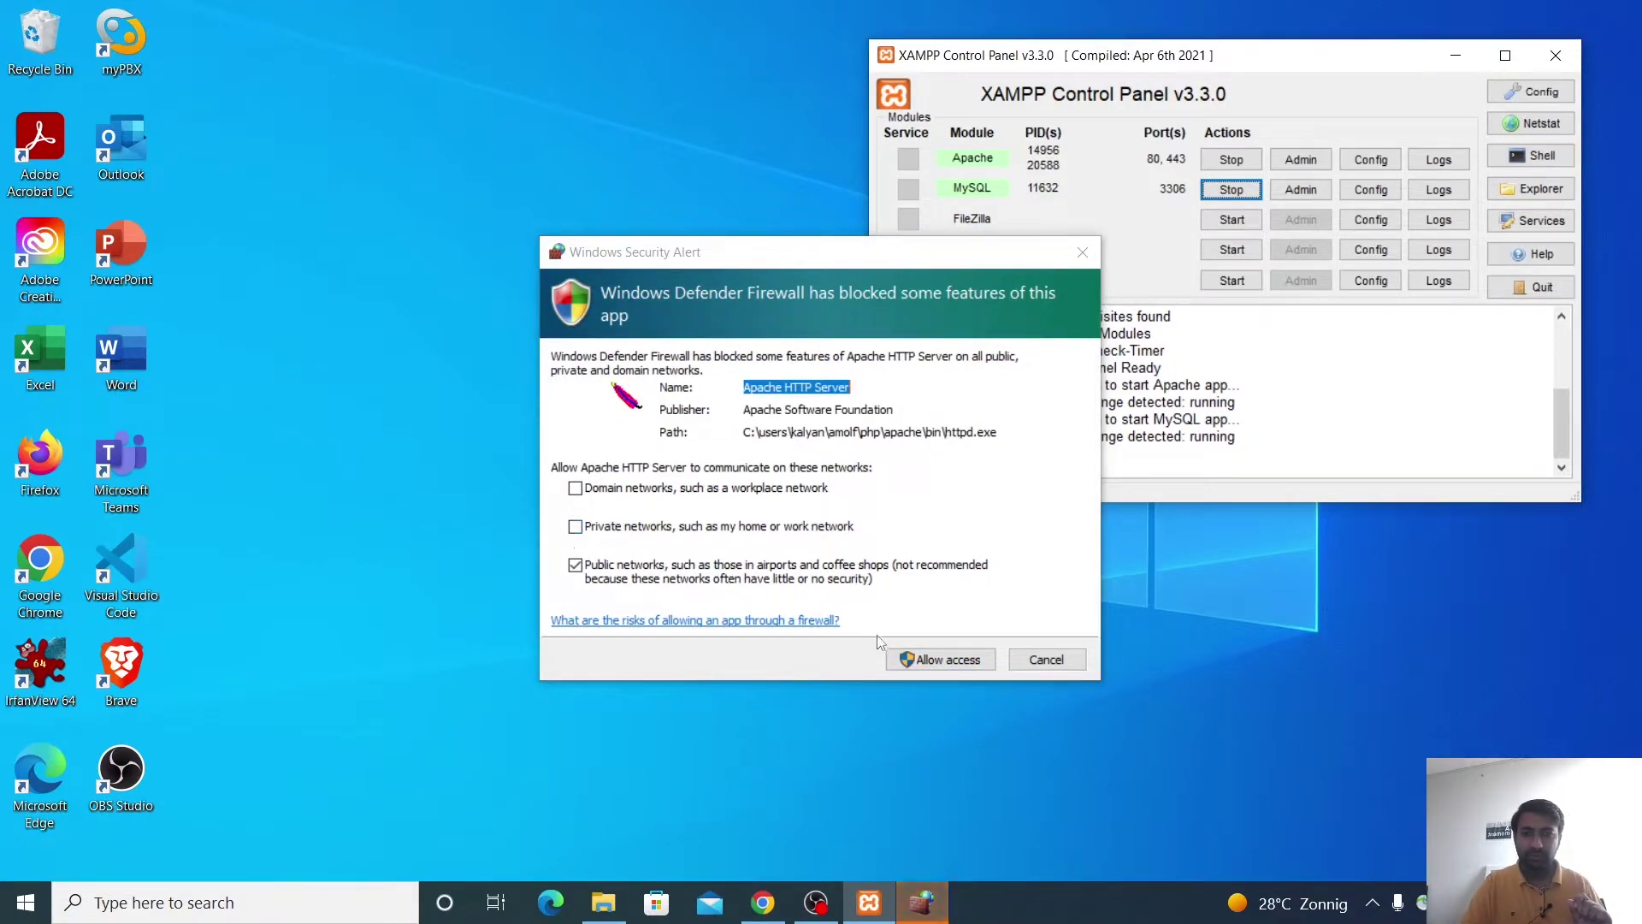
pyautogui.click(908, 661)
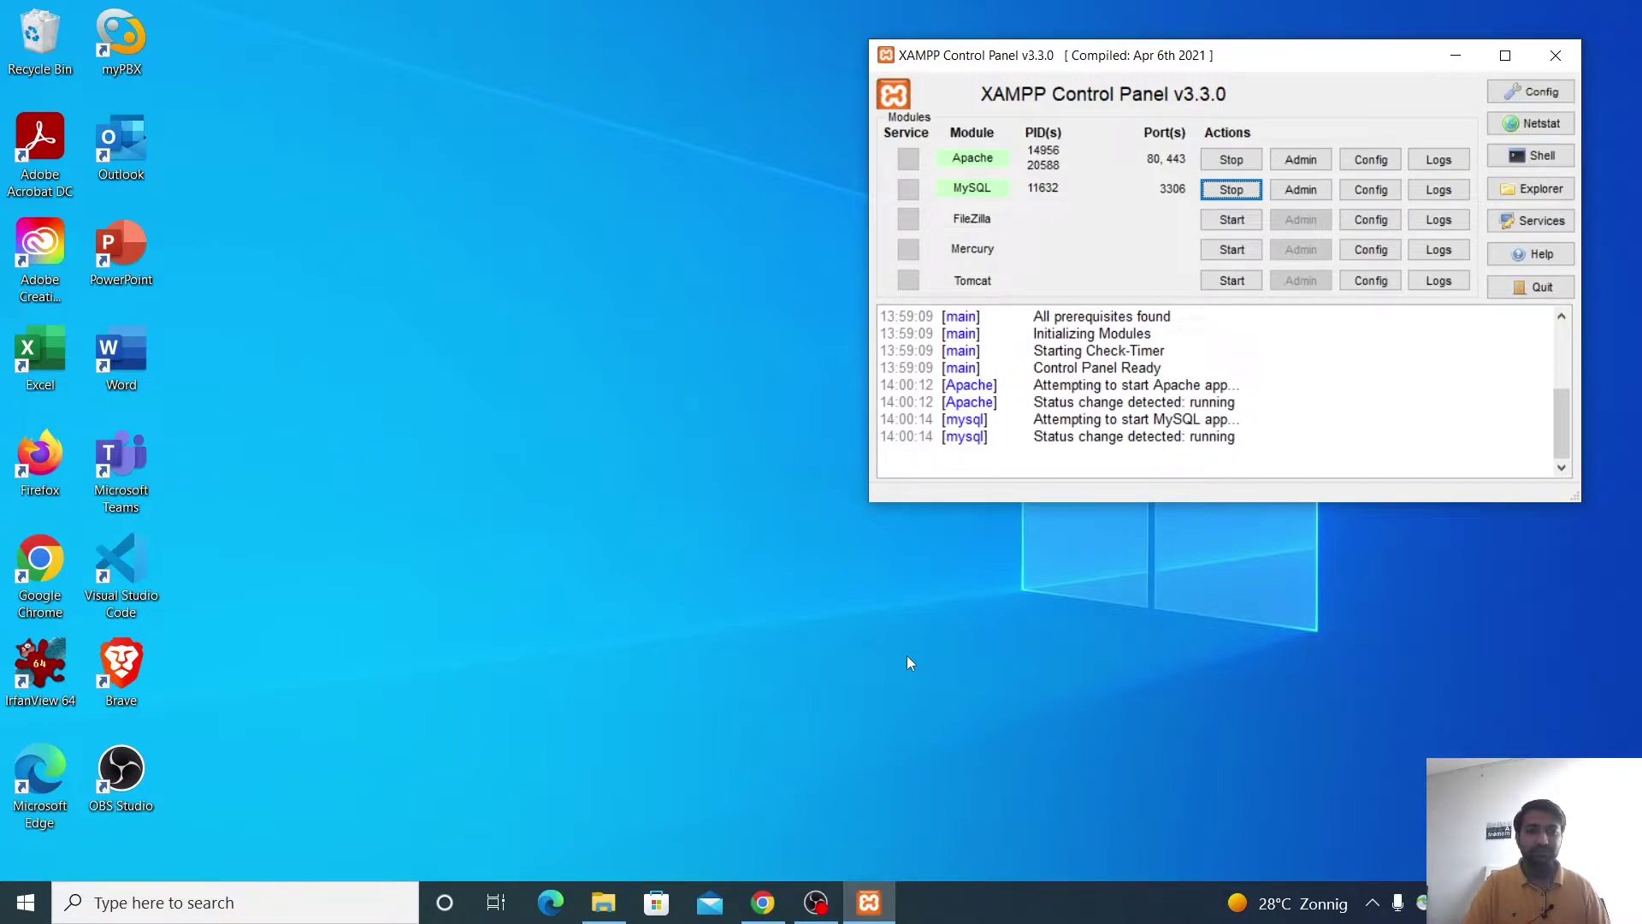
# - Stop the MySQL and Apache modules and start both of them again
pyautogui.click(1232, 190)
pyautogui.click(1251, 162)
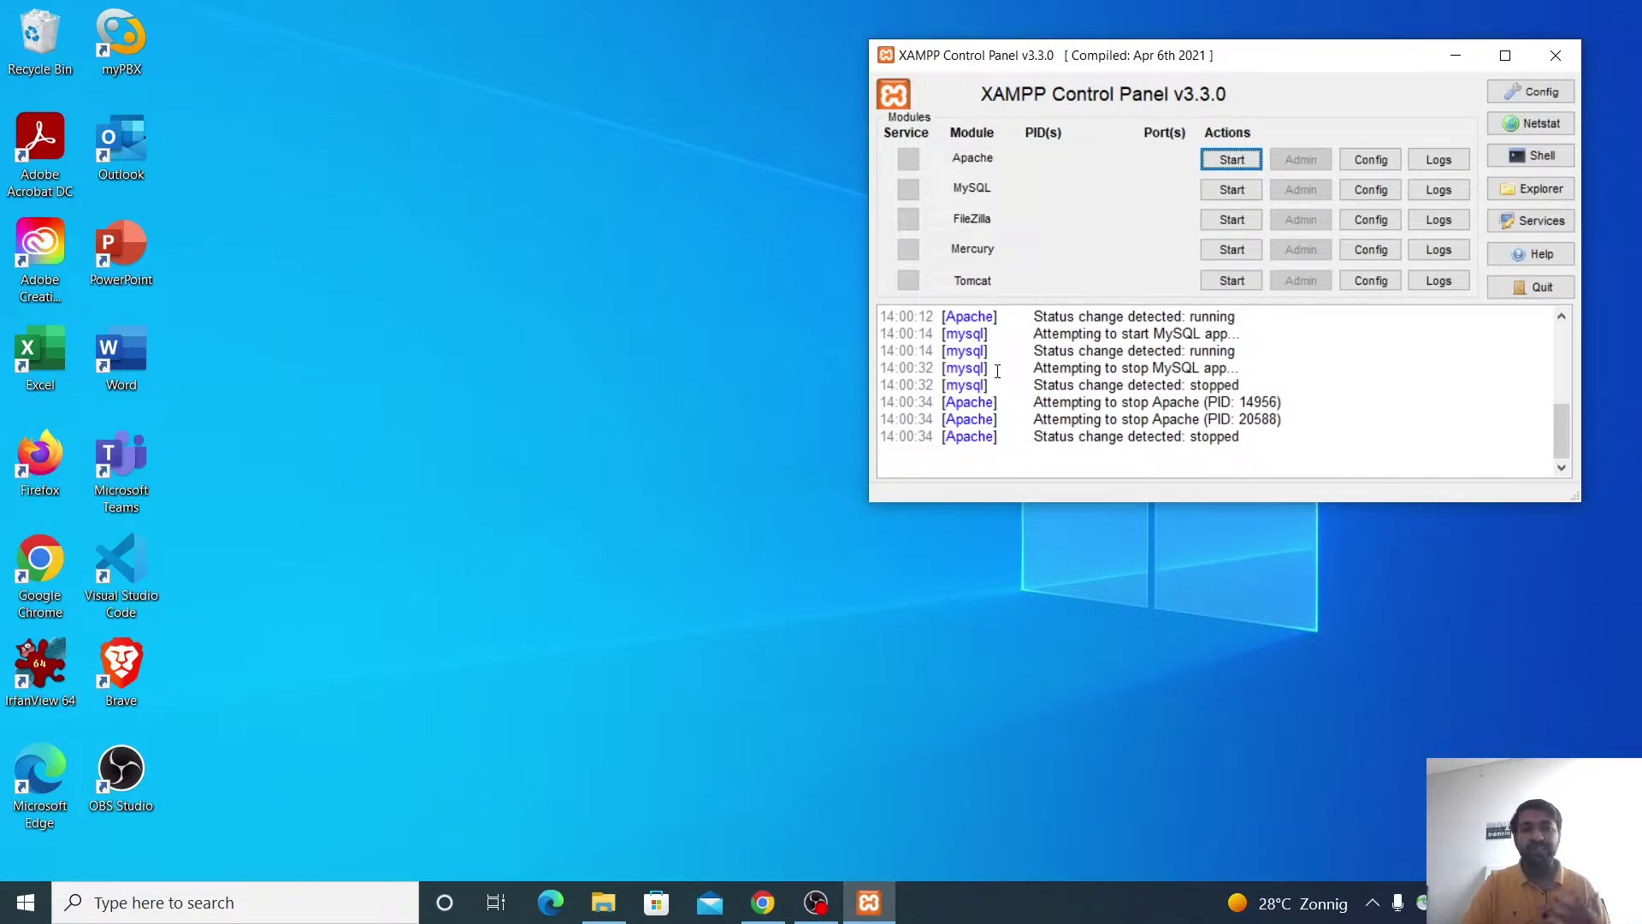
pyautogui.click(1232, 160)
pyautogui.click(1231, 189)
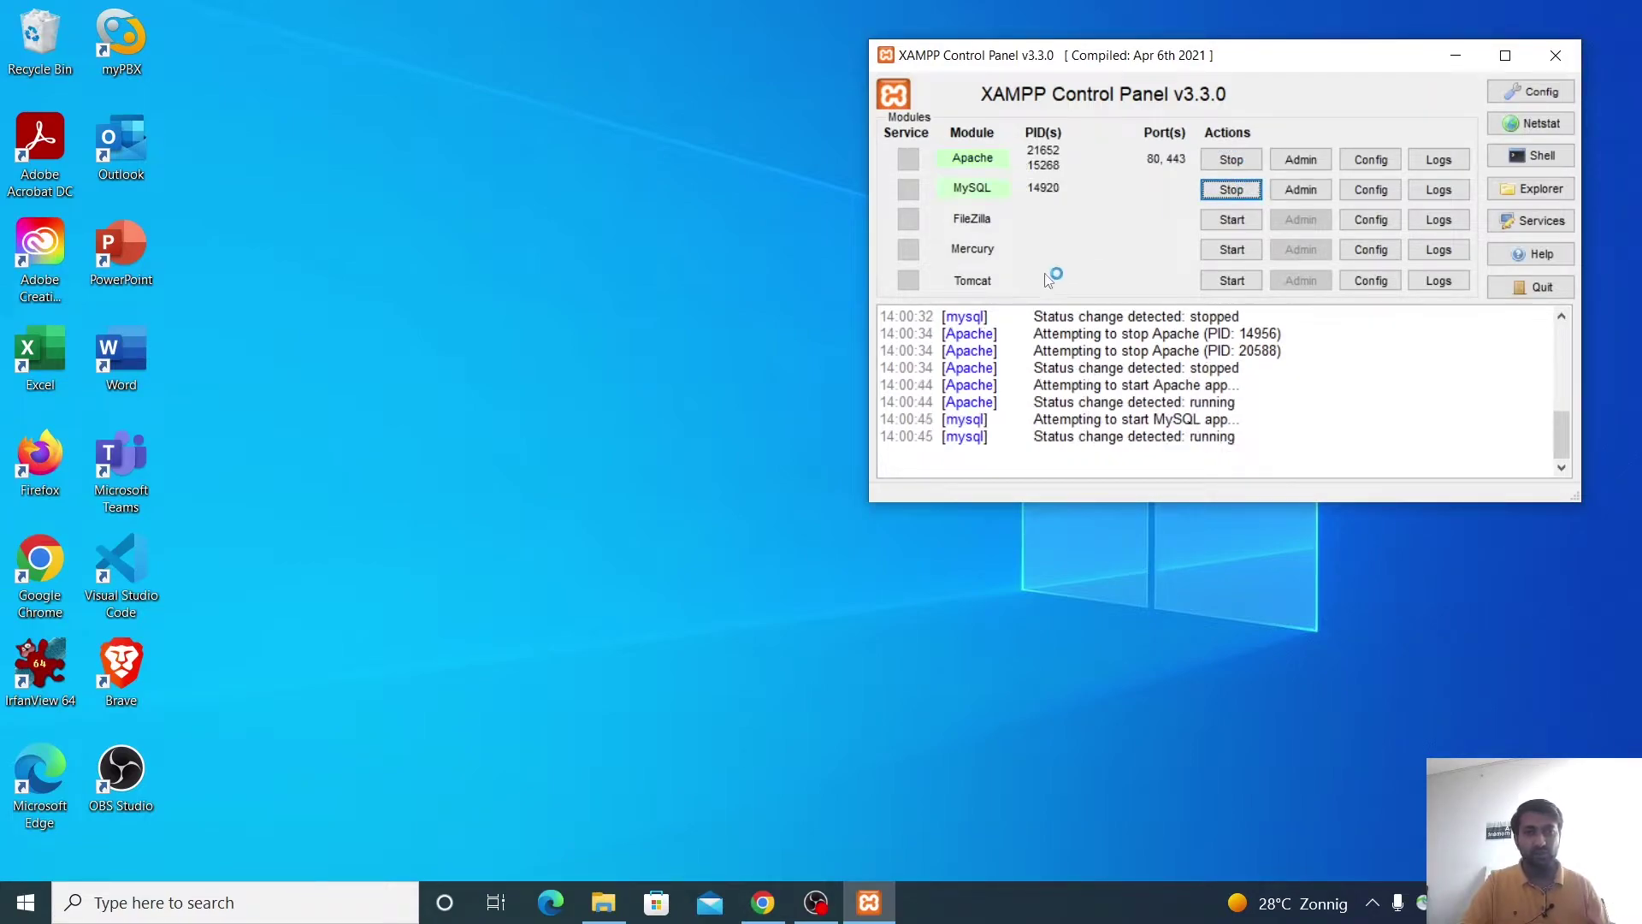
# - Switch to Chrome, open localhost in a new tab and look over the XAMPP dashboard page with the download bar closed
pyautogui.click(752, 905)
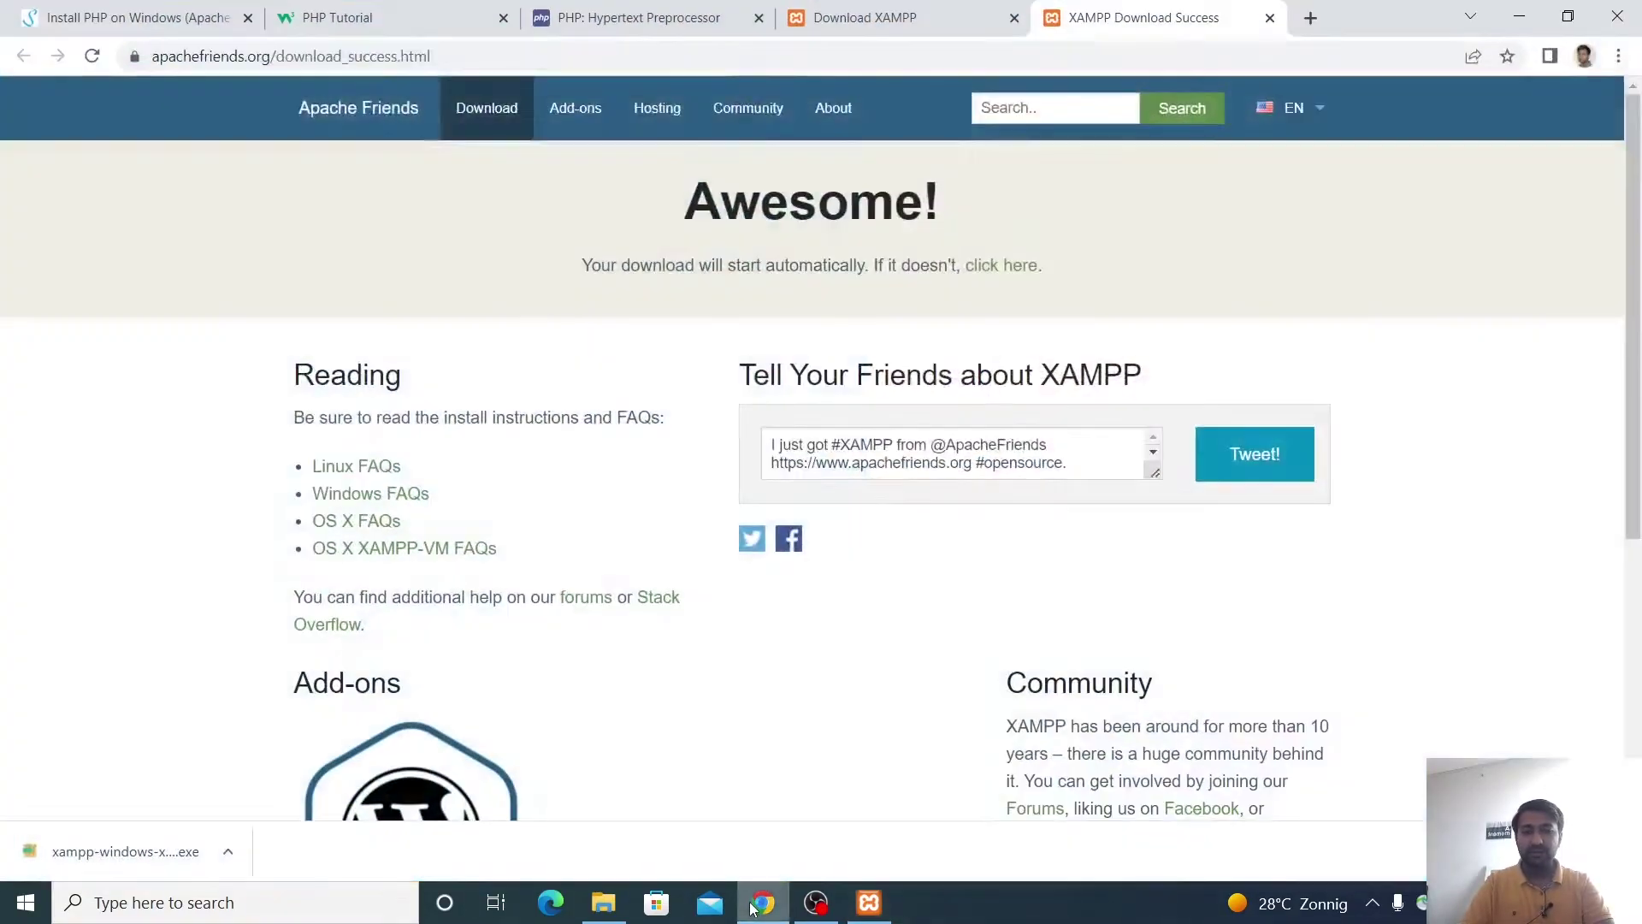
pyautogui.click(1308, 17)
pyautogui.write('loc')
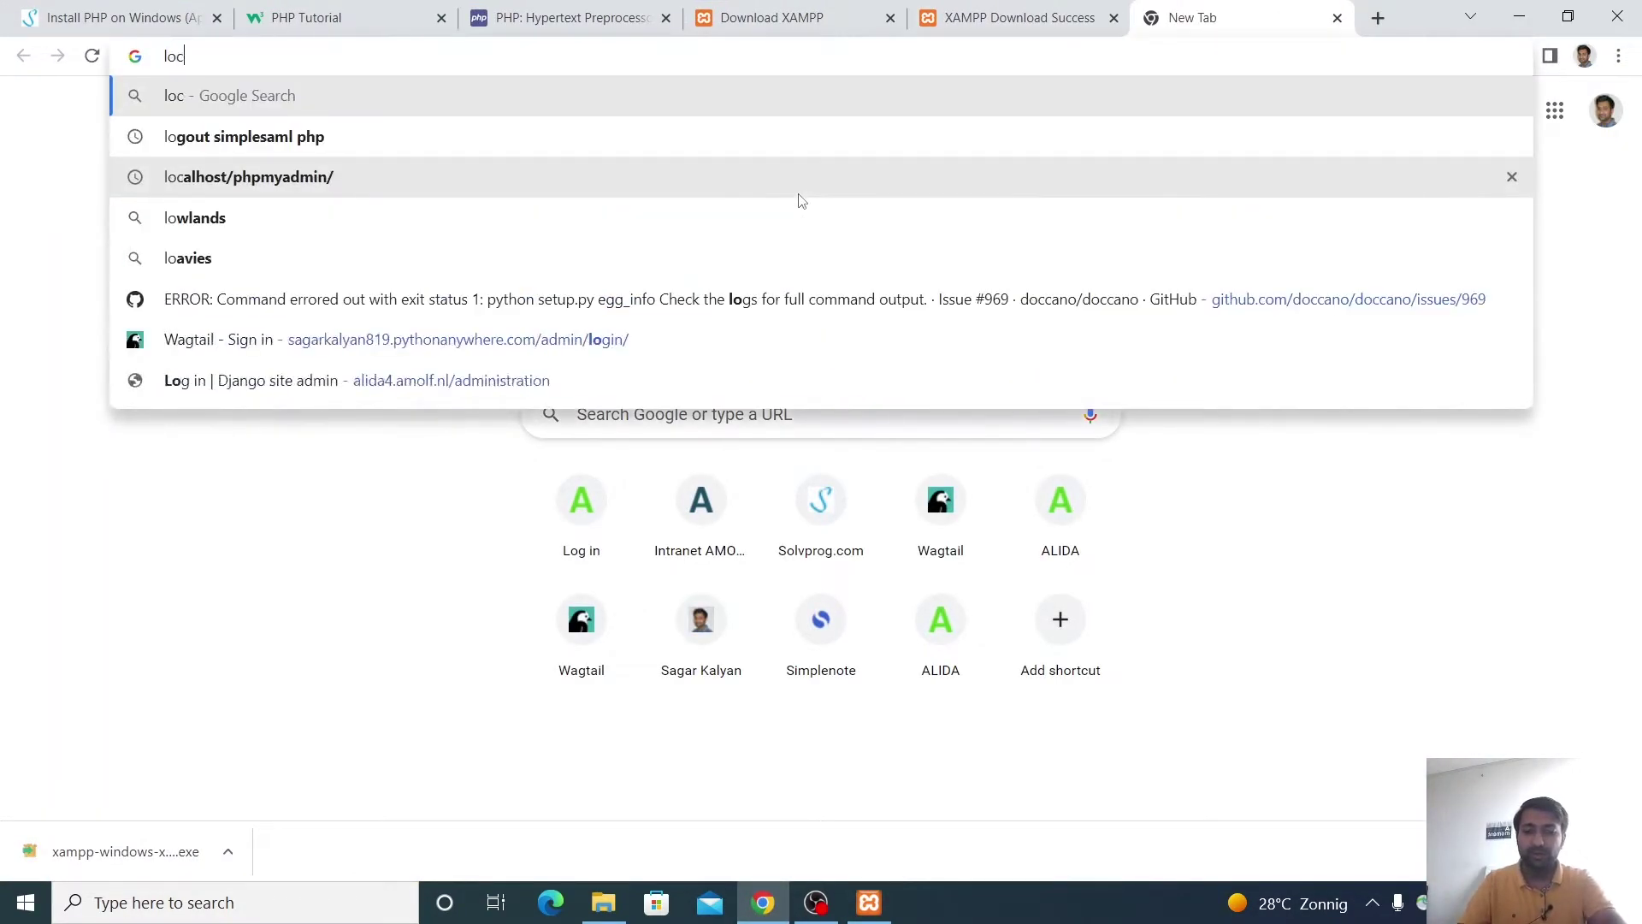
pyautogui.write('alhost')
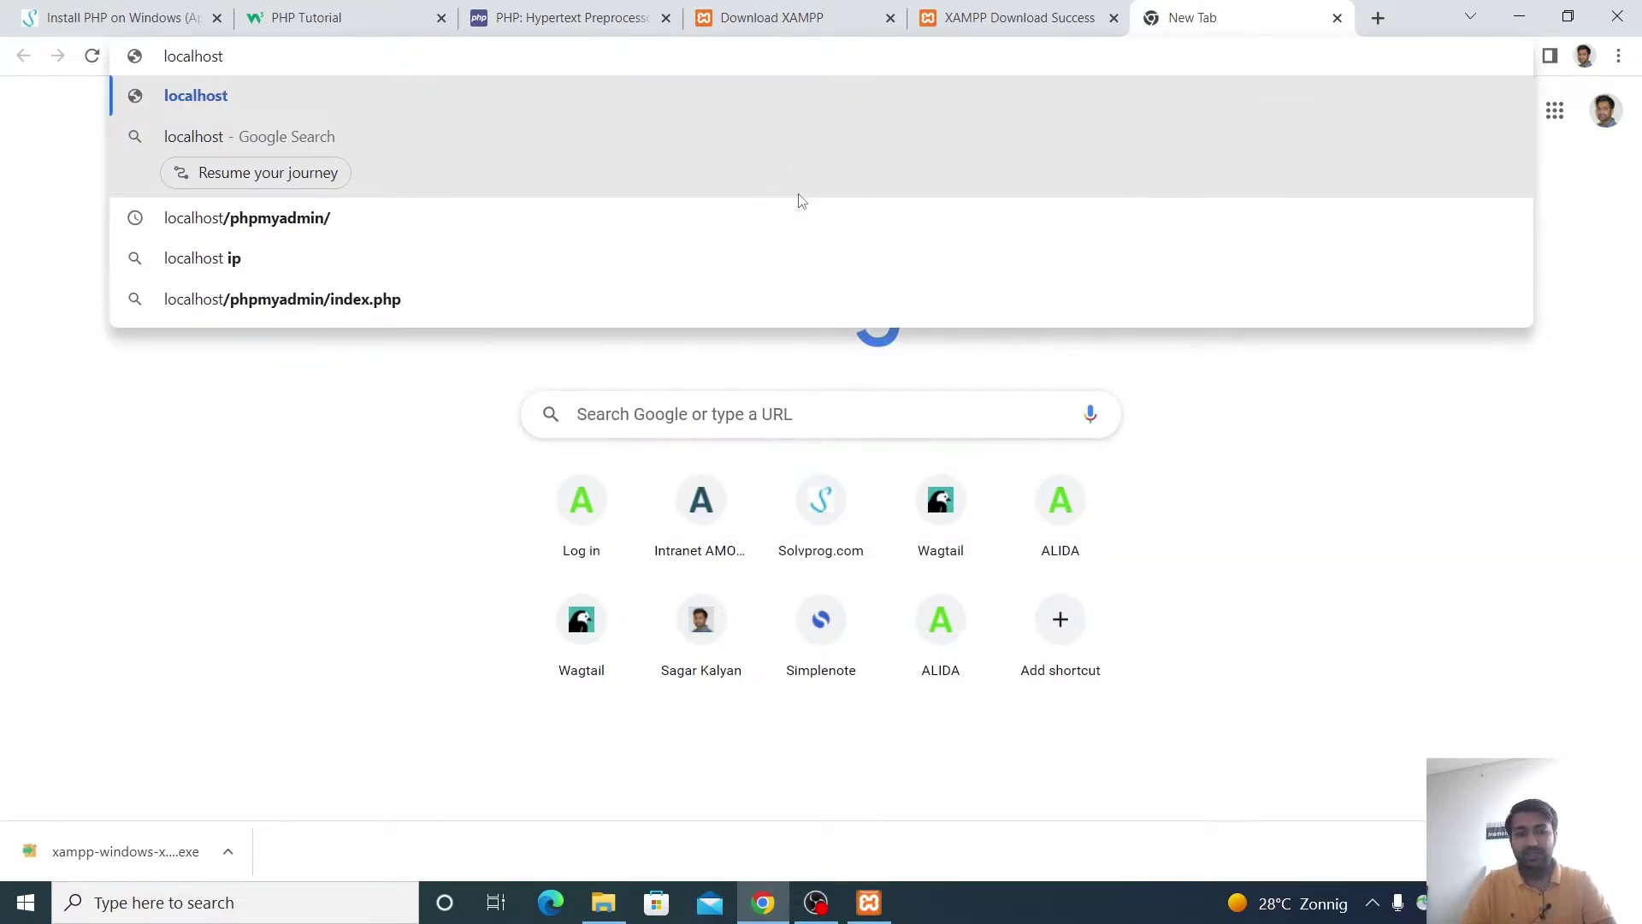
pyautogui.press('Return')
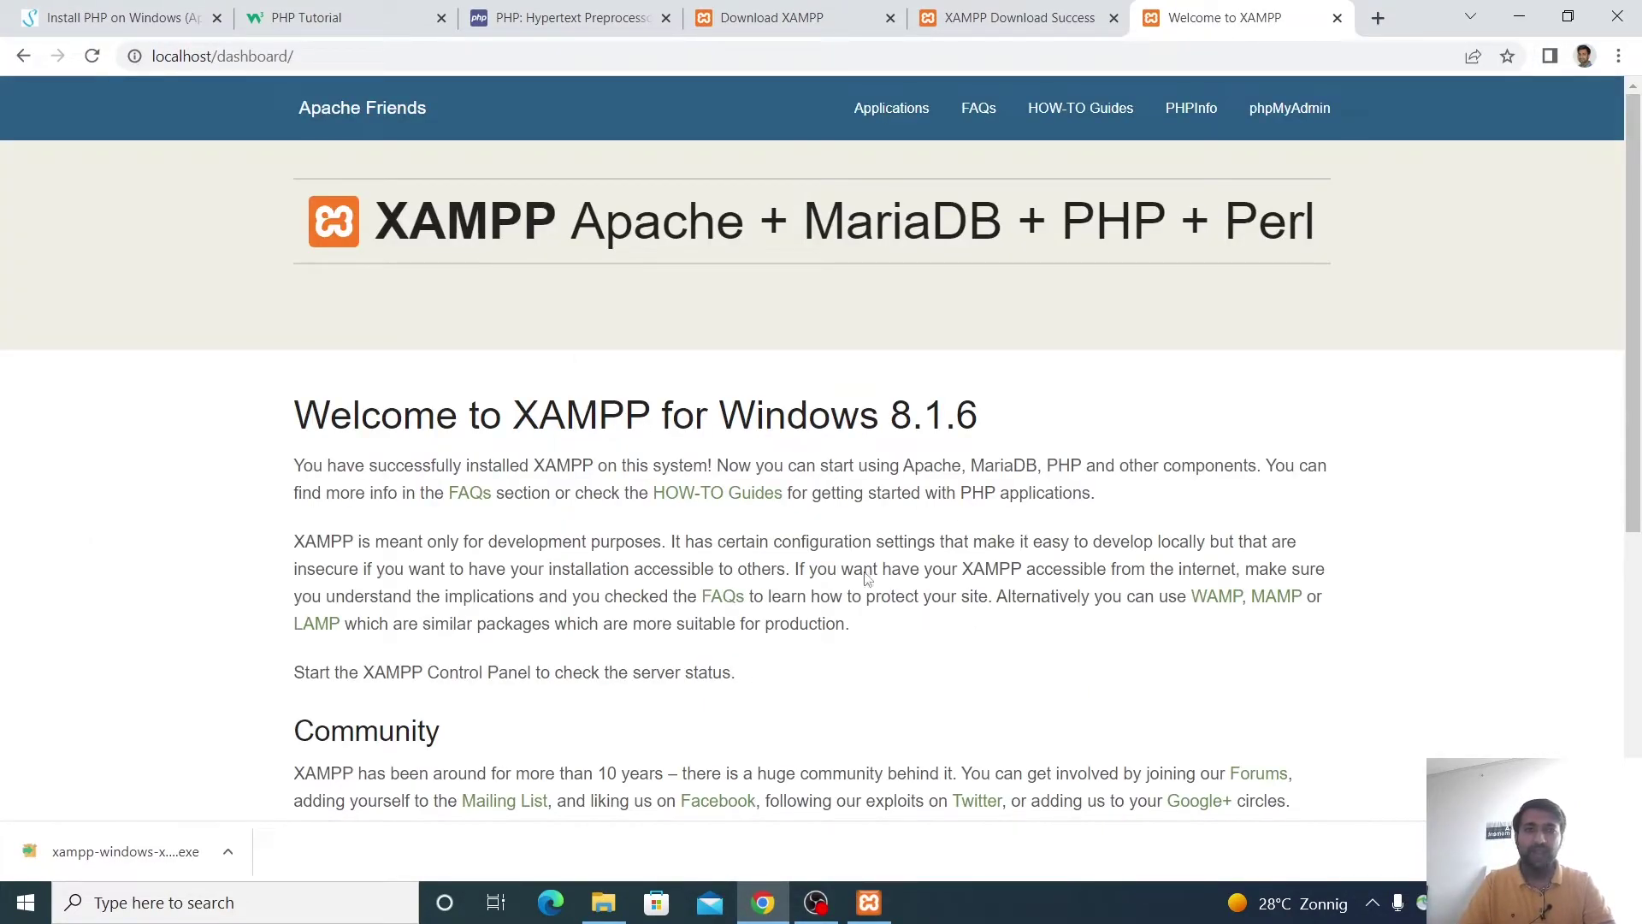
pyautogui.scroll(-5, 627, 472)
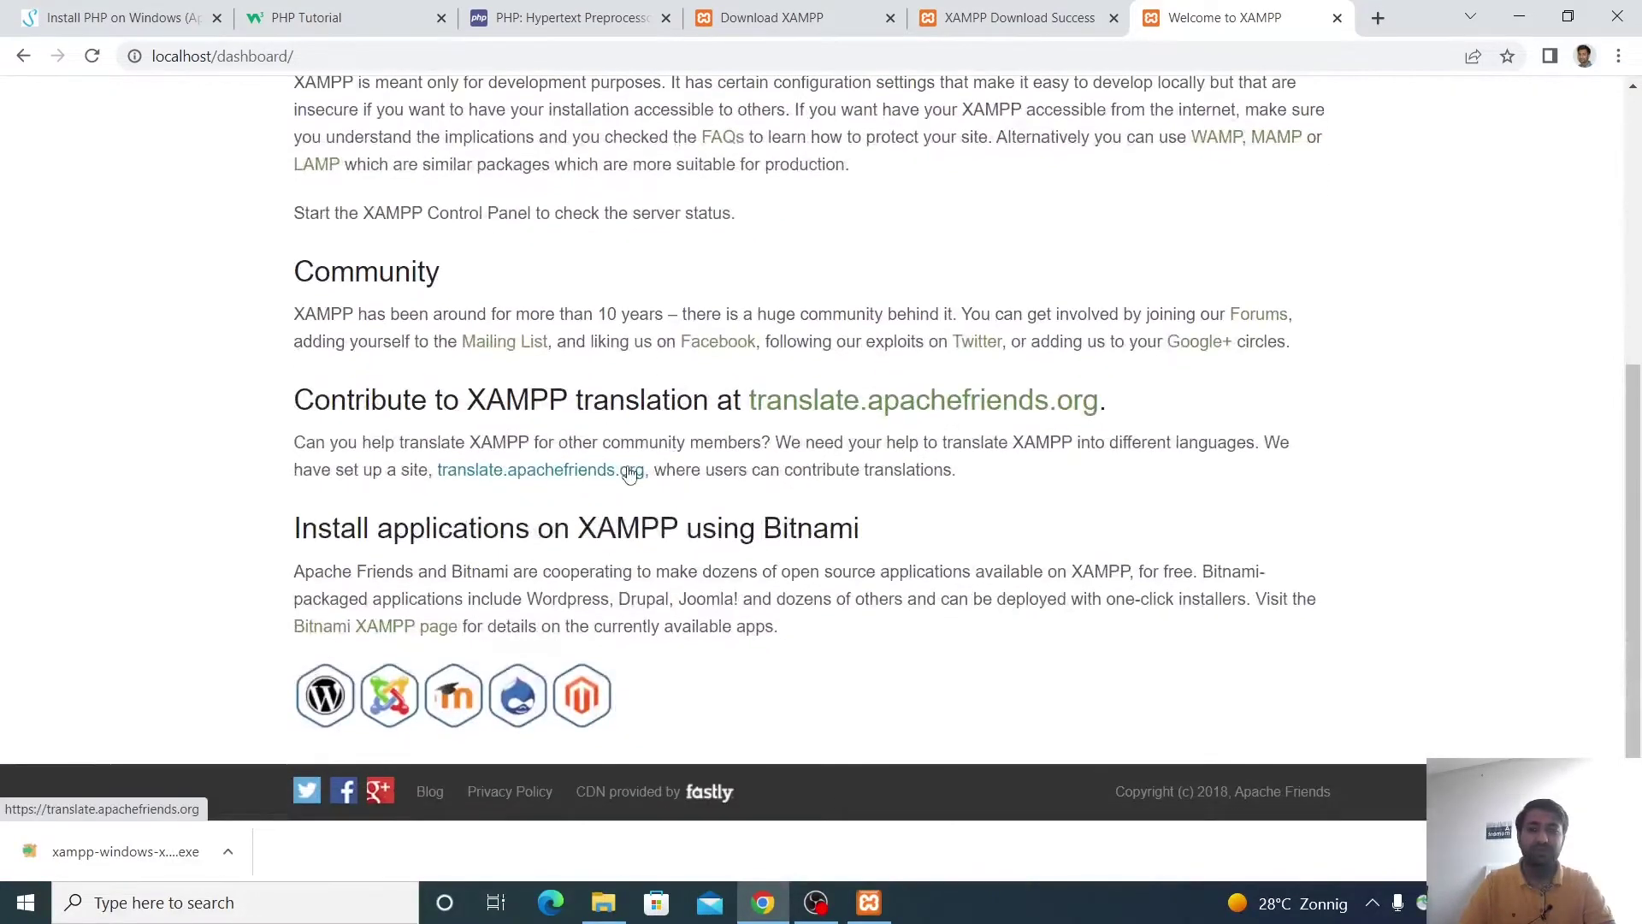
pyautogui.scroll(5, 626, 472)
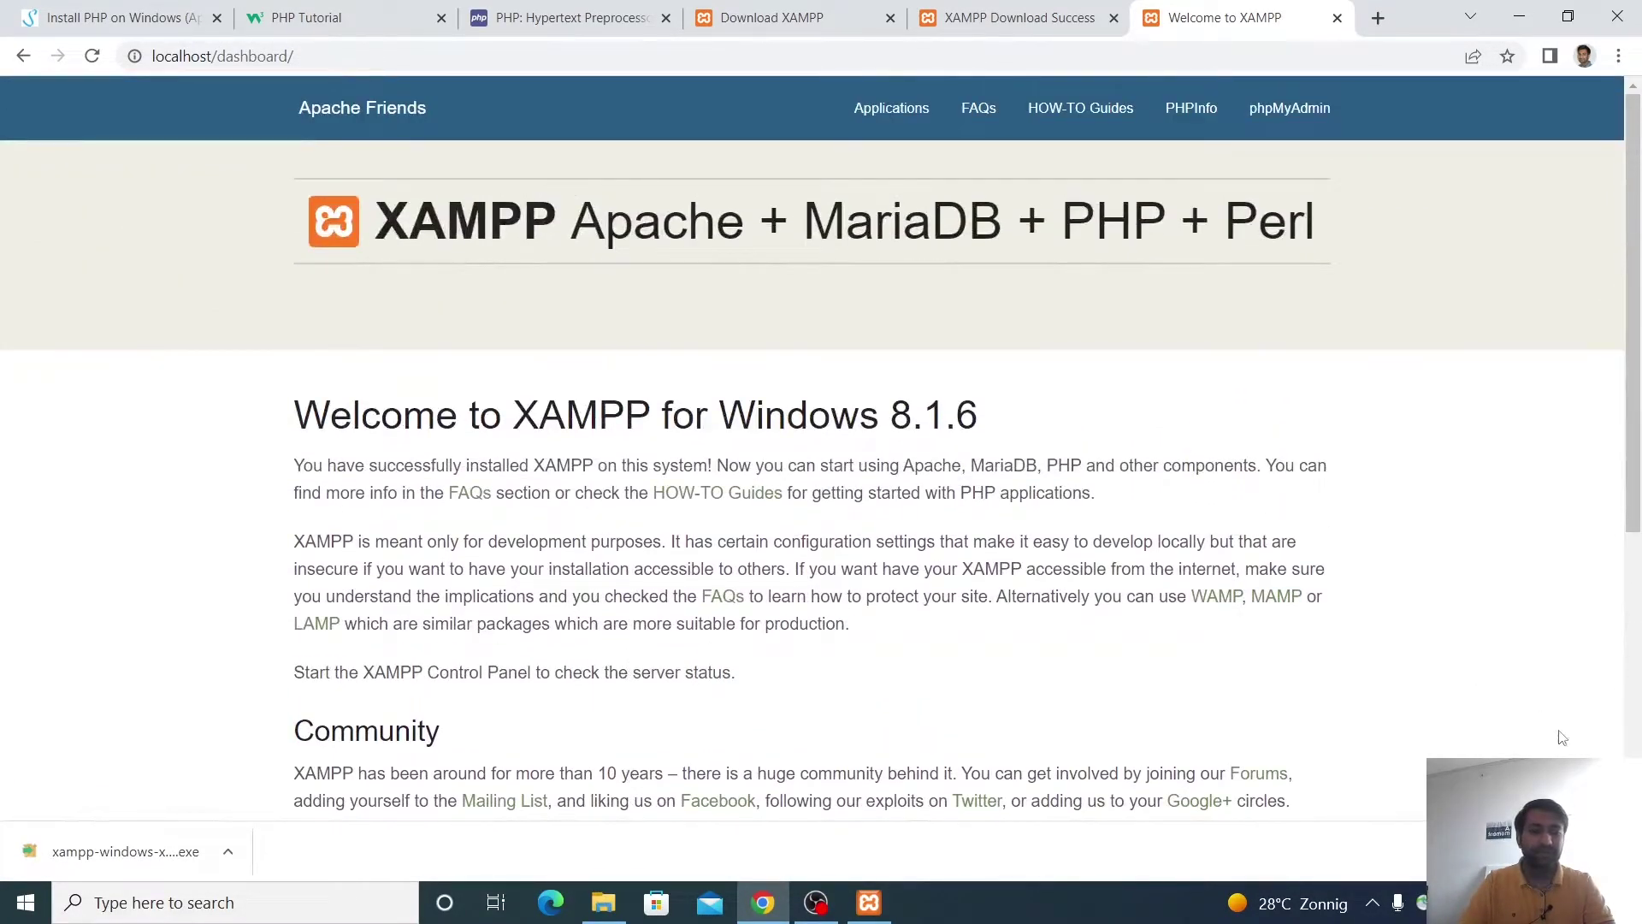
pyautogui.click(1619, 852)
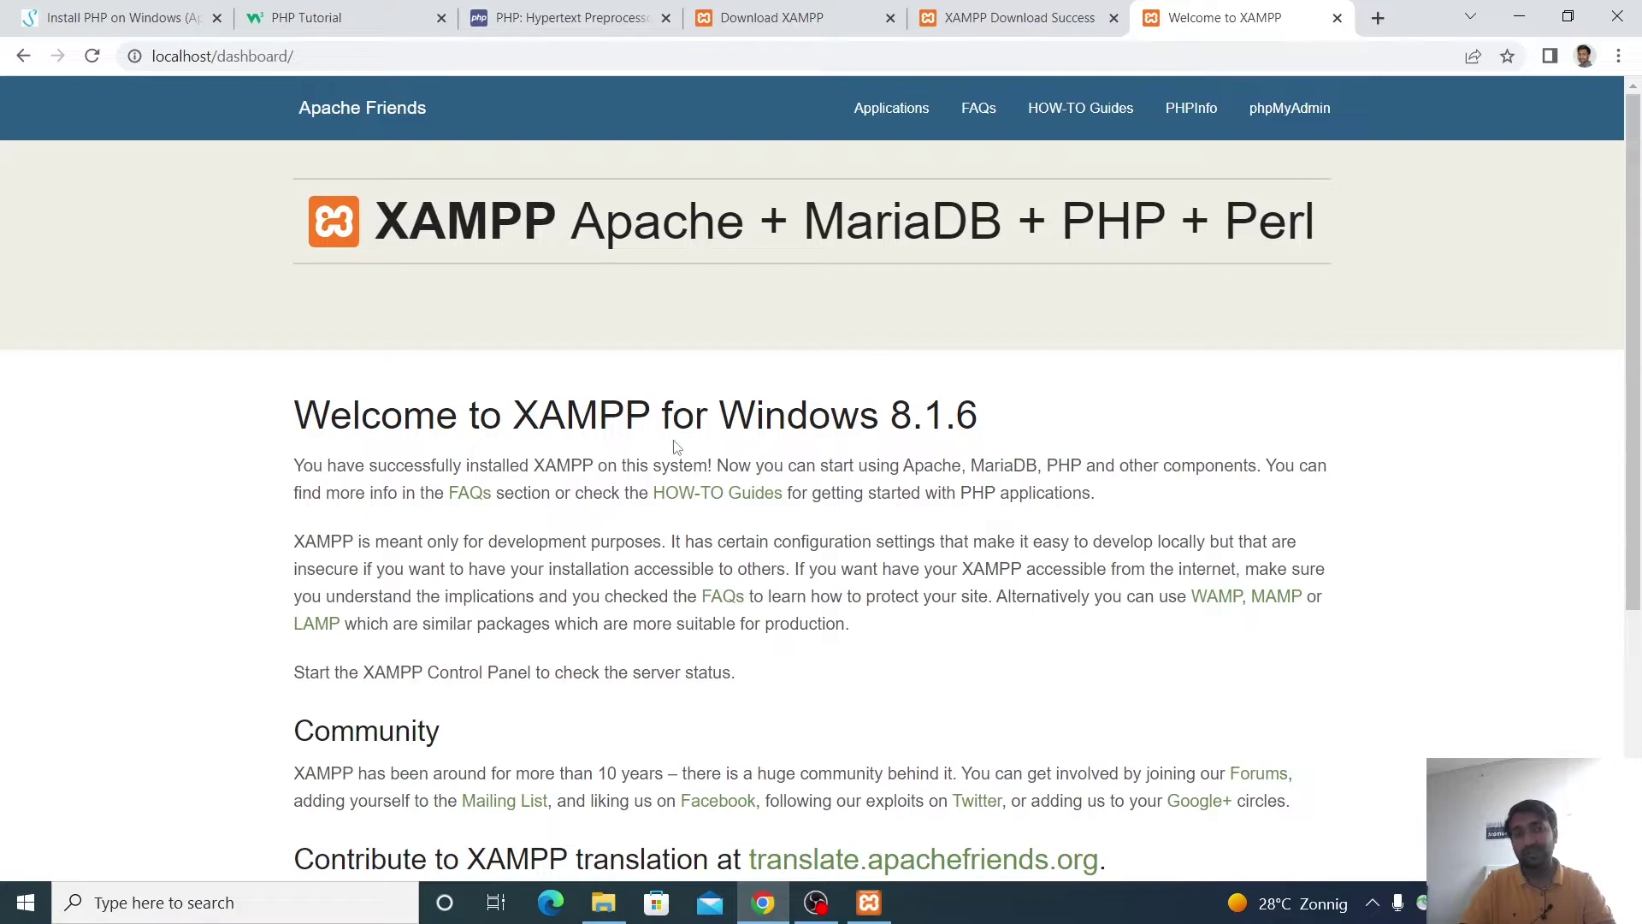
pyautogui.moveTo(369, 223); pyautogui.dragTo(1349, 261)
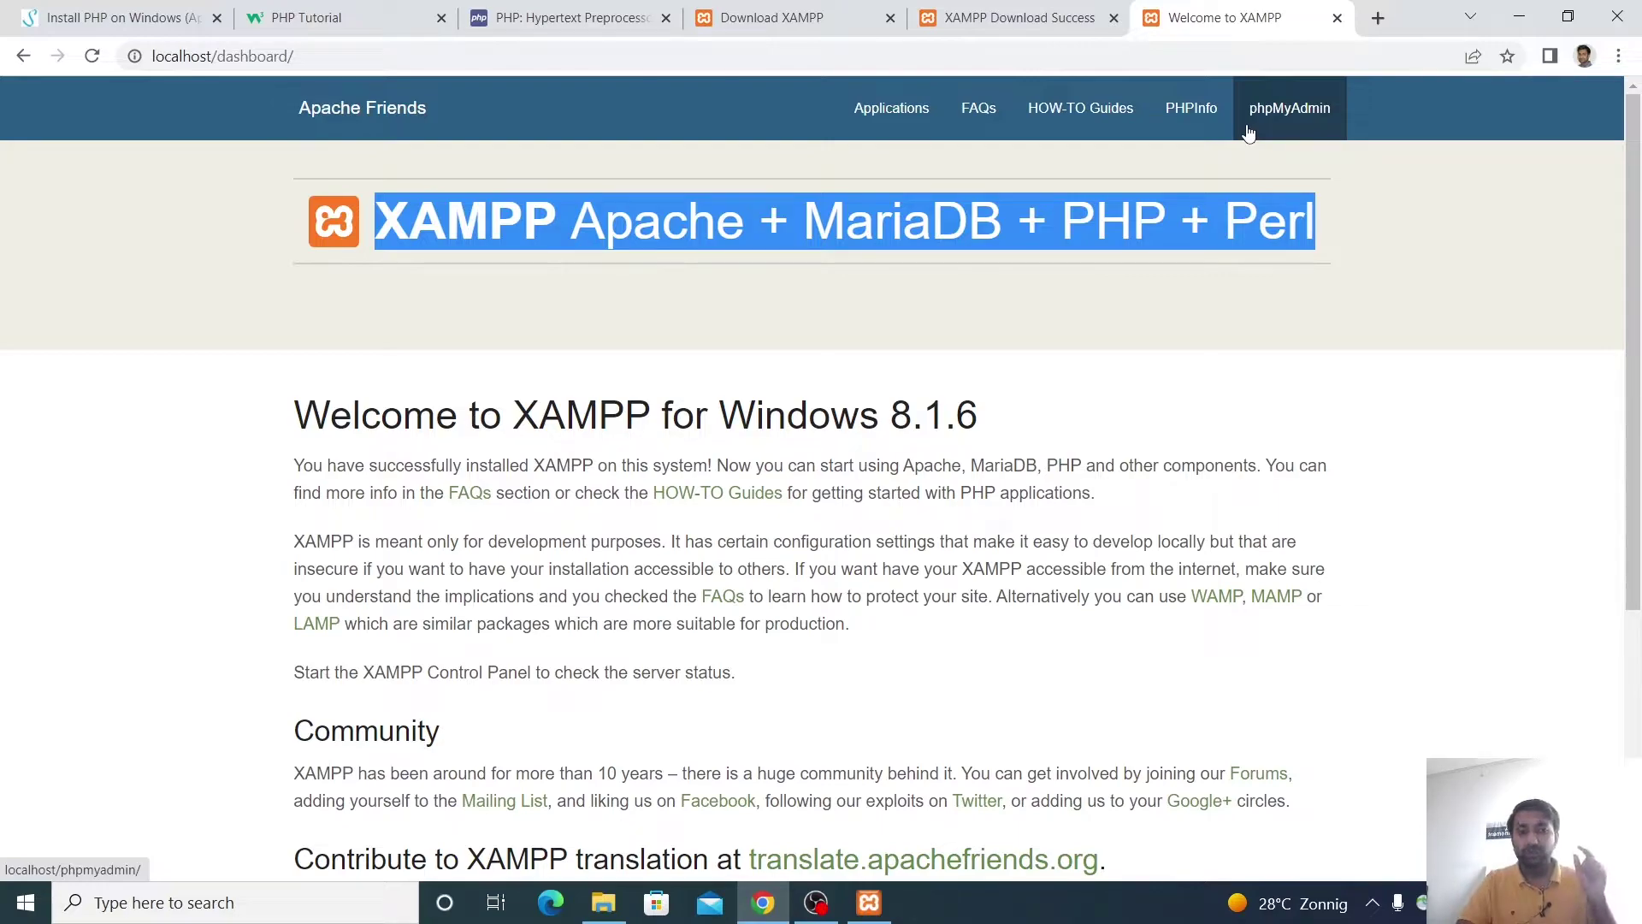
# - Check the Apache and MySQL modules in the XAMPP Control Panel, and open phpMyAdmin from the dashboard to view its server address
pyautogui.click(869, 902)
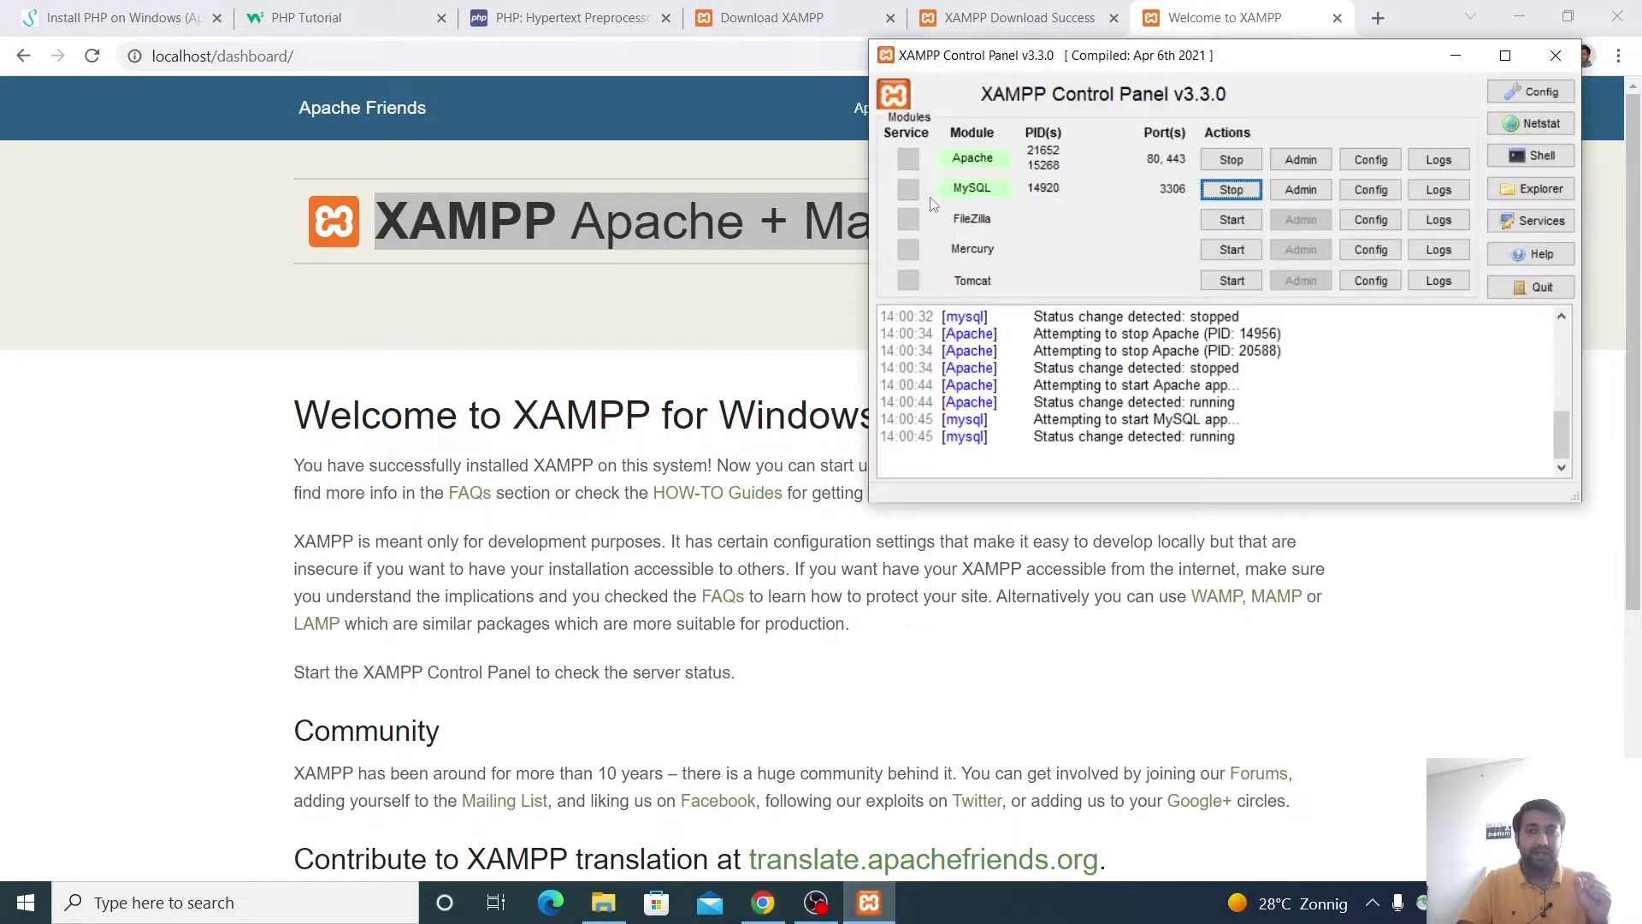
pyautogui.click(771, 403)
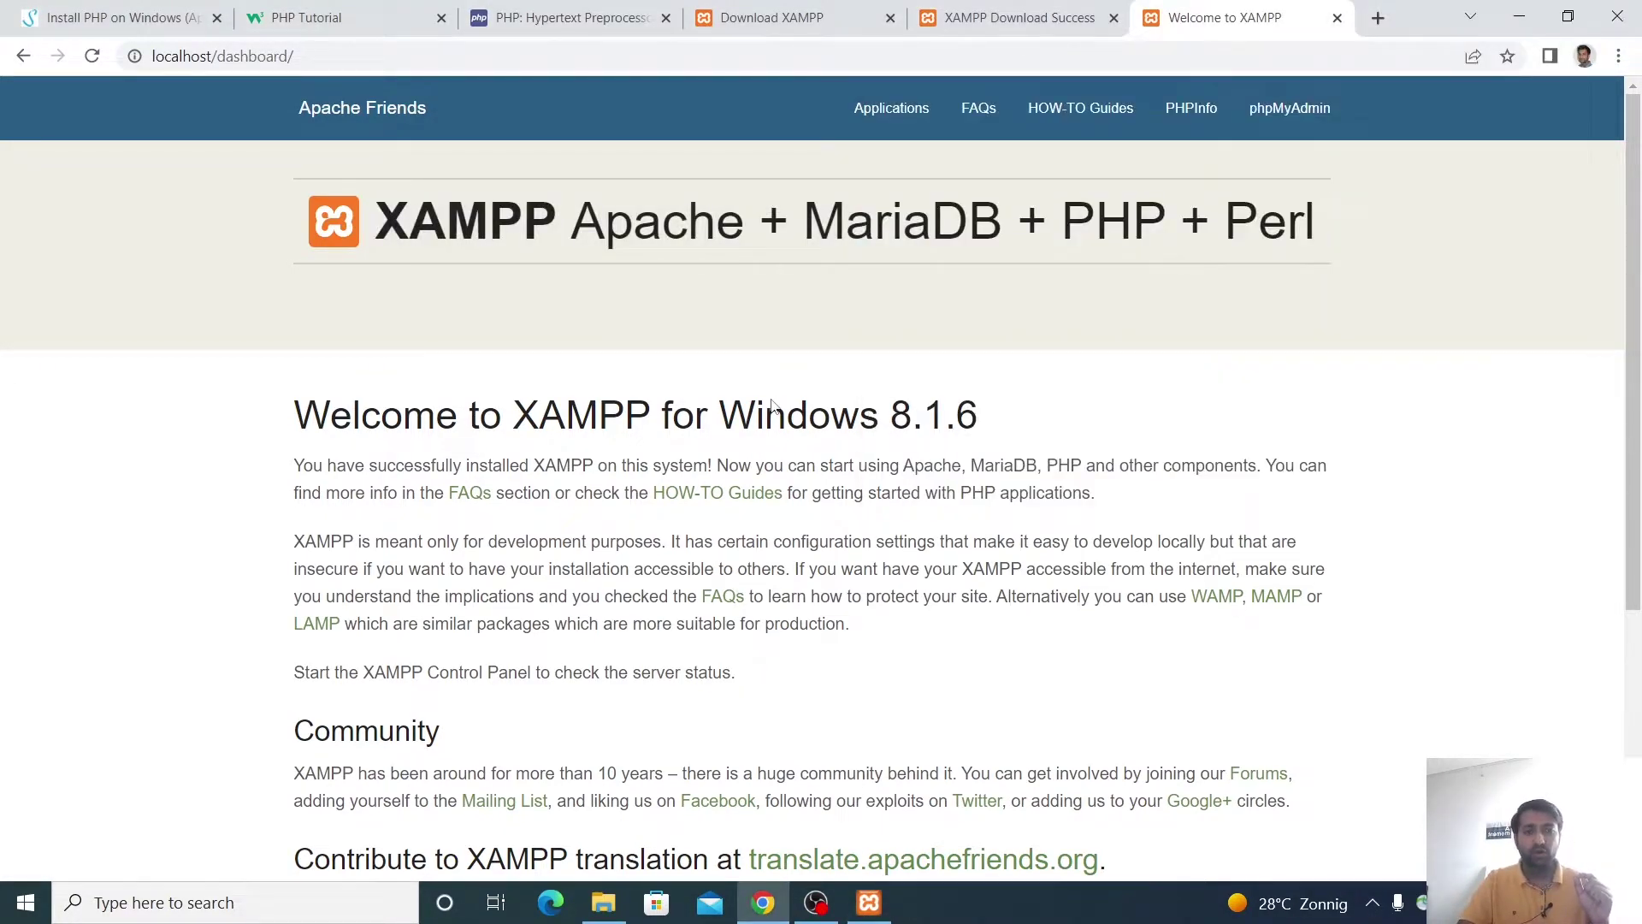
pyautogui.click(1292, 114)
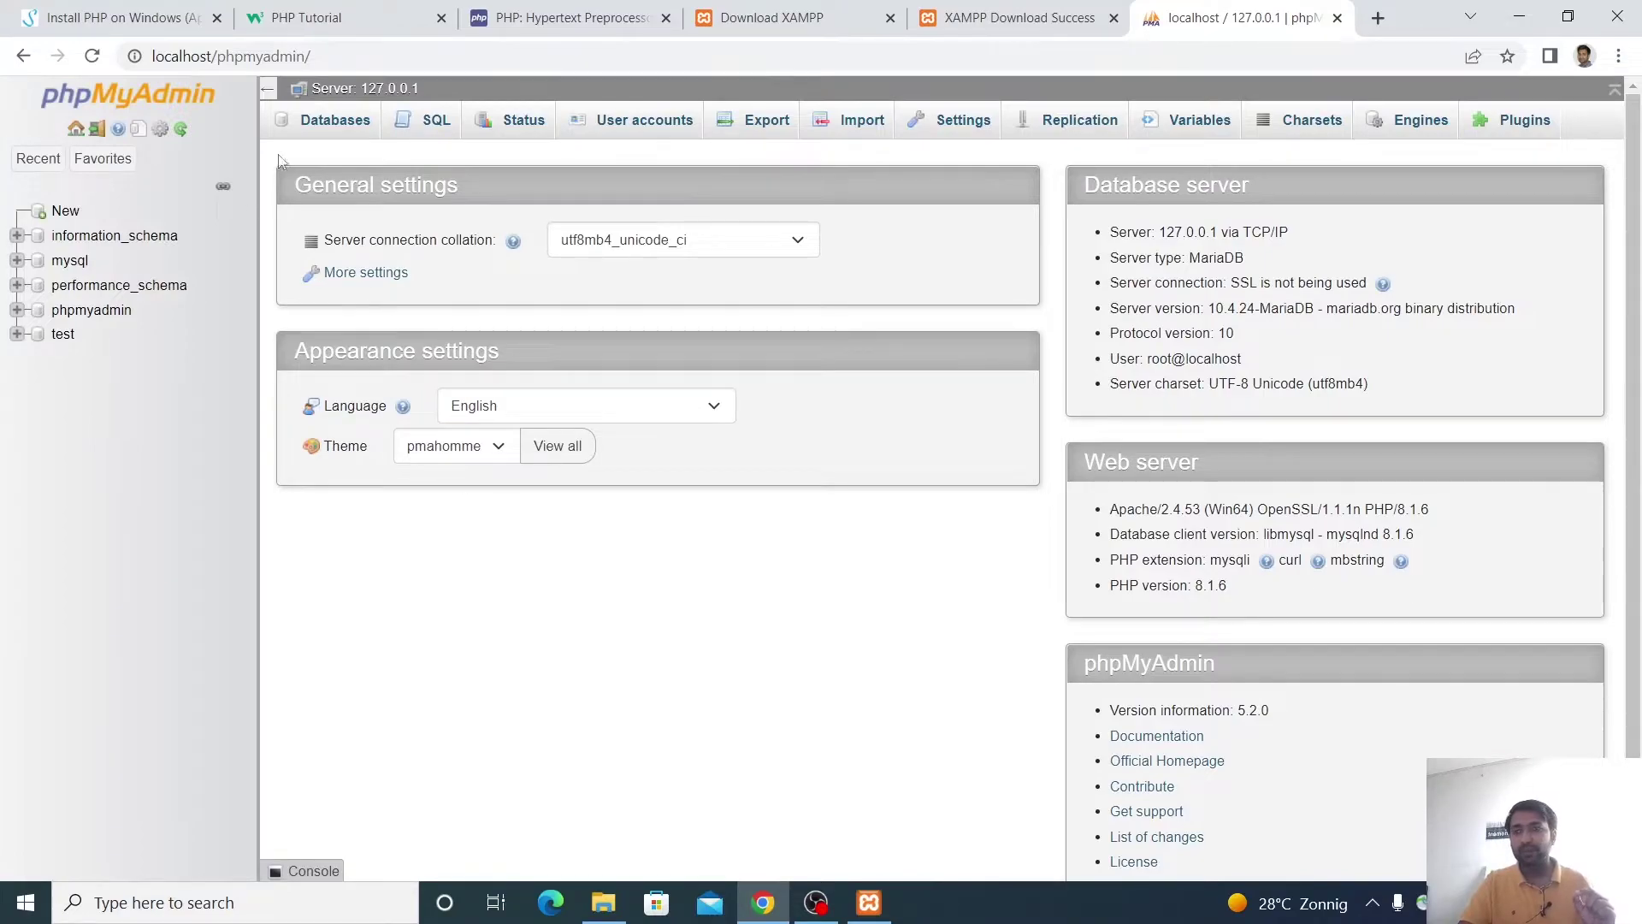
pyautogui.moveTo(430, 99); pyautogui.dragTo(366, 90)
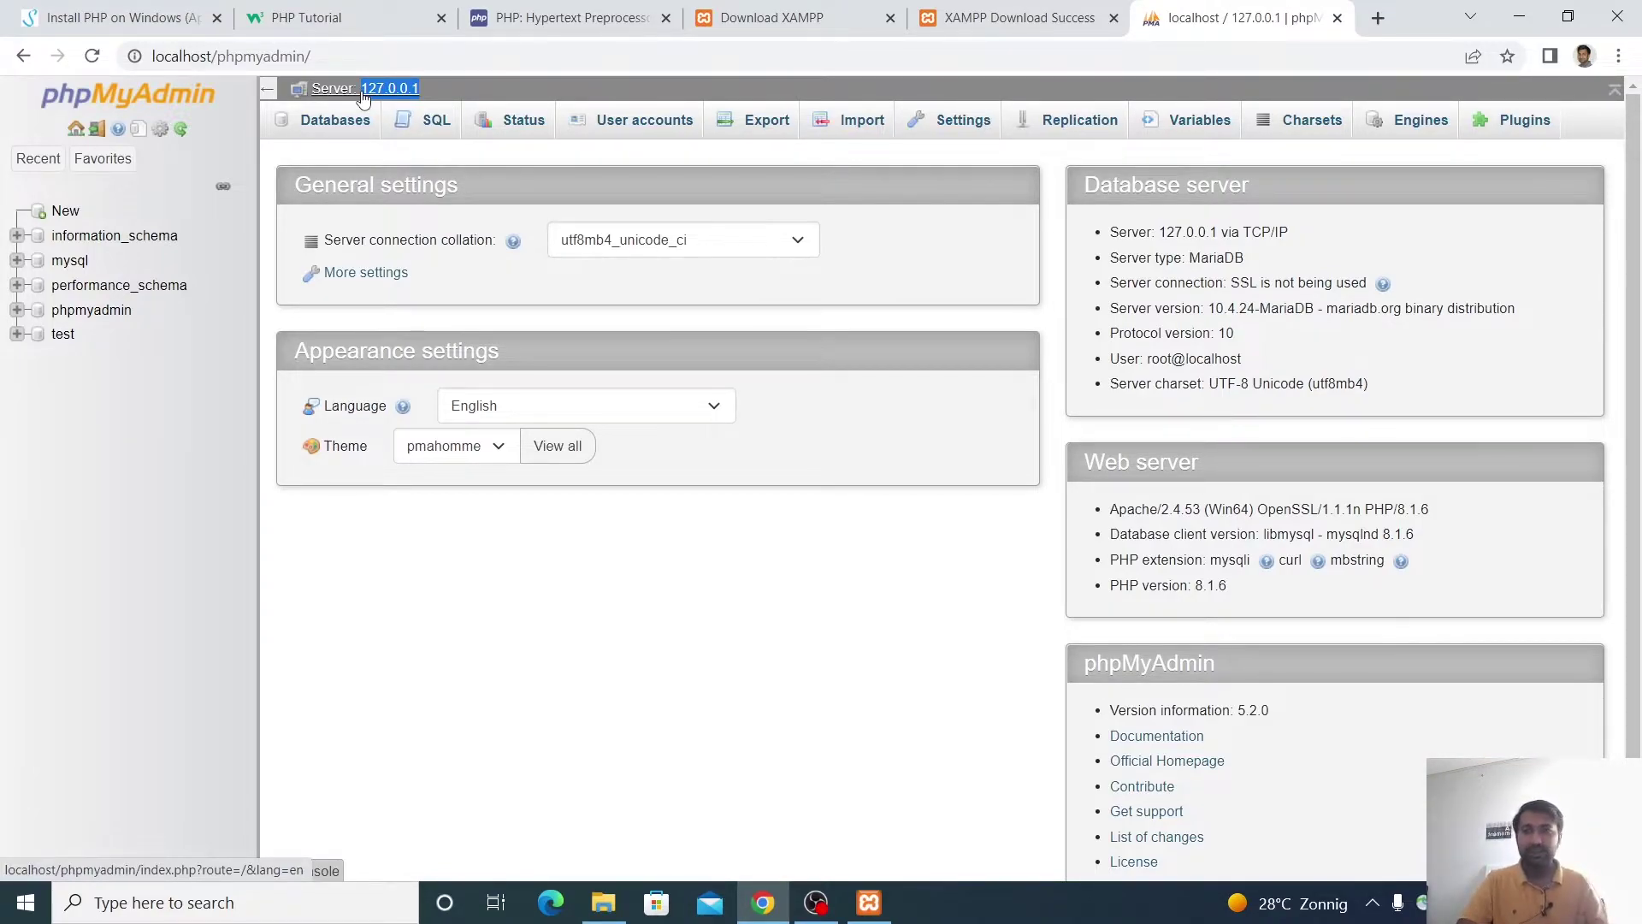
# - Load 127.0.0.1 in a new browser tab
pyautogui.click(1373, 22)
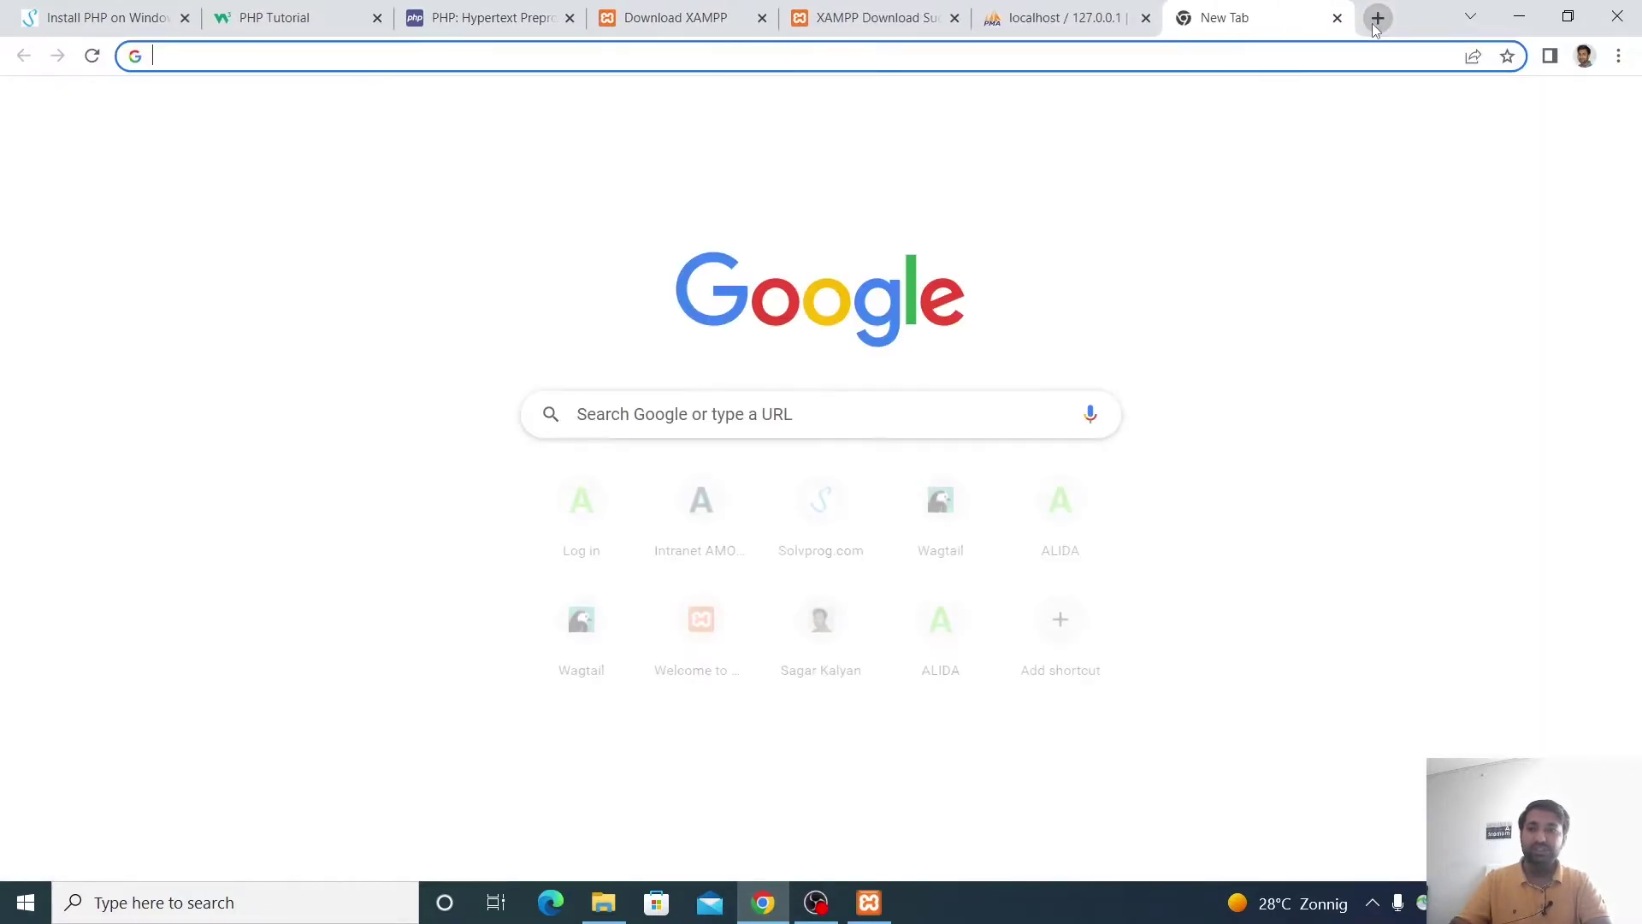
pyautogui.write('127.0.0.1')
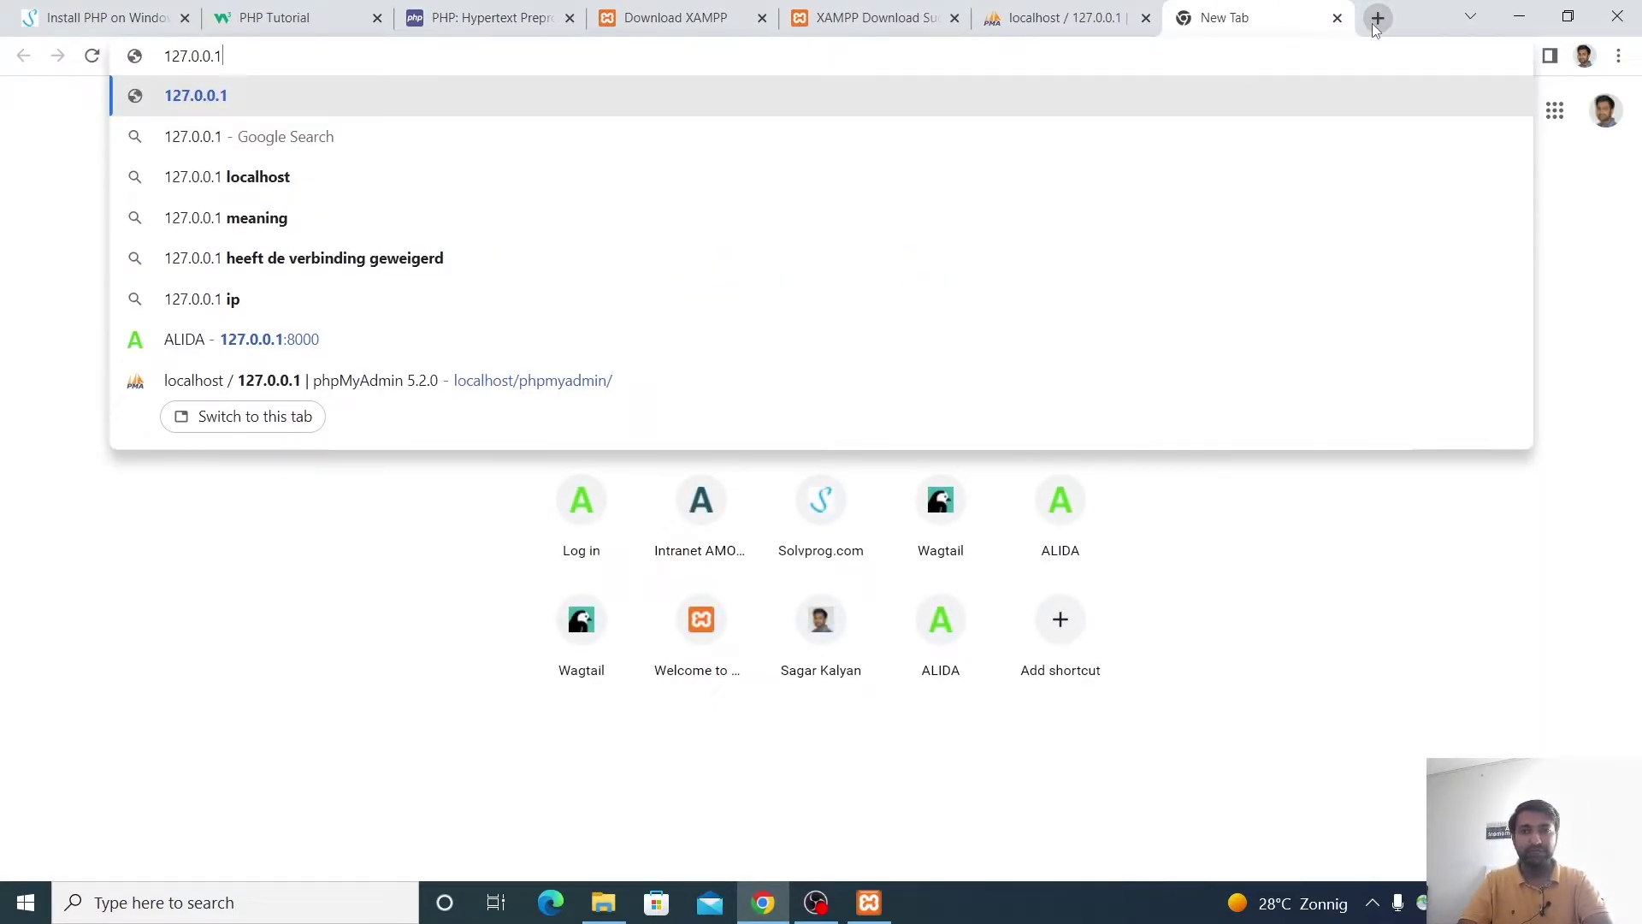
pyautogui.press('Return')
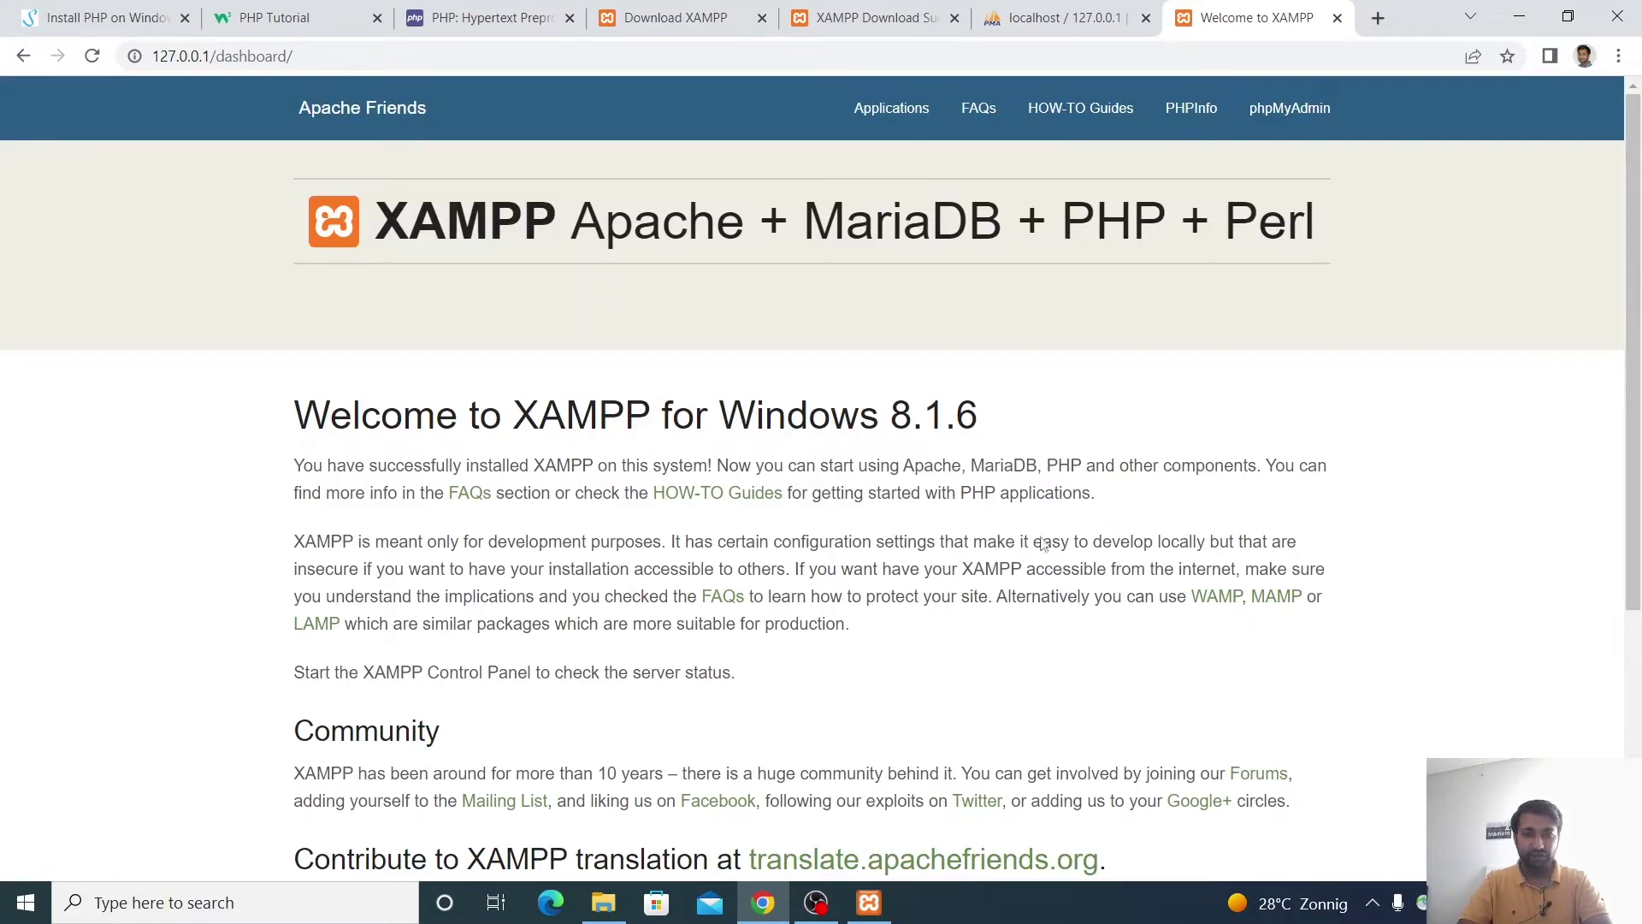
# - Return from phpMyAdmin to the localhost dashboard and compare its address with the 127.0.0.1 dashboard
pyautogui.click(881, 17)
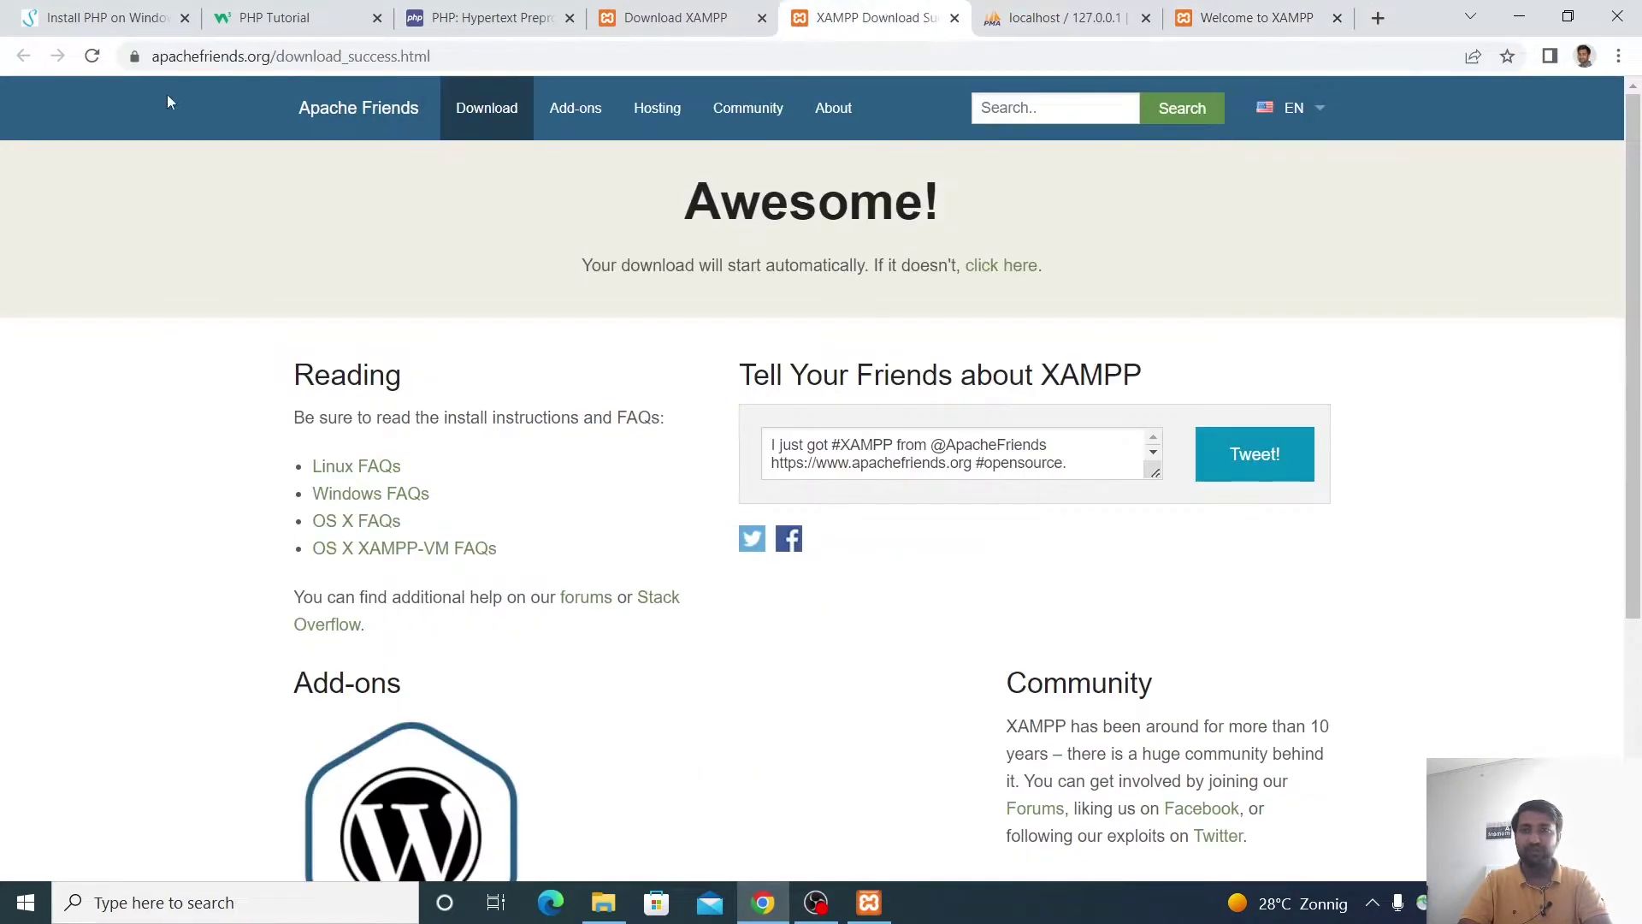
pyautogui.click(1060, 17)
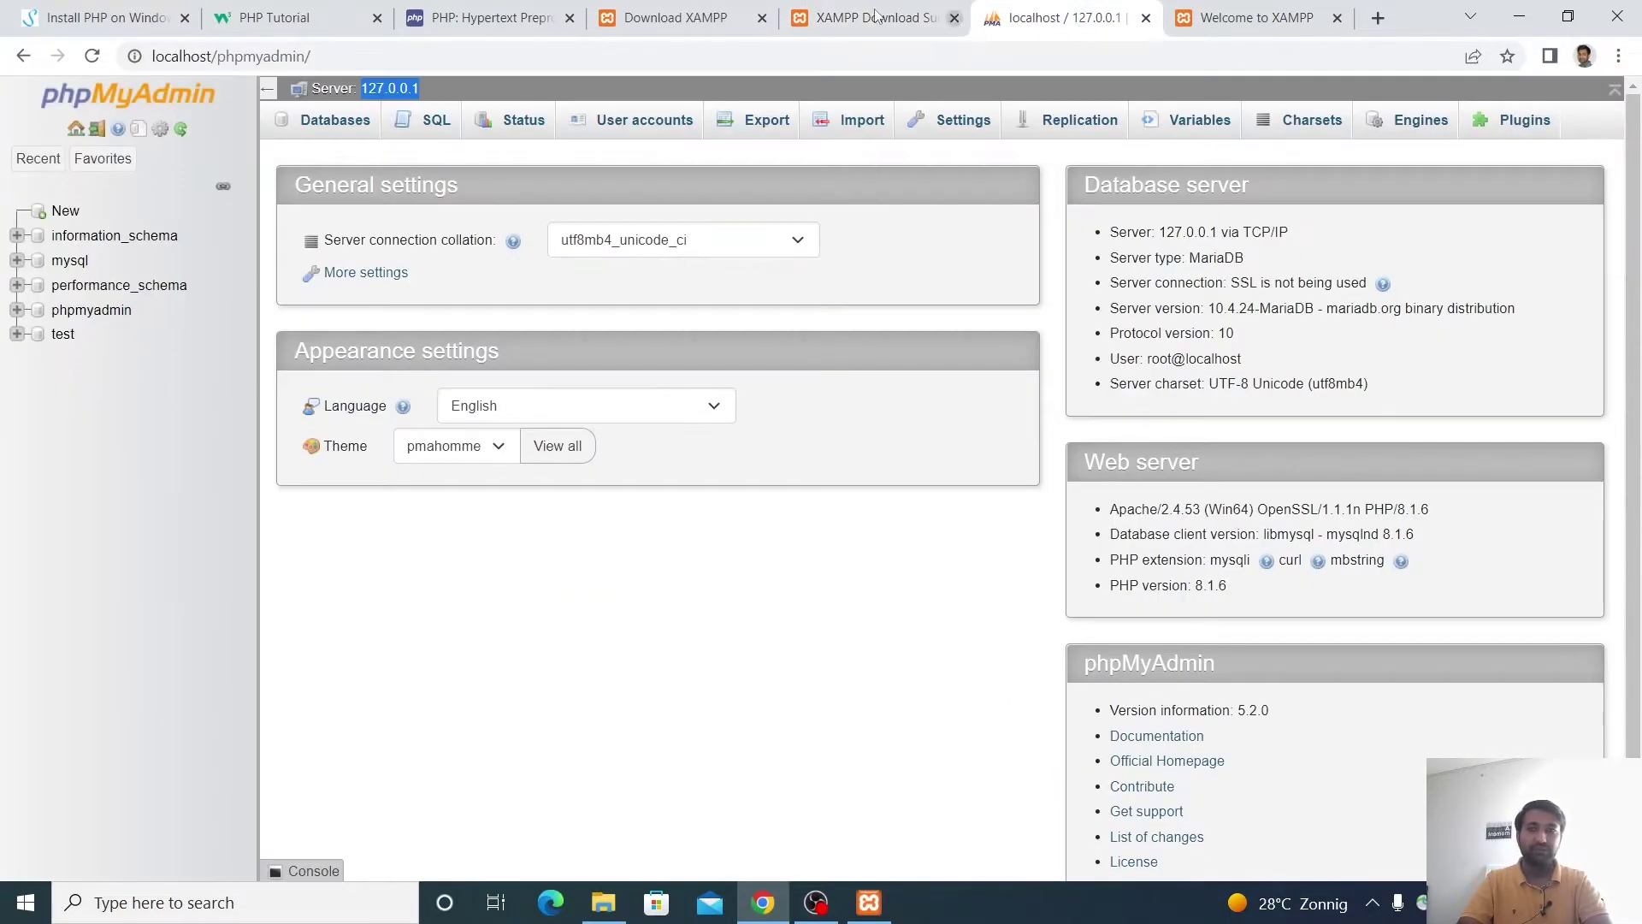
pyautogui.click(24, 57)
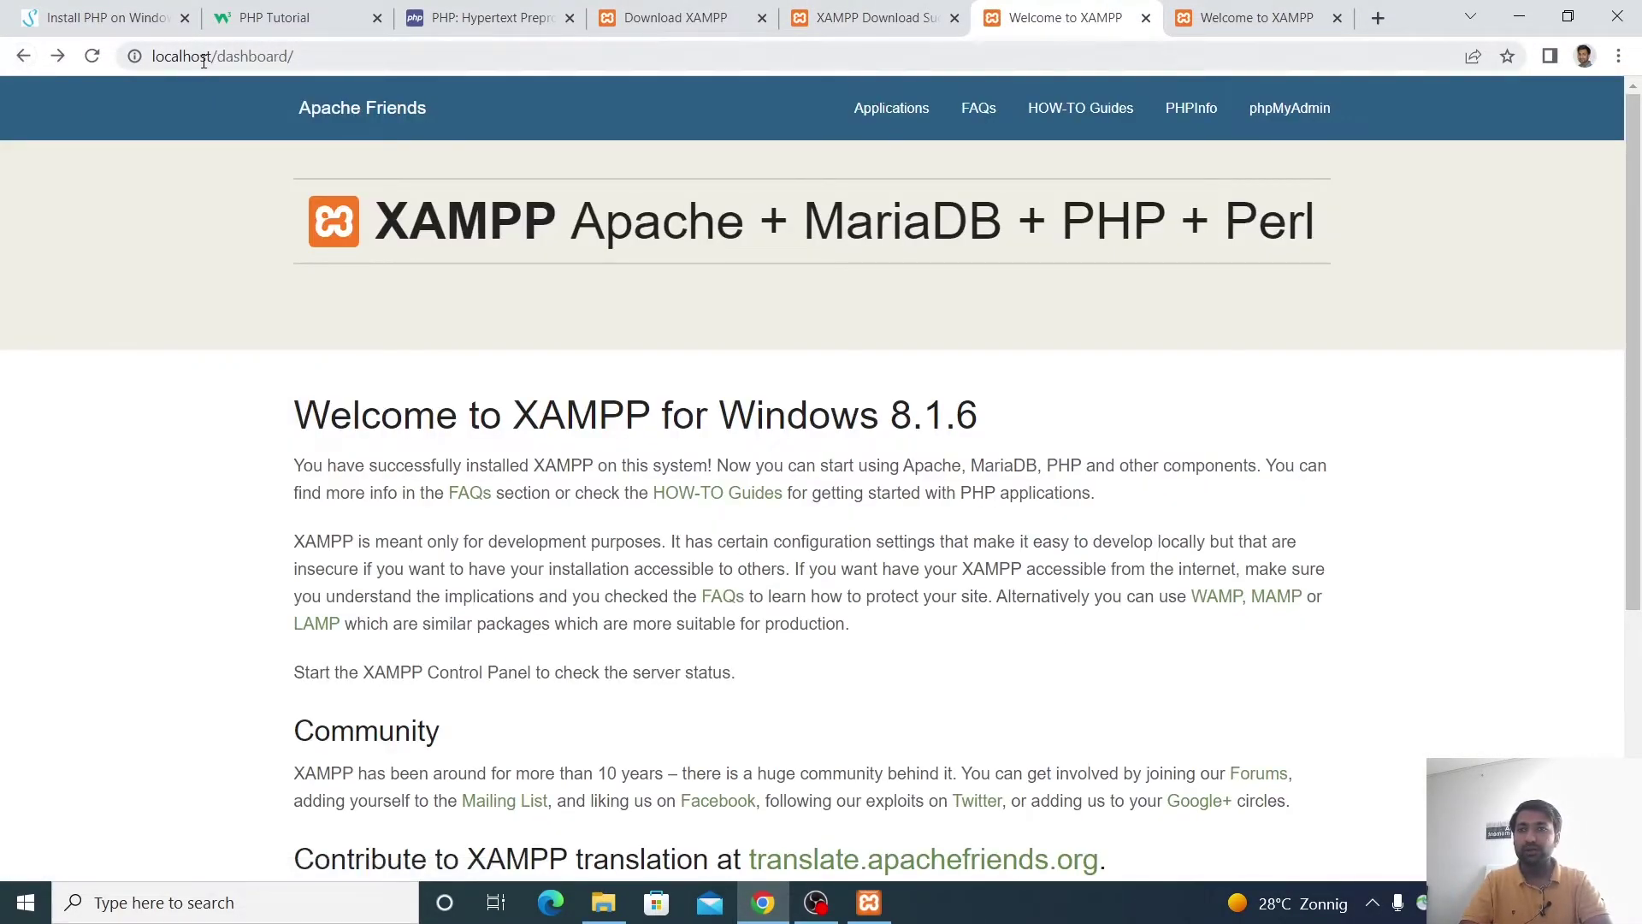
pyautogui.moveTo(211, 57); pyautogui.dragTo(115, 55)
pyautogui.hotkey('ctrl', 'Tab')
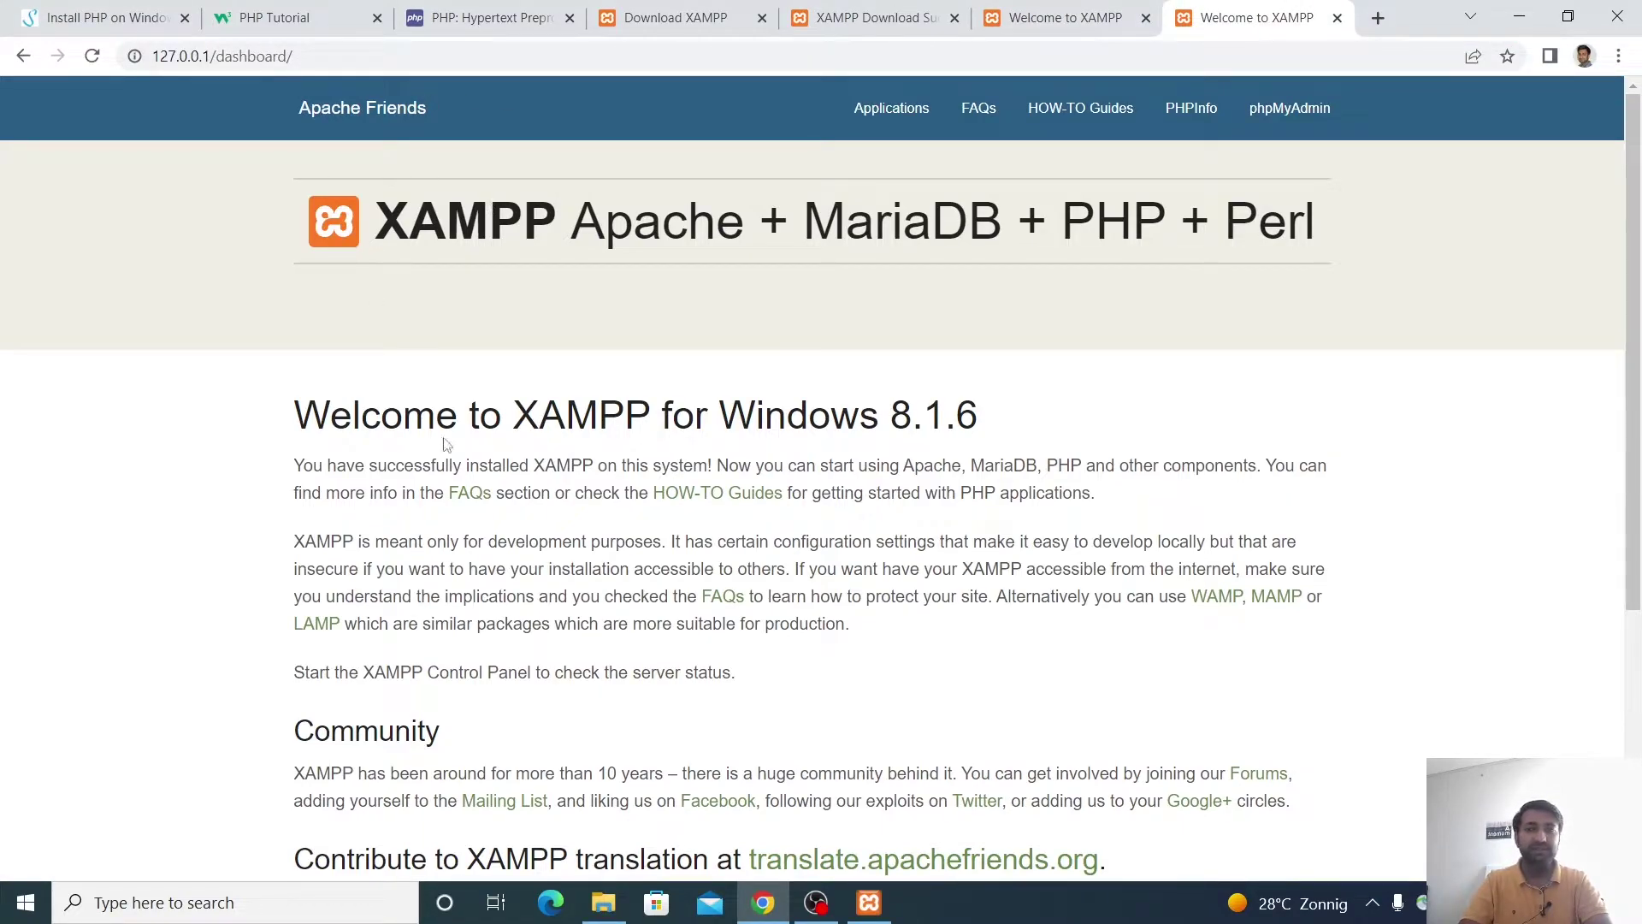
pyautogui.click(1042, 8)
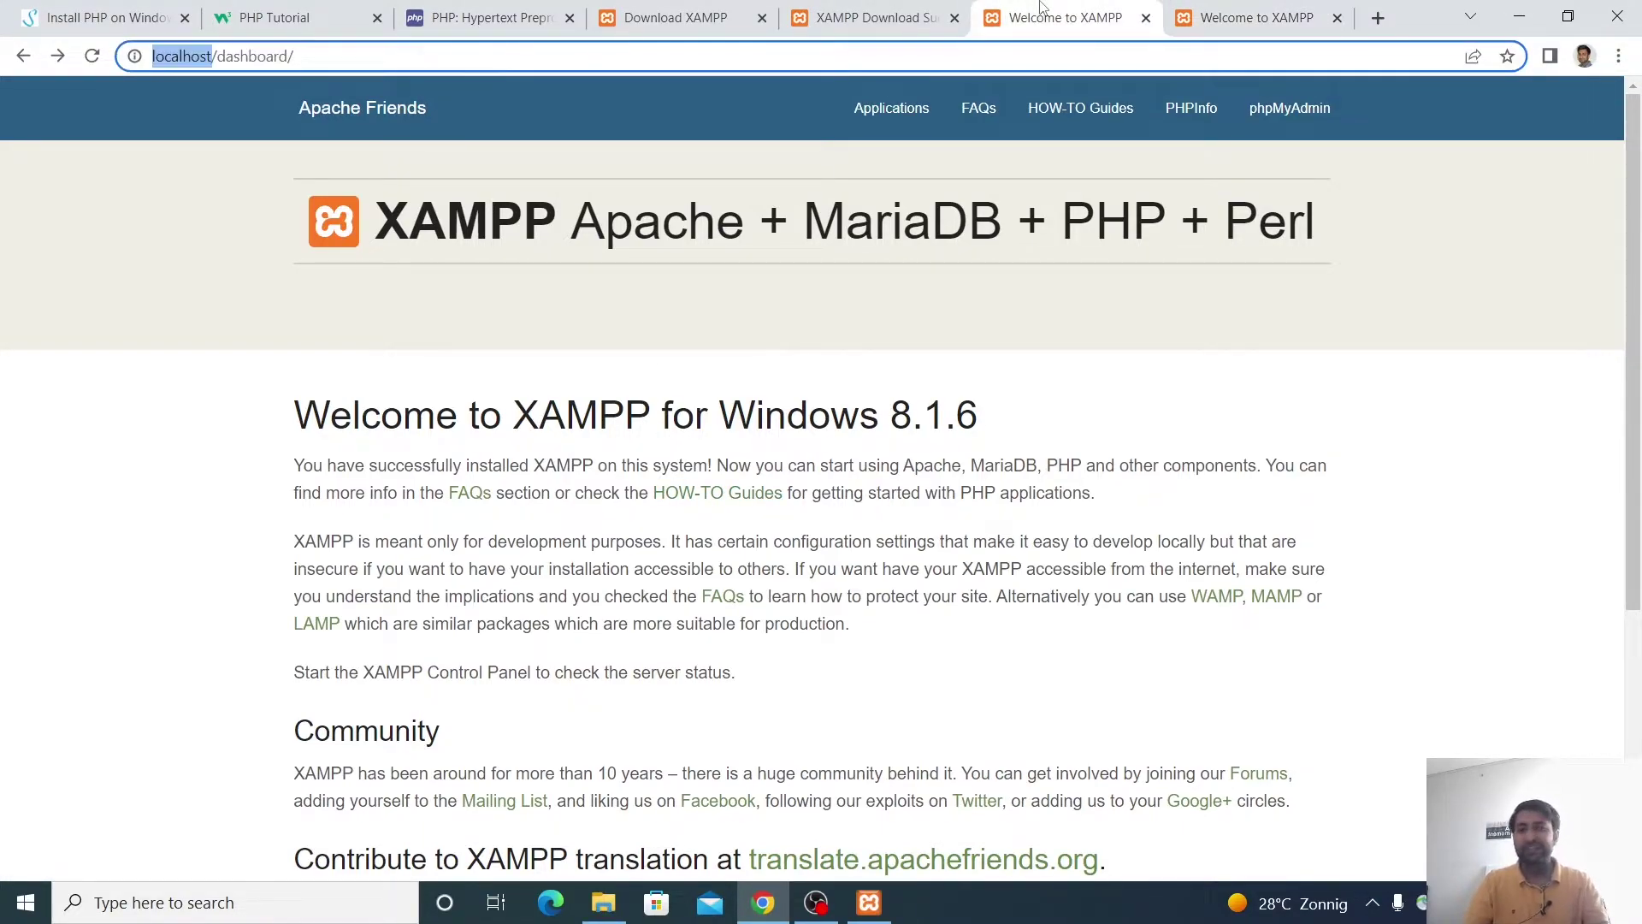
# - Close the XAMPP Download Success page, both XAMPP dashboards, the Download XAMPP page and the php.net page
pyautogui.click(864, 16)
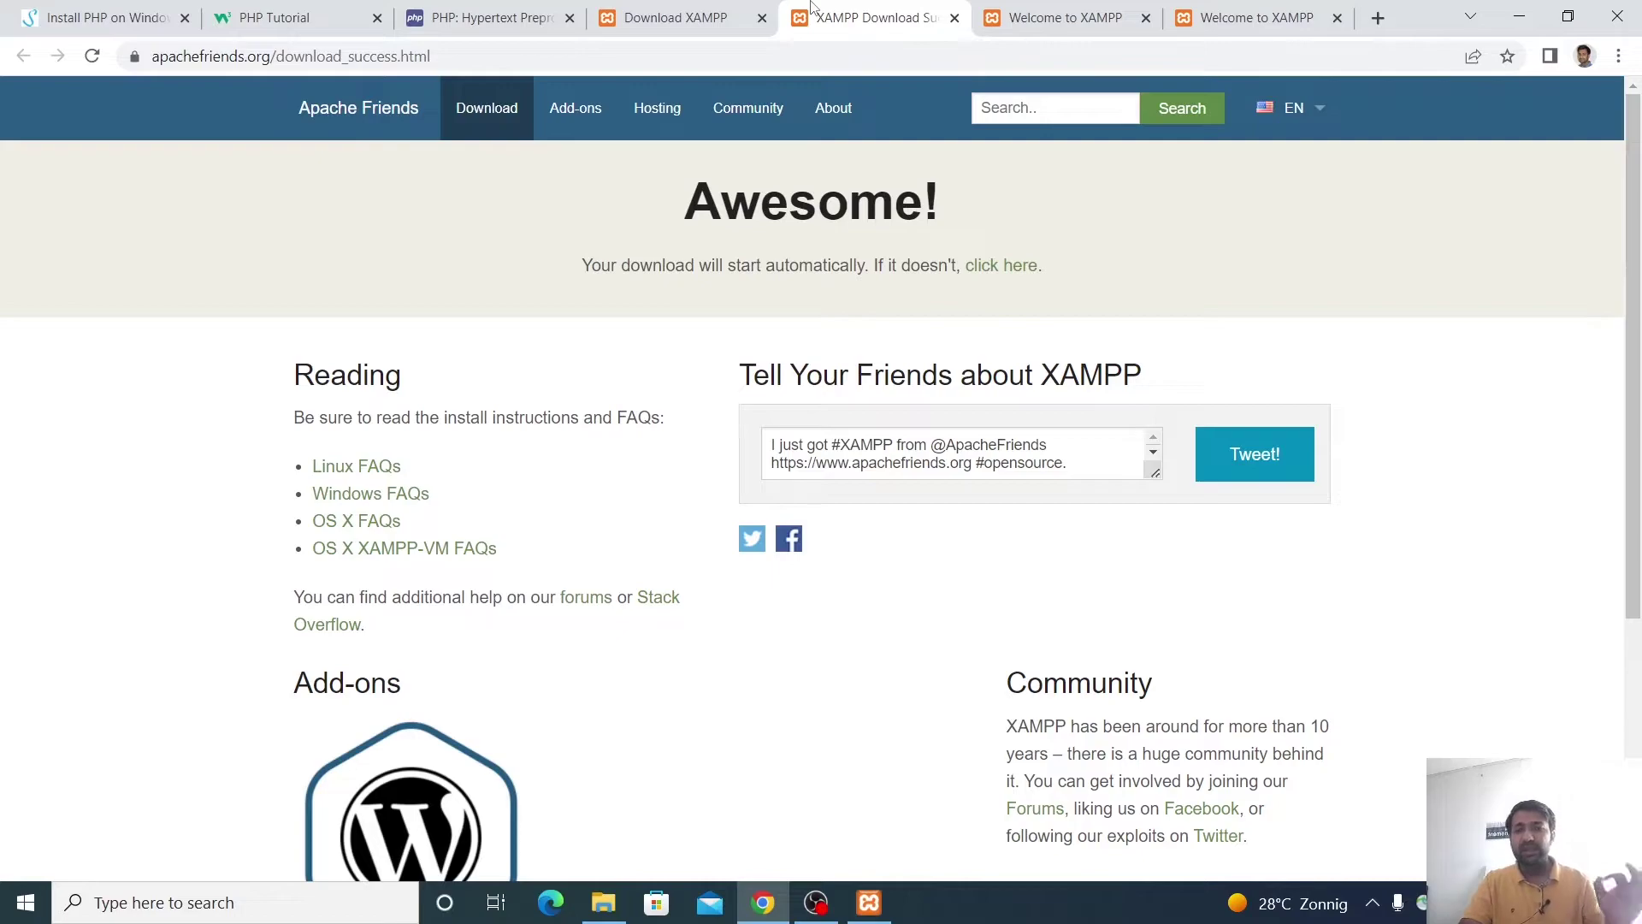
pyautogui.click(953, 19)
pyautogui.click(953, 19)
pyautogui.click(953, 19)
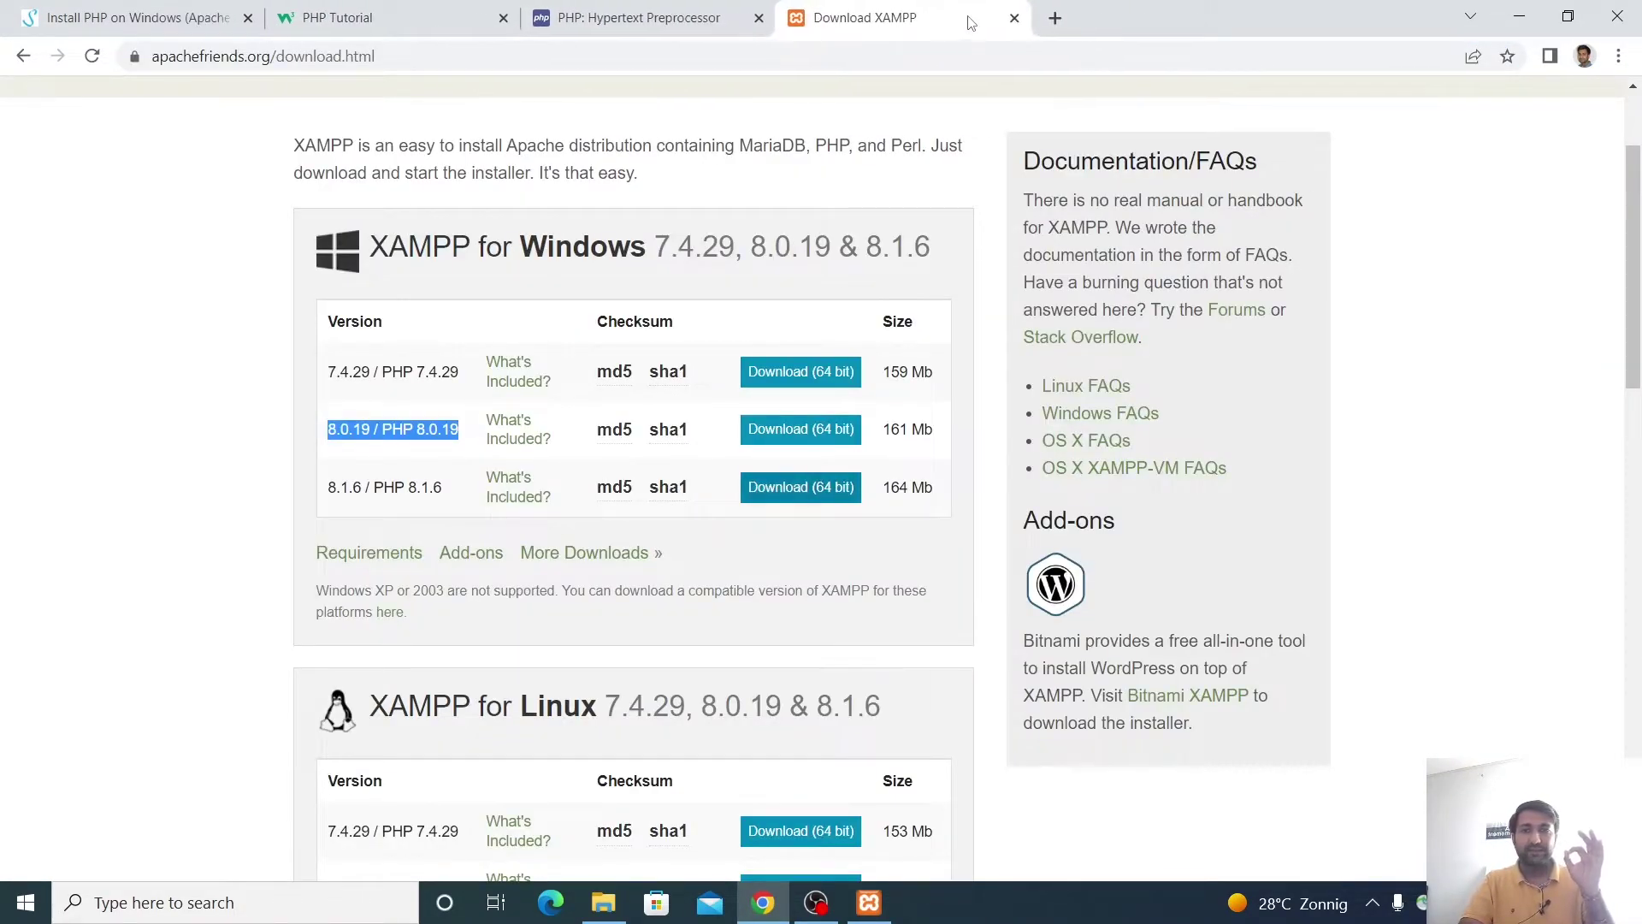
pyautogui.click(1013, 18)
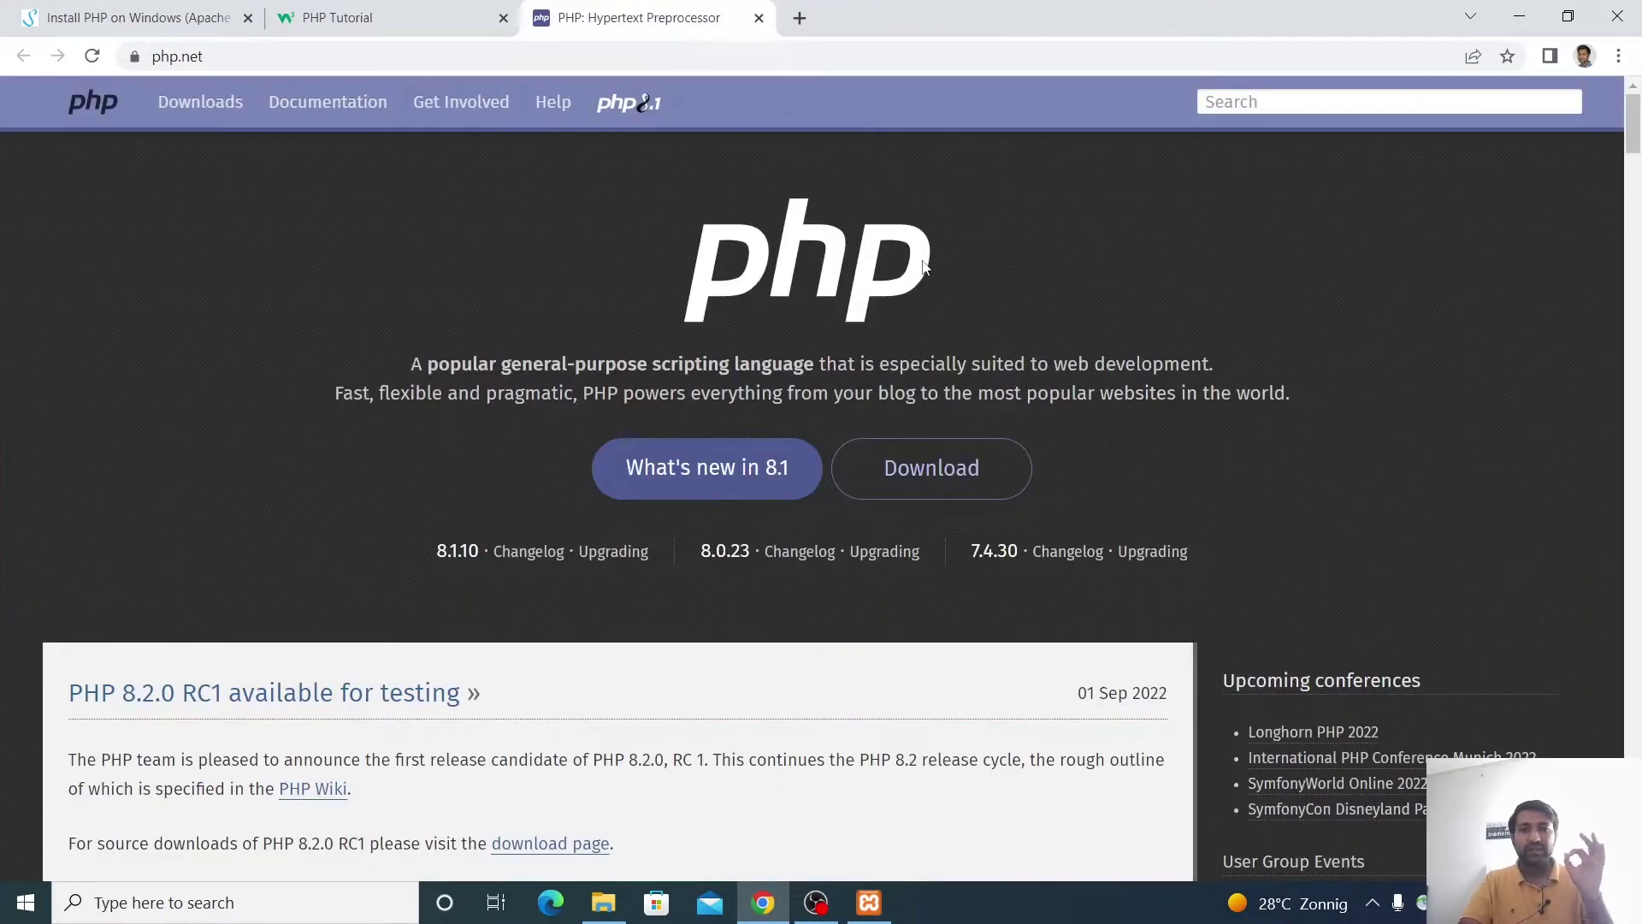
pyautogui.click(758, 18)
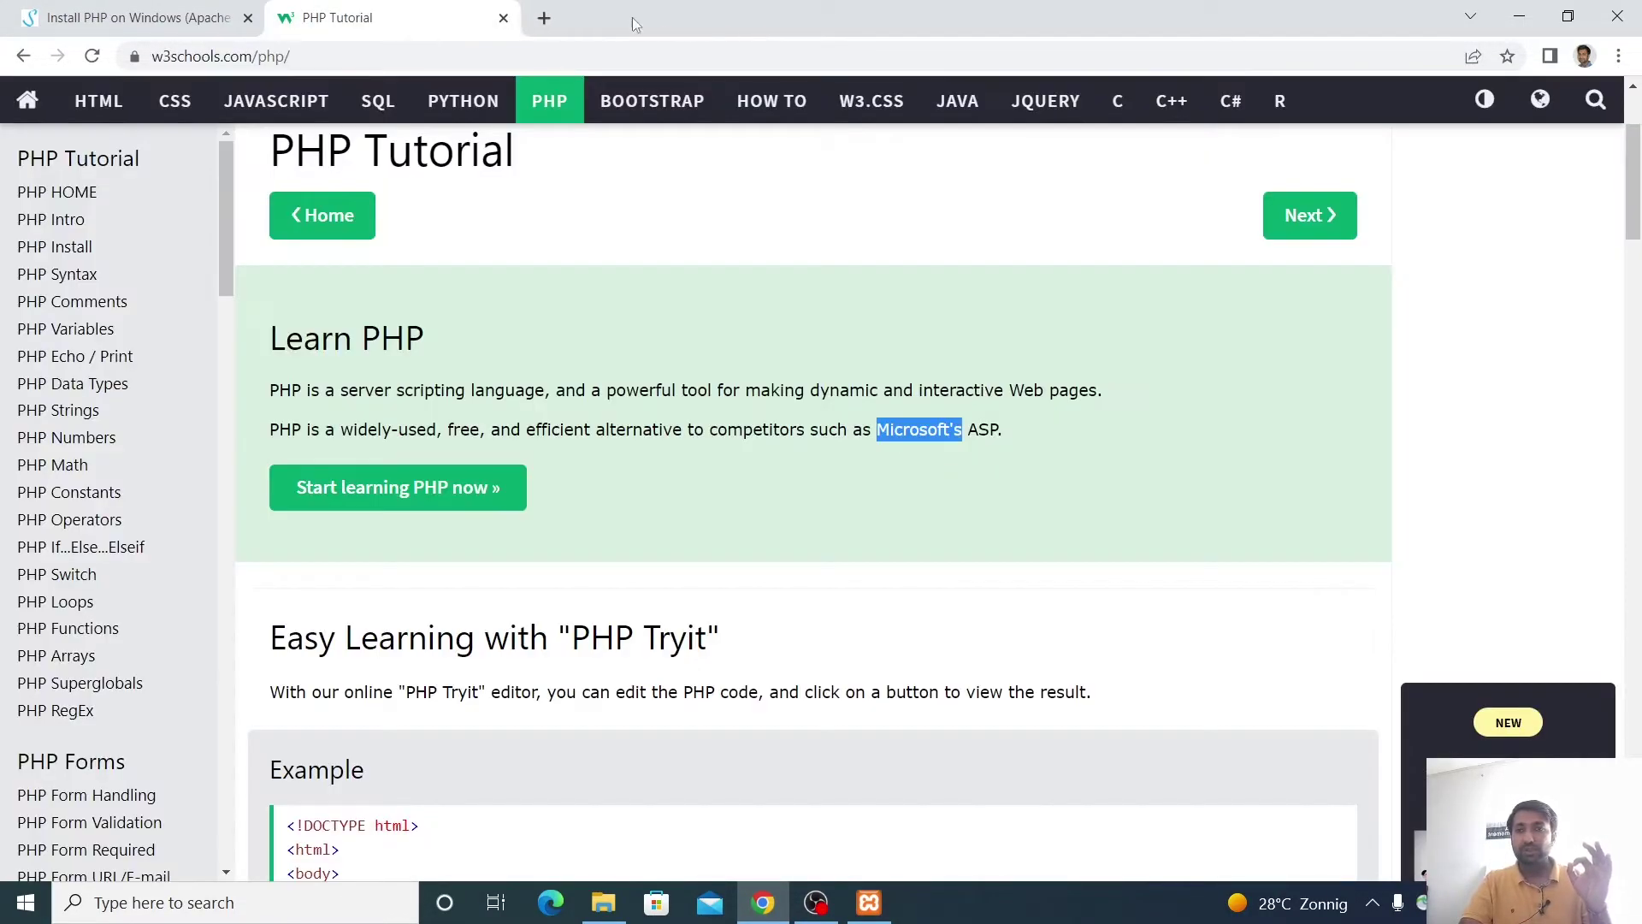
# - Show the solvprog.com article on installing PHP on Windows, skim its XAMPP download instructions and return to the start of the article
pyautogui.click(119, 10)
pyautogui.scroll(-9, 488, 604)
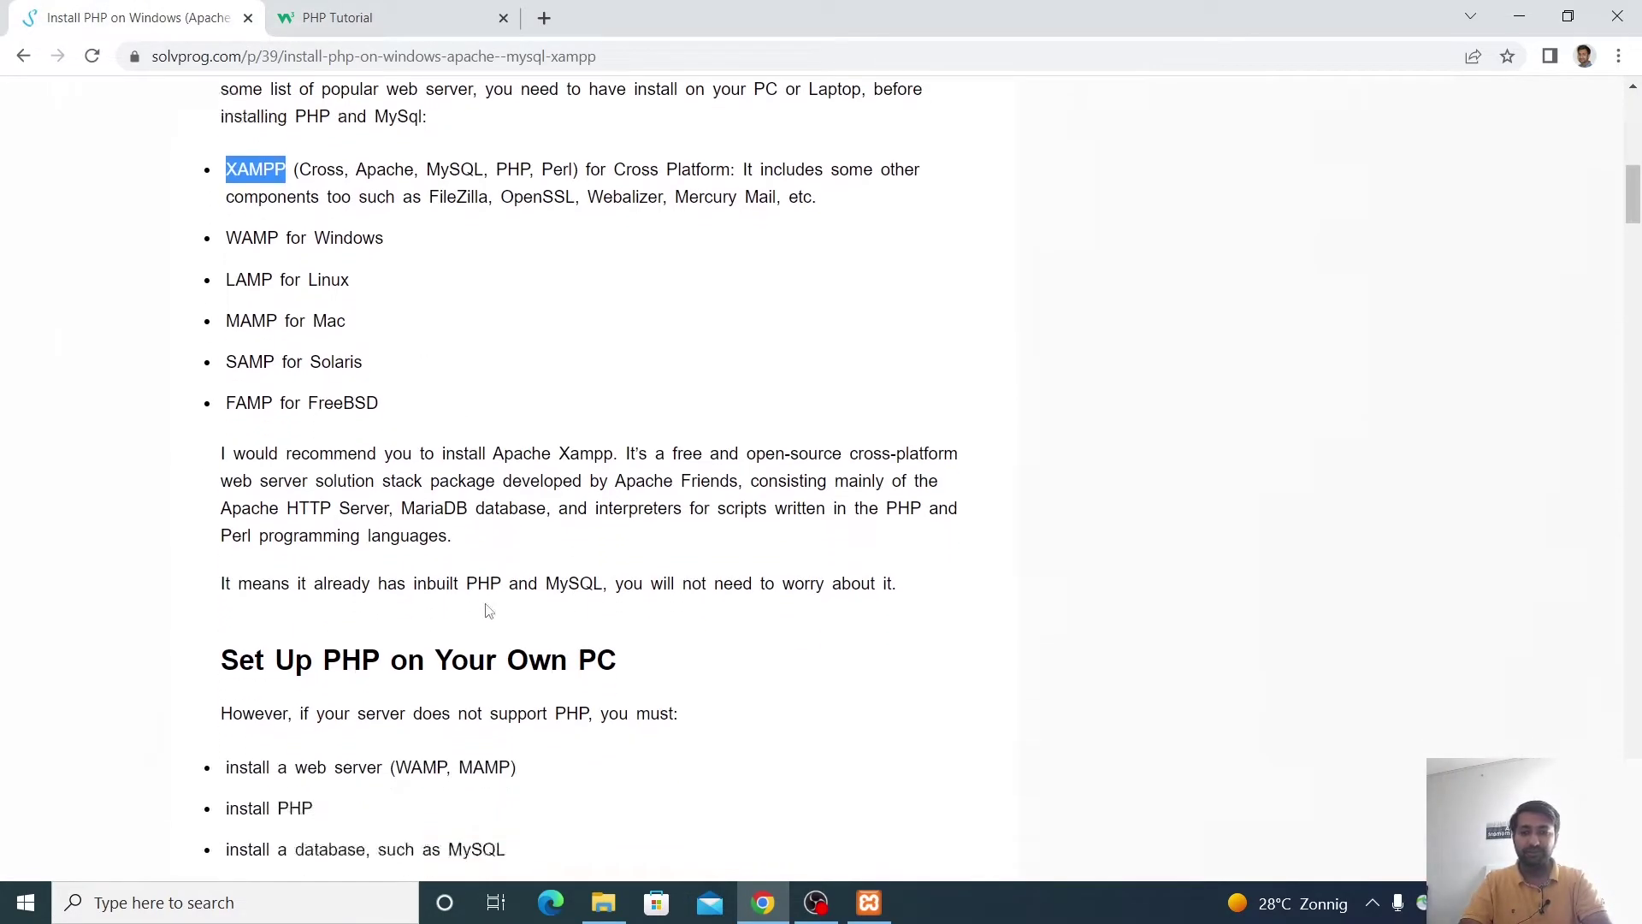
pyautogui.scroll(-15, 487, 610)
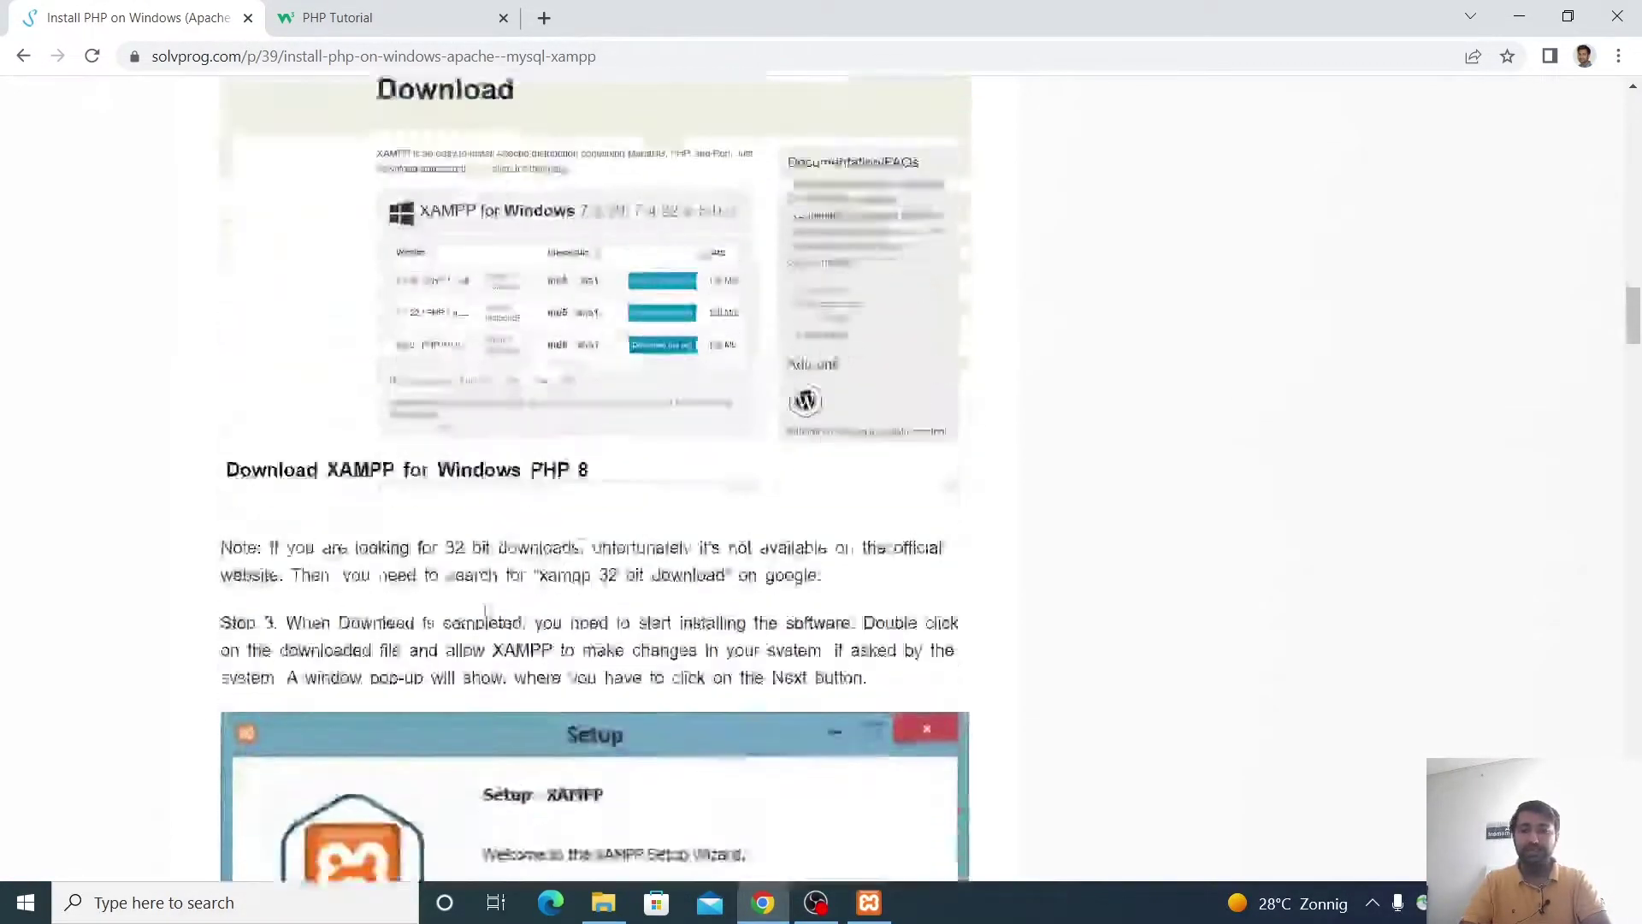
pyautogui.scroll(20, 489, 610)
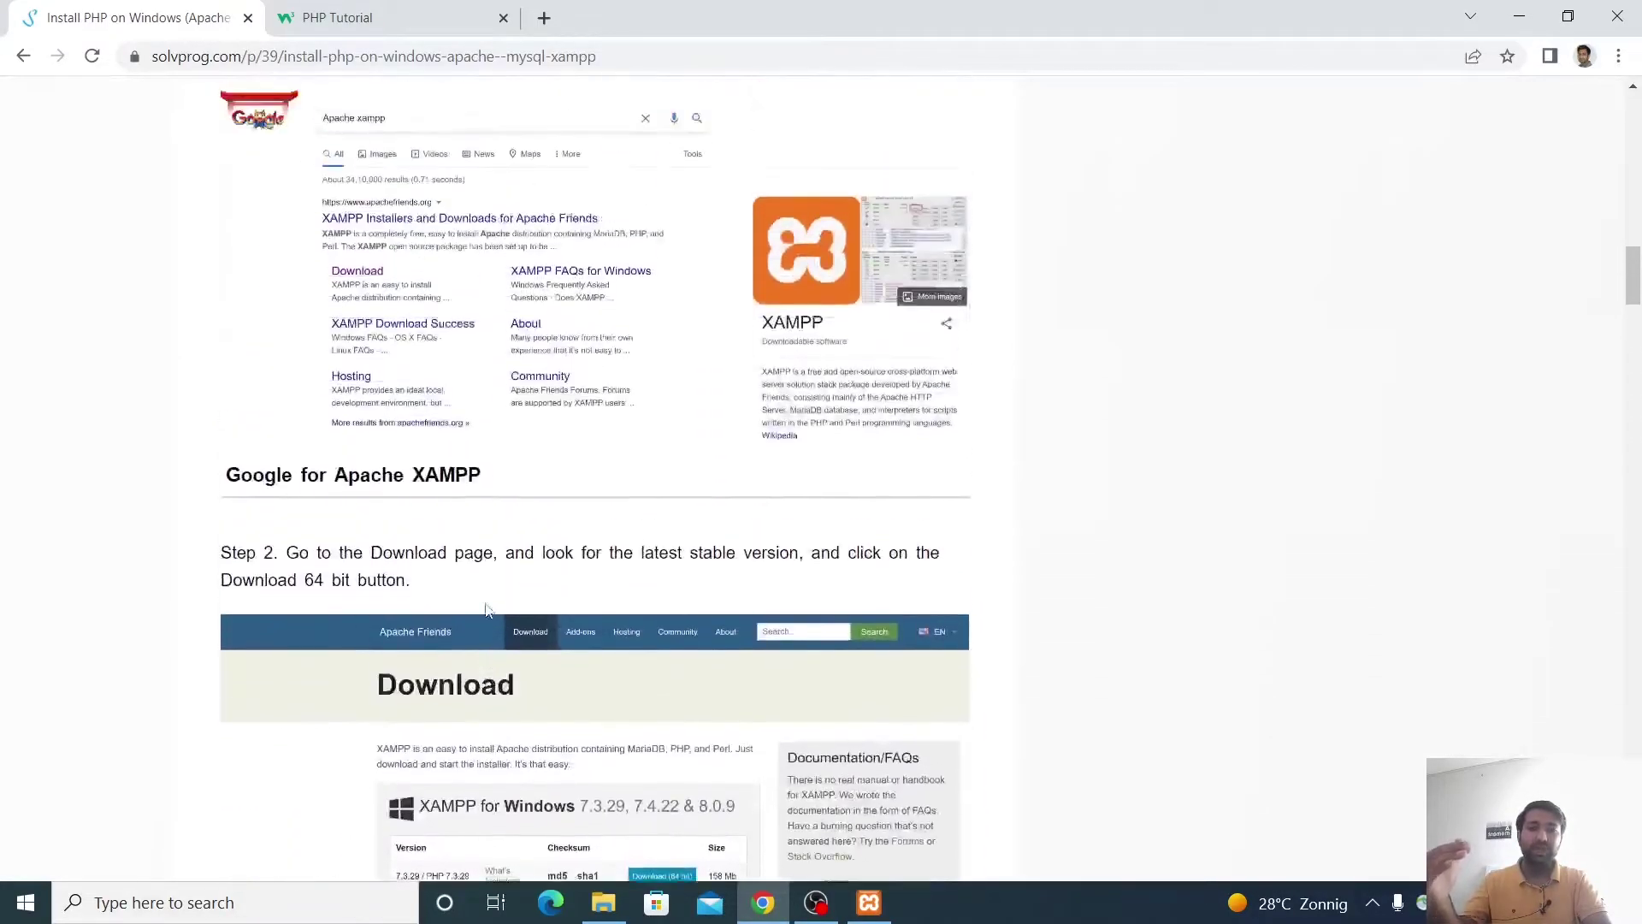
pyautogui.scroll(9, 489, 610)
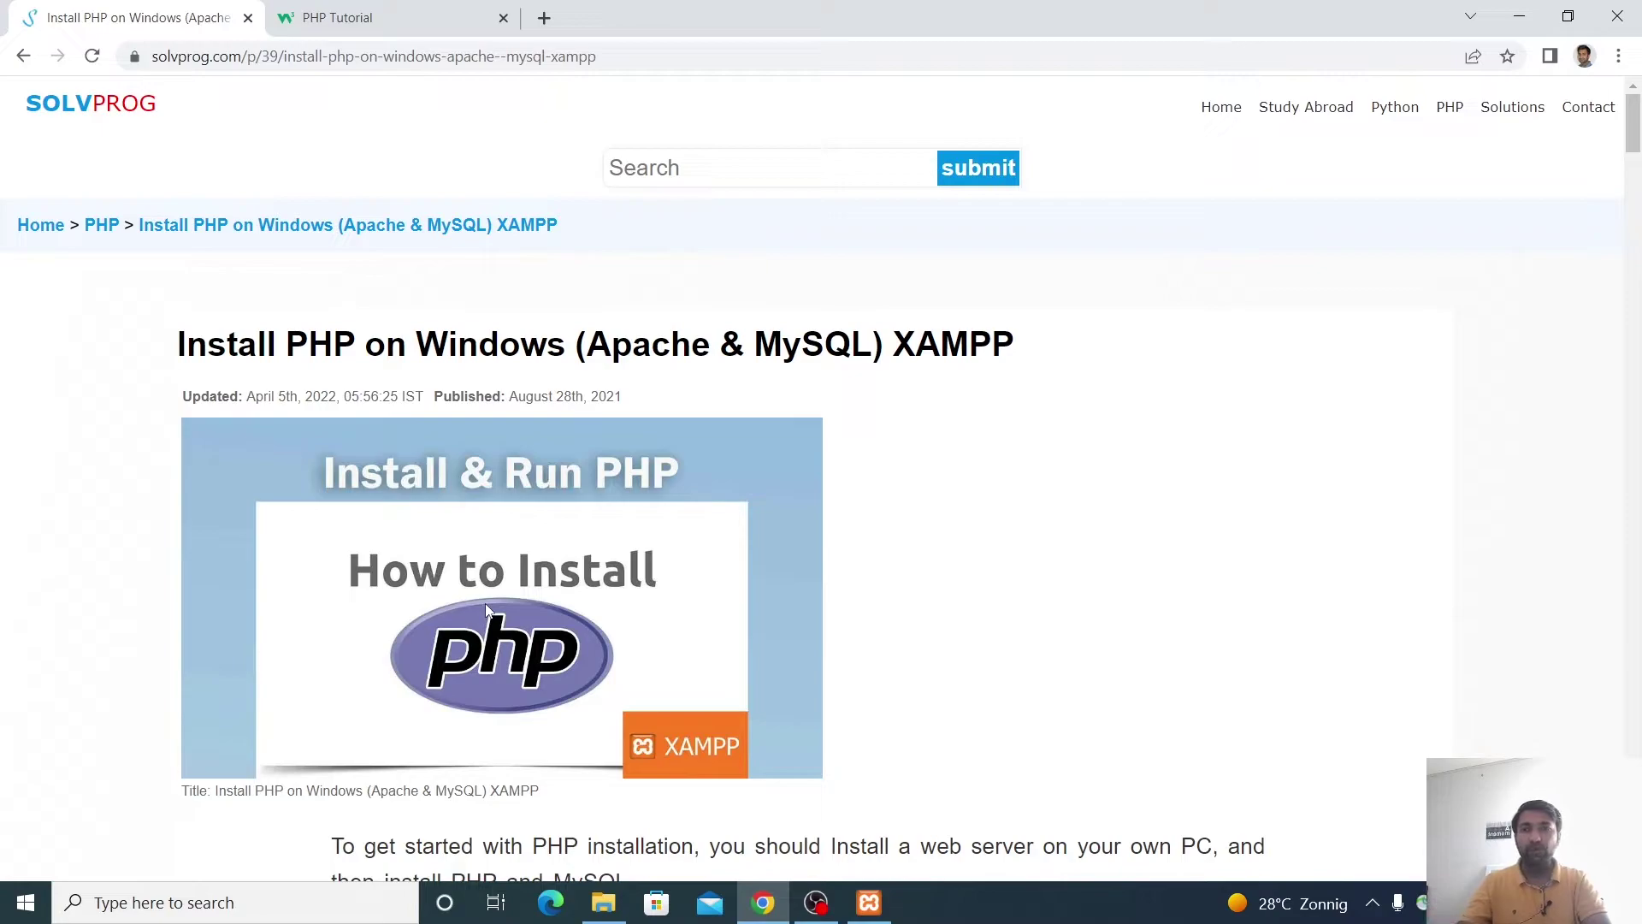
# - Search solvprog.com for "php install" and open the Install PHP on Windows (Apache & MySQL) XAMPP article
pyautogui.click(660, 176)
pyautogui.write('php instal')
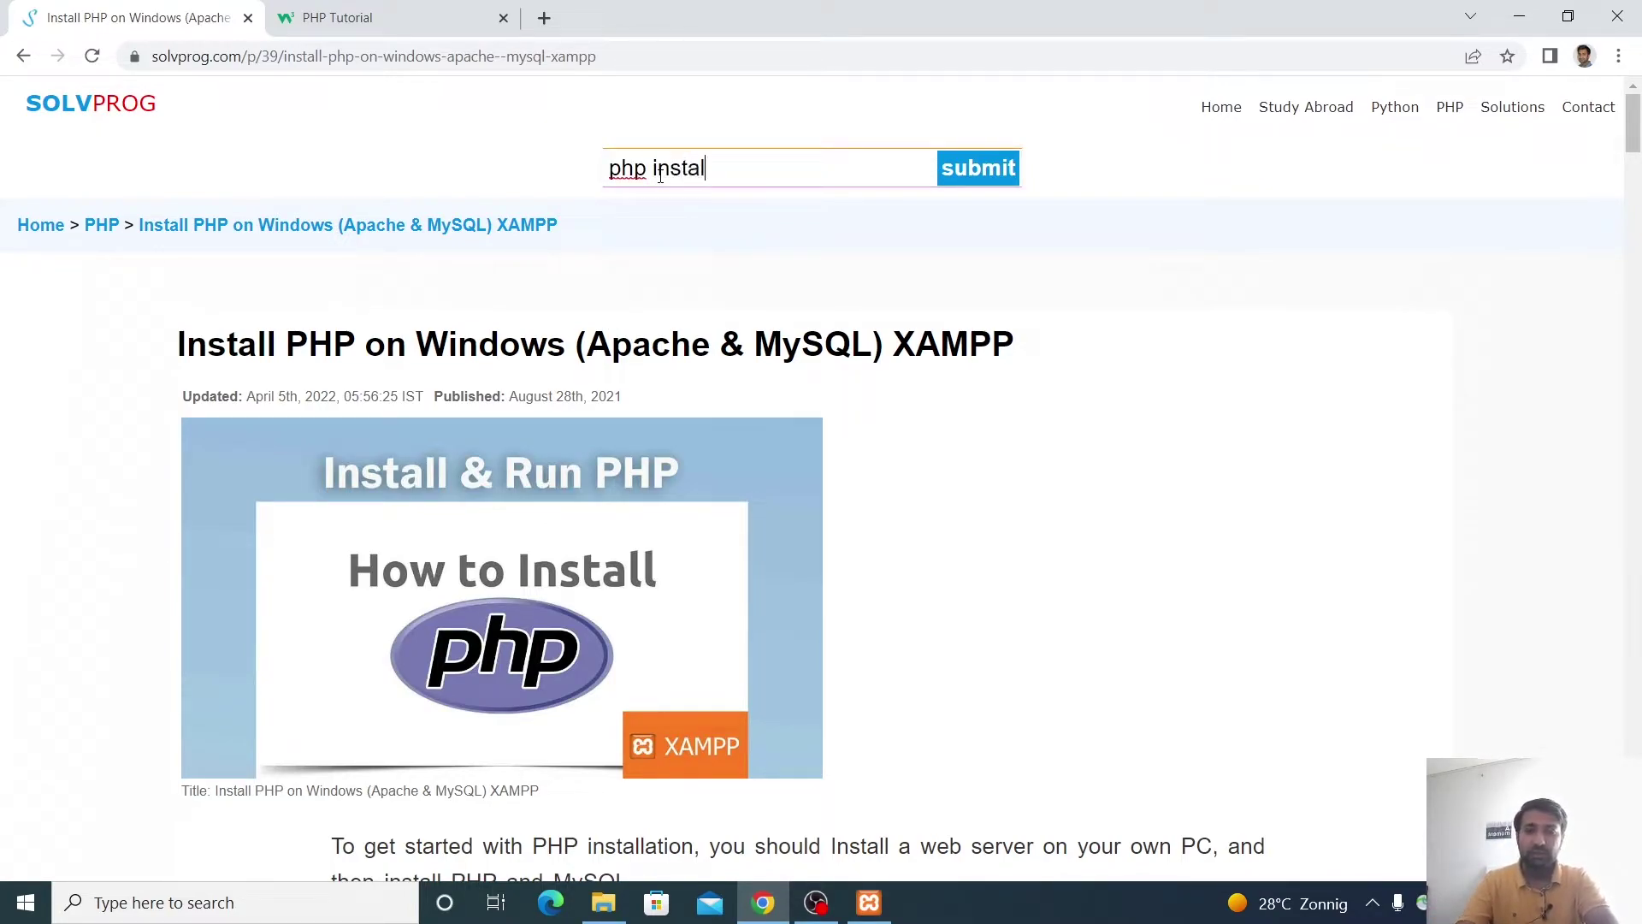
pyautogui.write('l')
pyautogui.press('Return')
pyautogui.scroll(-6, 550, 307)
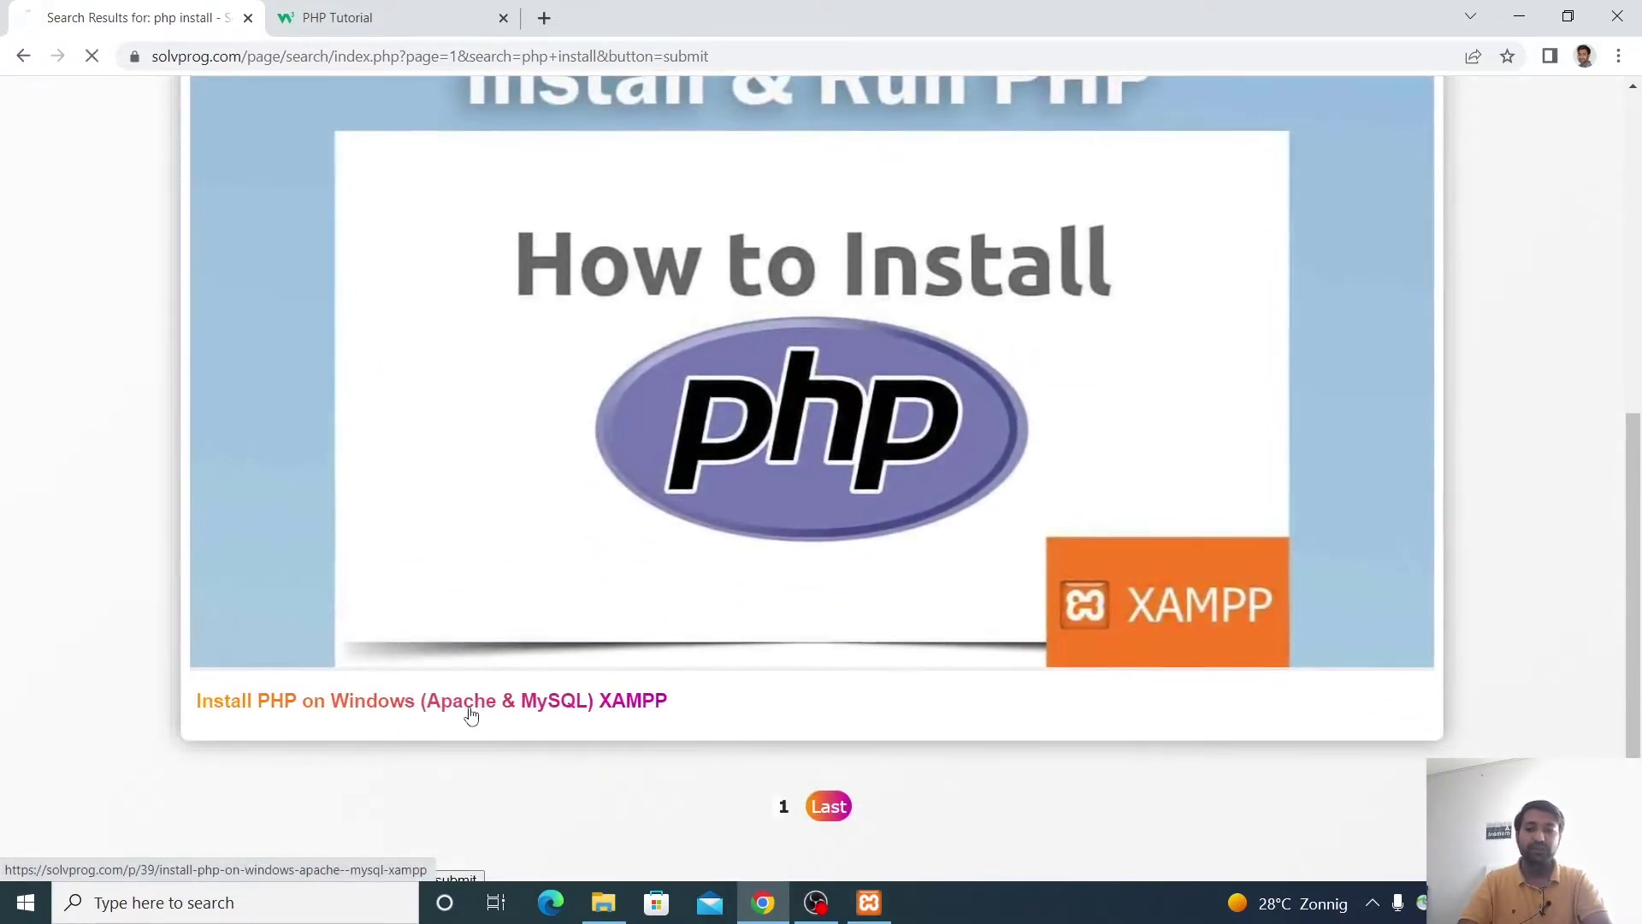
pyautogui.click(467, 700)
# - Review the article's installation steps through to the prerequisites section, and minimize the browser to show the desktop
pyautogui.scroll(-20, 550, 466)
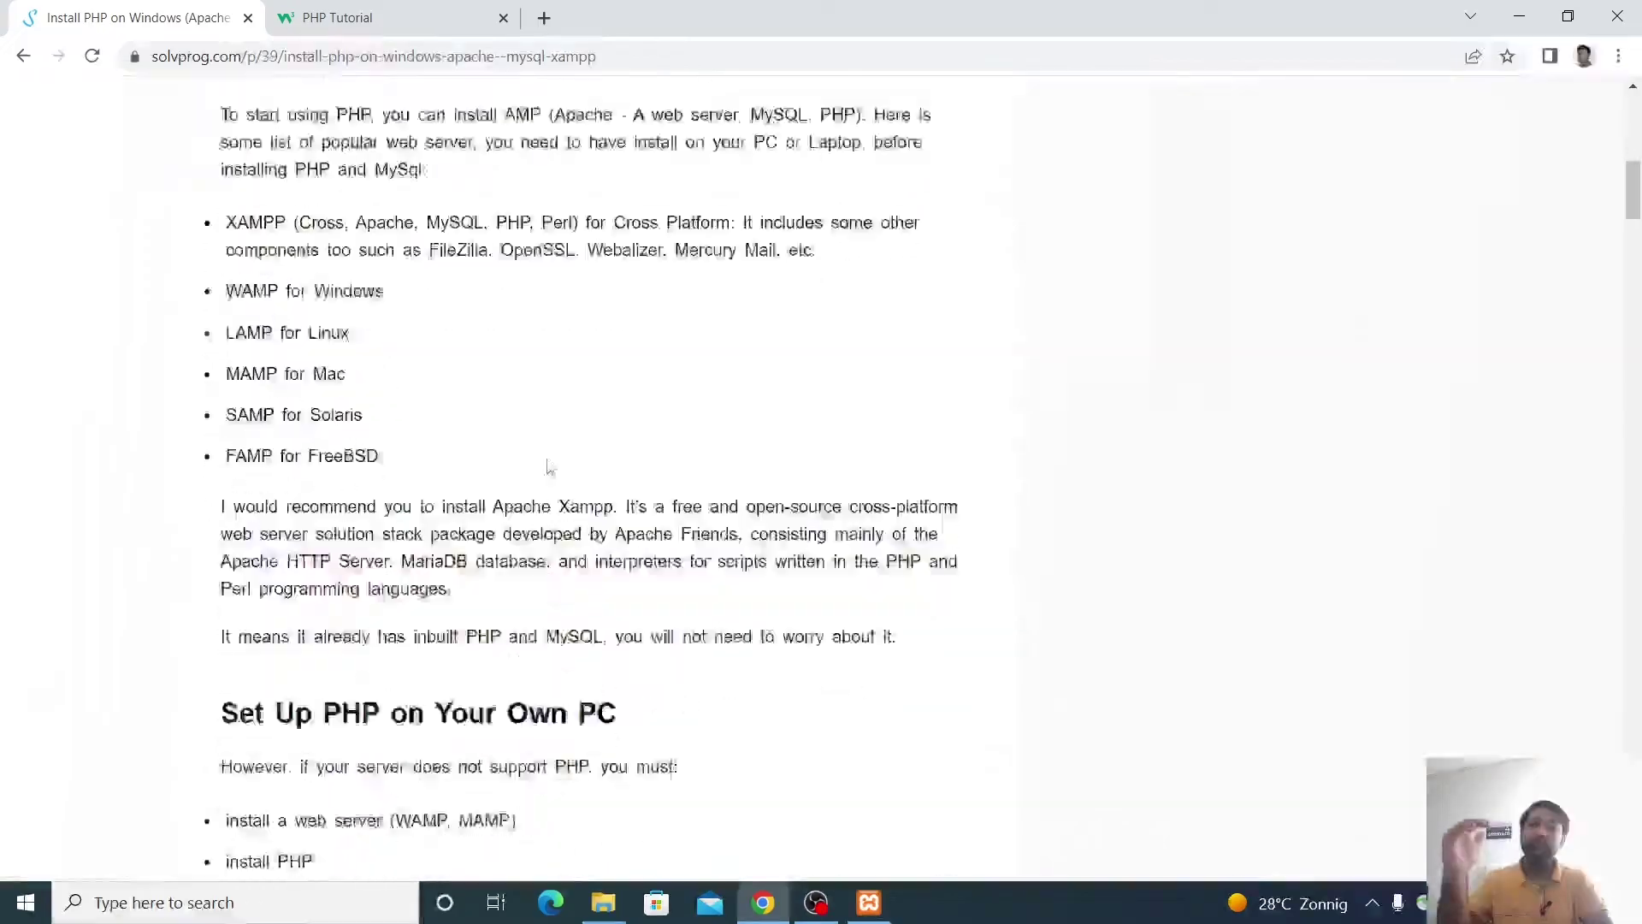
pyautogui.scroll(-20, 548, 467)
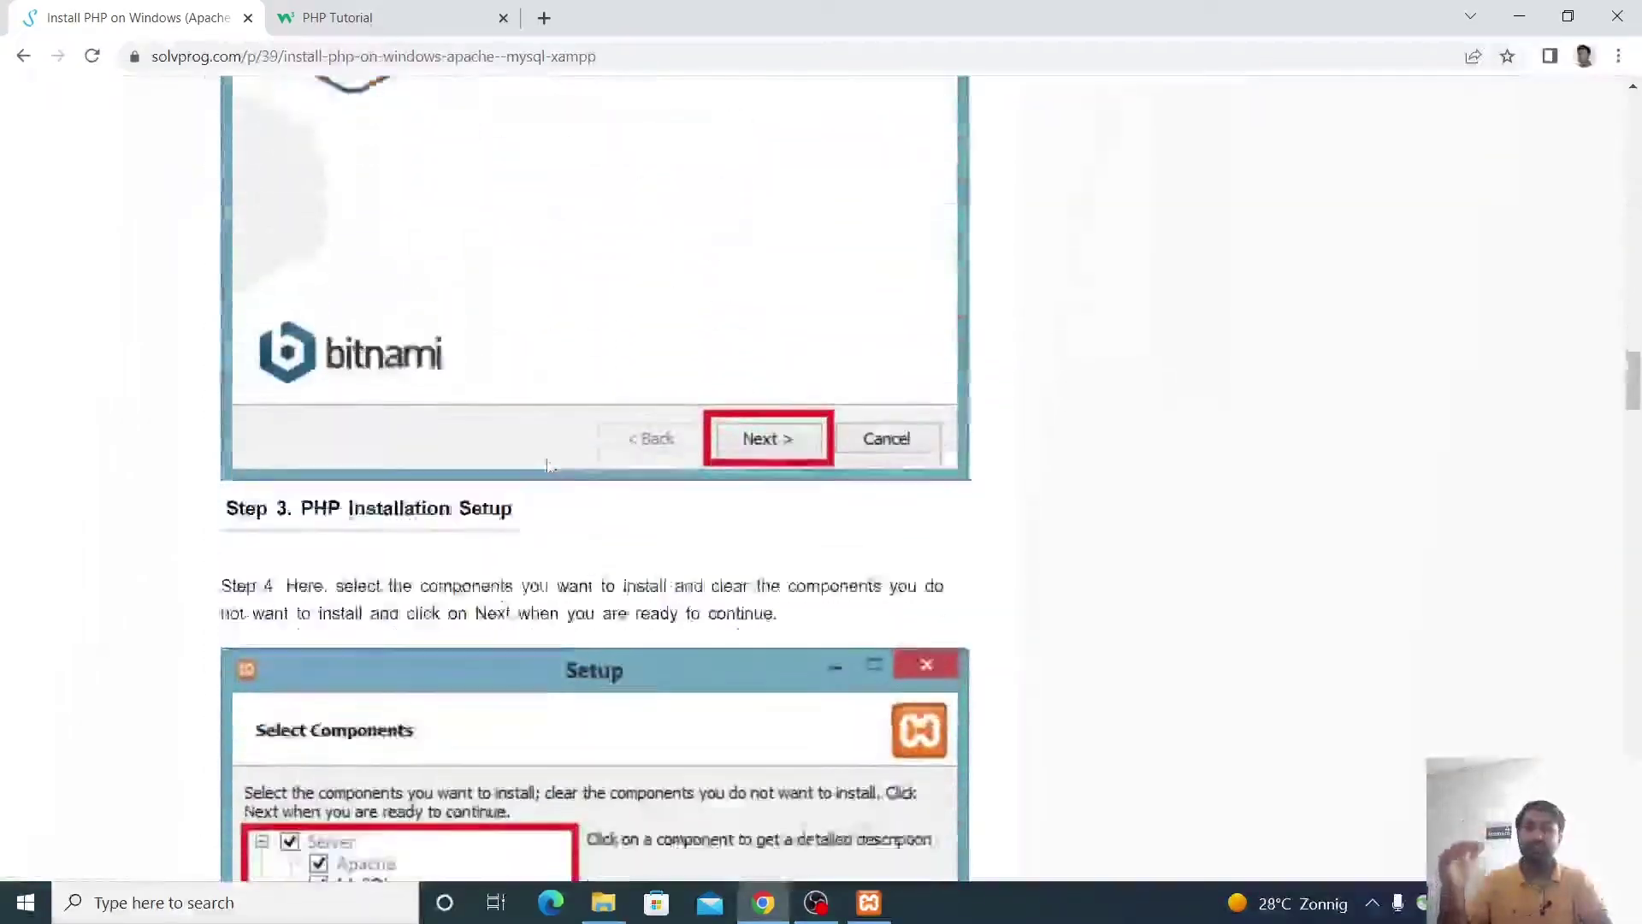
pyautogui.scroll(-20, 549, 467)
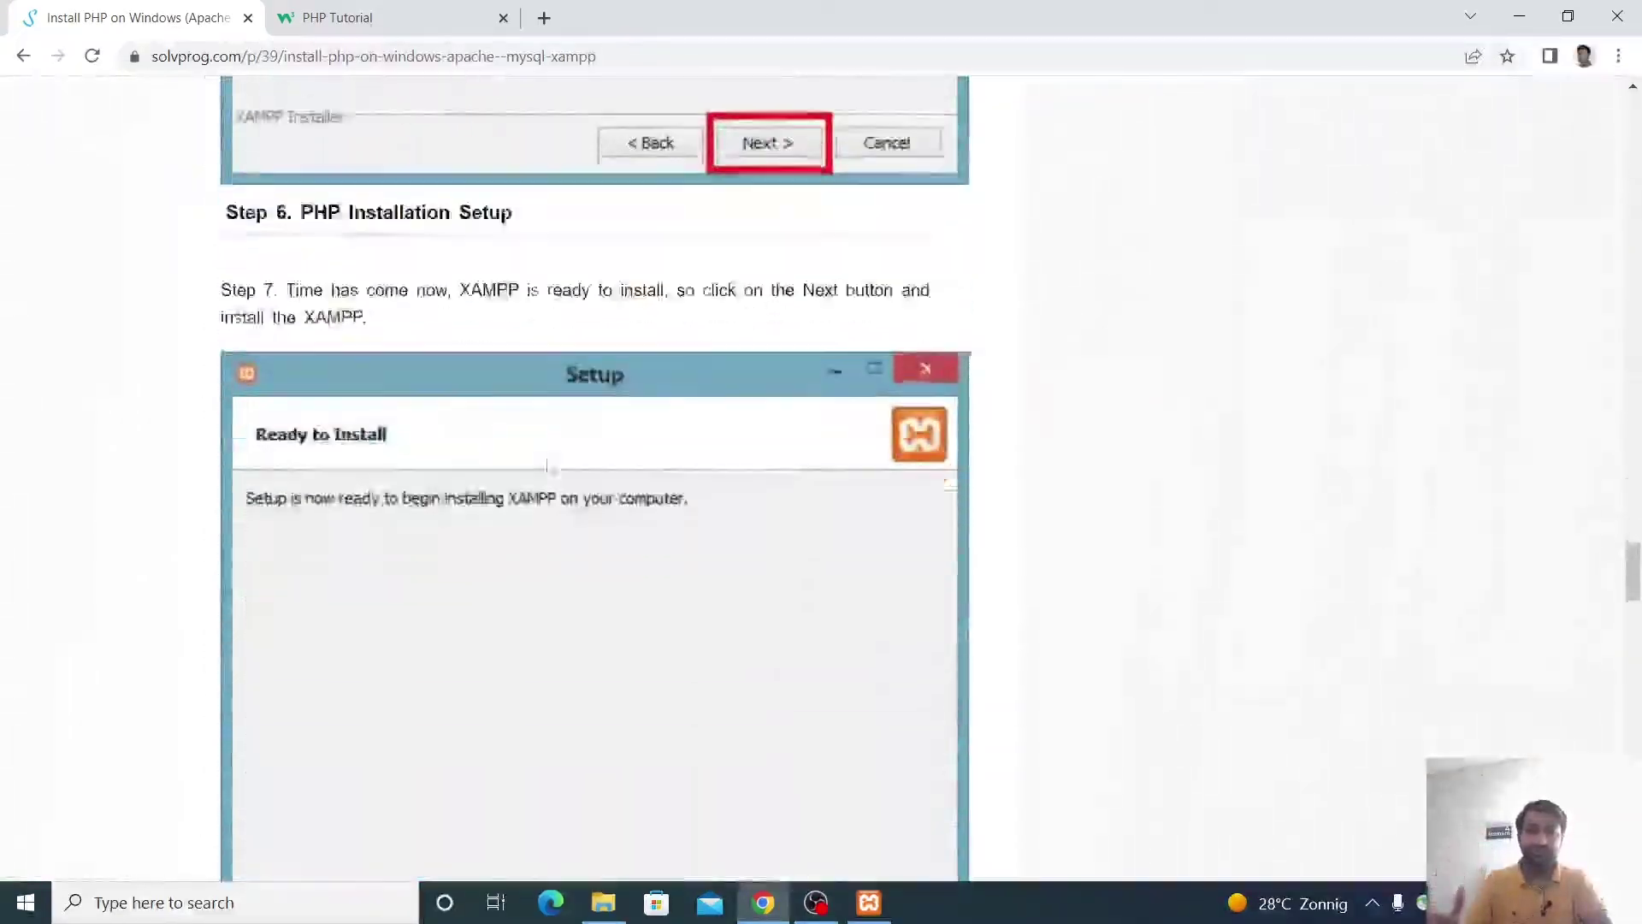
pyautogui.scroll(-20, 548, 472)
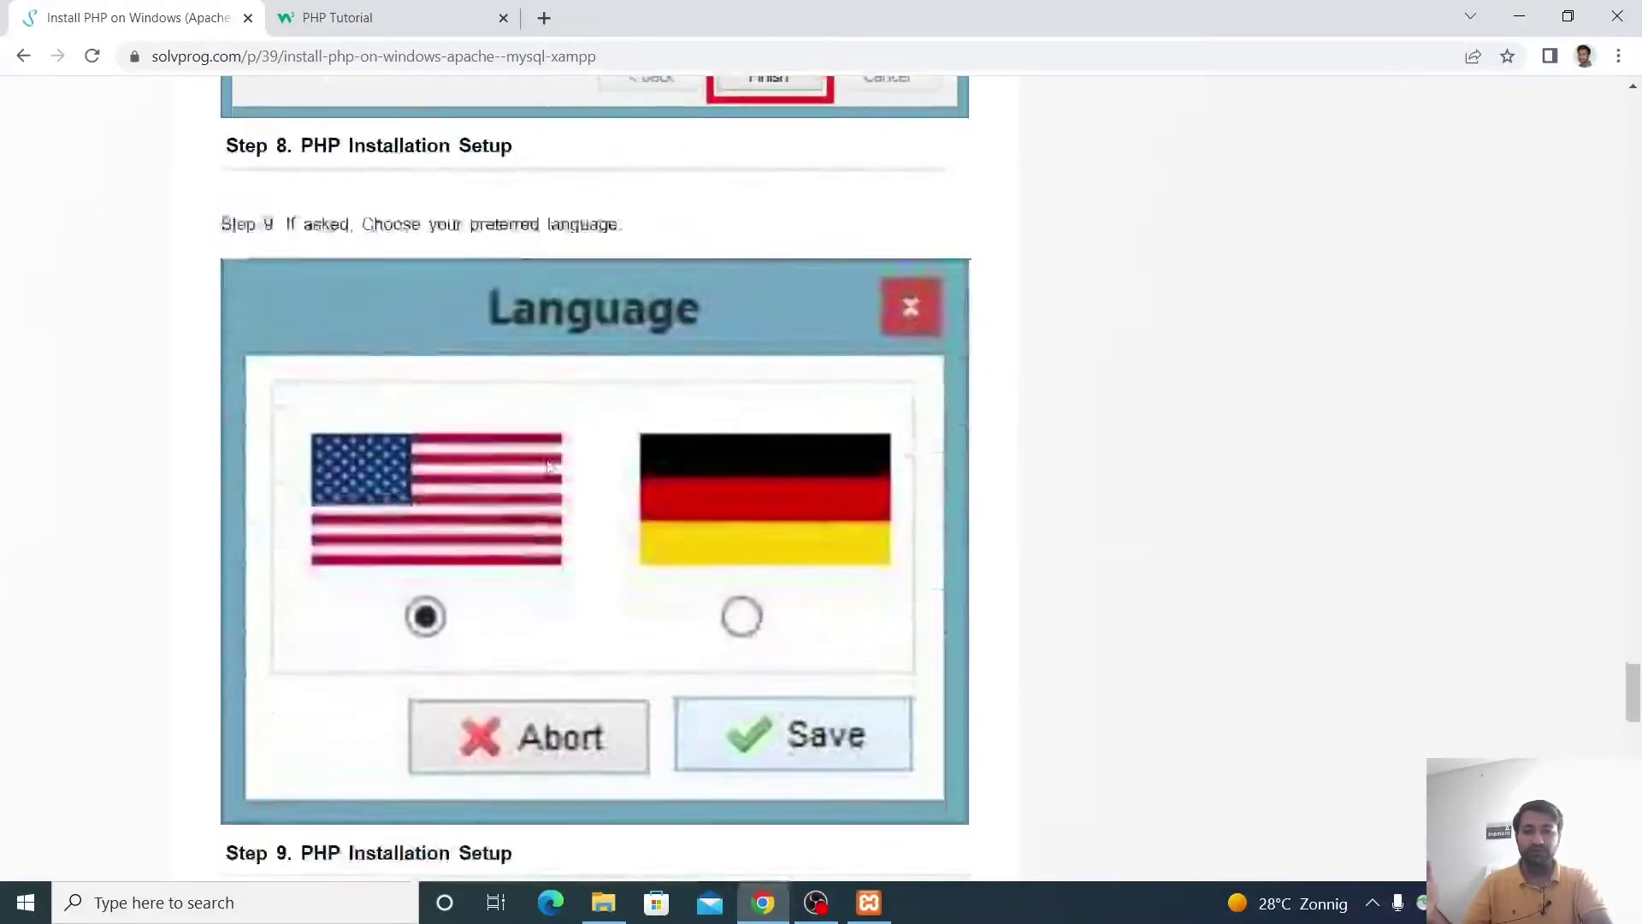
pyautogui.scroll(-15, 548, 467)
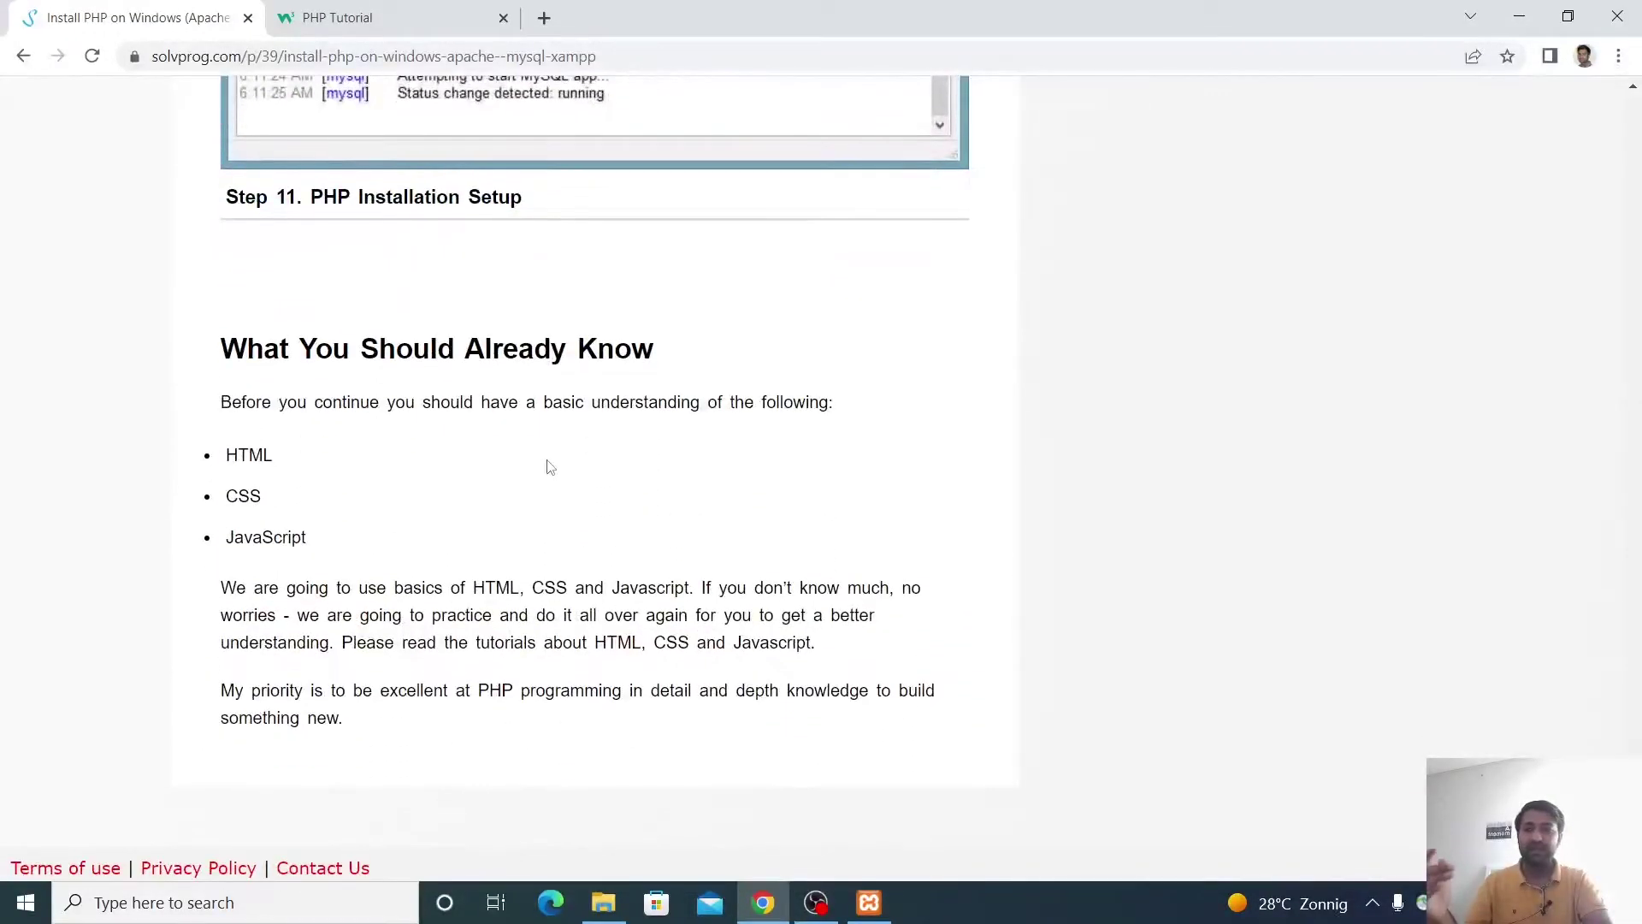
pyautogui.click(751, 905)
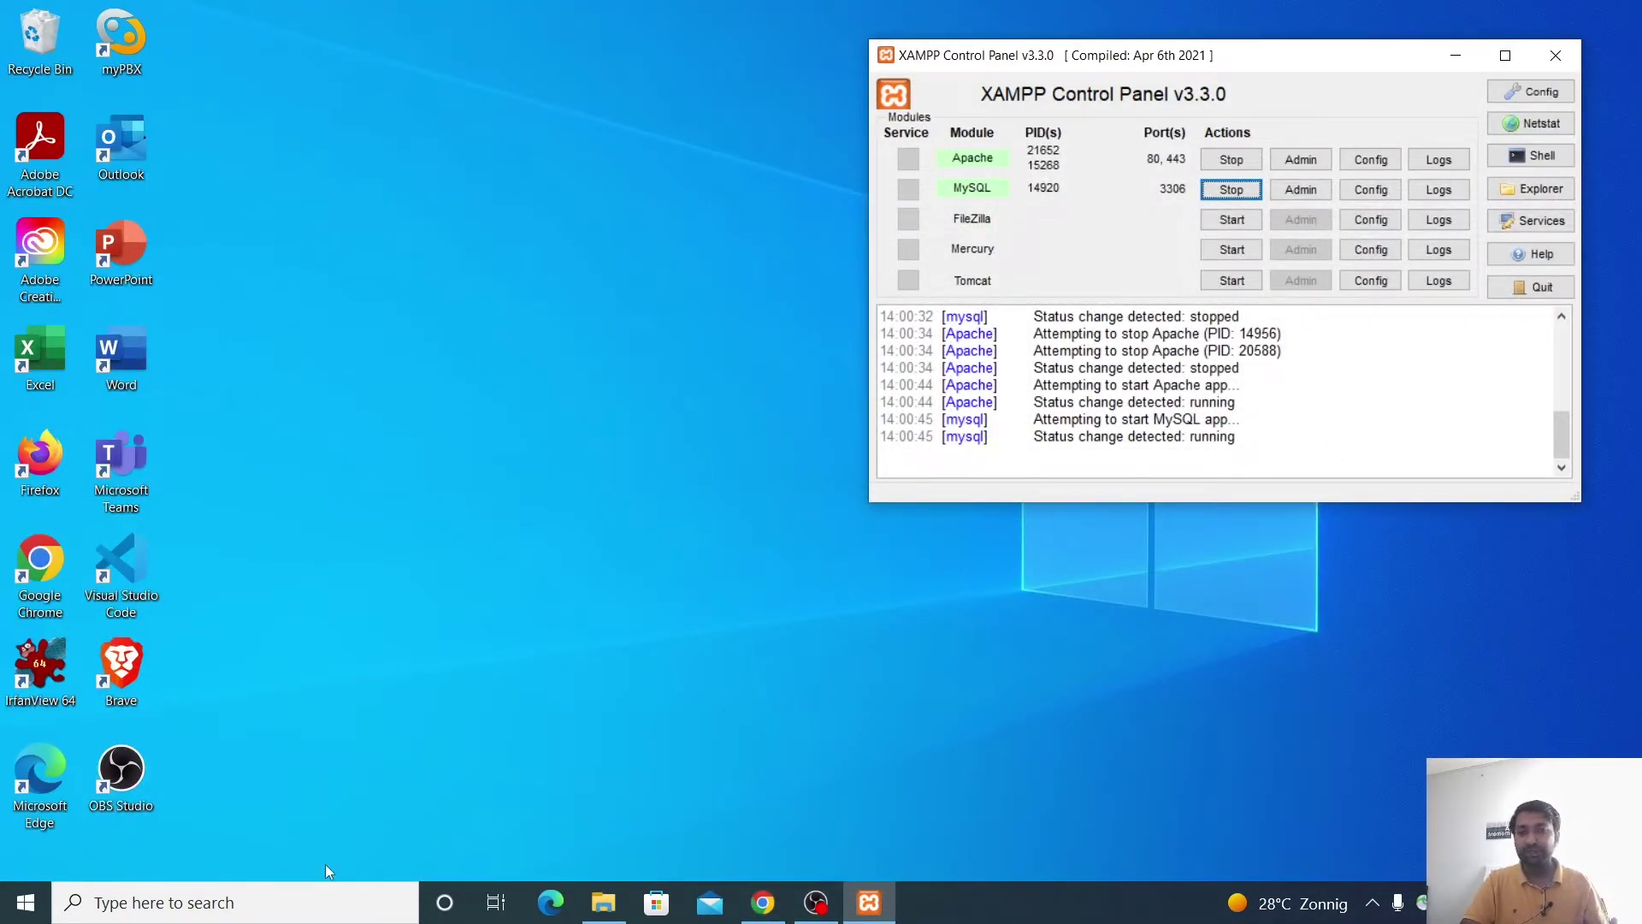
pyautogui.click(319, 912)
pyautogui.write('atome')
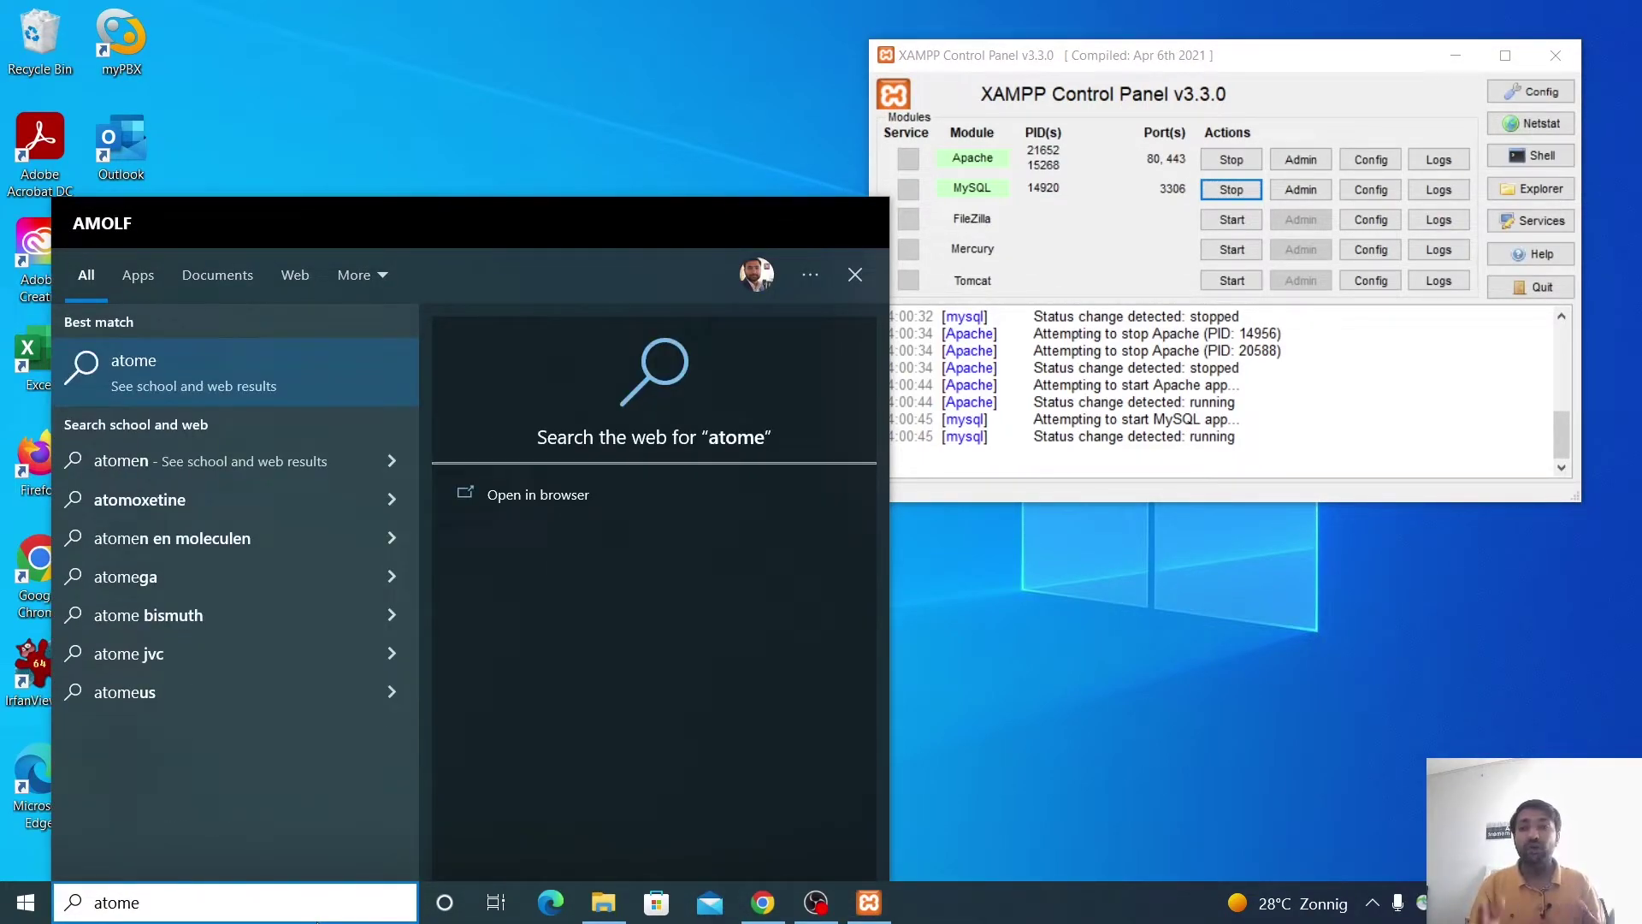
pyautogui.press('BackSpace')
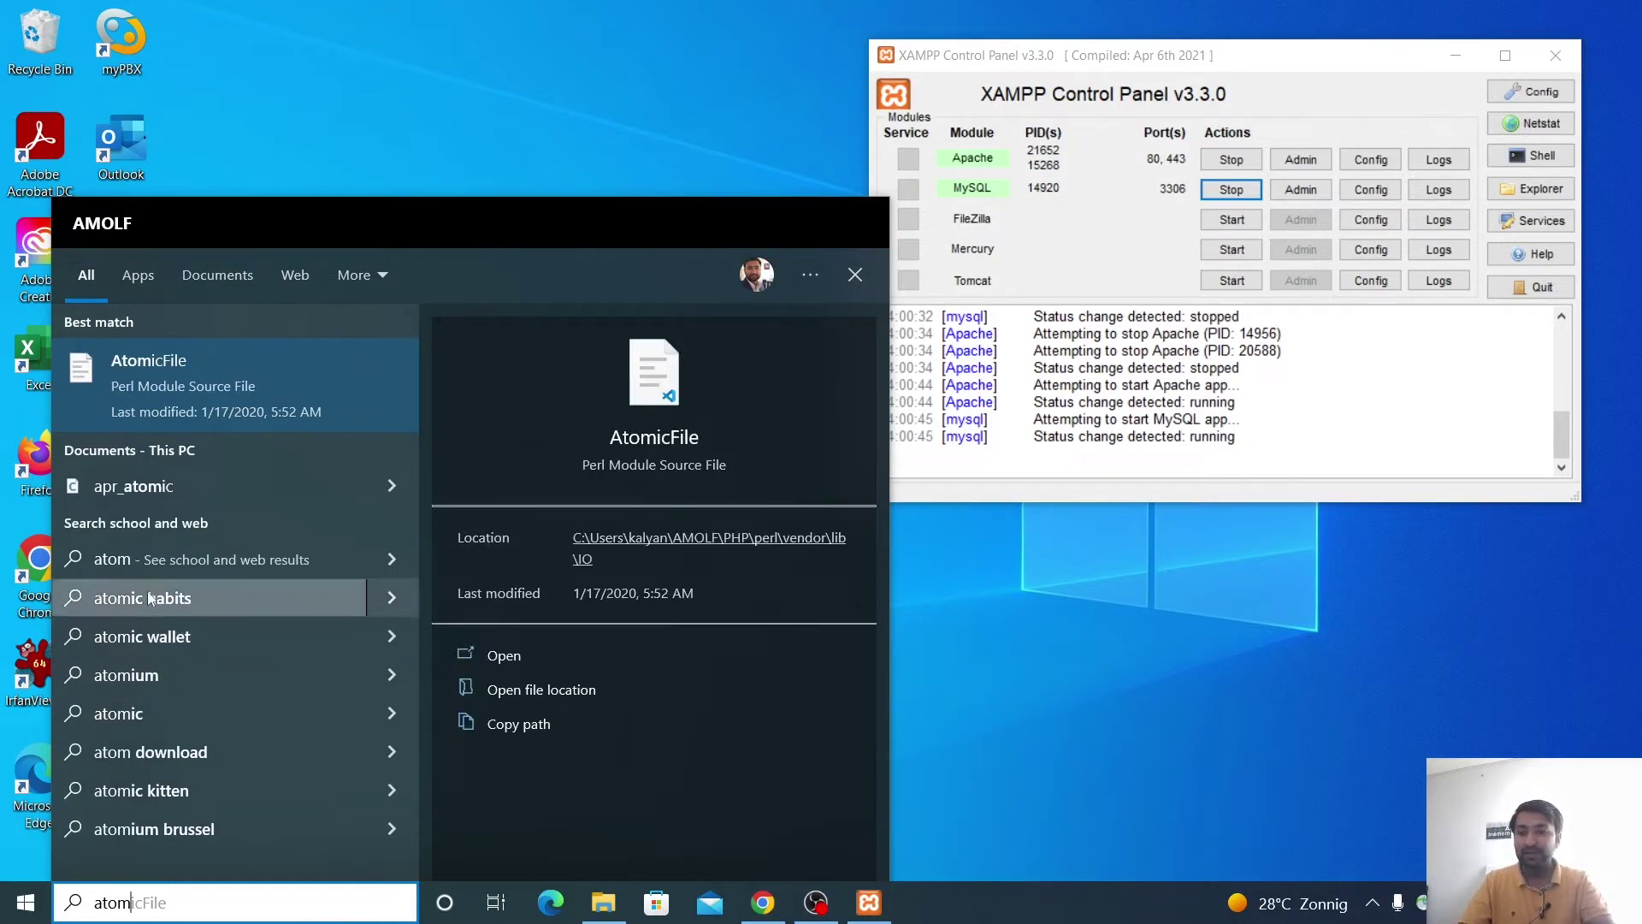
pyautogui.press('BackSpace')
pyautogui.press('BackSpace')
pyautogui.press('BackSpace')
pyautogui.press('BackSpace')
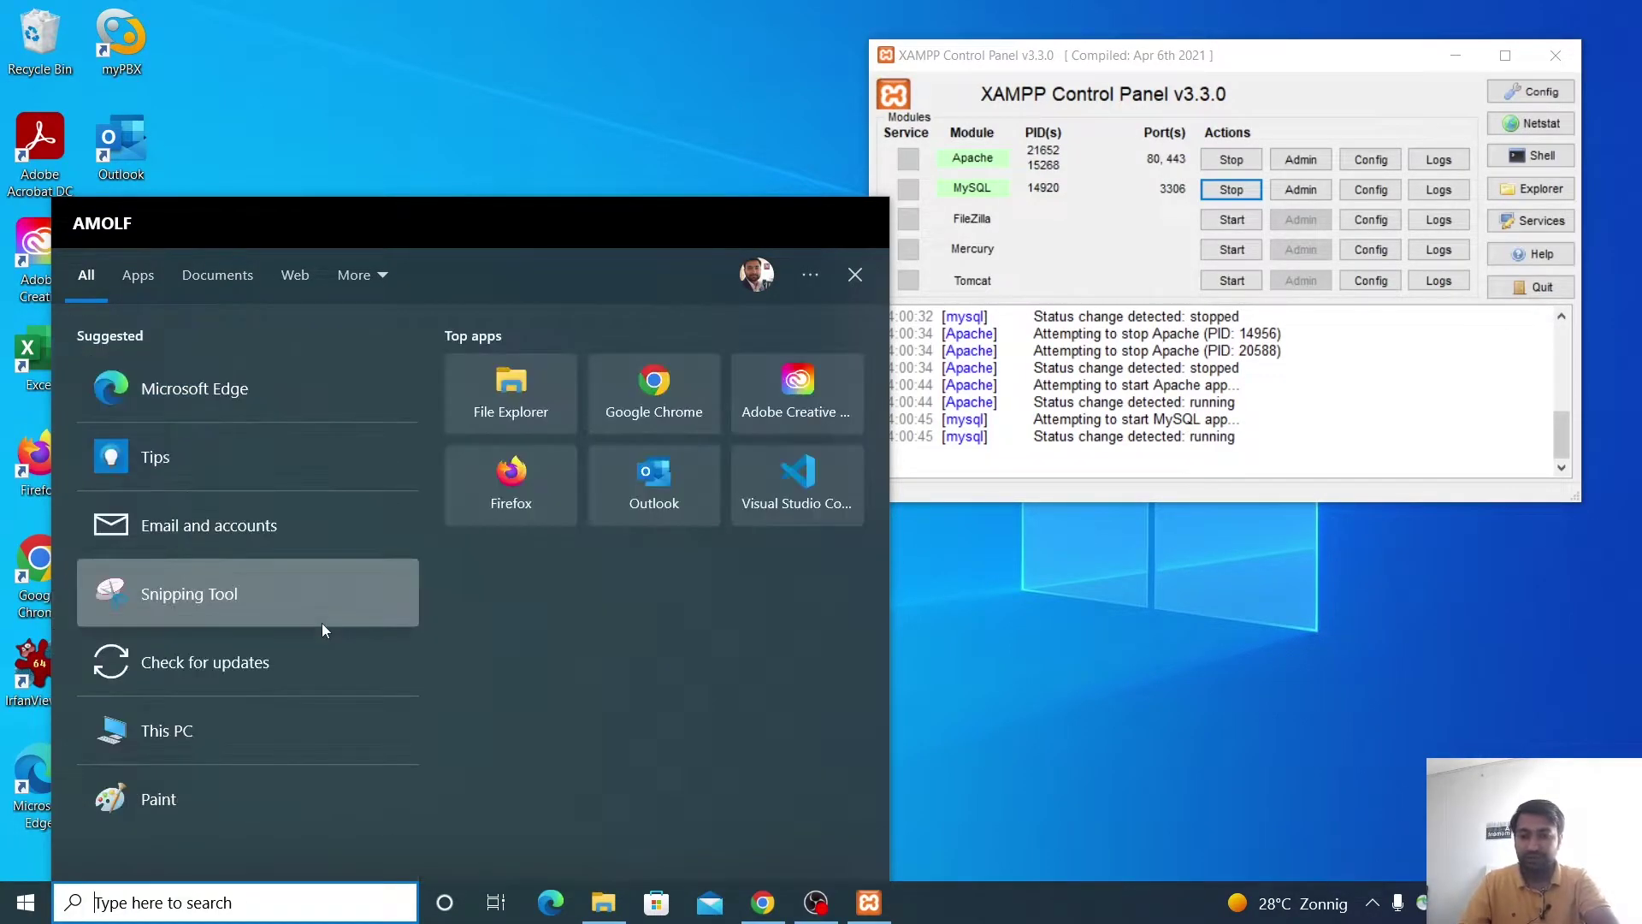
# - Find and launch Visual Studio Code through the Windows search, and close its Get Started page
pyautogui.write('vs')
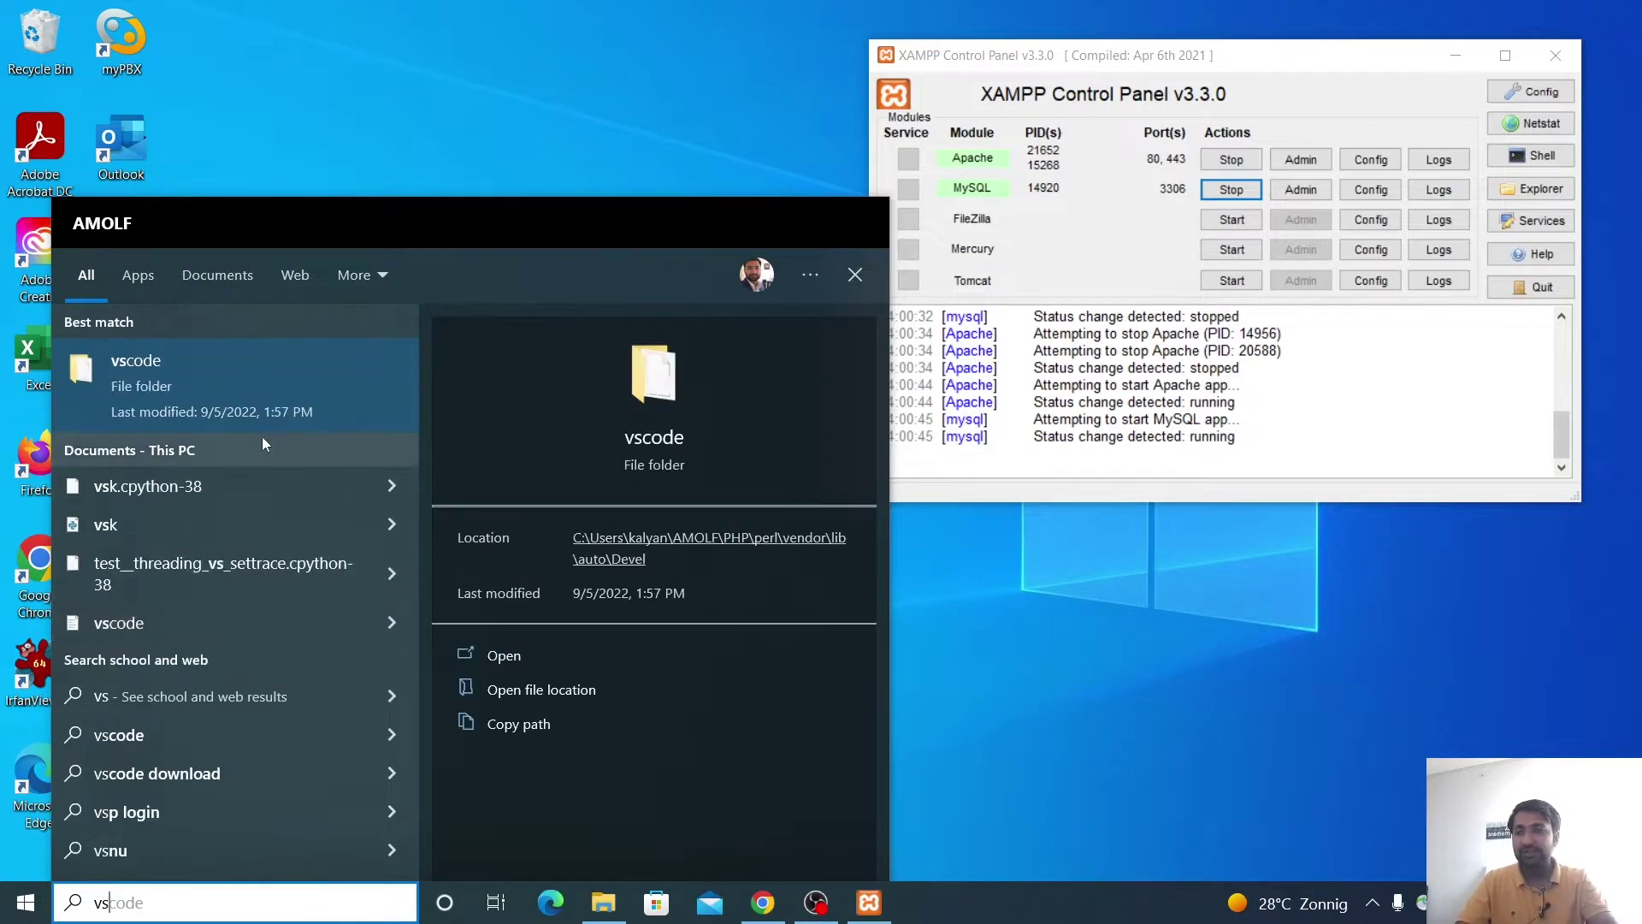
pyautogui.press('BackSpace')
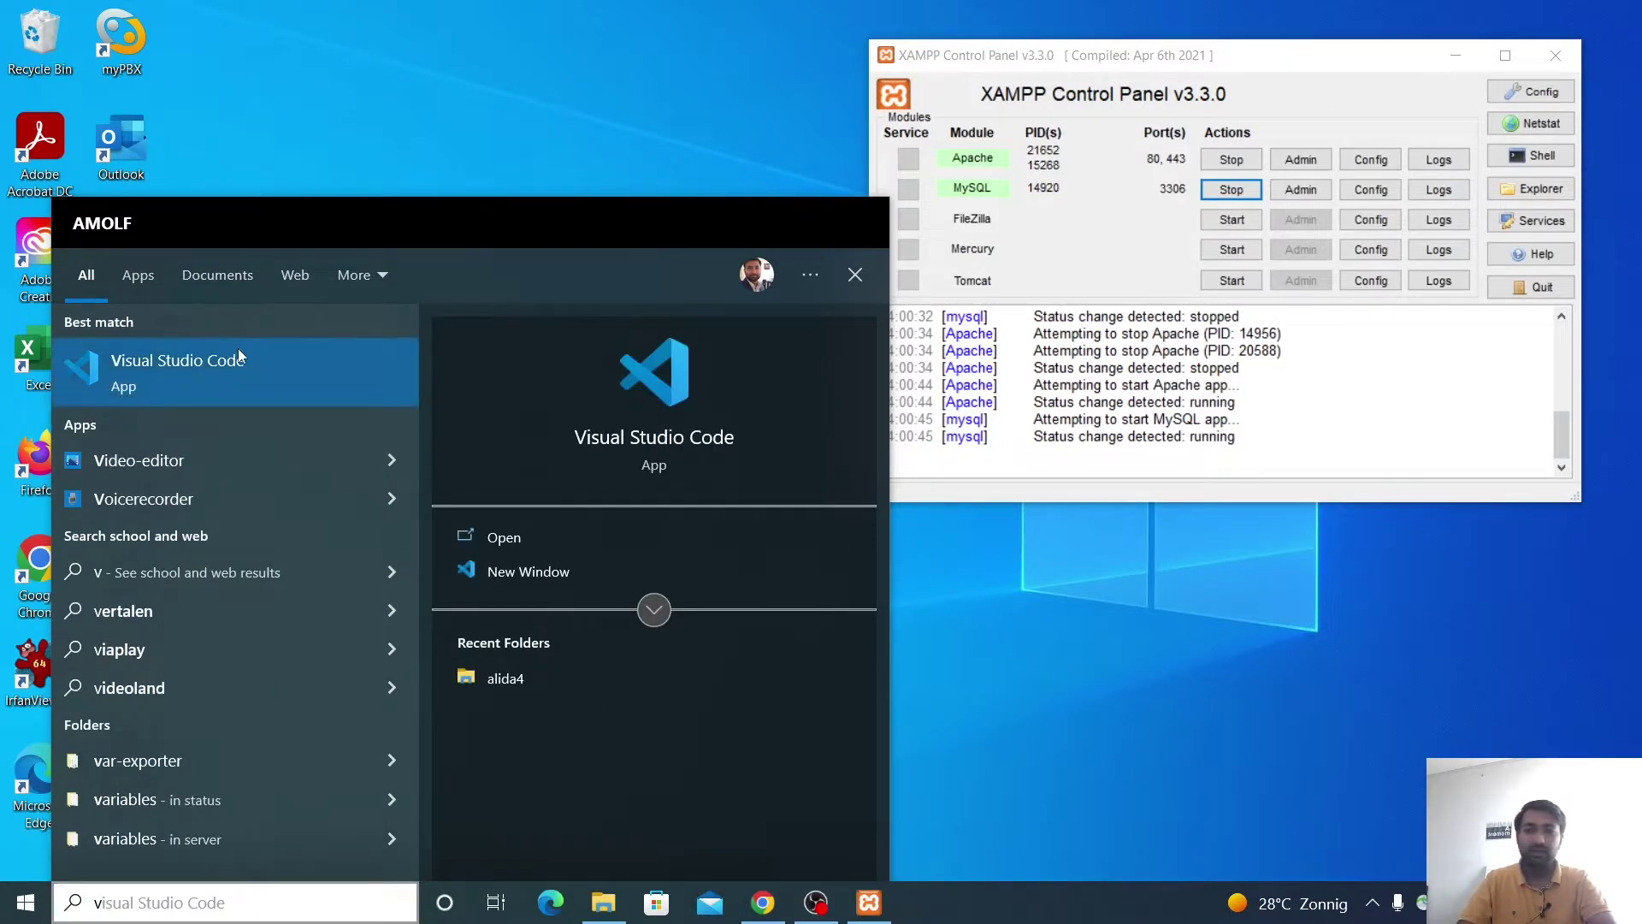
pyautogui.click(239, 351)
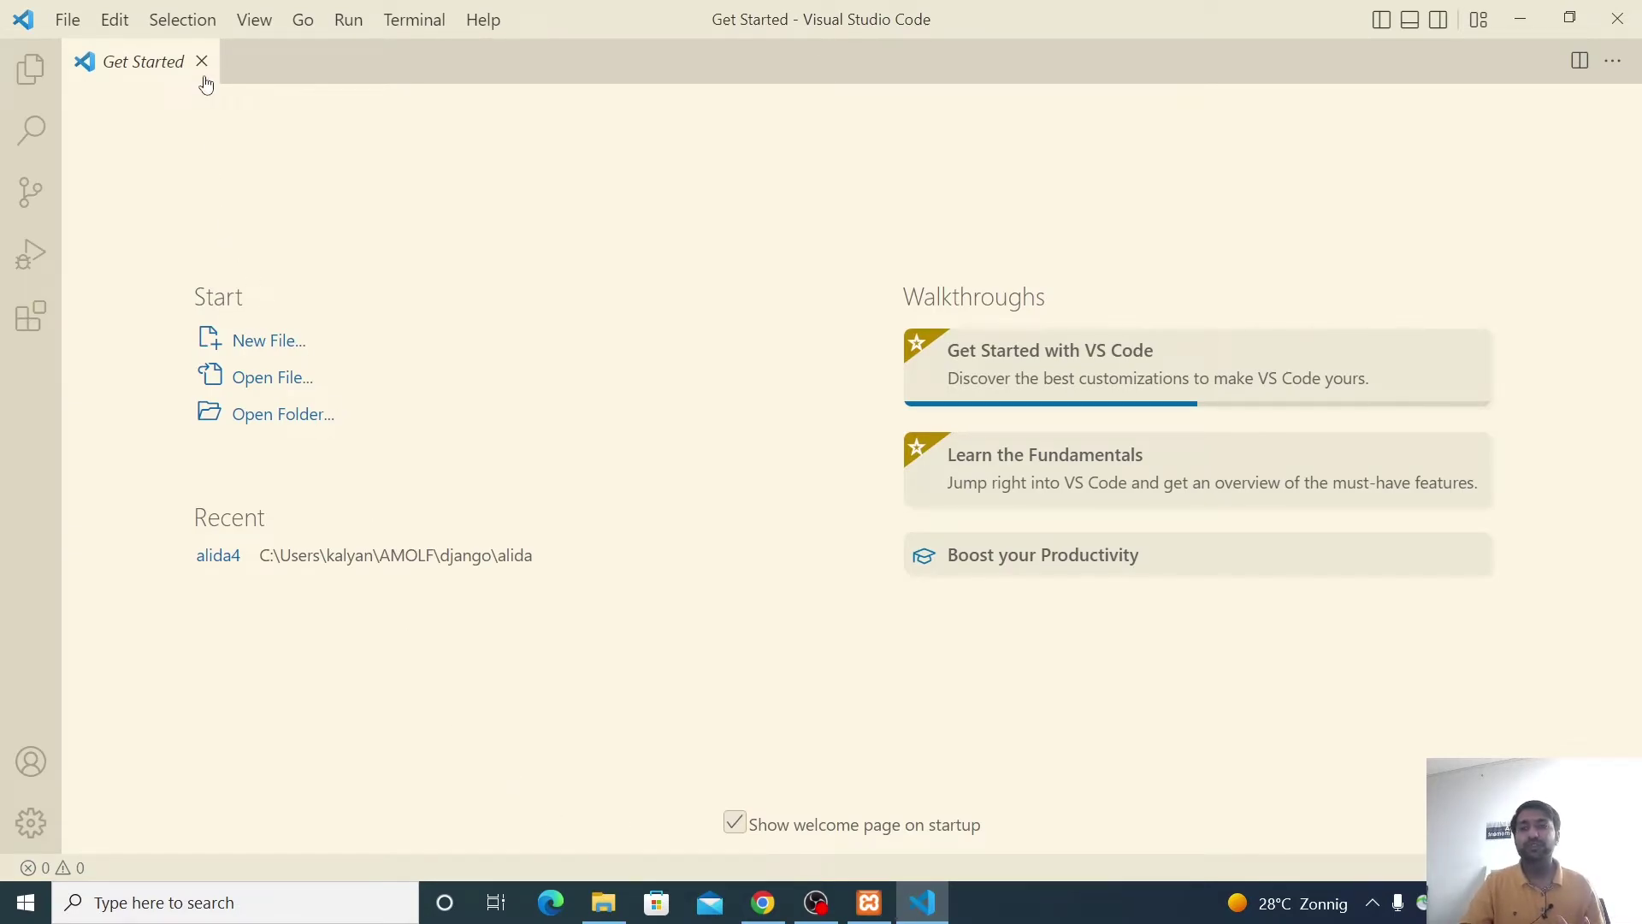
pyautogui.click(202, 62)
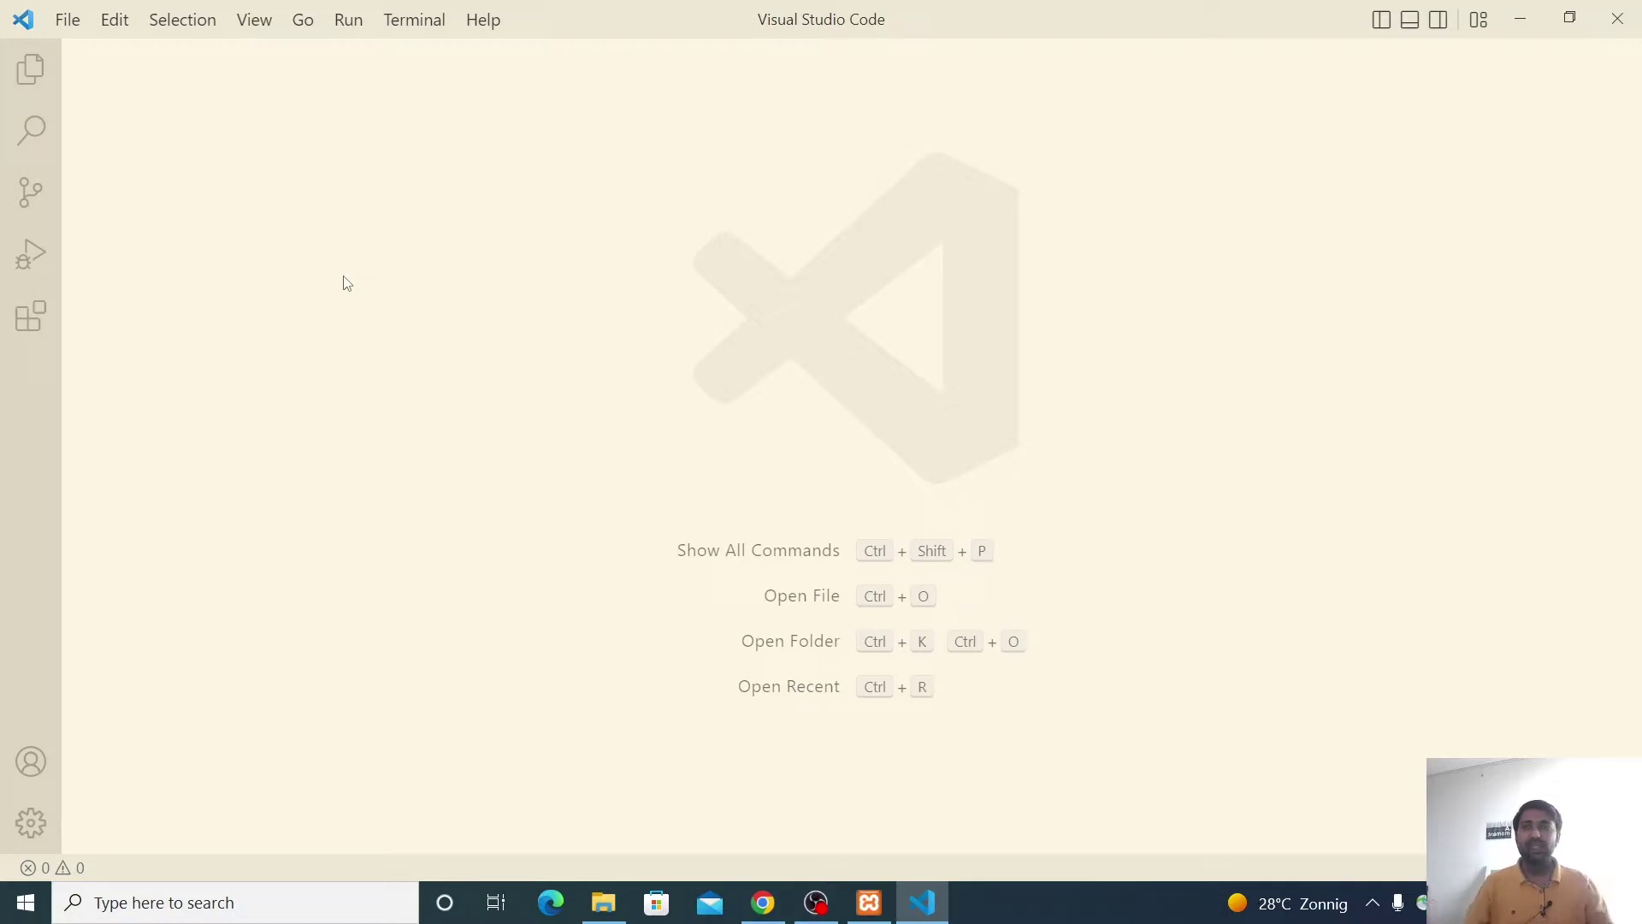
# - Start opening a folder and browse from the C: drive through the user's profile folder to AMOLF\PHP
pyautogui.click(87, 18)
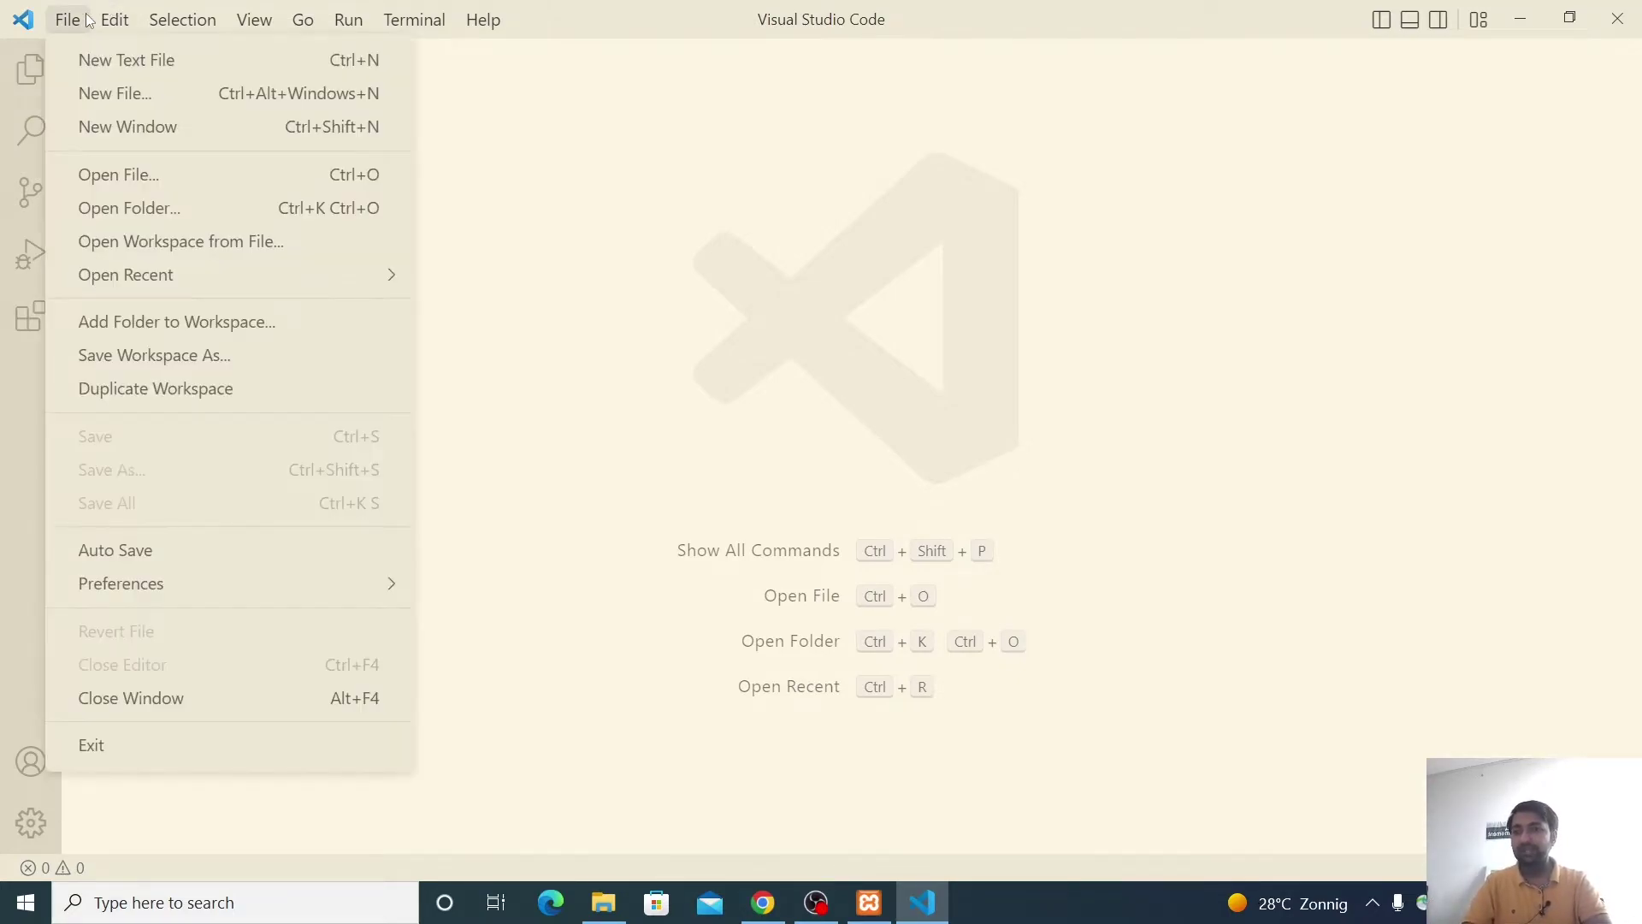
pyautogui.click(96, 207)
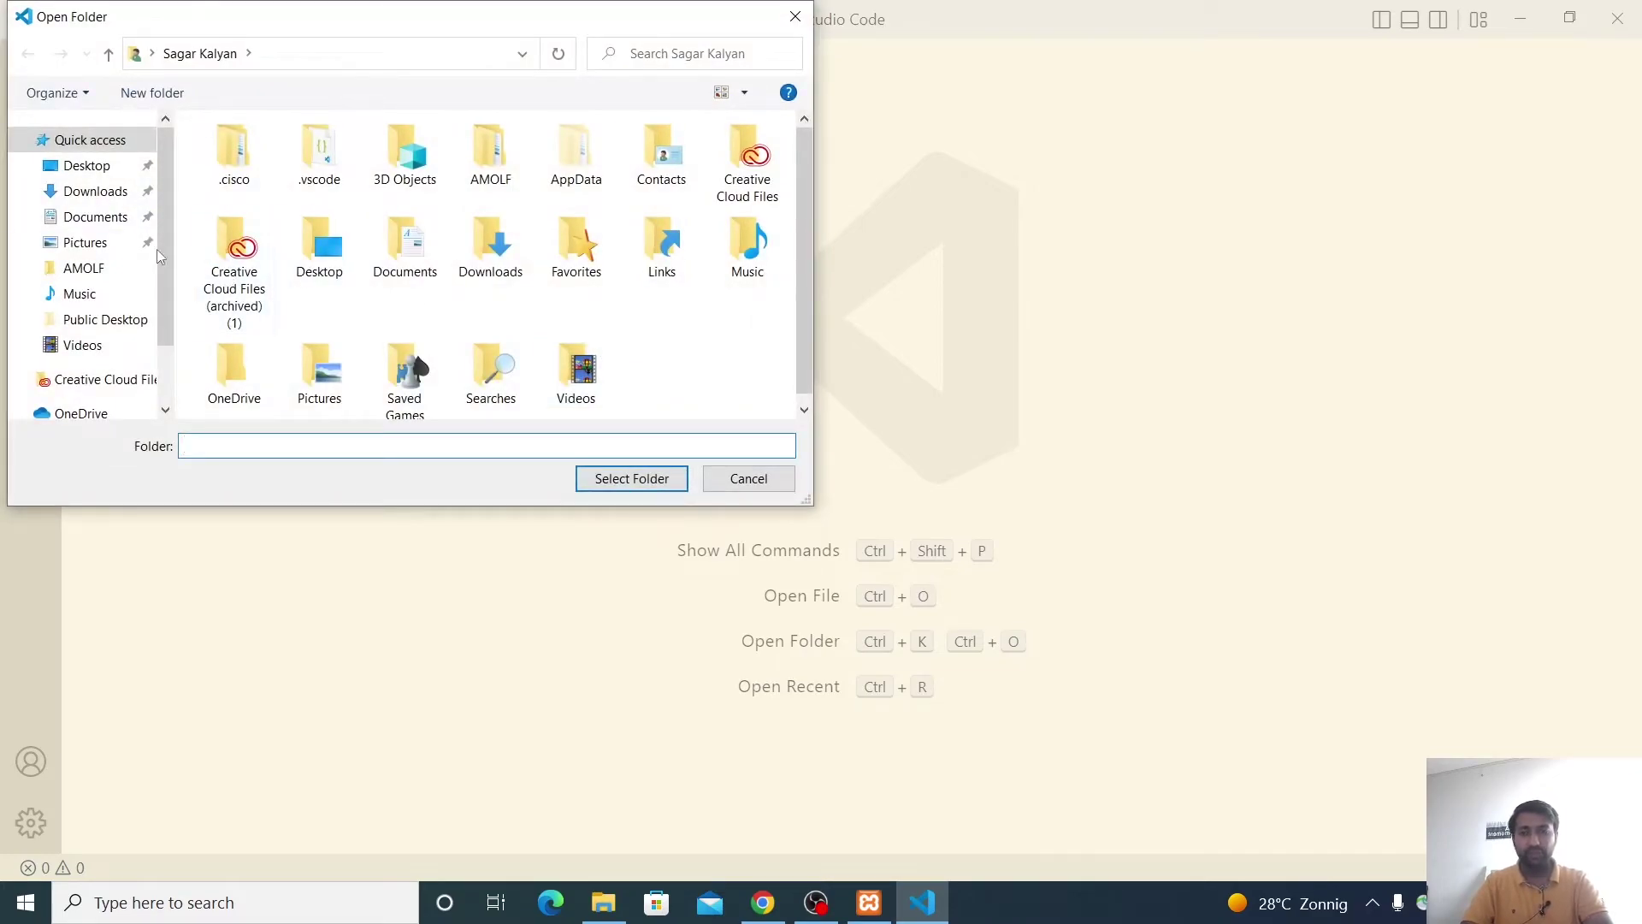
pyautogui.moveTo(355, 17); pyautogui.dragTo(505, 213)
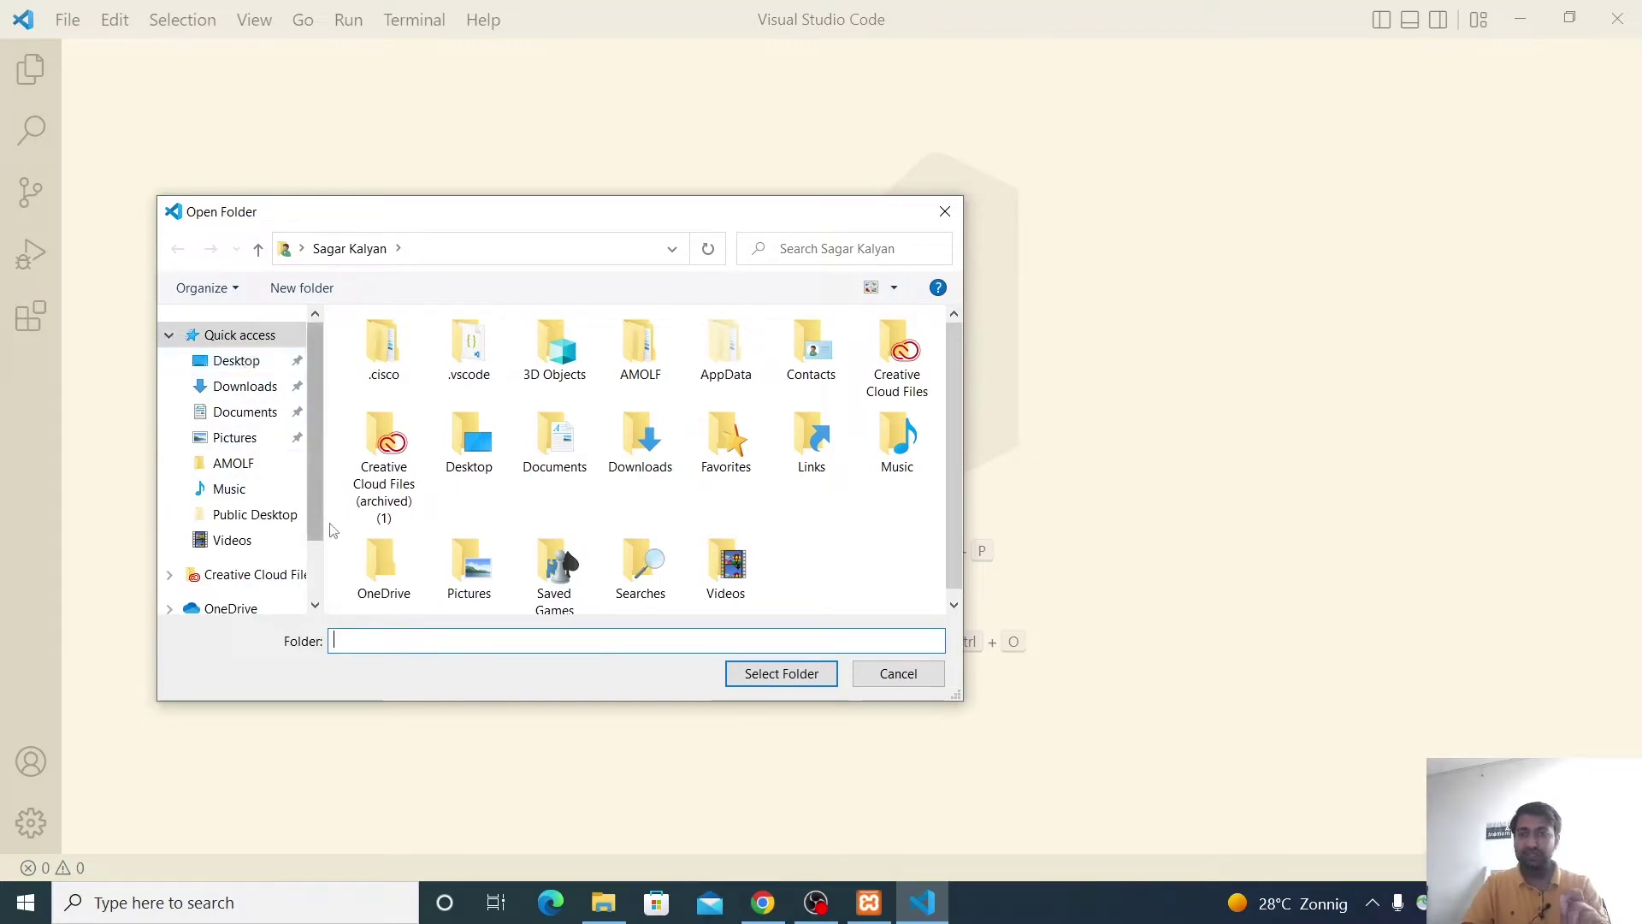
pyautogui.moveTo(317, 528); pyautogui.dragTo(322, 615)
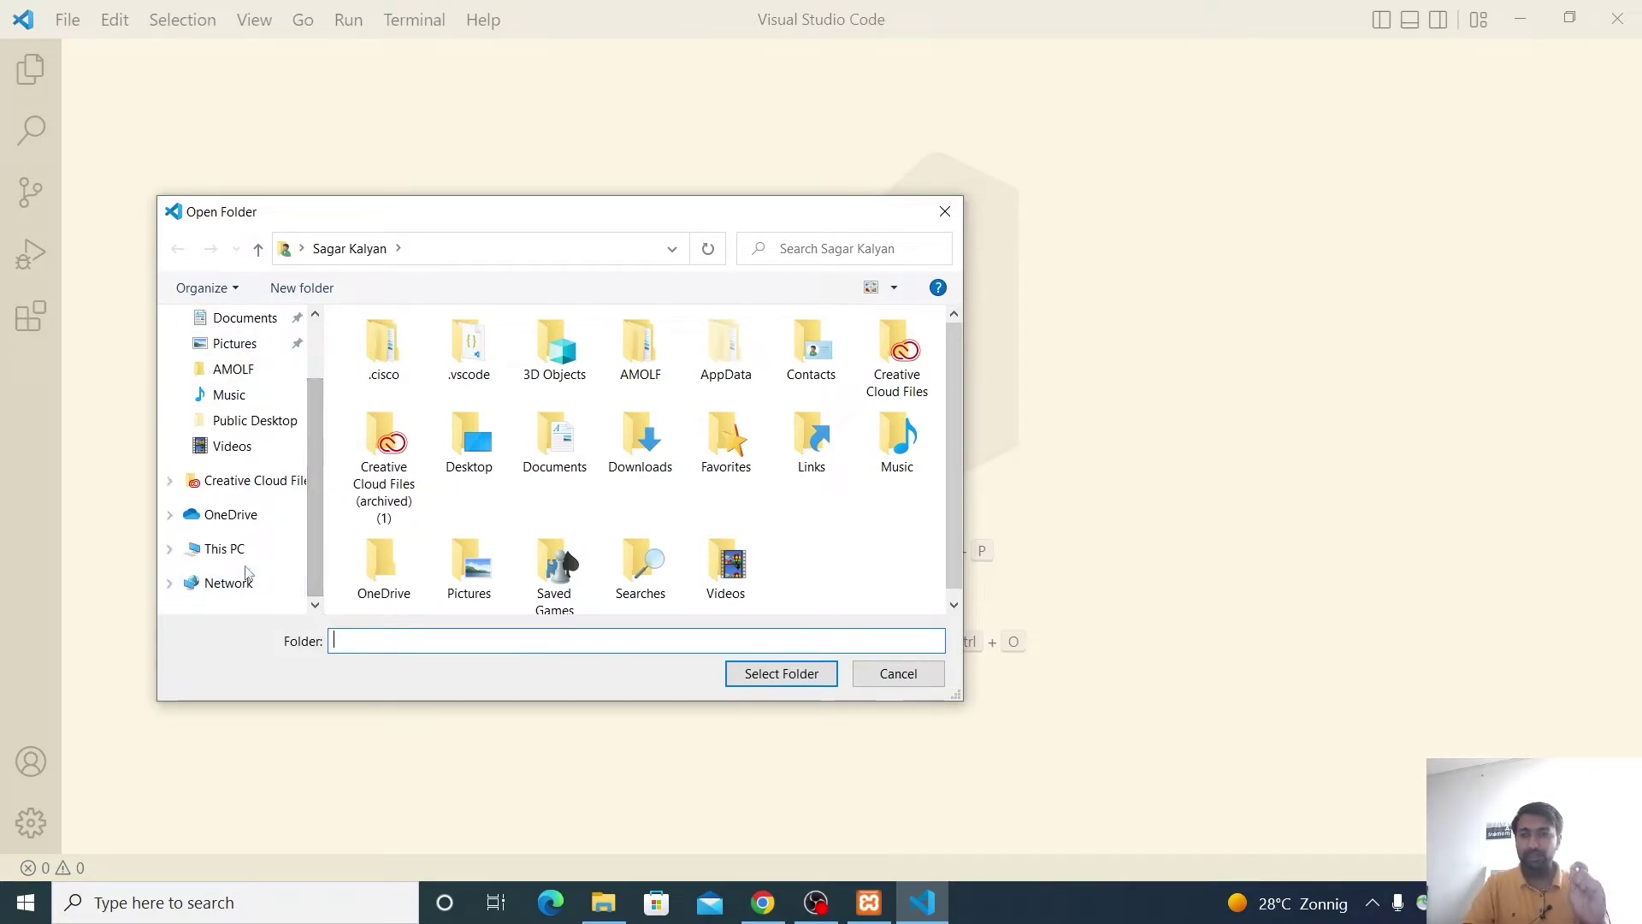
pyautogui.click(242, 552)
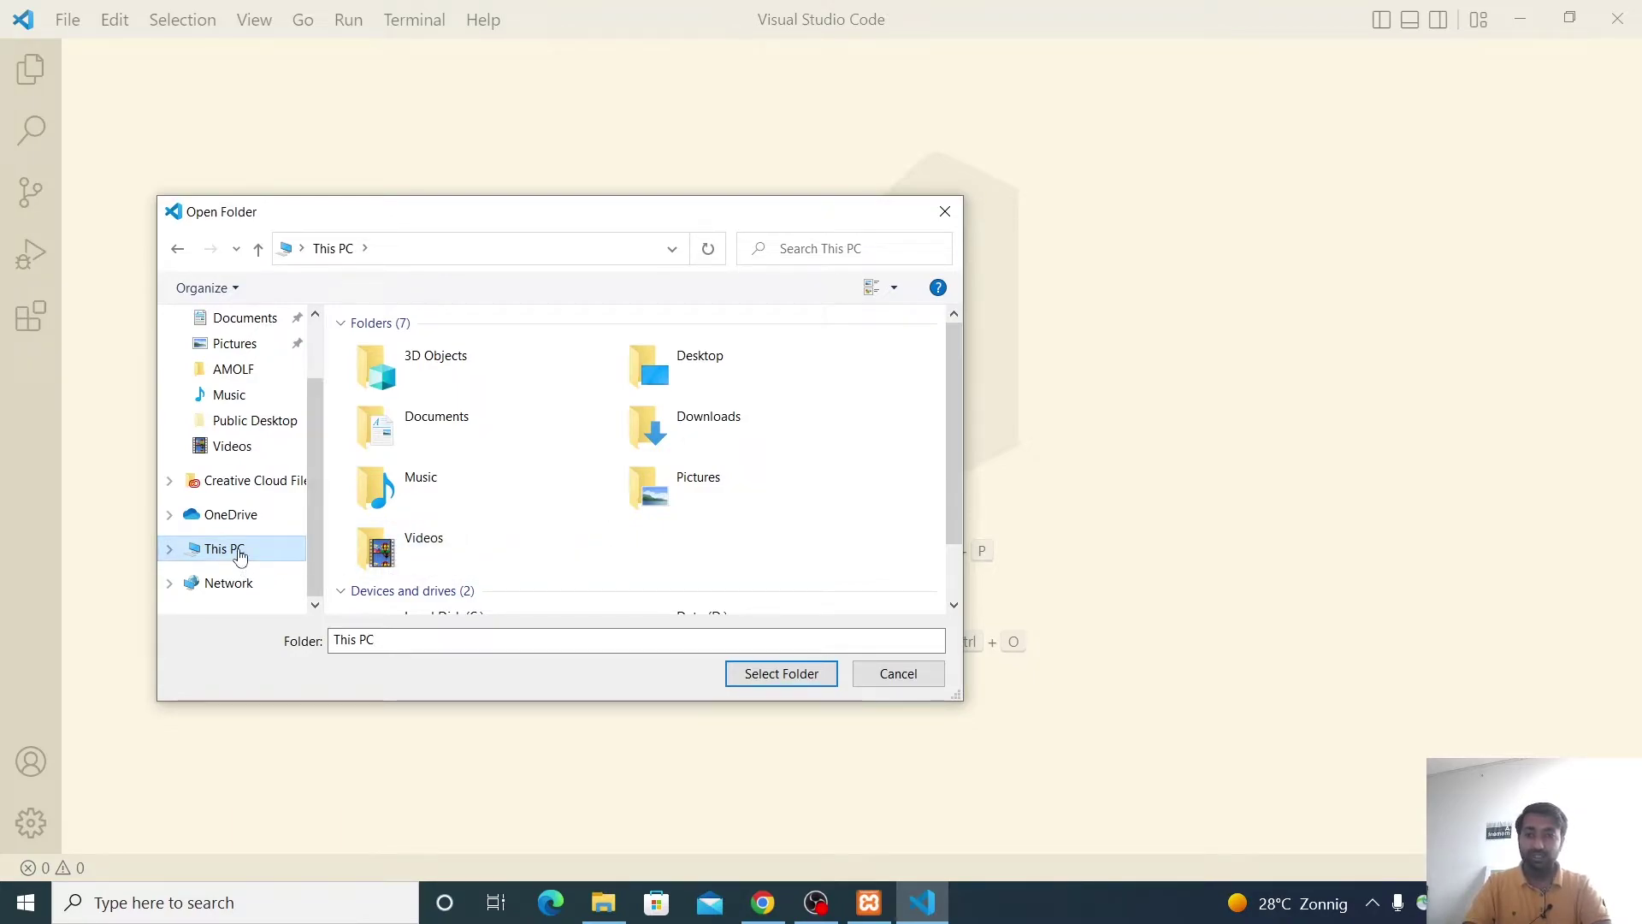
pyautogui.click(505, 551)
pyautogui.press('Down')
pyautogui.press('Down')
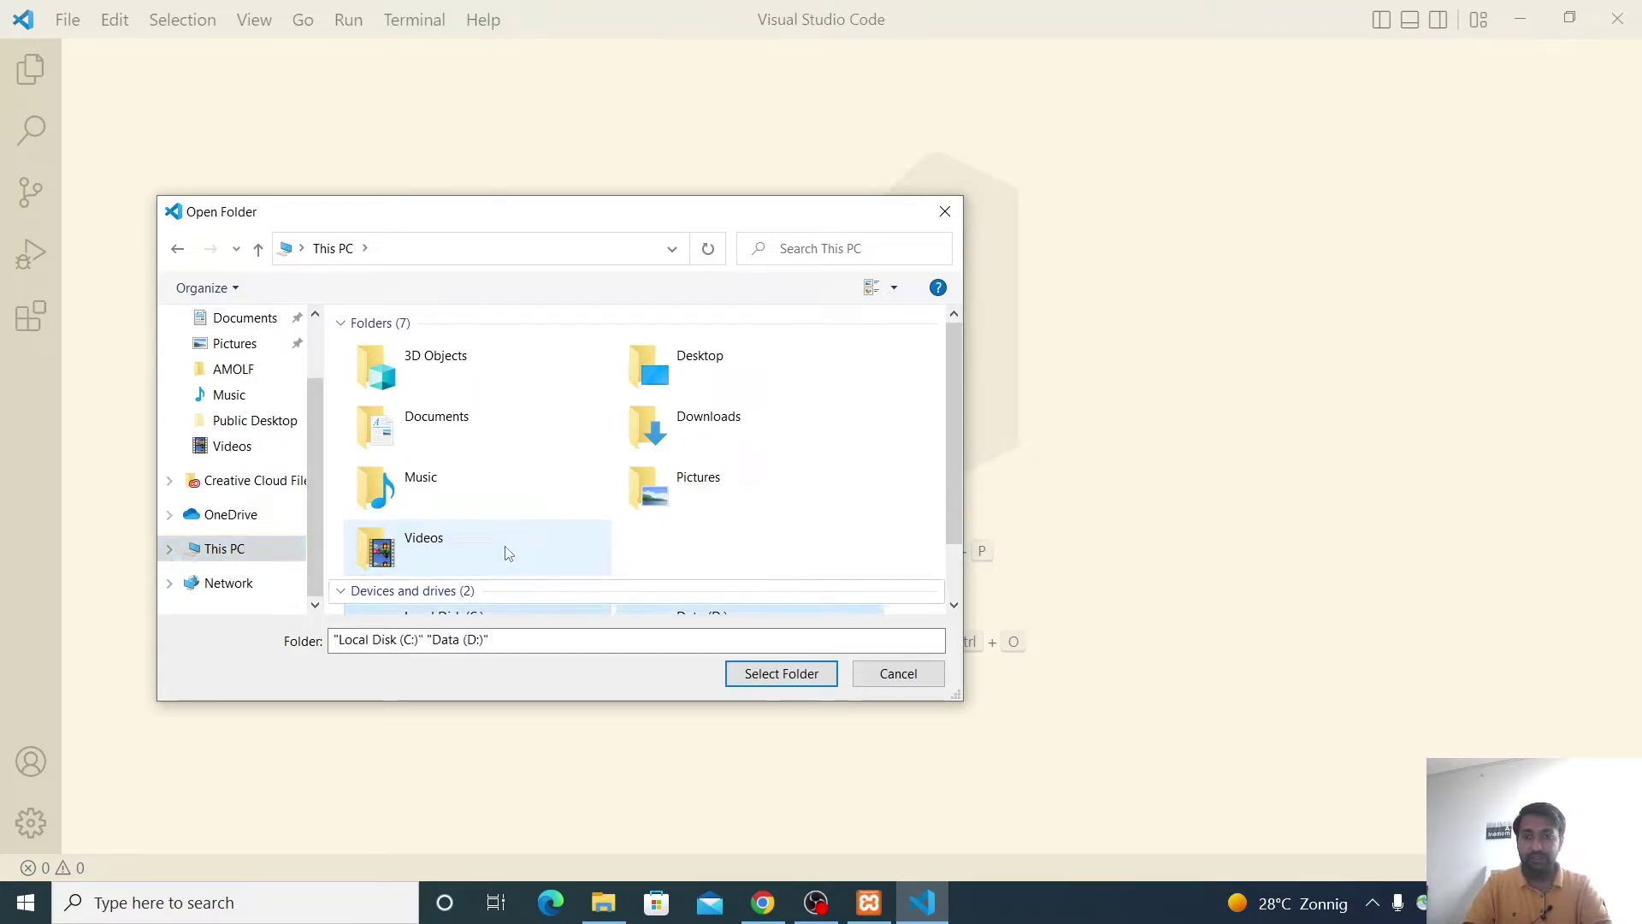
pyautogui.doubleClick(479, 568)
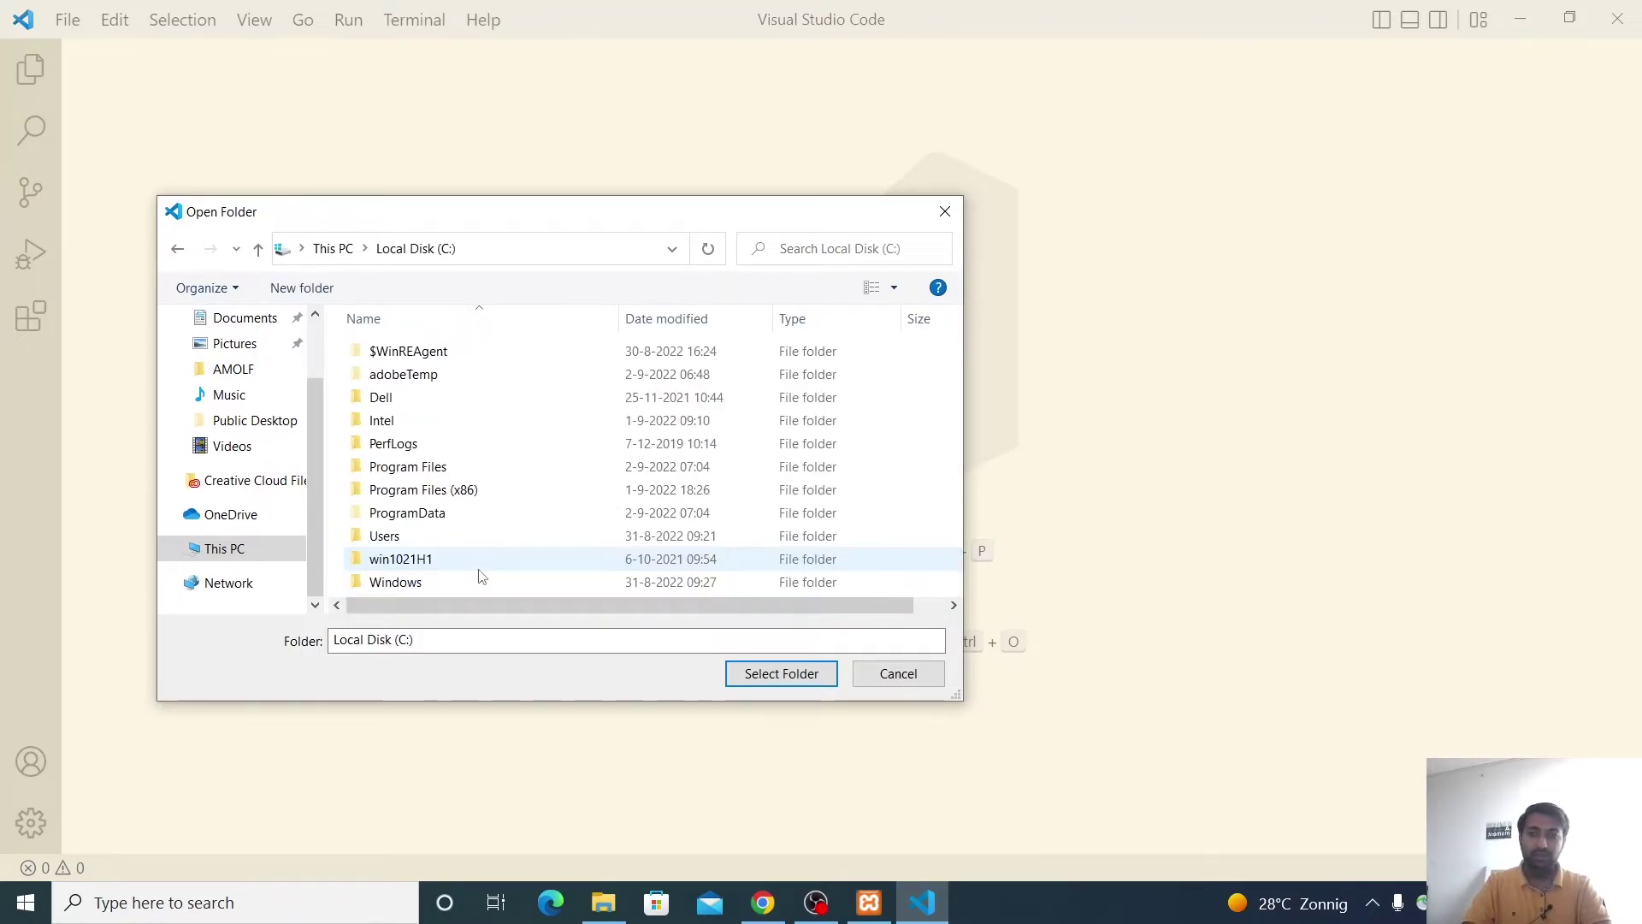
pyautogui.doubleClick(414, 535)
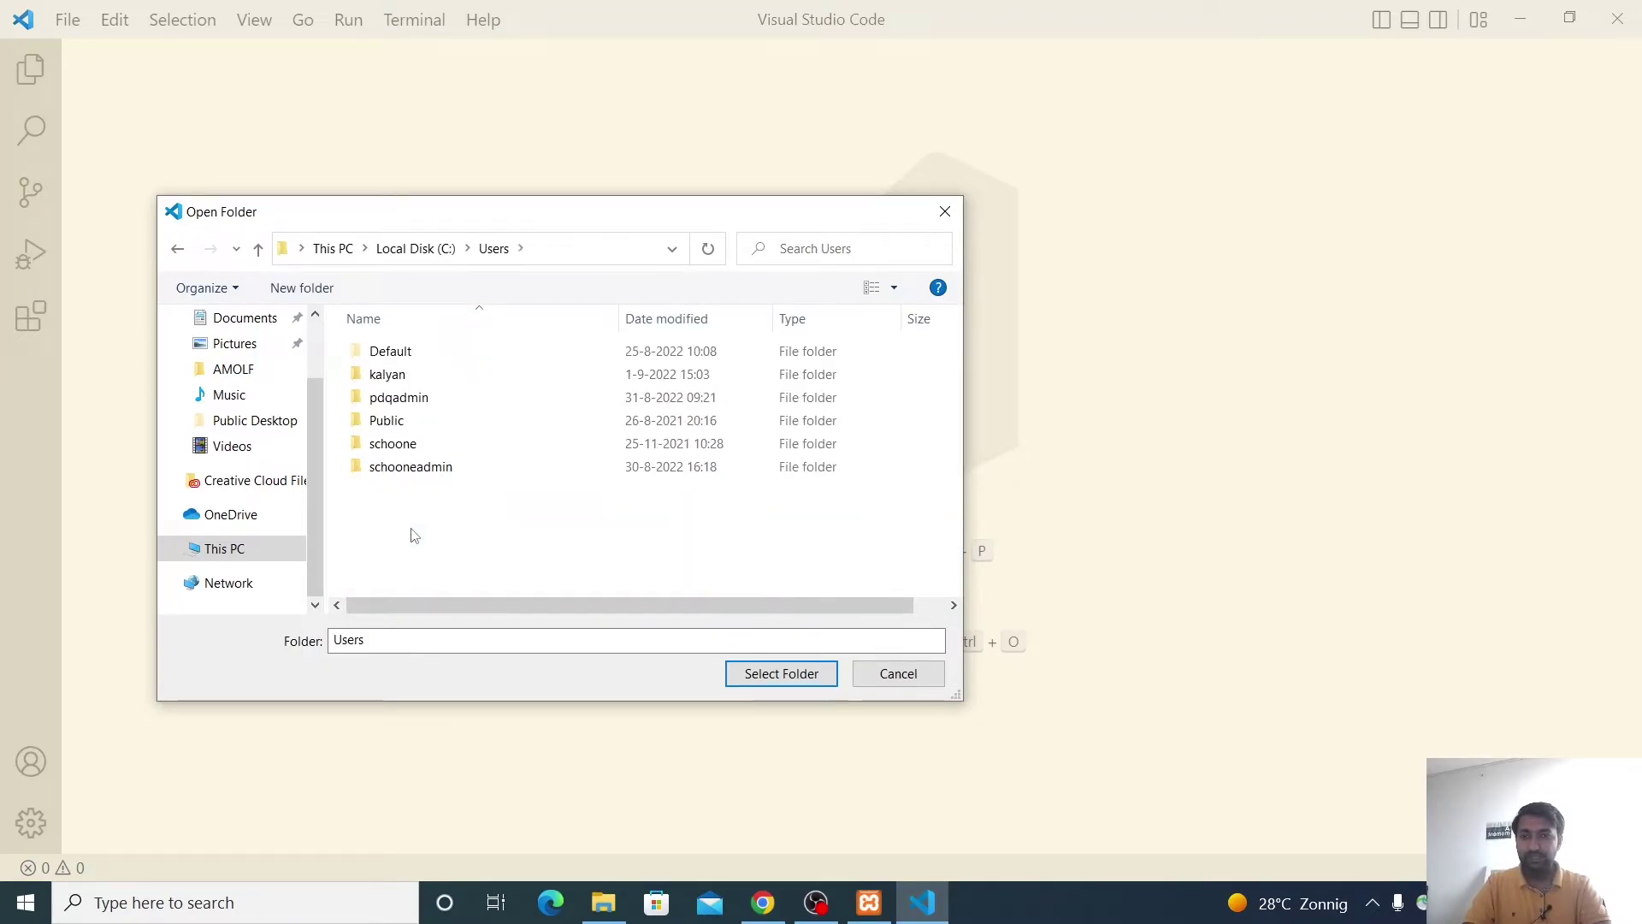
pyautogui.doubleClick(390, 374)
pyautogui.doubleClick(388, 427)
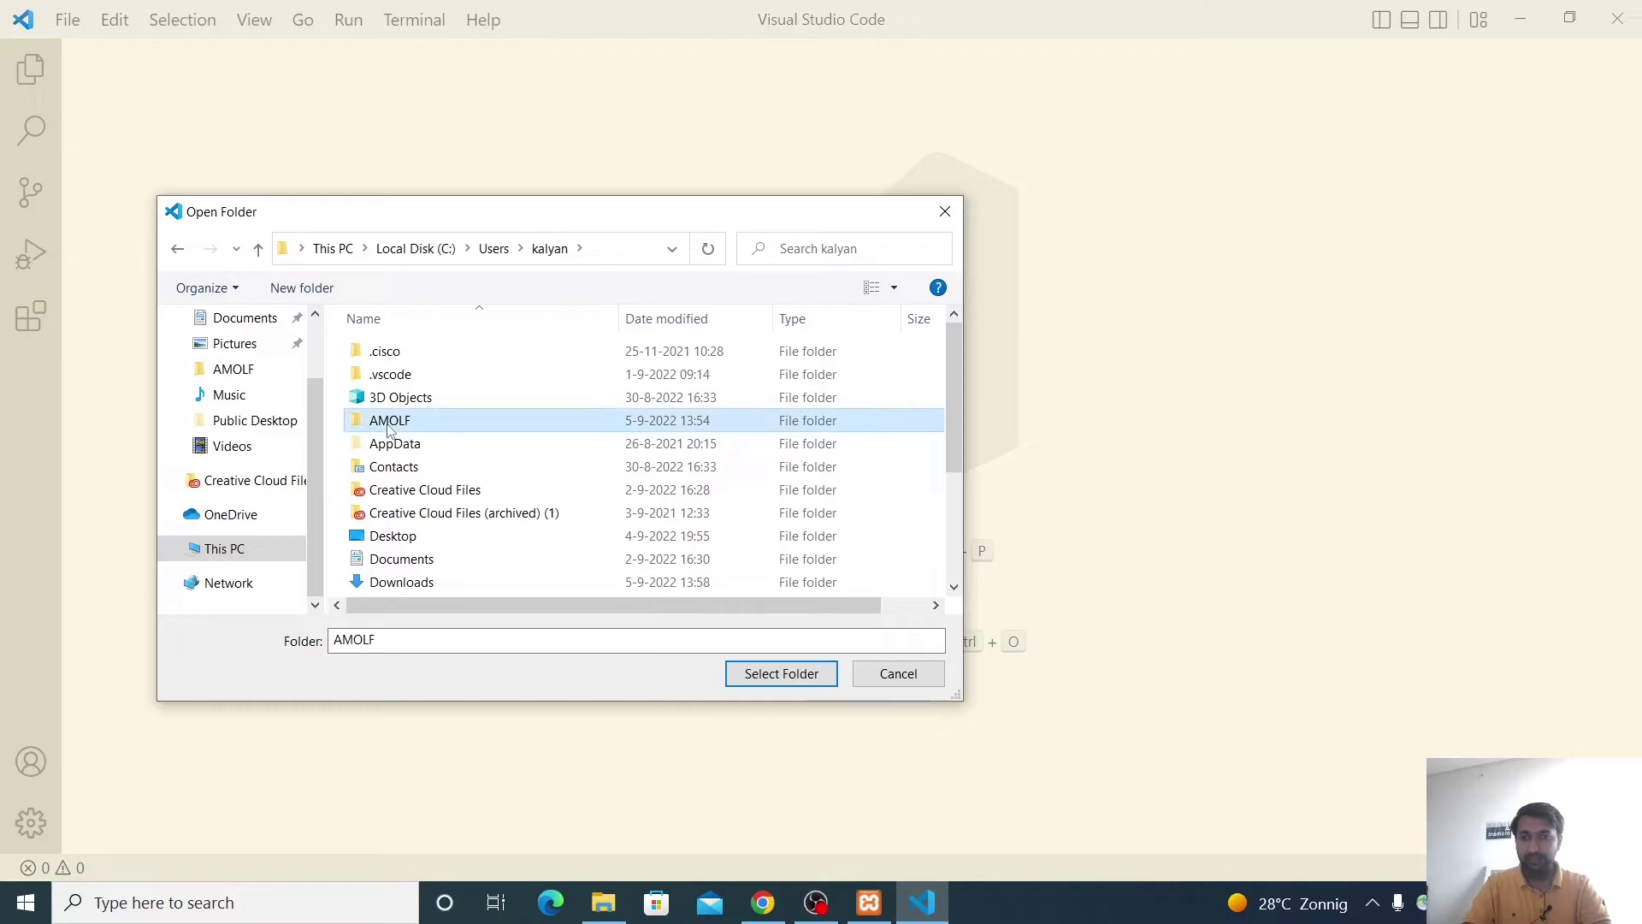
pyautogui.doubleClick(379, 375)
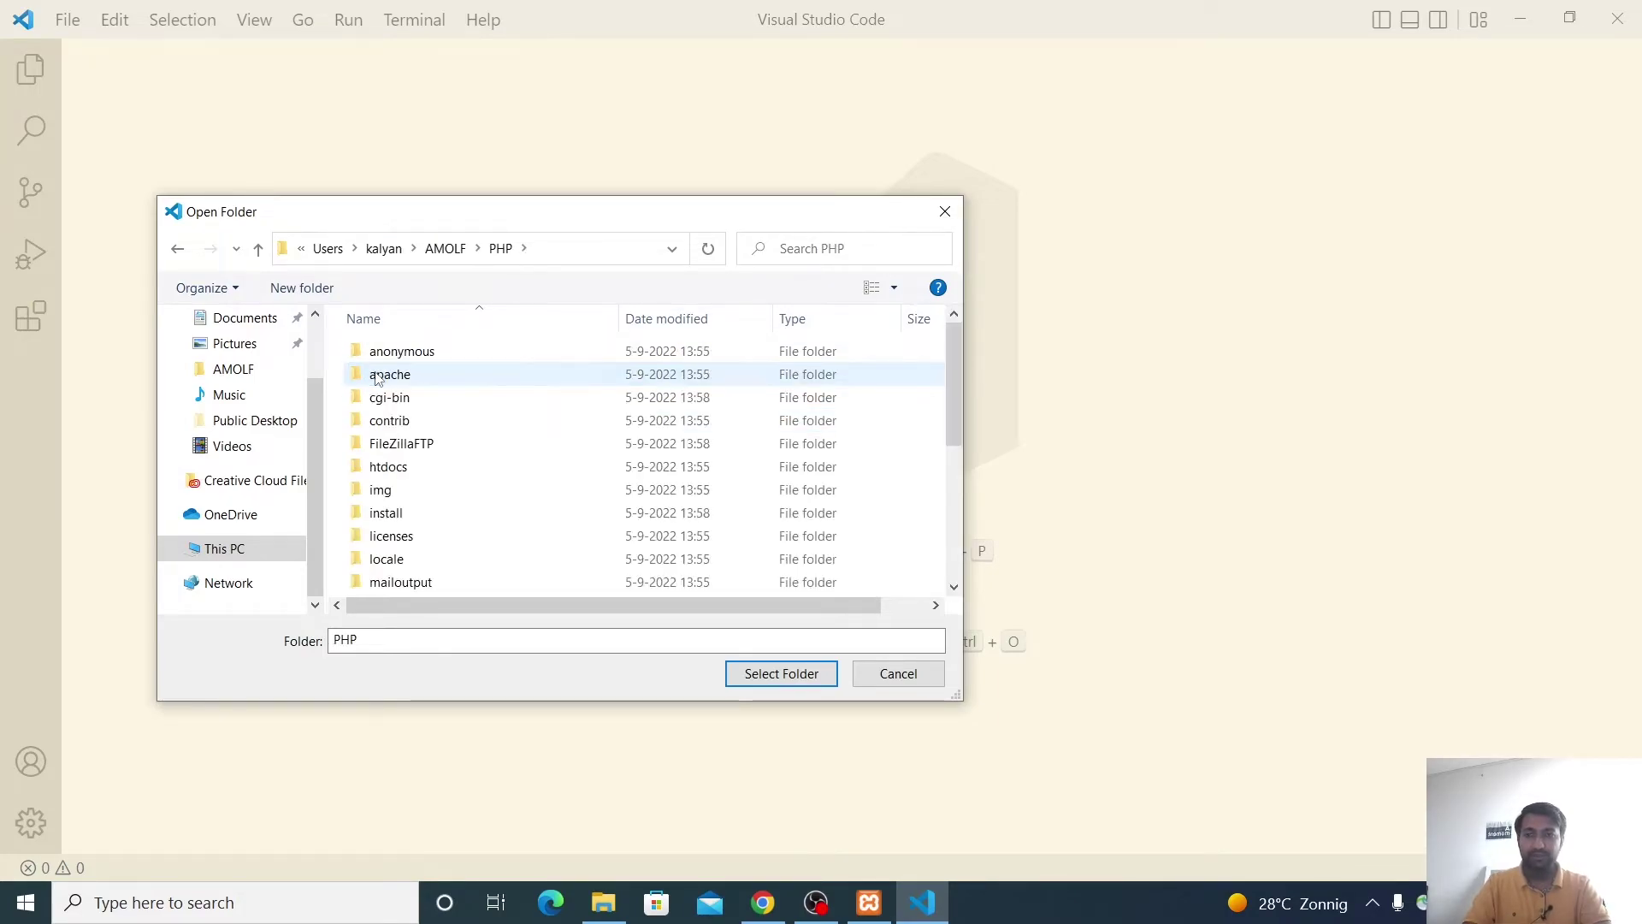
# - Look through the subfolders of the PHP folder and enter htdocs
pyautogui.press('Down')
pyautogui.press('Down')
pyautogui.press('Down')
pyautogui.press('Down')
pyautogui.press('Down')
pyautogui.press('Down')
pyautogui.press('Down')
pyautogui.press('Down')
pyautogui.press('Down')
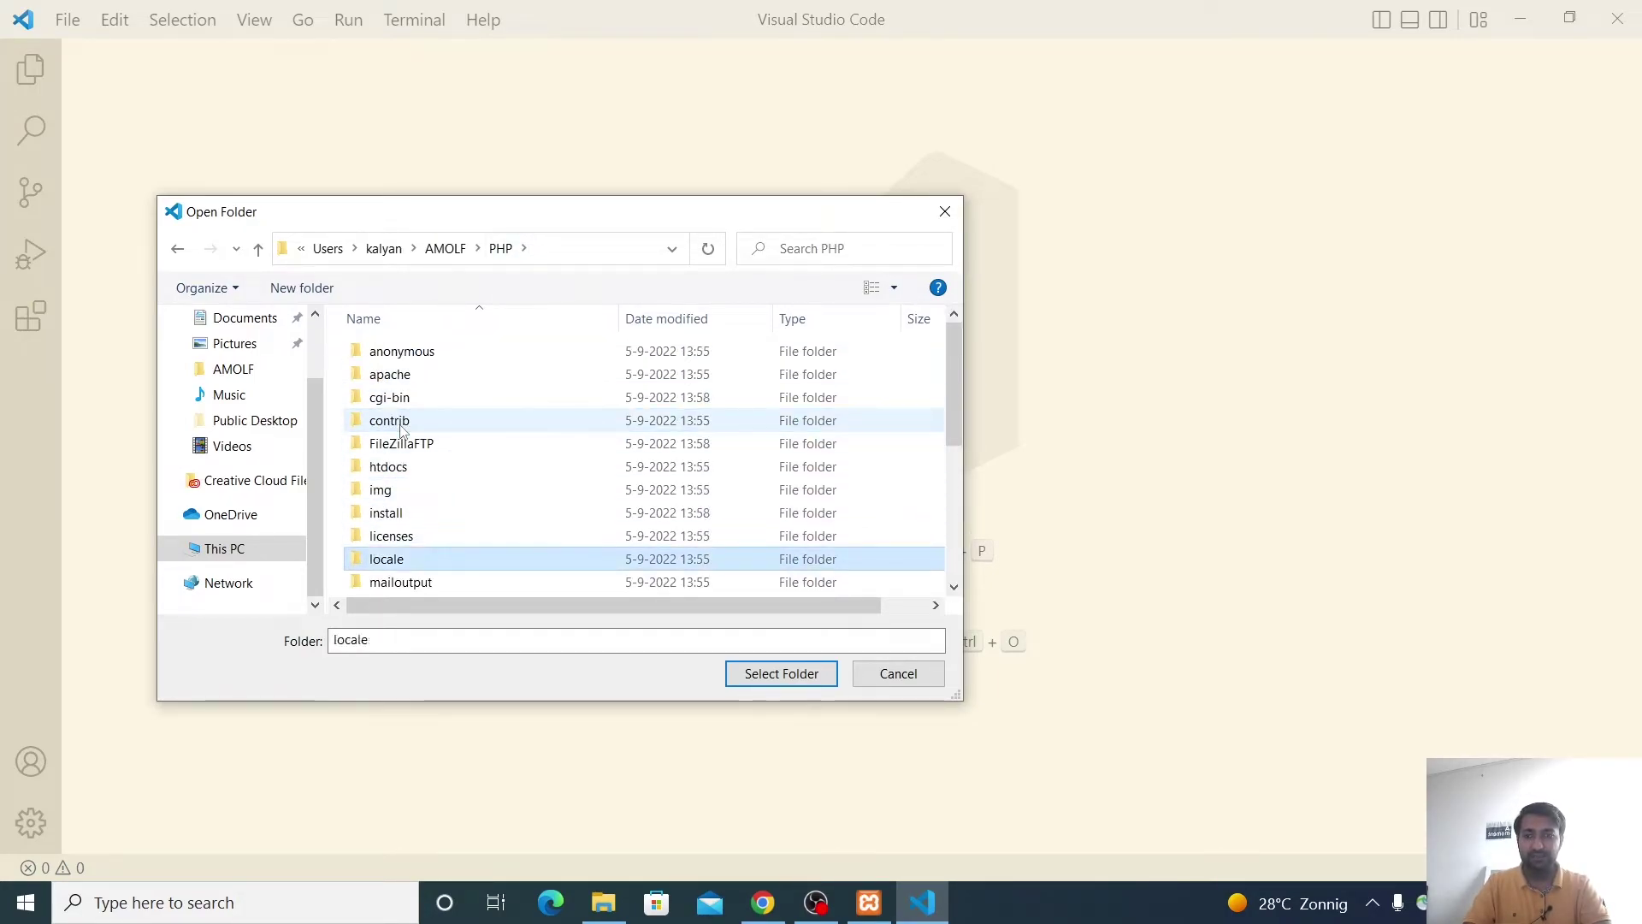
pyautogui.press('Down')
pyautogui.press('Down')
pyautogui.press('Down')
pyautogui.press('Down')
pyautogui.press('Down')
pyautogui.press('Down')
pyautogui.press('Down')
pyautogui.press('Down')
pyautogui.press('Down')
pyautogui.press('Down')
pyautogui.press('Down')
pyautogui.press('Down')
pyautogui.press('Down')
pyautogui.press('Up')
pyautogui.press('Up')
pyautogui.press('Up')
pyautogui.press('Up')
pyautogui.press('Up')
pyautogui.press('Up')
pyautogui.press('Up')
pyautogui.press('Up')
pyautogui.press('Up')
pyautogui.press('Up')
pyautogui.press('Up')
pyautogui.press('Up')
pyautogui.press('Up')
pyautogui.press('Up')
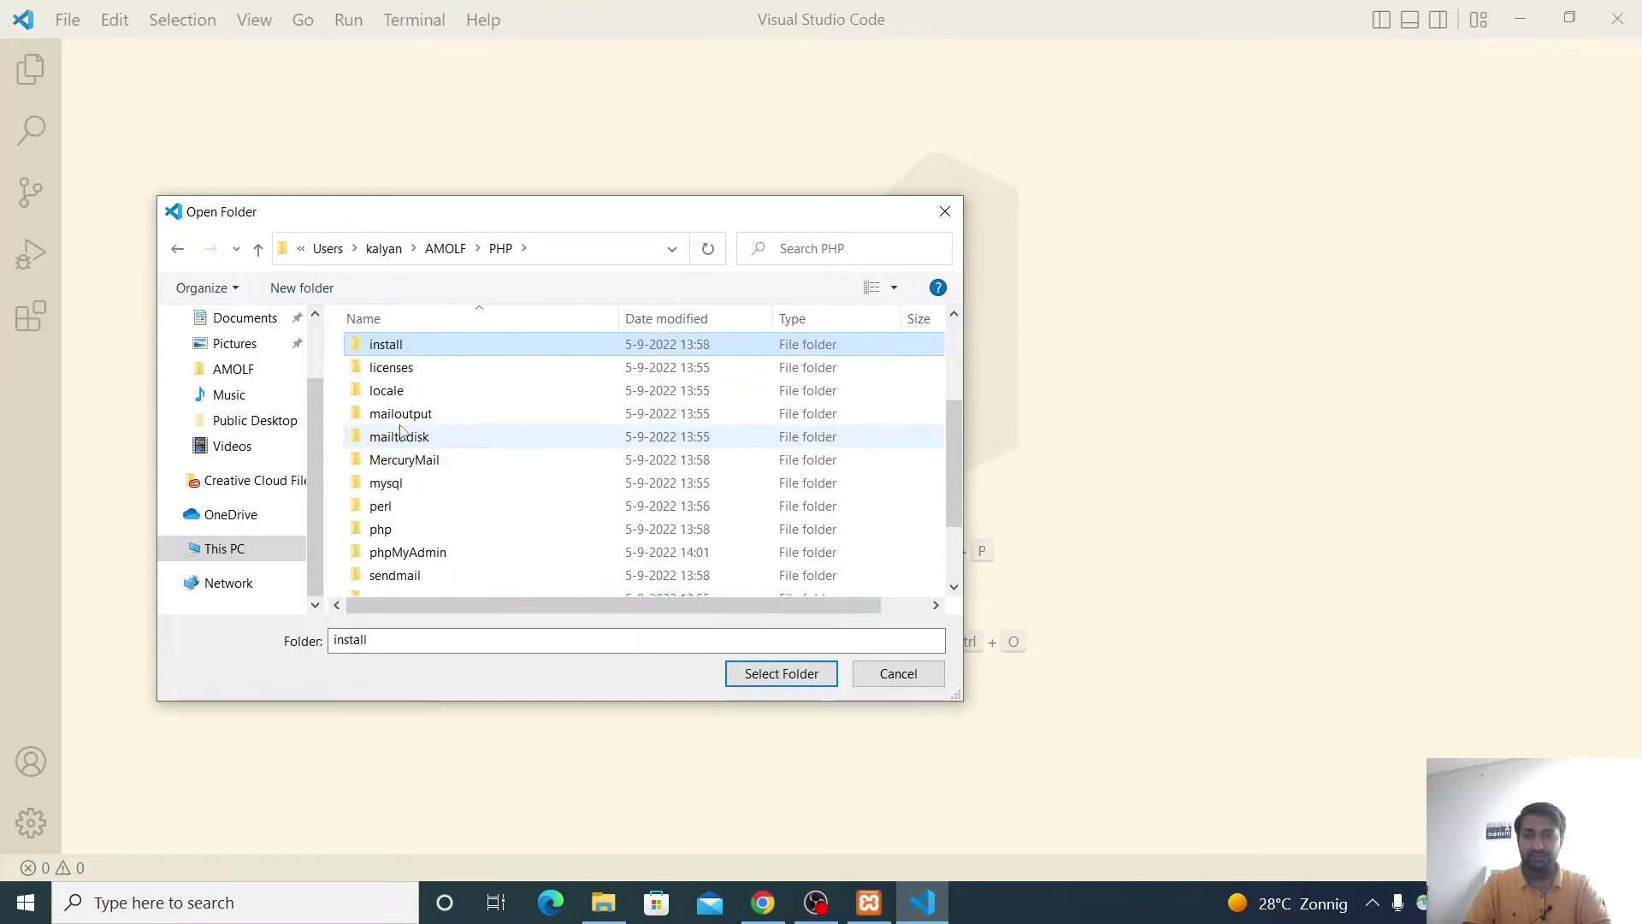
pyautogui.press('Up')
pyautogui.press('Up')
pyautogui.press('Up')
pyautogui.press('Up')
pyautogui.press('Up')
pyautogui.press('Up')
pyautogui.press('Up')
pyautogui.press('Up')
pyautogui.doubleClick(400, 470)
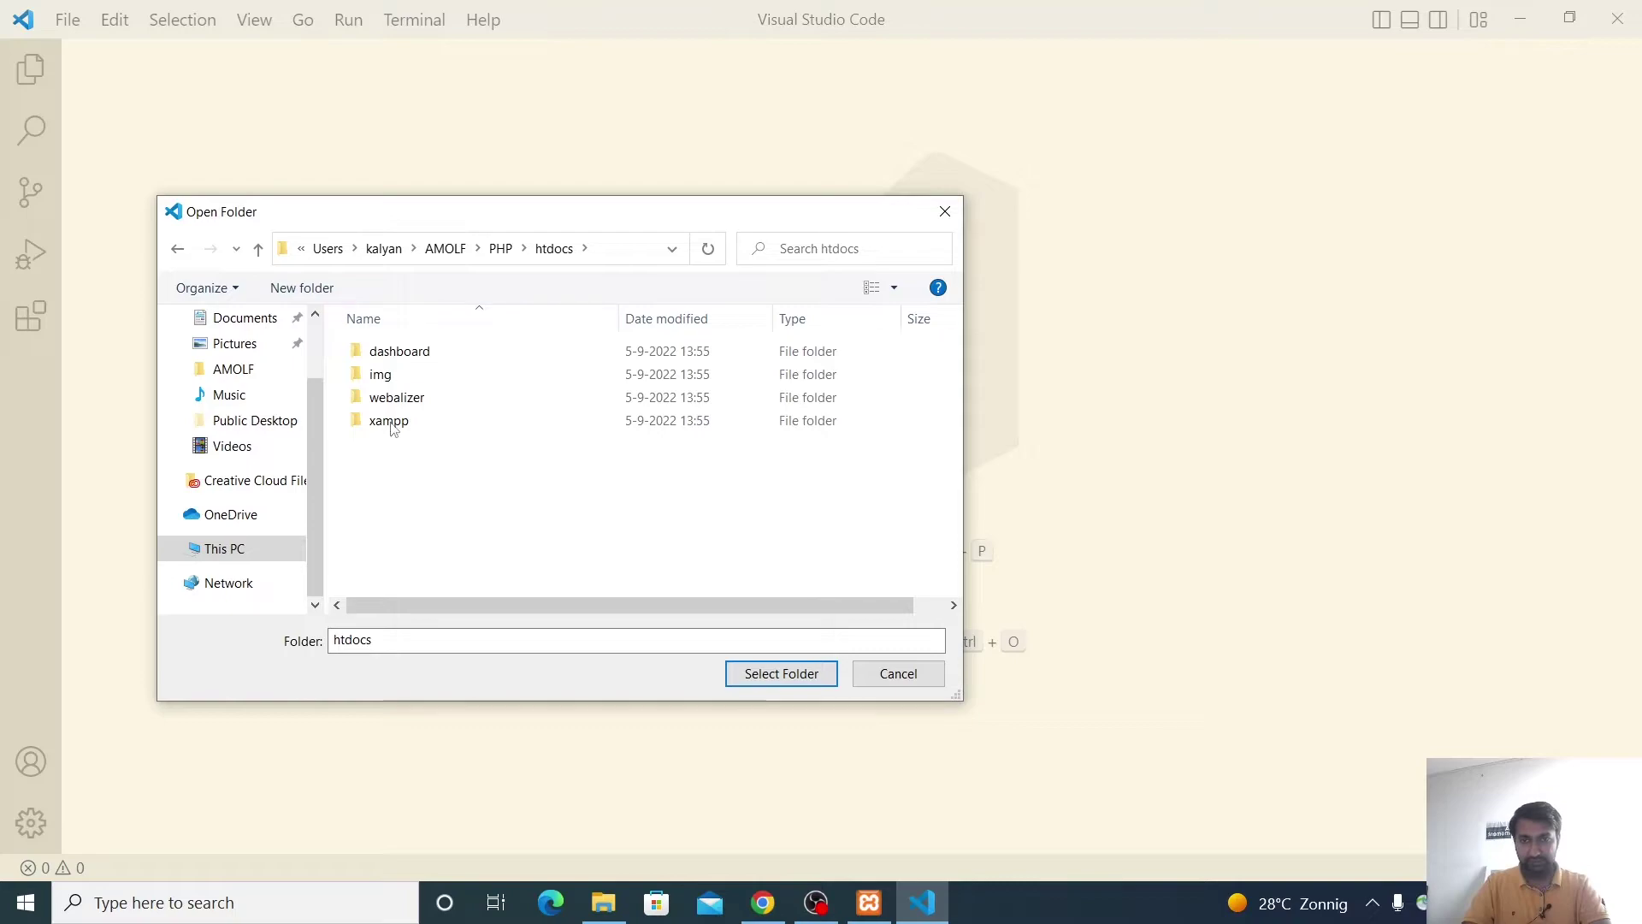
# - Create a new folder named php inside htdocs
pyautogui.rightClick(470, 526)
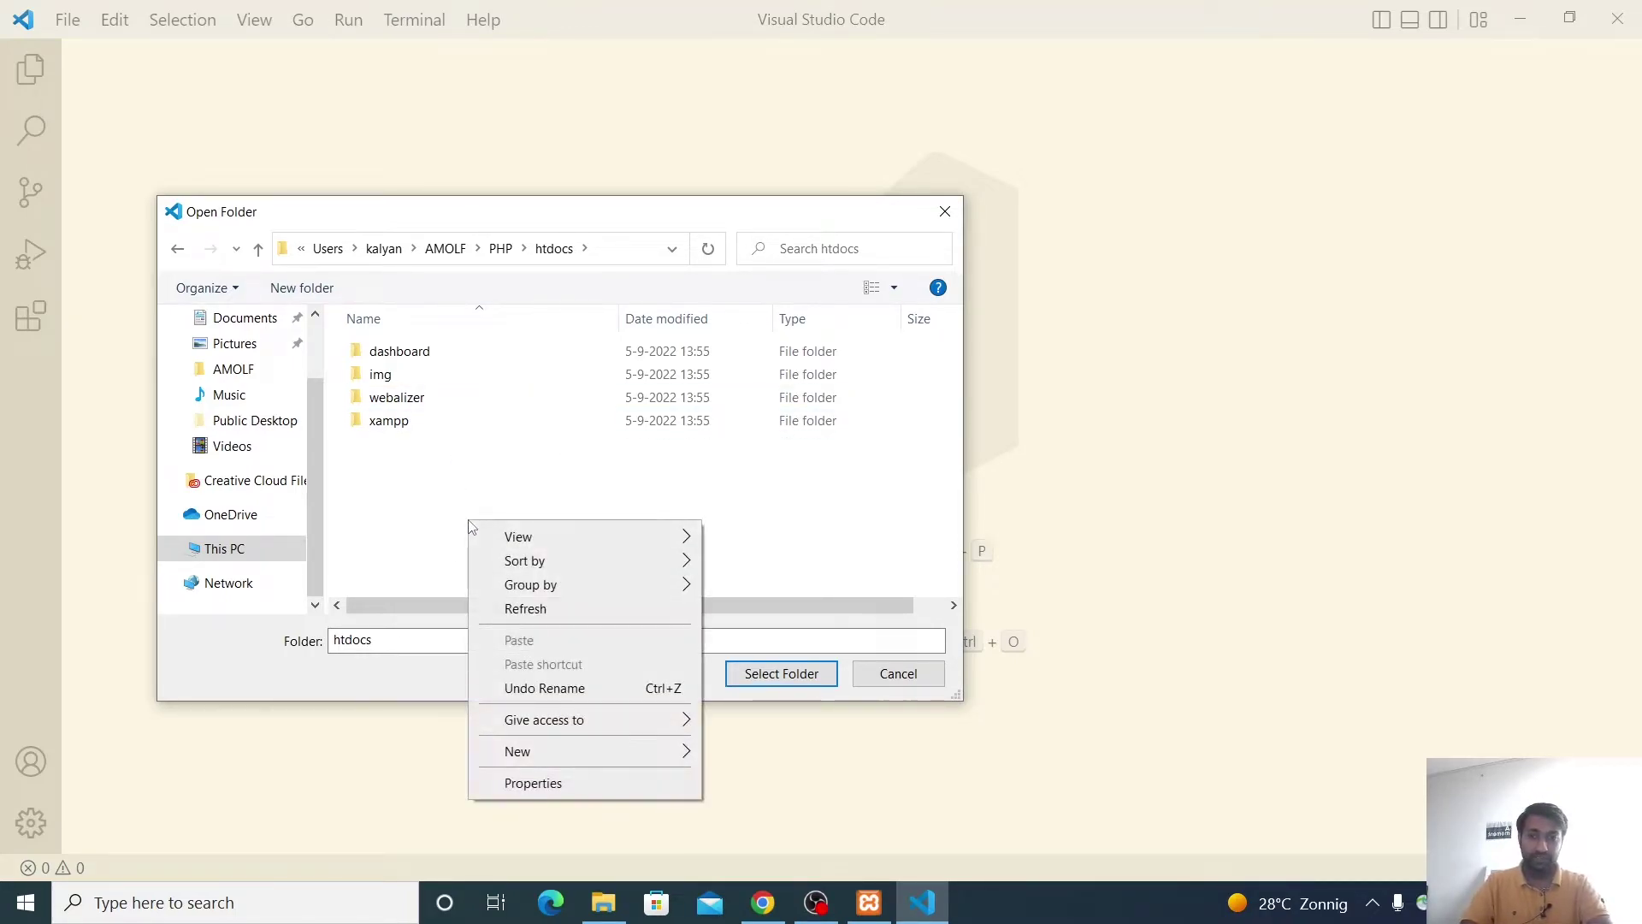
pyautogui.moveTo(541, 753)
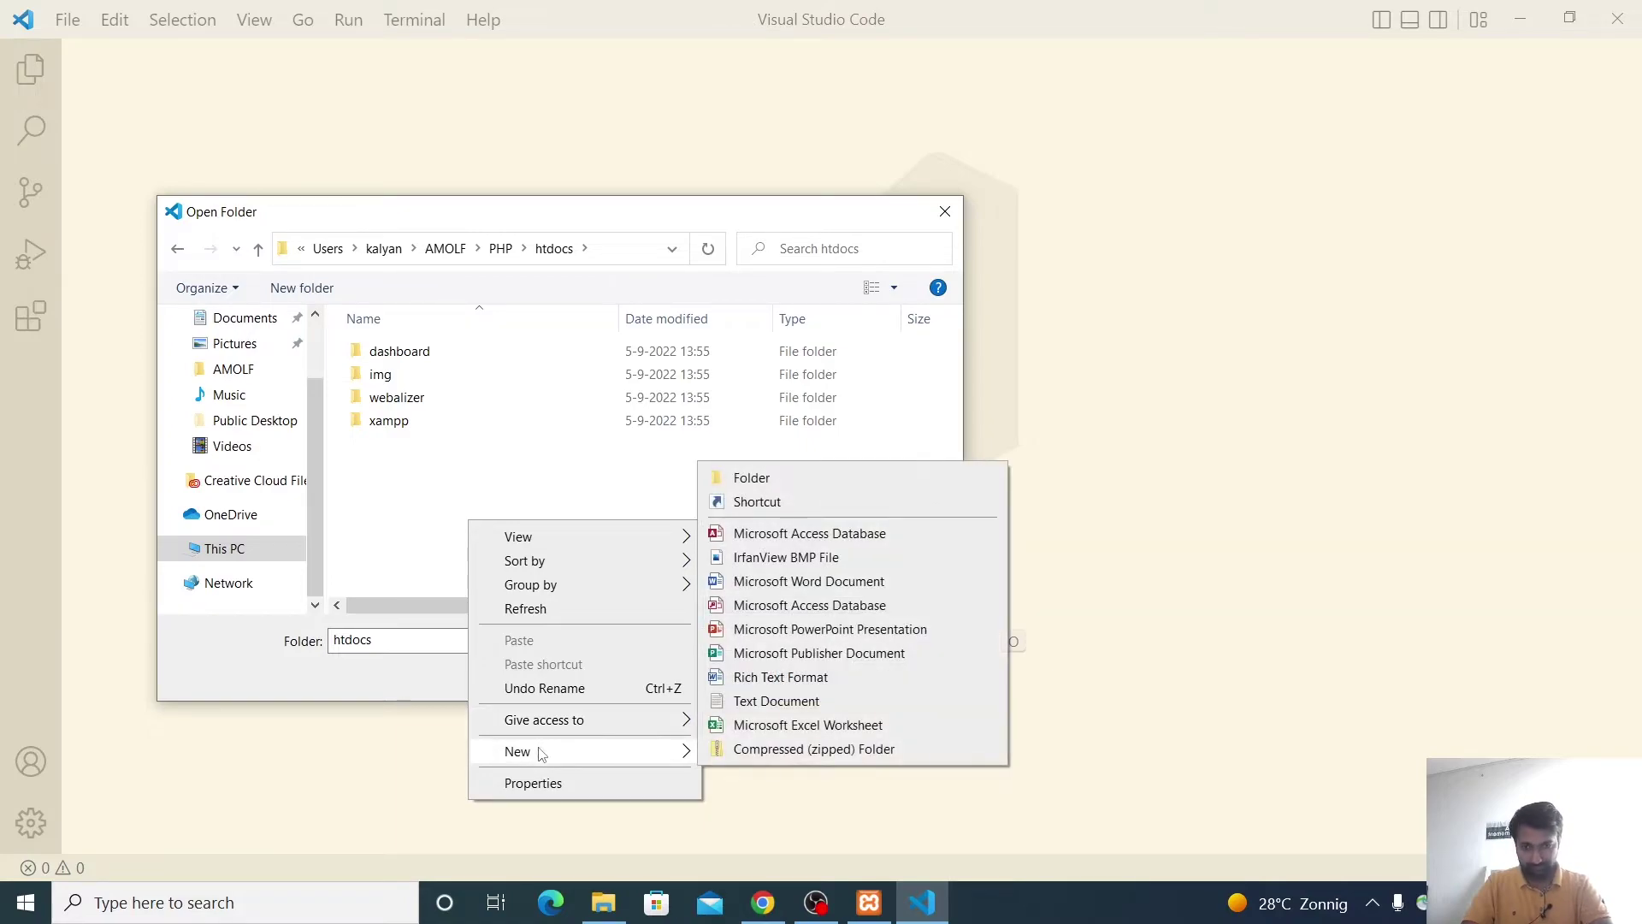
pyautogui.click(740, 482)
pyautogui.press('BackSpace')
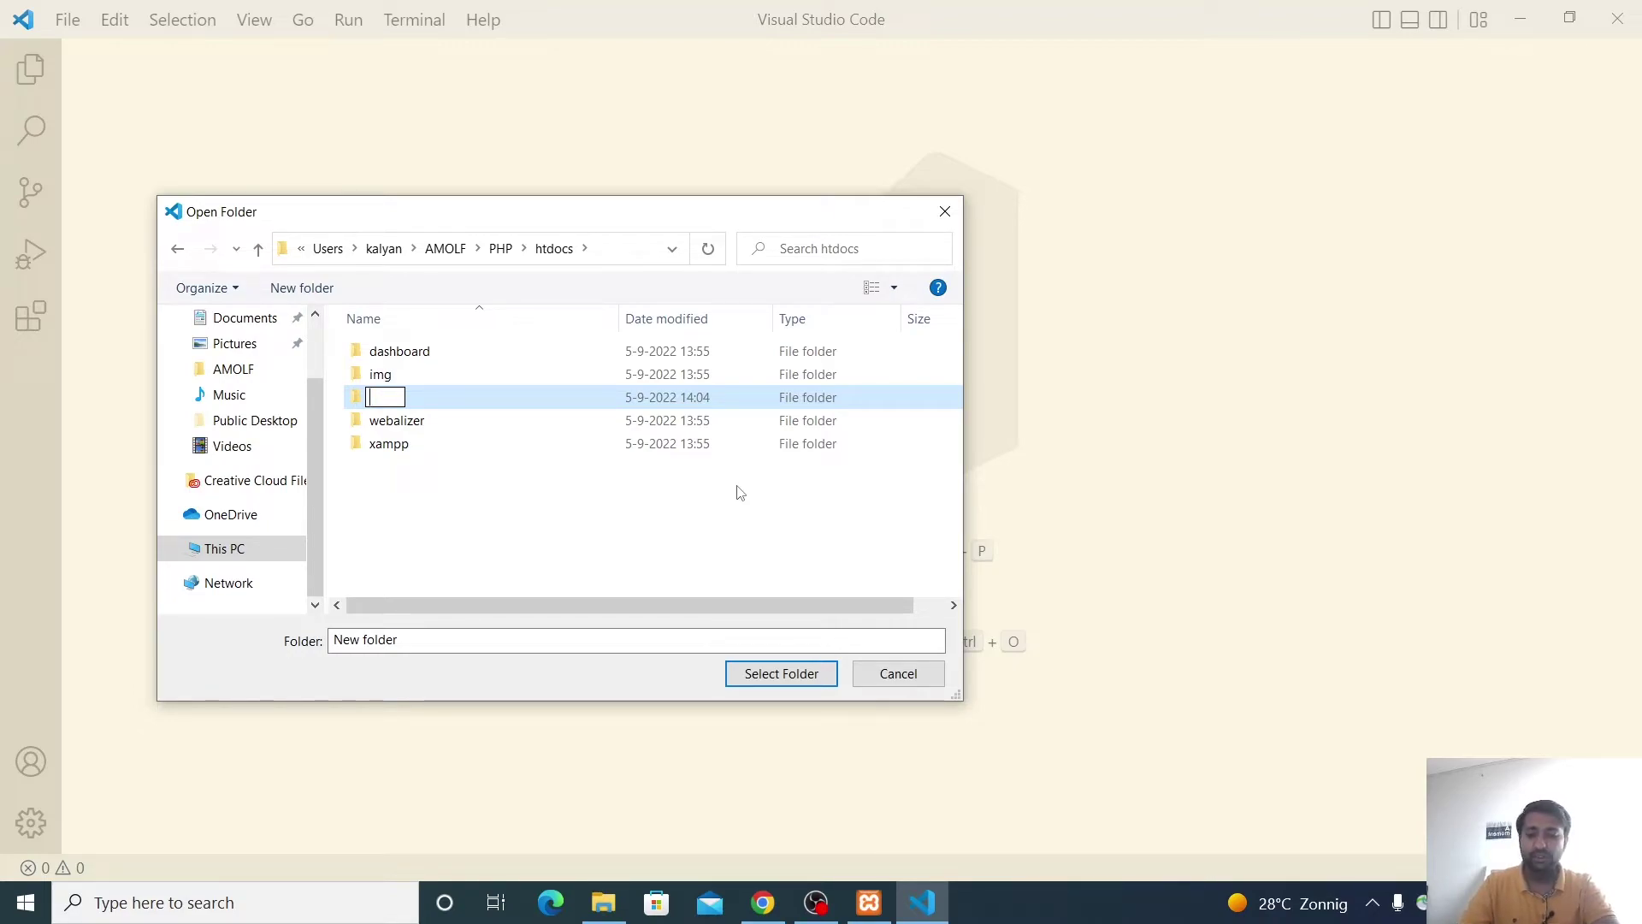
pyautogui.write('PHP Projects')
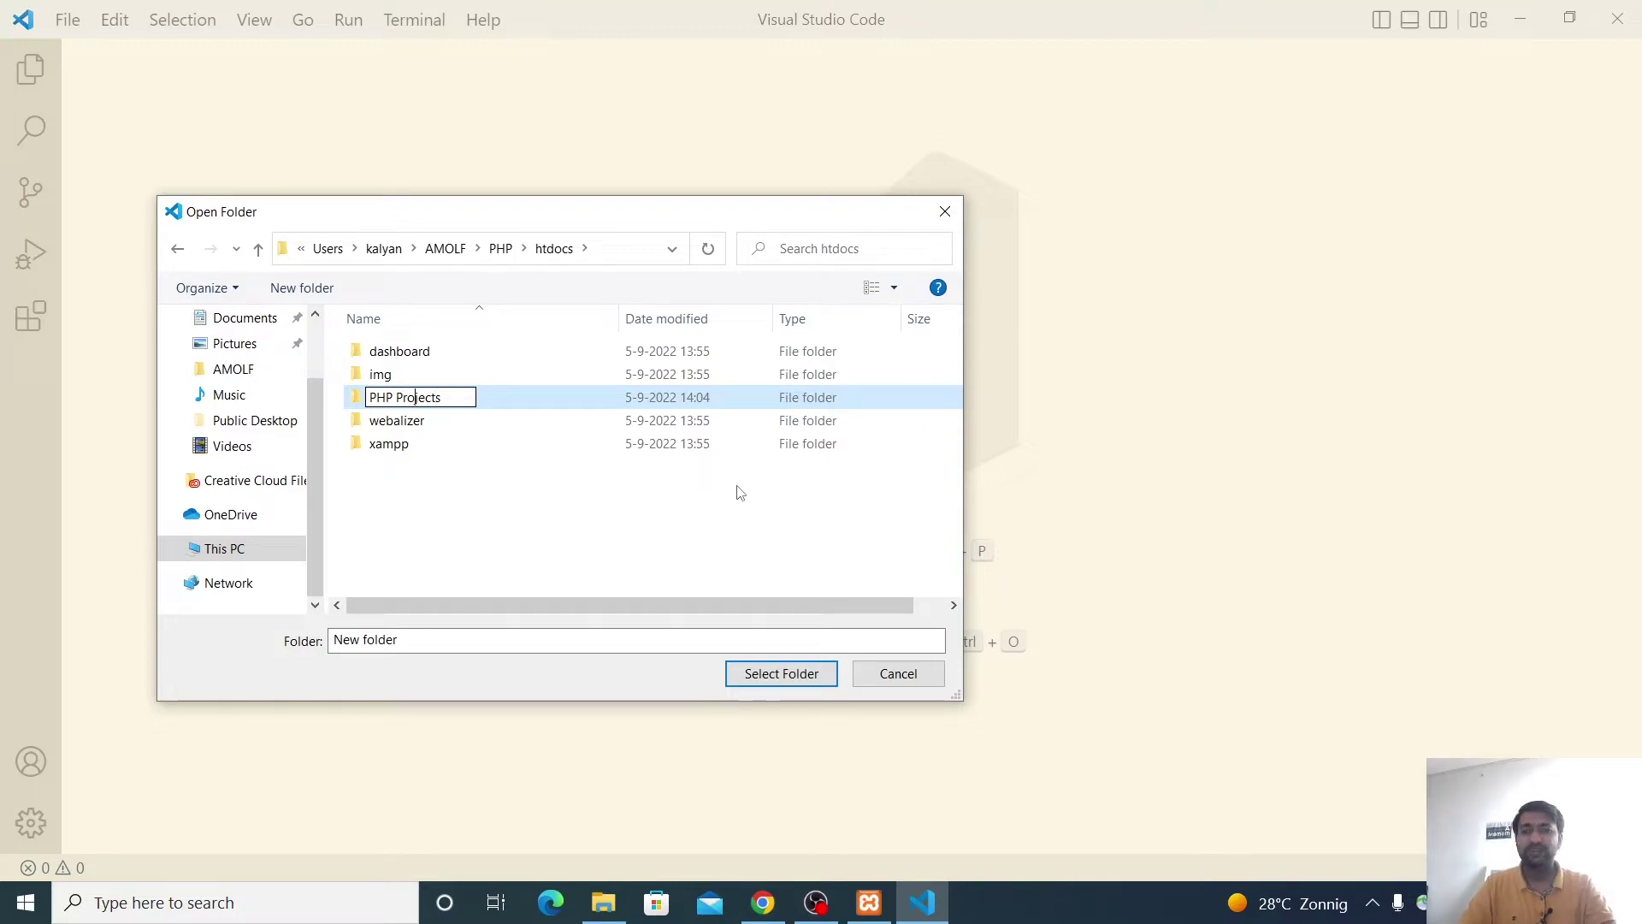
pyautogui.press('BackSpace')
pyautogui.press('BackSpace')
pyautogui.press('BackSpace')
pyautogui.press('BackSpace')
pyautogui.press('BackSpace')
pyautogui.press('BackSpace')
pyautogui.press('BackSpace')
pyautogui.press('BackSpace')
pyautogui.press('BackSpace')
pyautogui.press('BackSpace')
pyautogui.press('BackSpace')
pyautogui.press('BackSpace')
pyautogui.write('php')
pyautogui.press('Return')
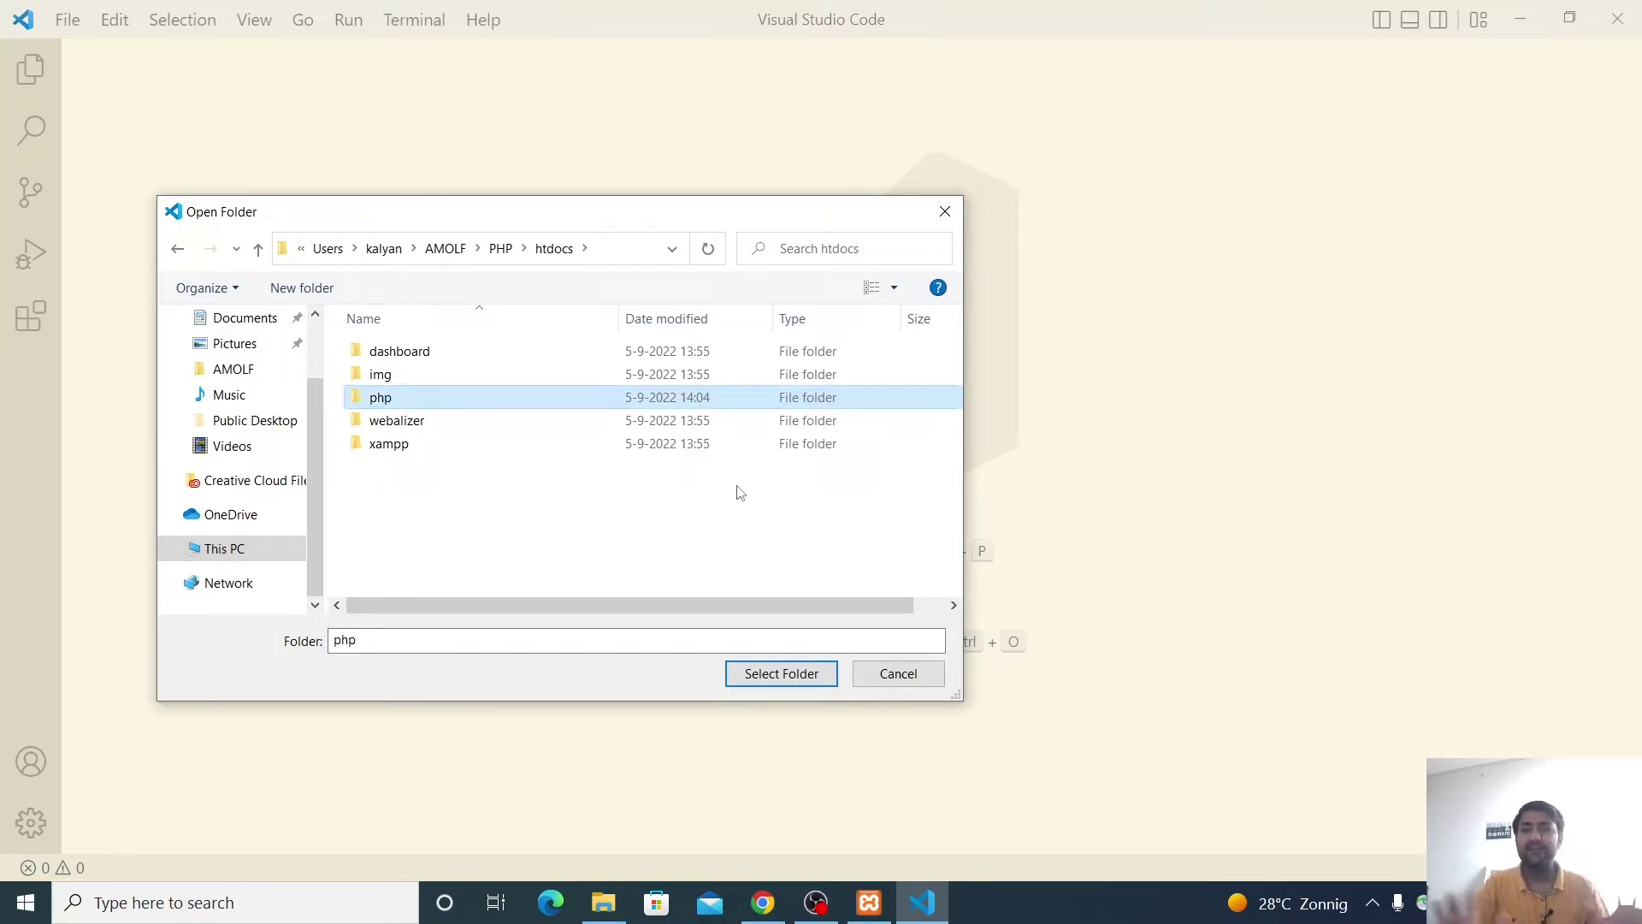
# - Open the new php folder as the workspace and trust its authors, including all files in the parent folder htdocs
pyautogui.doubleClick(462, 407)
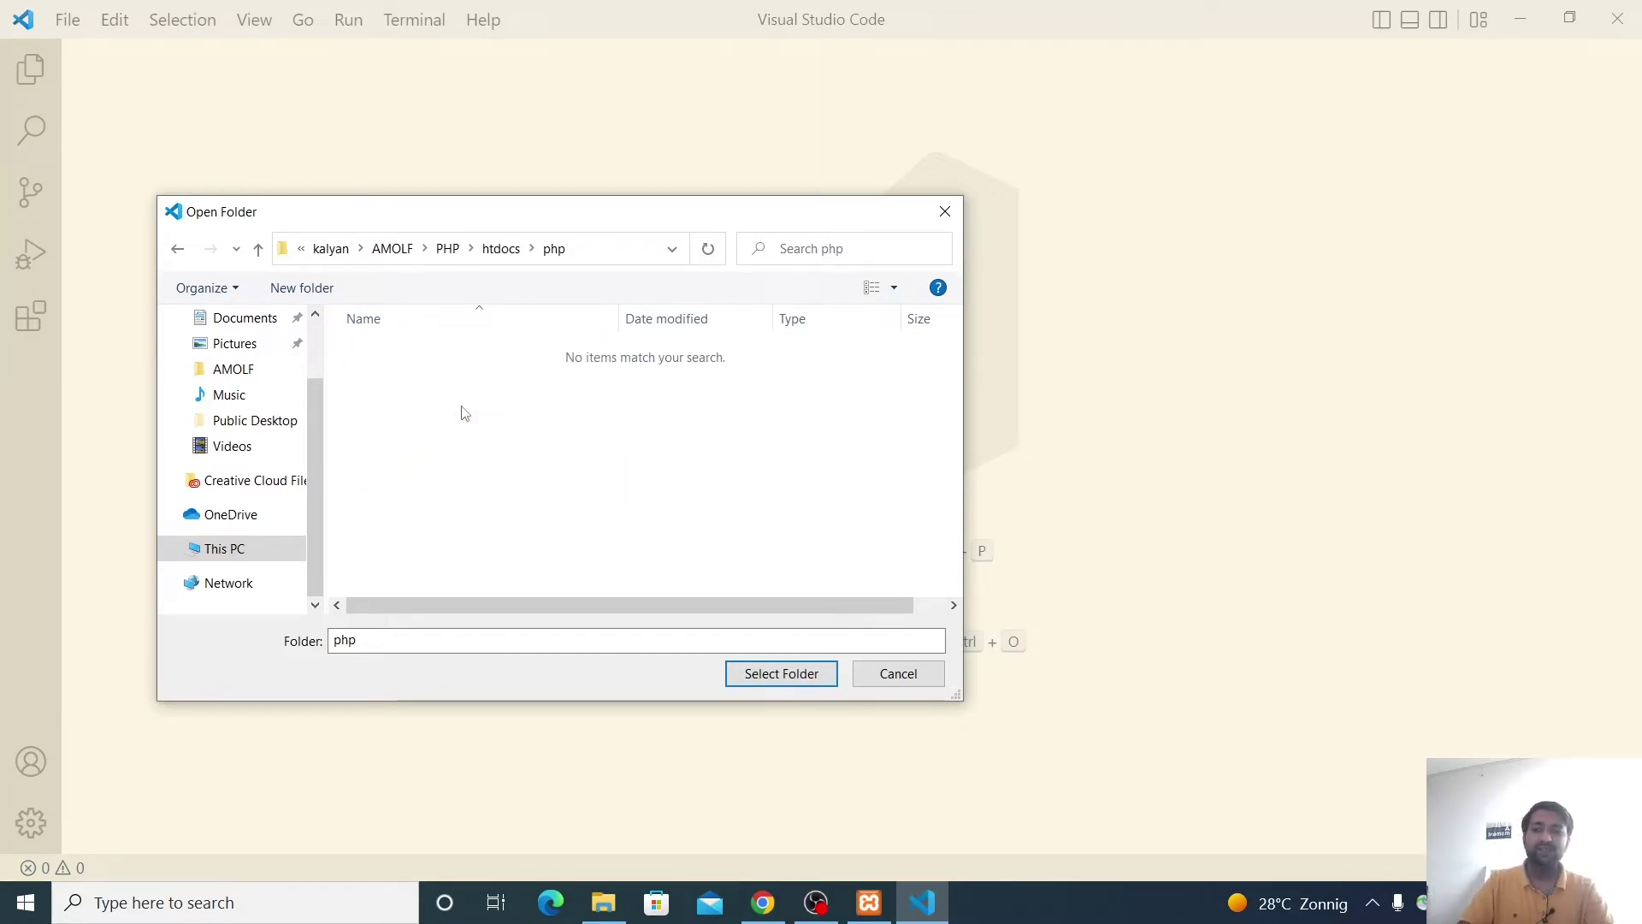
pyautogui.click(740, 674)
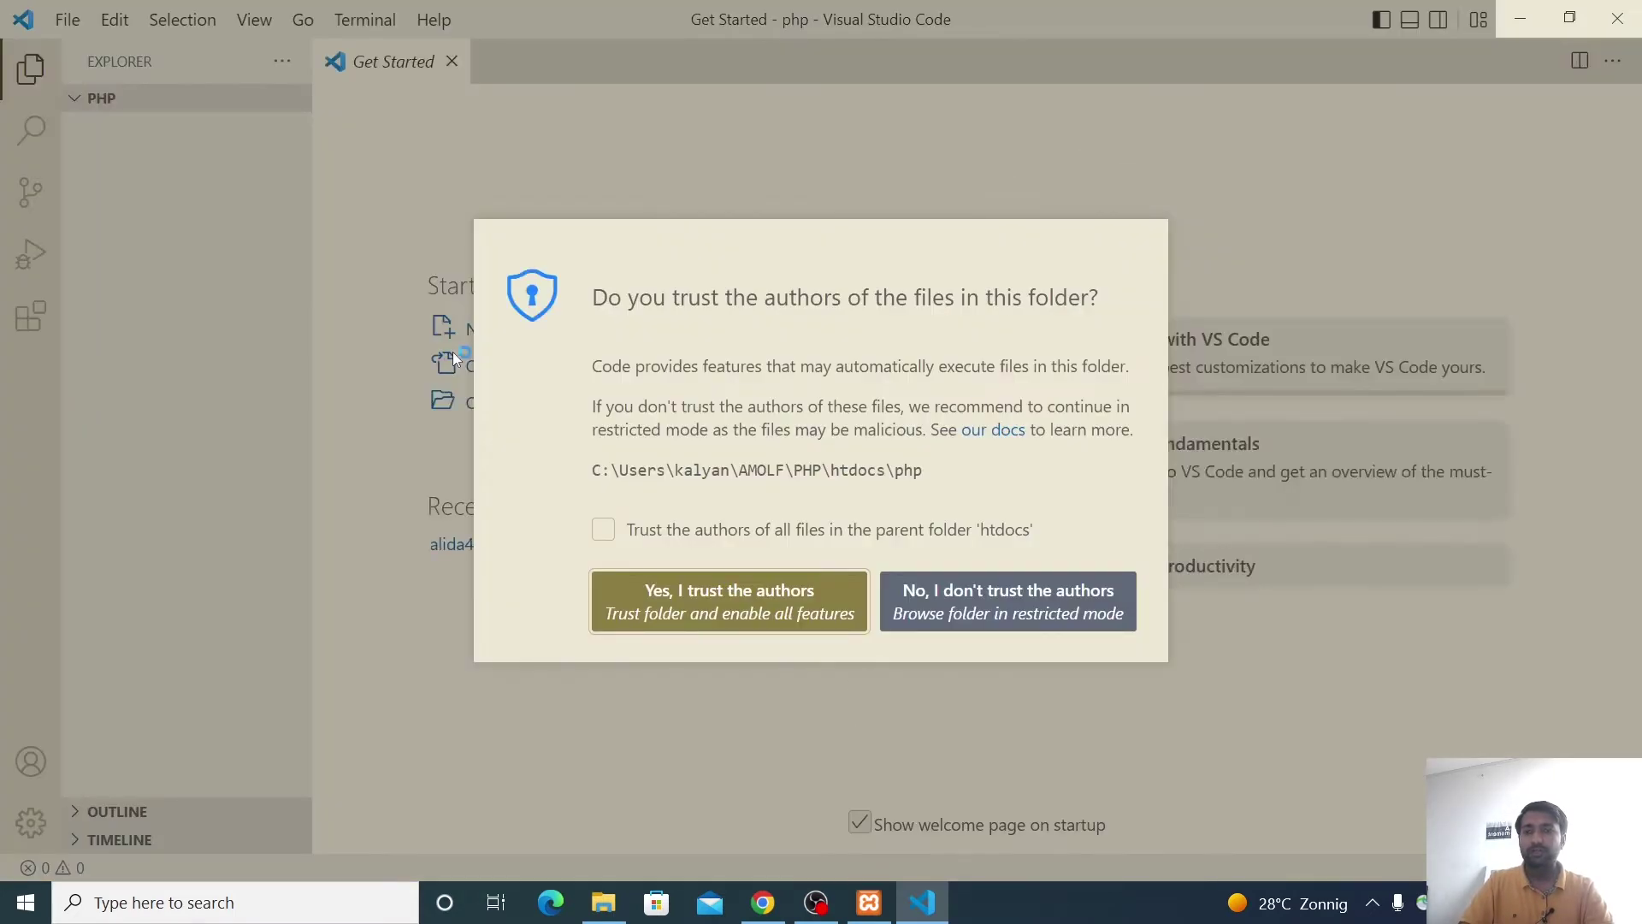
pyautogui.click(601, 529)
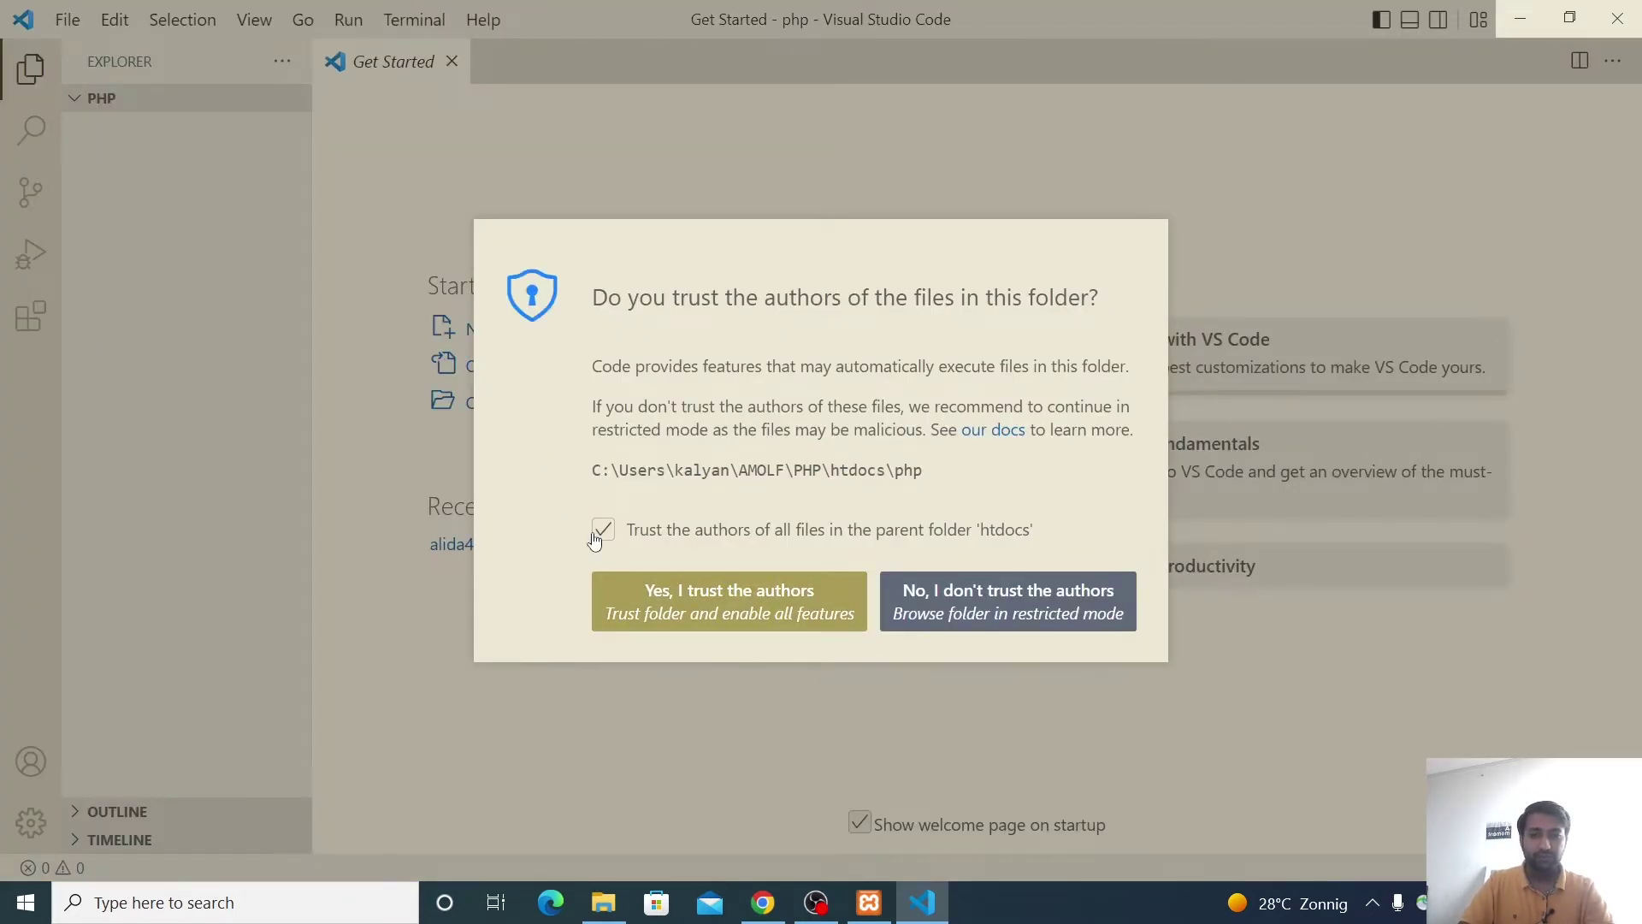
pyautogui.click(663, 590)
# - Create a file named hello.php in the PHP workspace folder and dismiss the PHP validation notification
pyautogui.moveTo(165, 113)
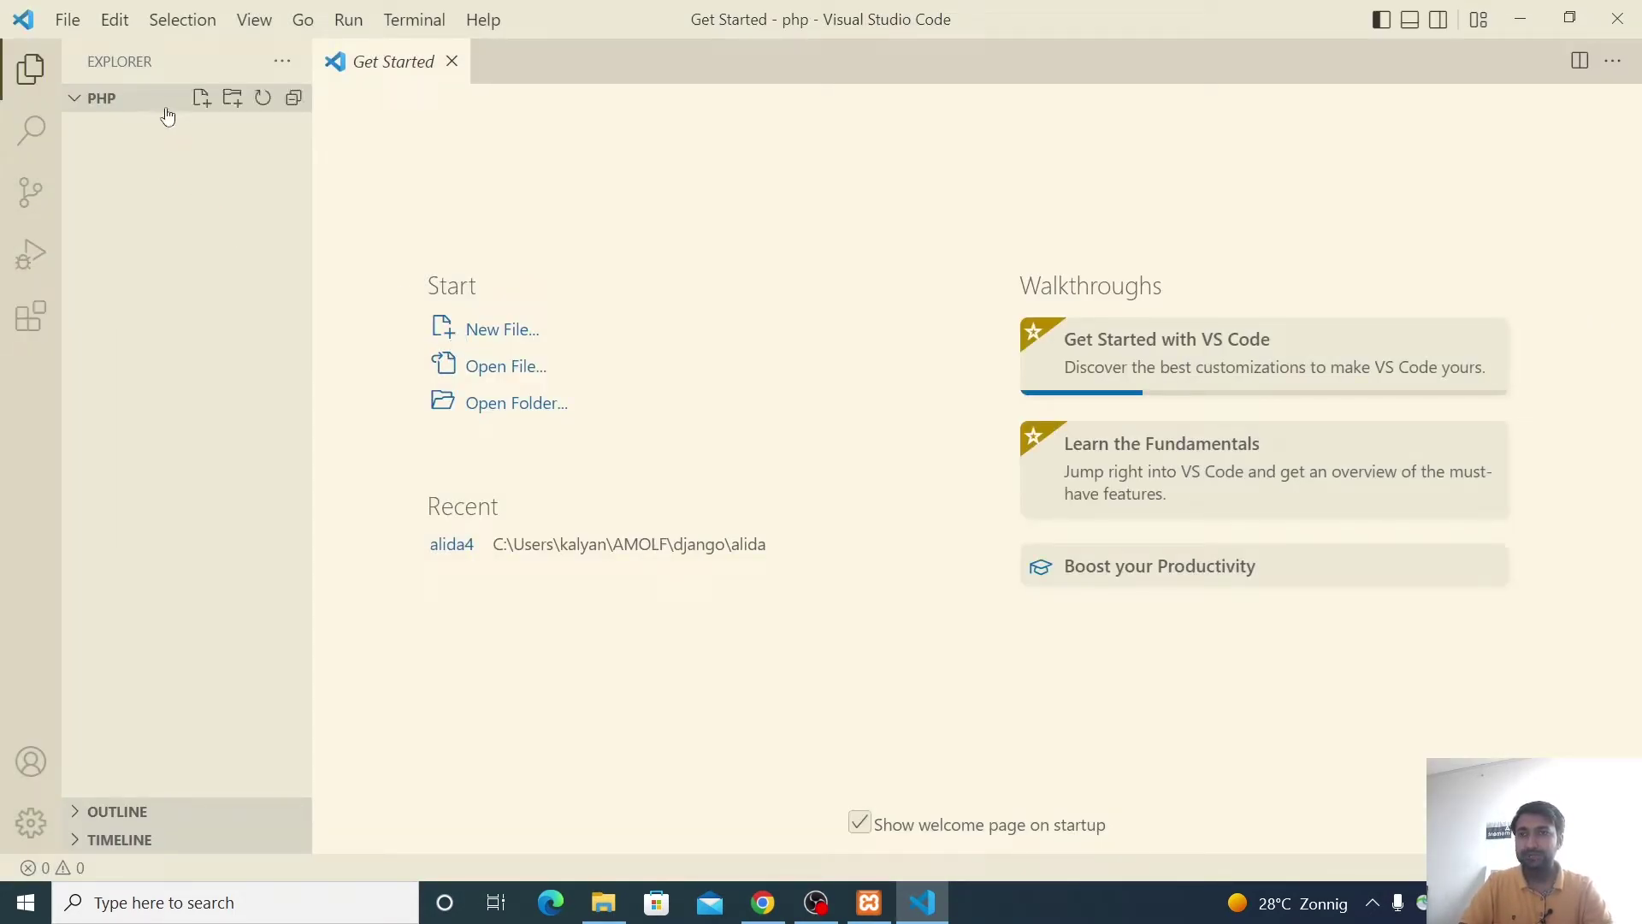
pyautogui.click(207, 105)
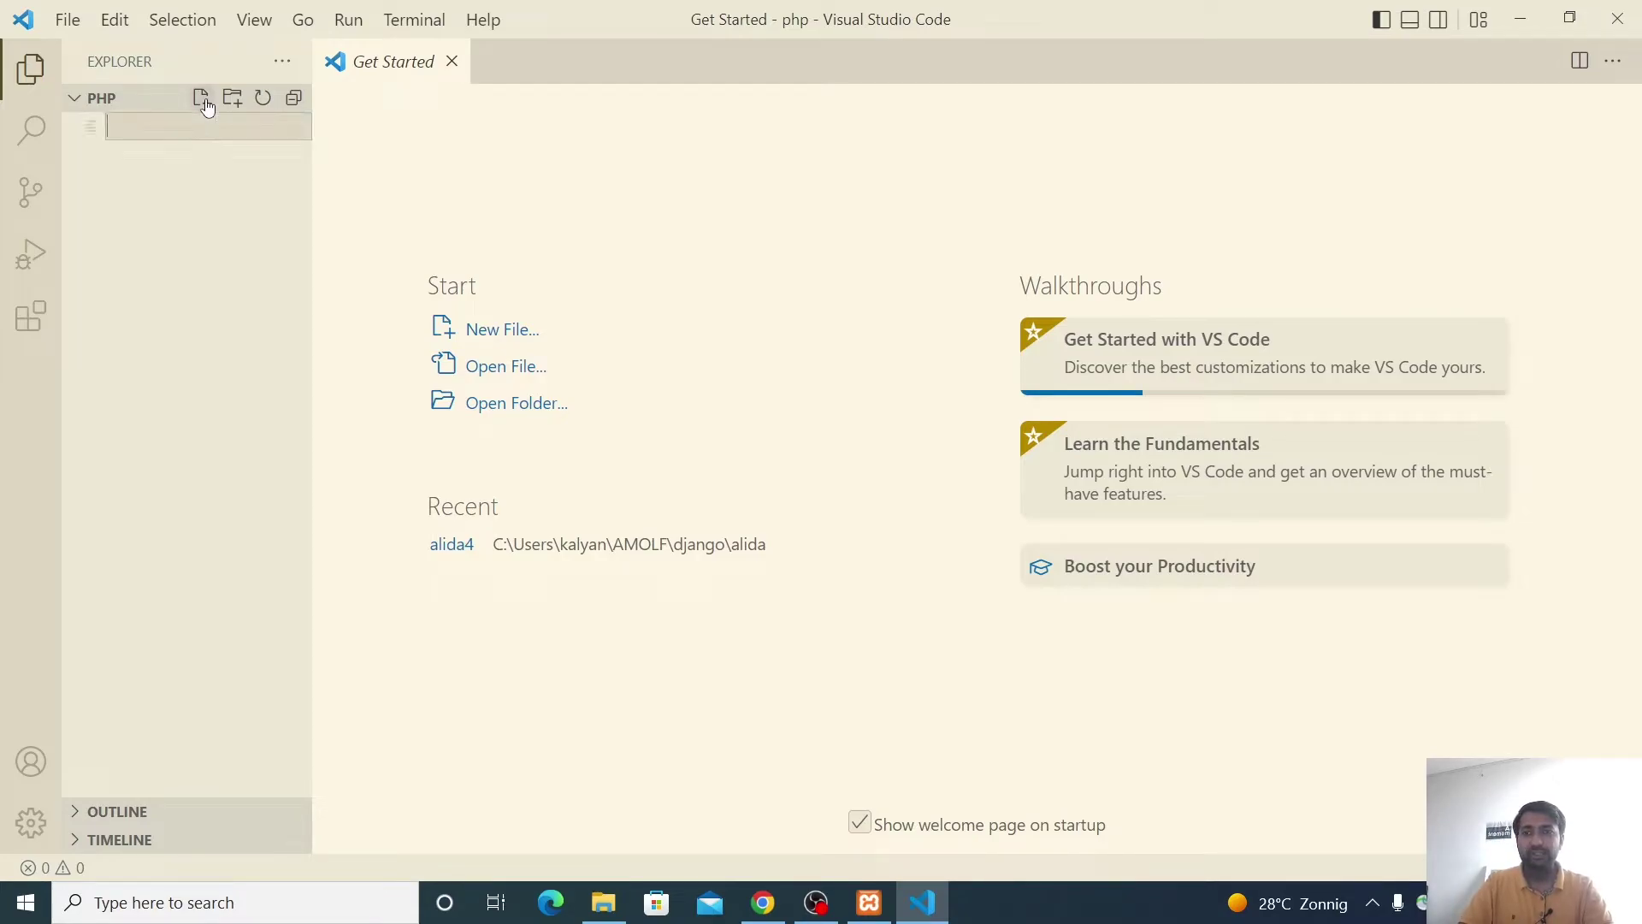
pyautogui.write('h')
pyautogui.press('BackSpace')
pyautogui.write('hello.php')
pyautogui.press('Return')
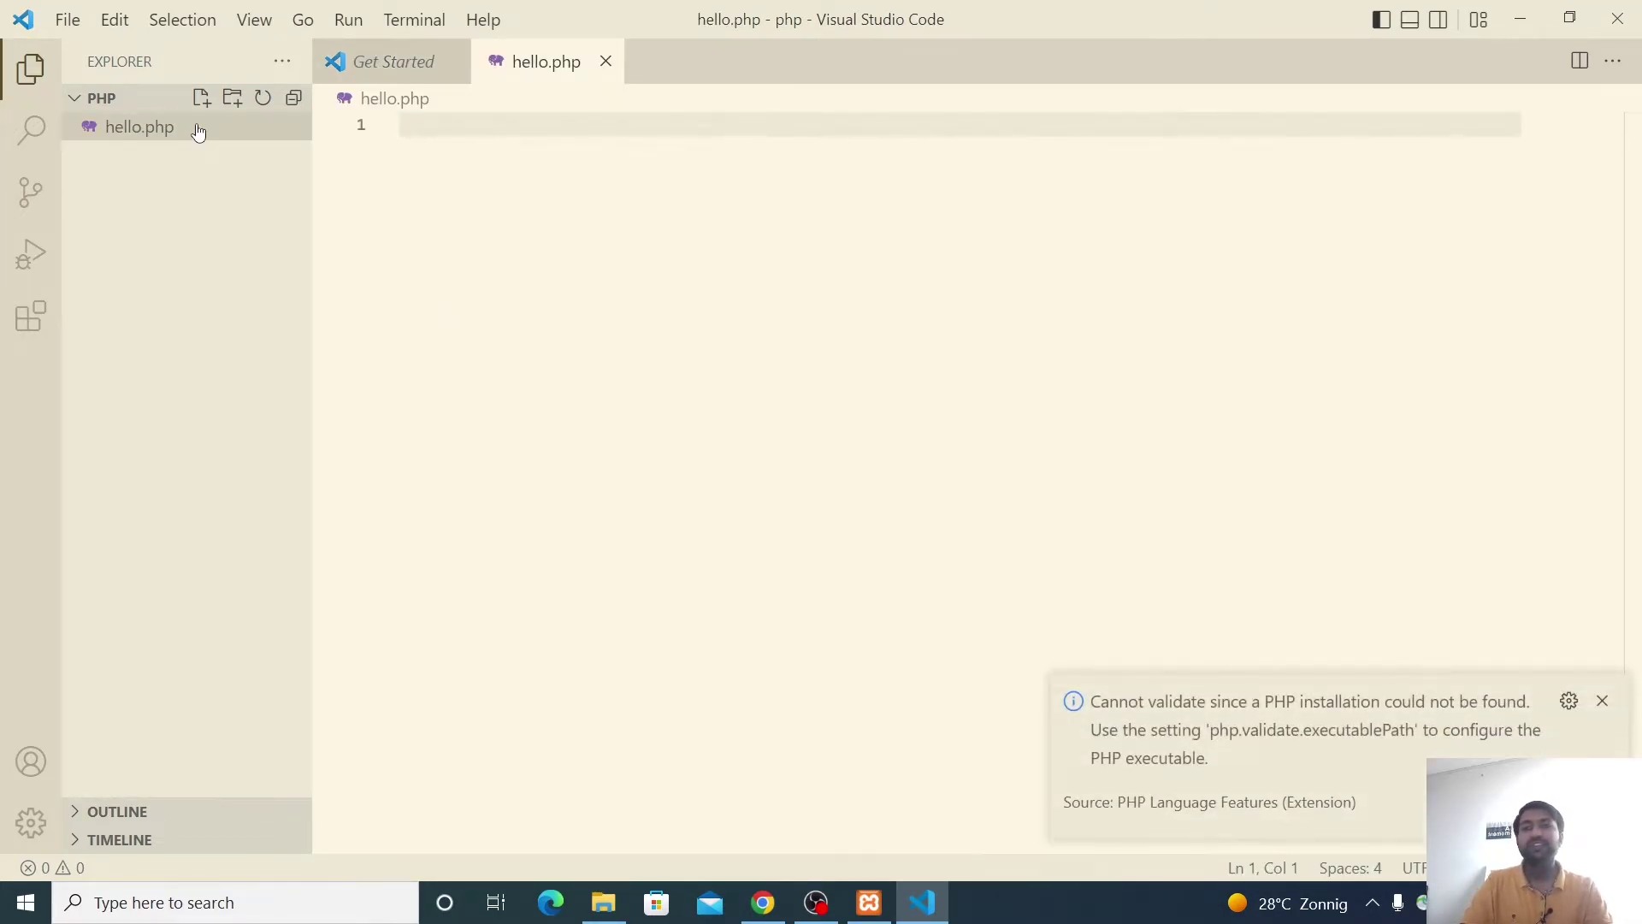
pyautogui.click(1602, 701)
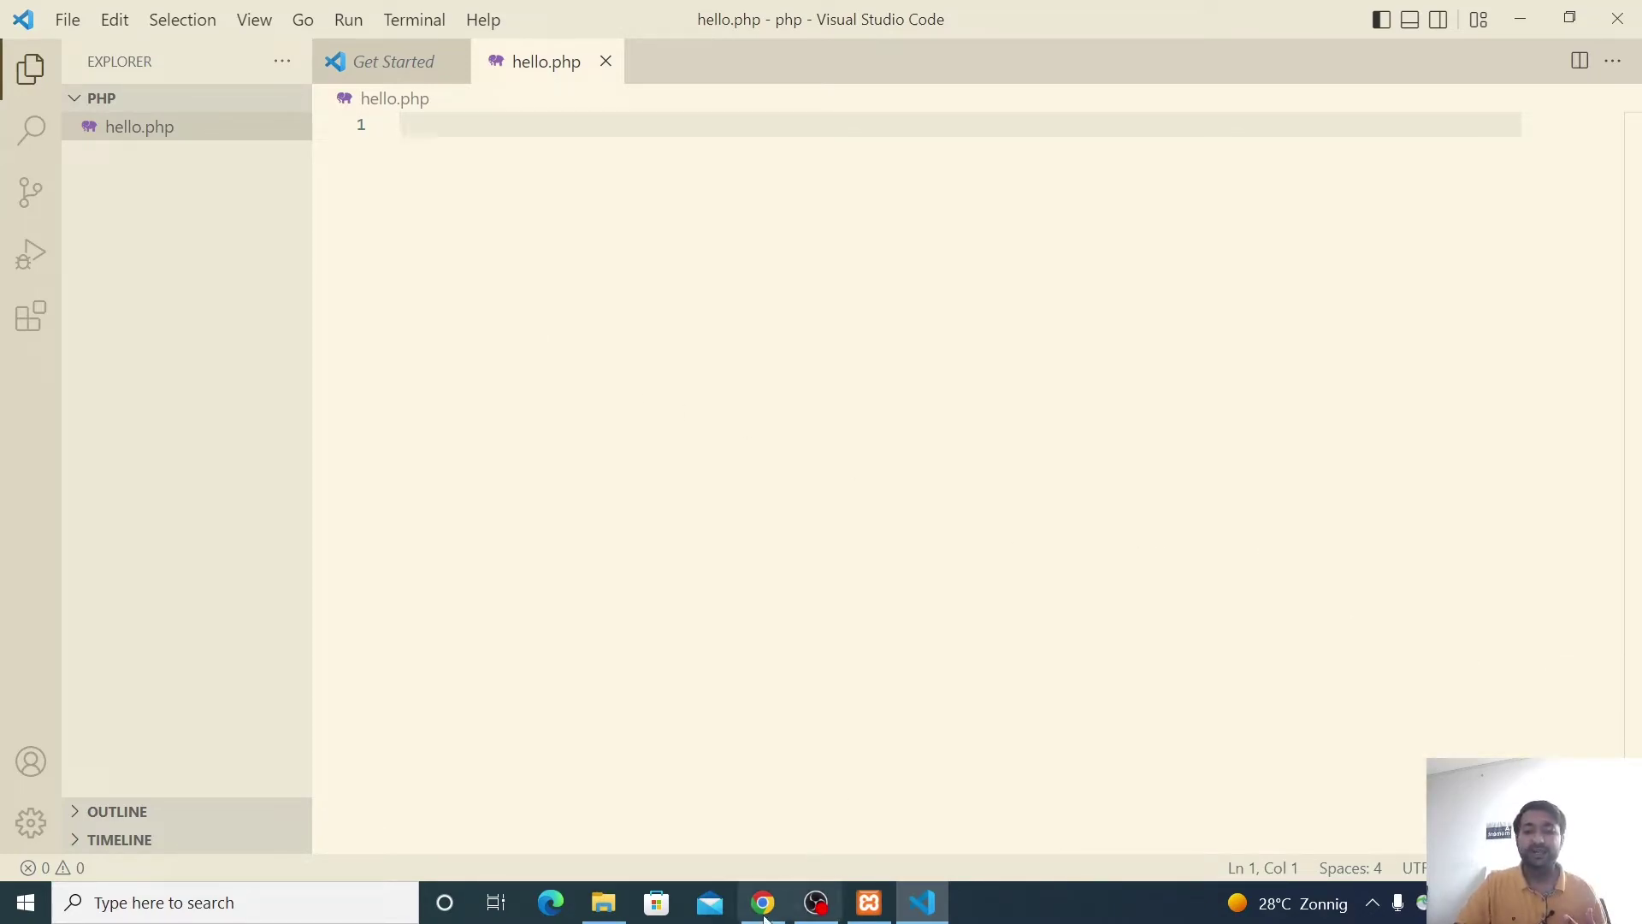
# - Switch to File Explorer and browse to AMOLF\PHP\htdocs\php to check the hello file on disk
pyautogui.click(603, 902)
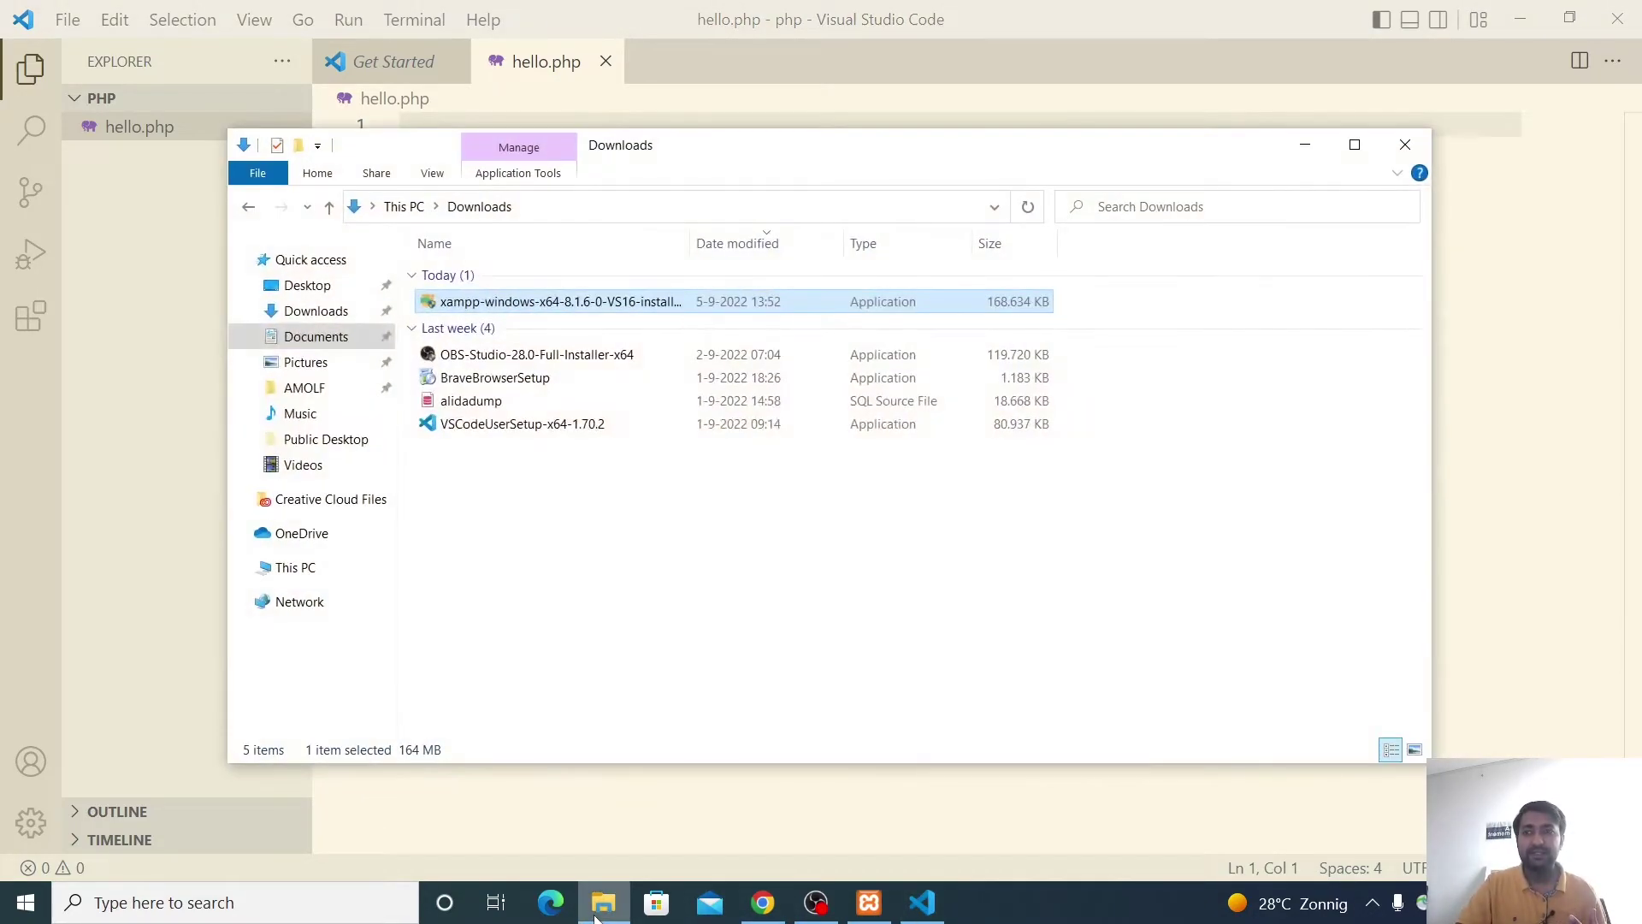
pyautogui.click(310, 391)
pyautogui.doubleClick(456, 299)
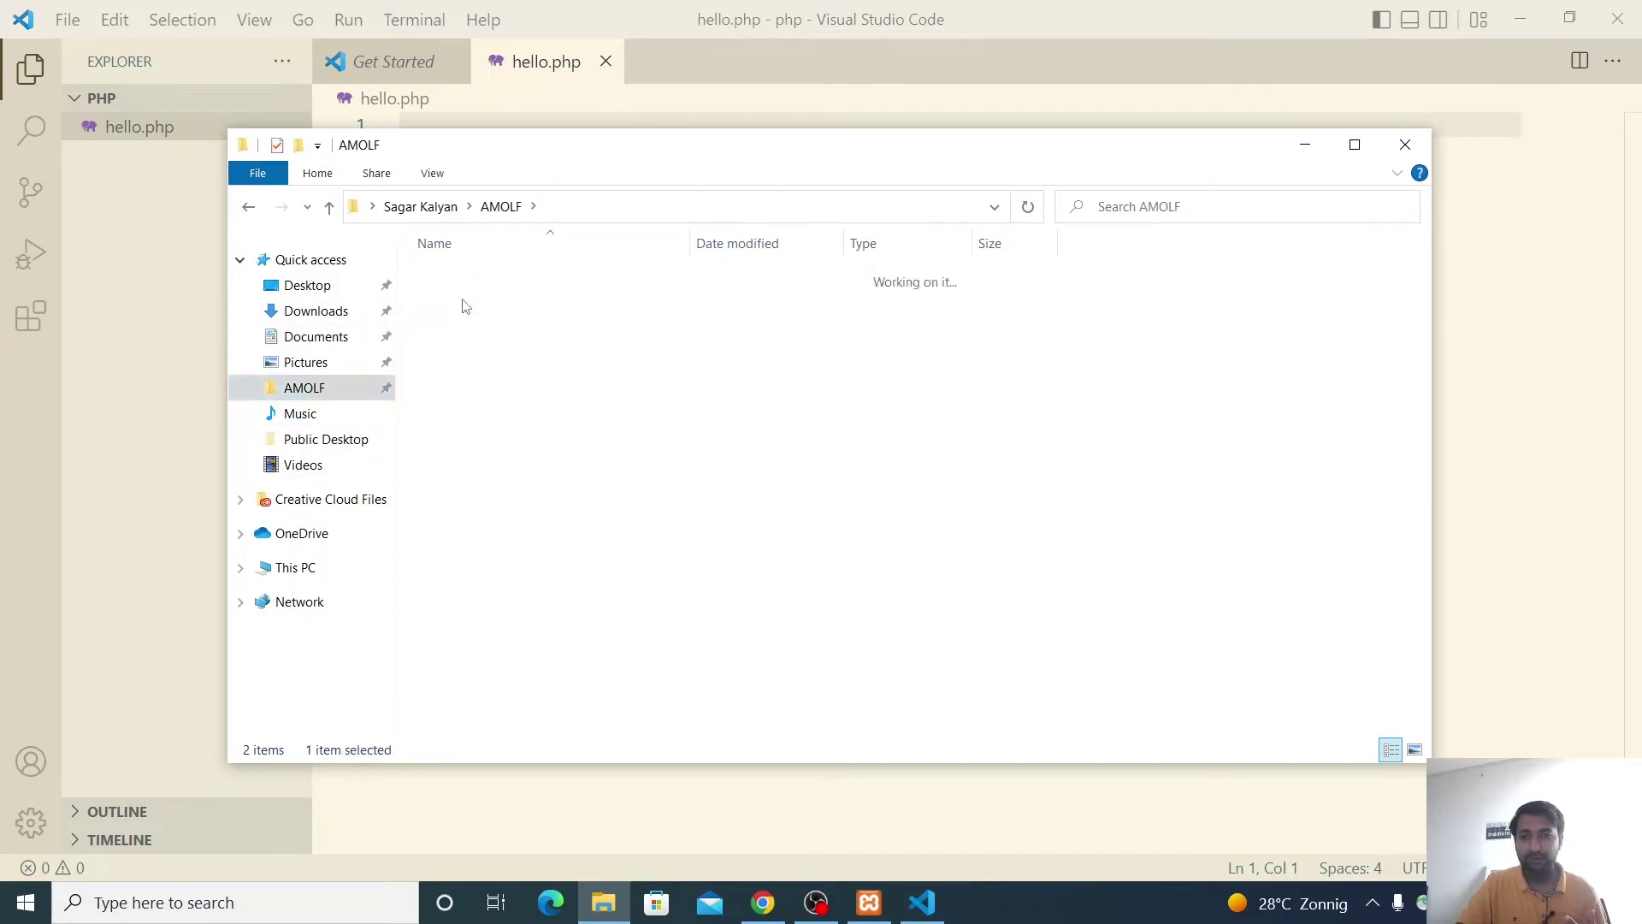
pyautogui.doubleClick(466, 392)
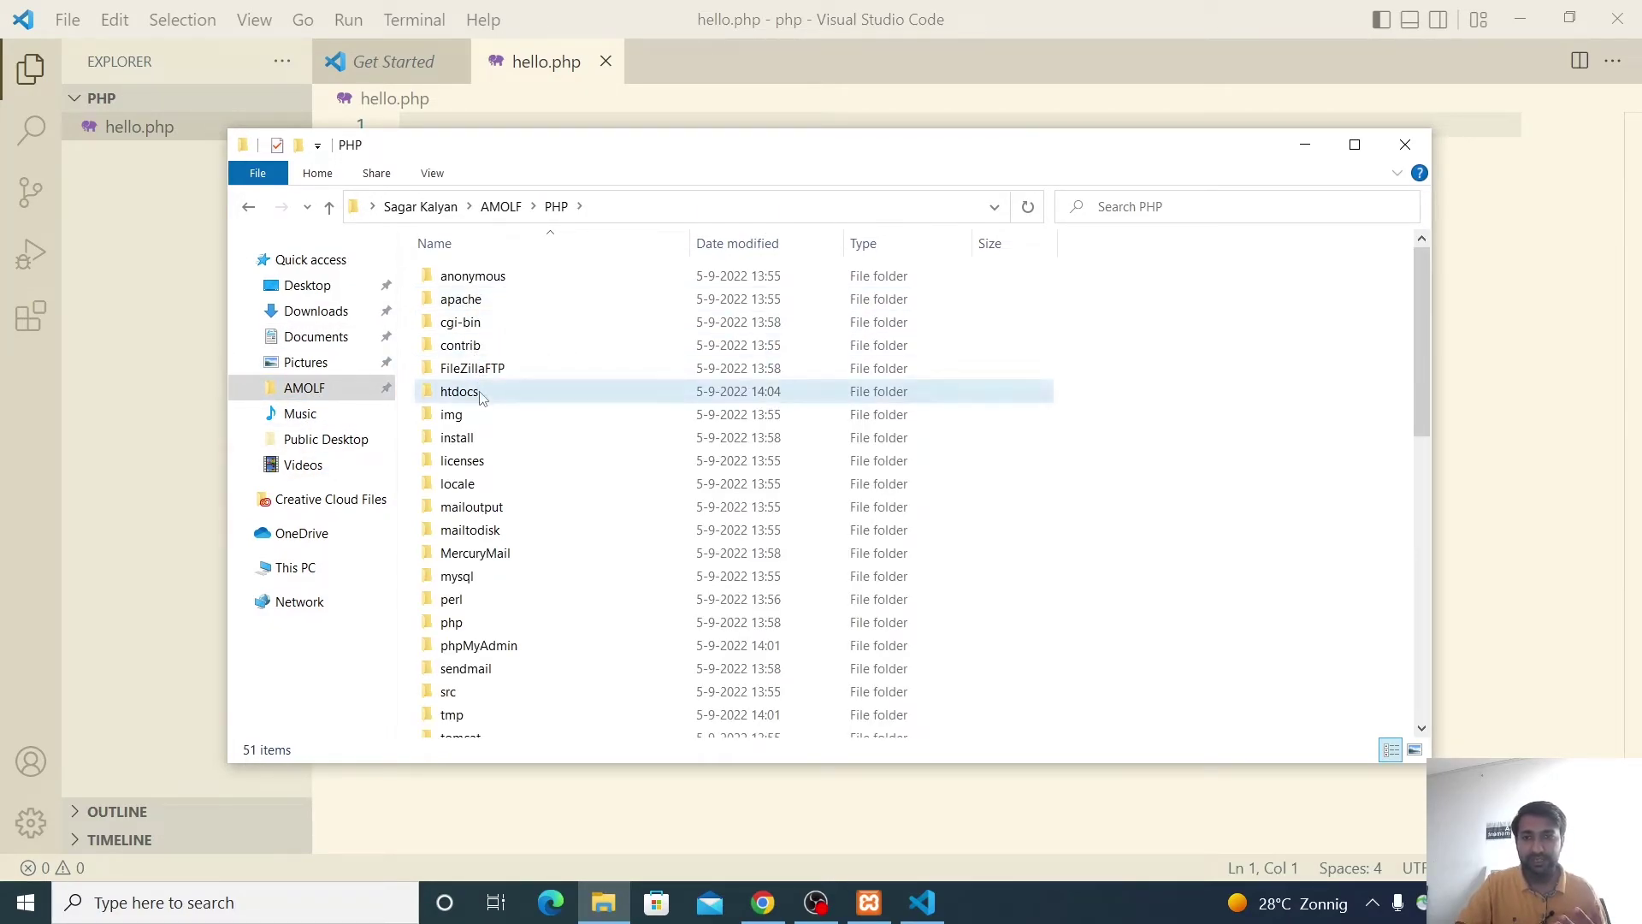
pyautogui.doubleClick(466, 335)
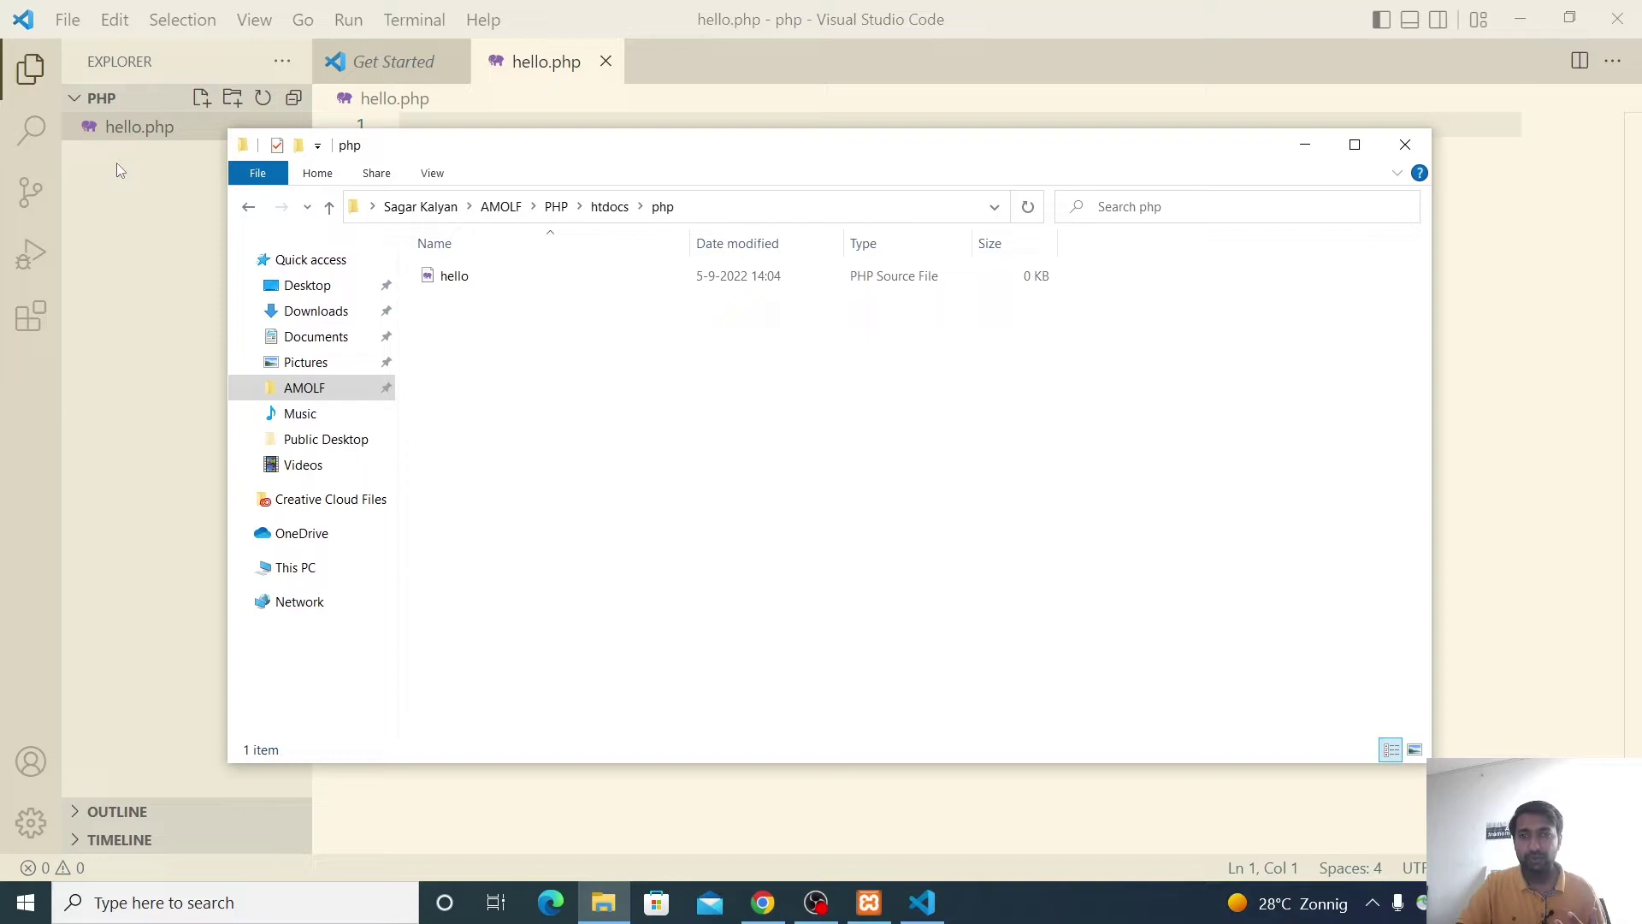
pyautogui.rightClick(564, 530)
pyautogui.click(496, 490)
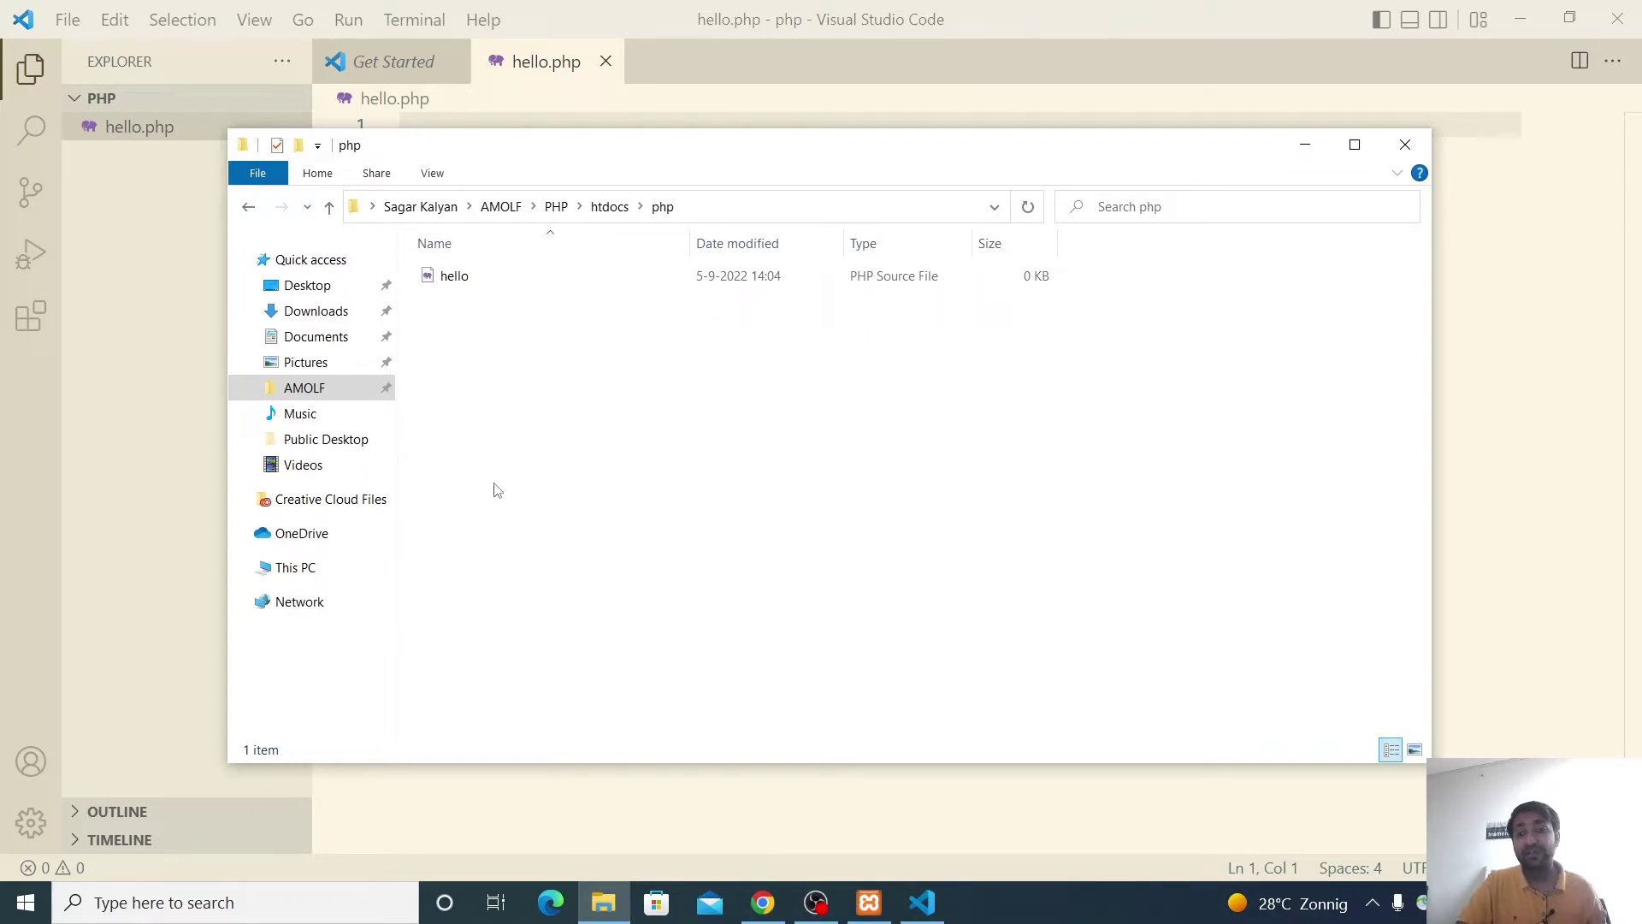
# - Find Notepad through the Windows search and launch it with a blank document
pyautogui.click(313, 907)
pyautogui.write('no')
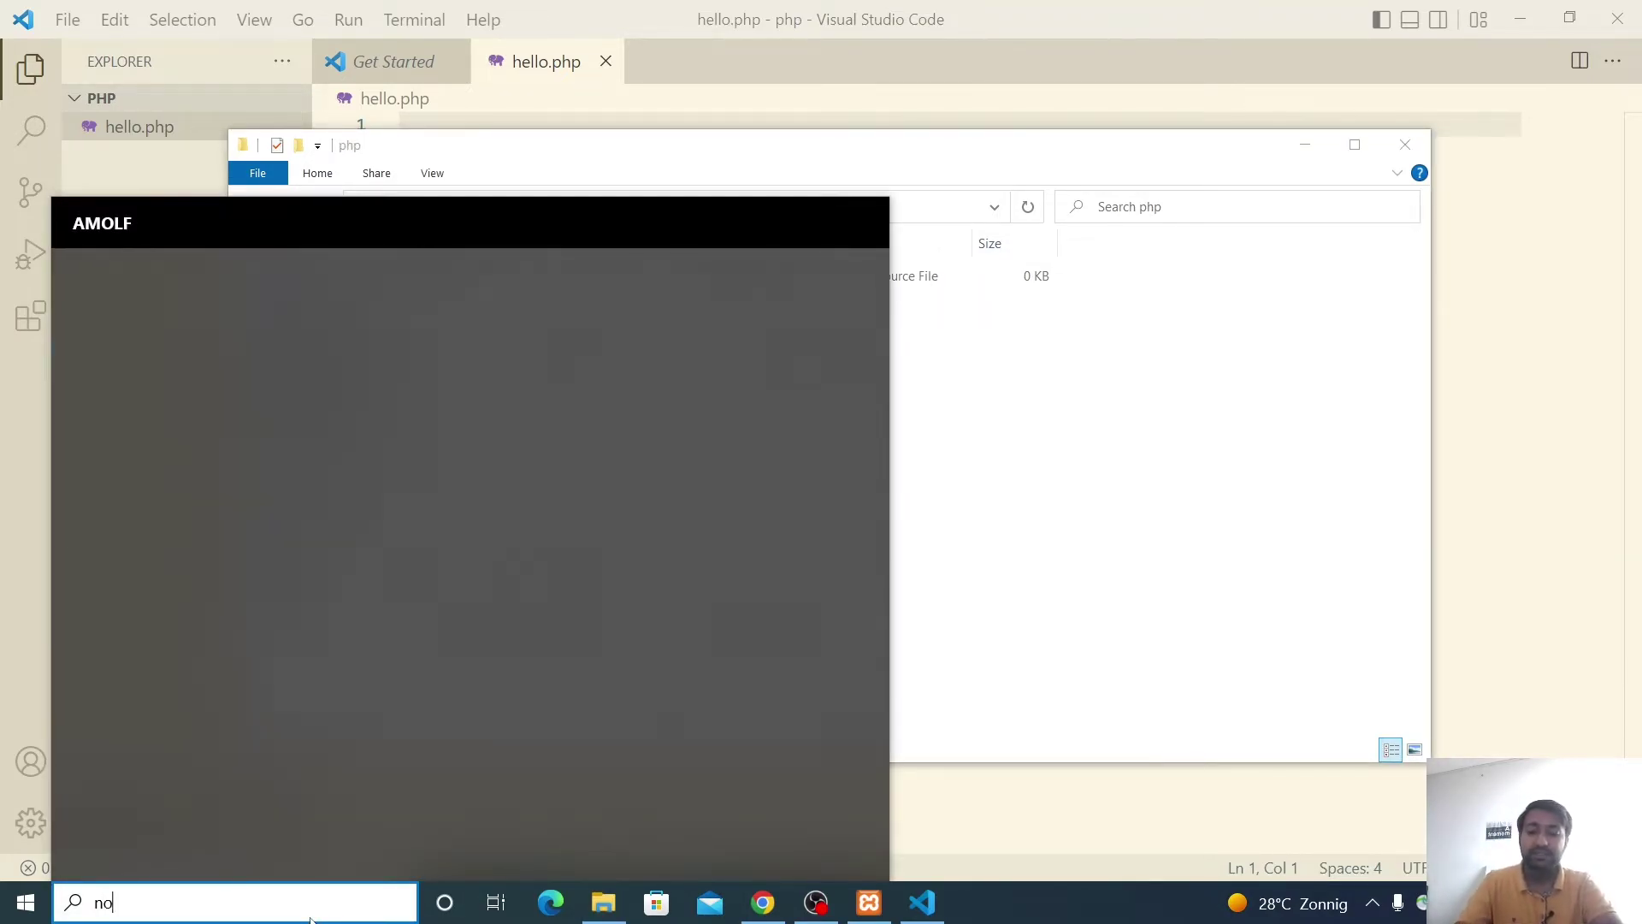
pyautogui.write('te')
pyautogui.click(187, 347)
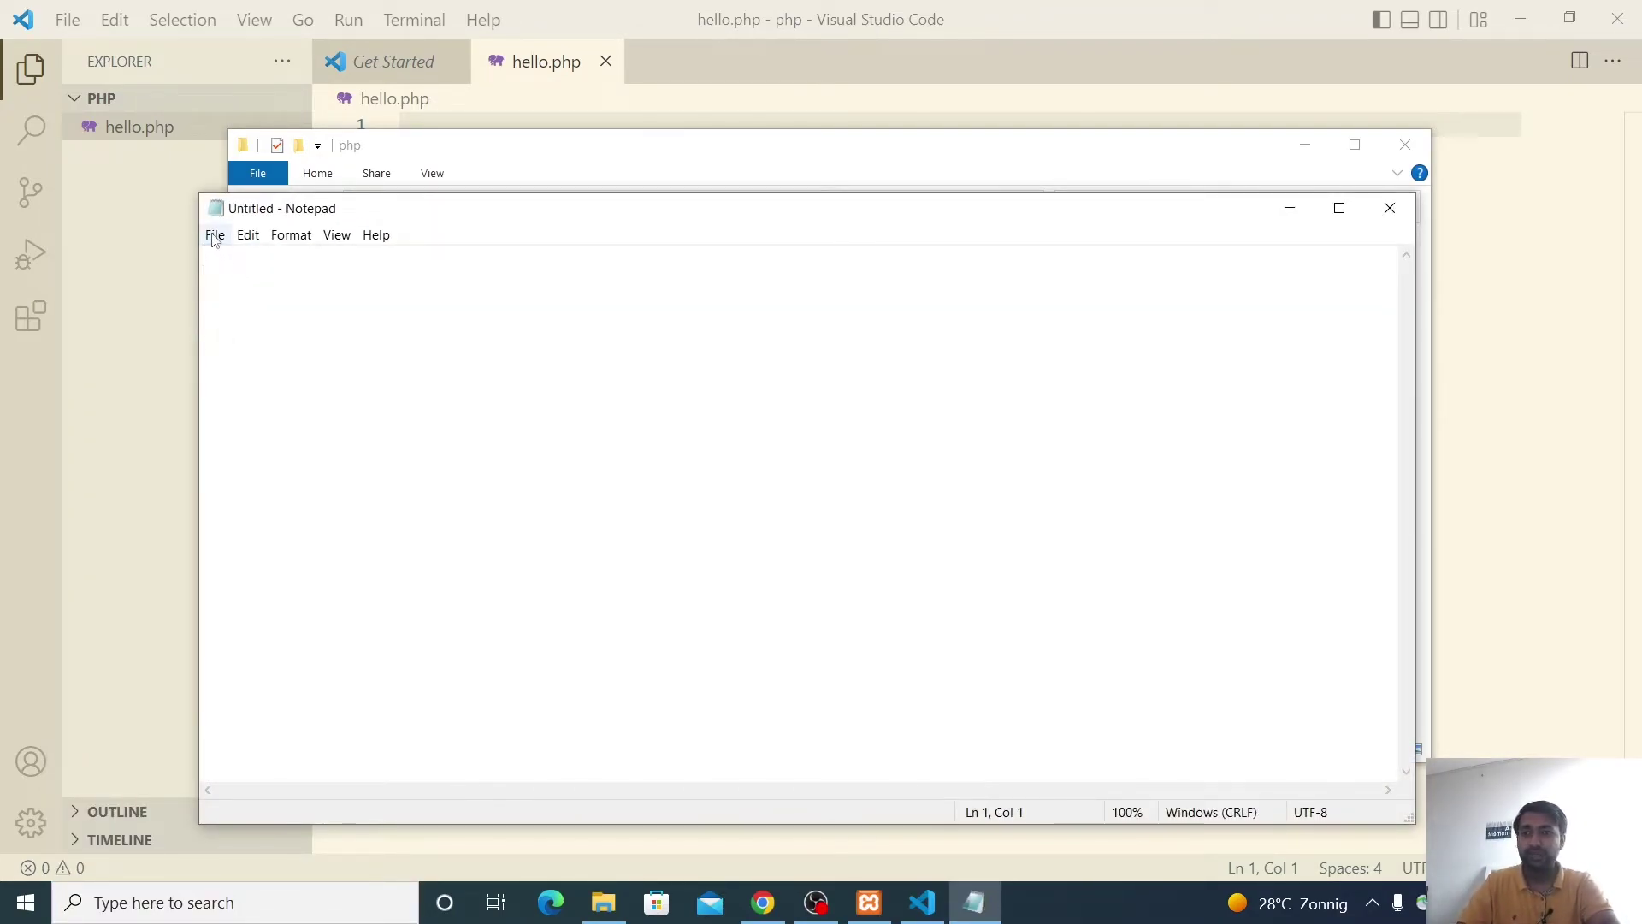
# - Begin saving the blank Notepad document under a new name, choosing AMOLF\PHP\htdocs\php as the destination folder
pyautogui.click(215, 236)
pyautogui.click(261, 344)
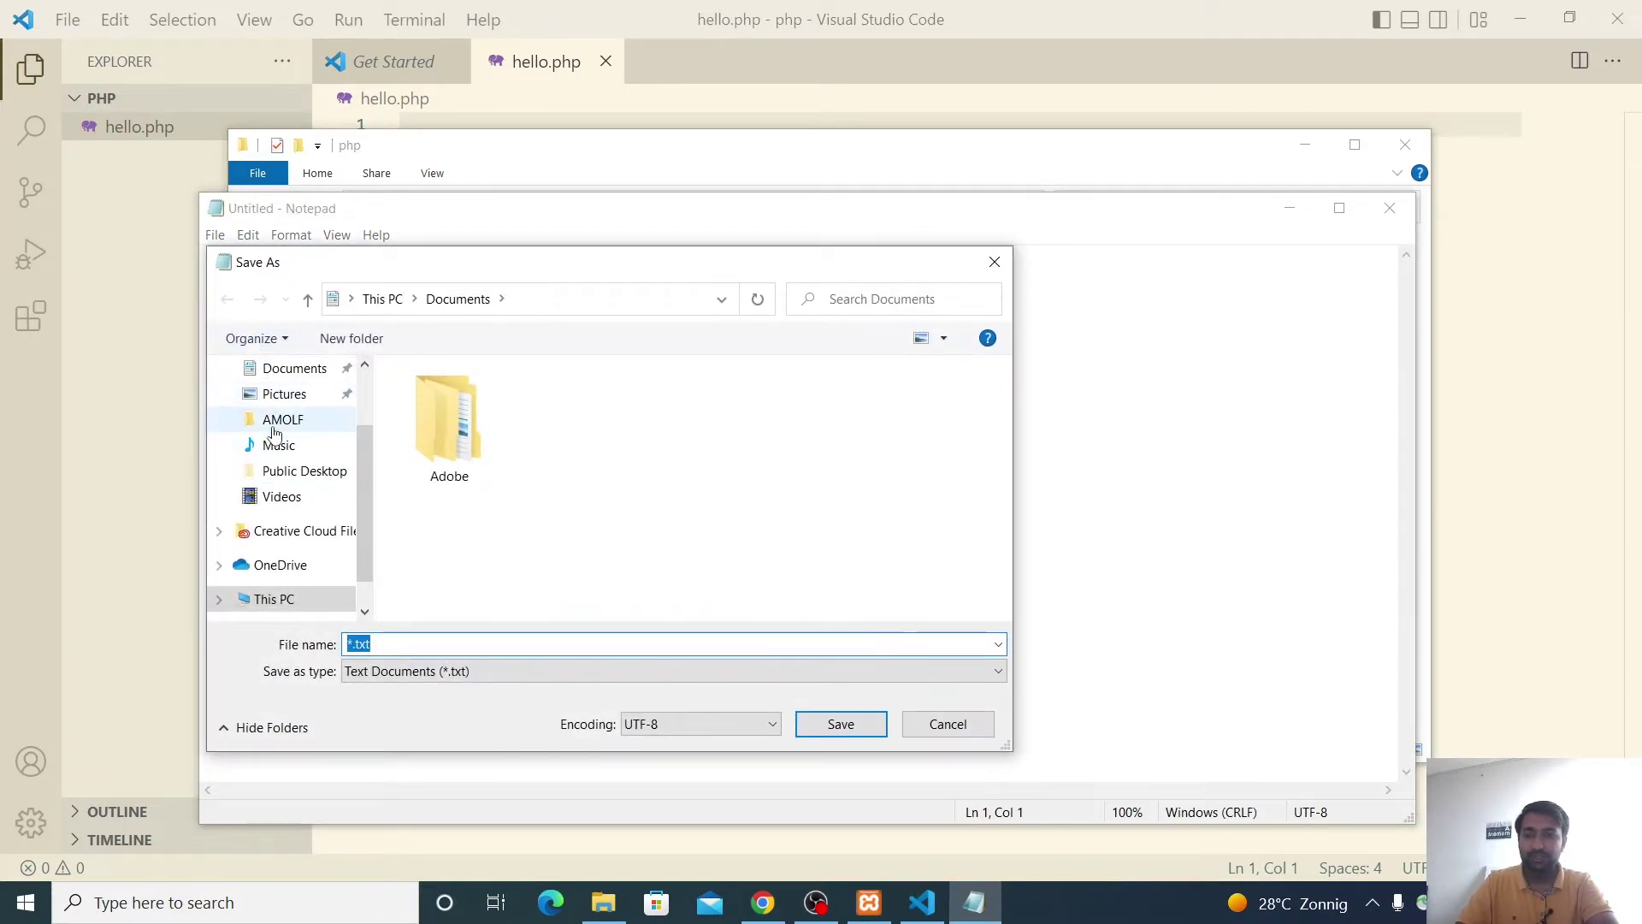
pyautogui.click(275, 425)
pyautogui.doubleClick(415, 425)
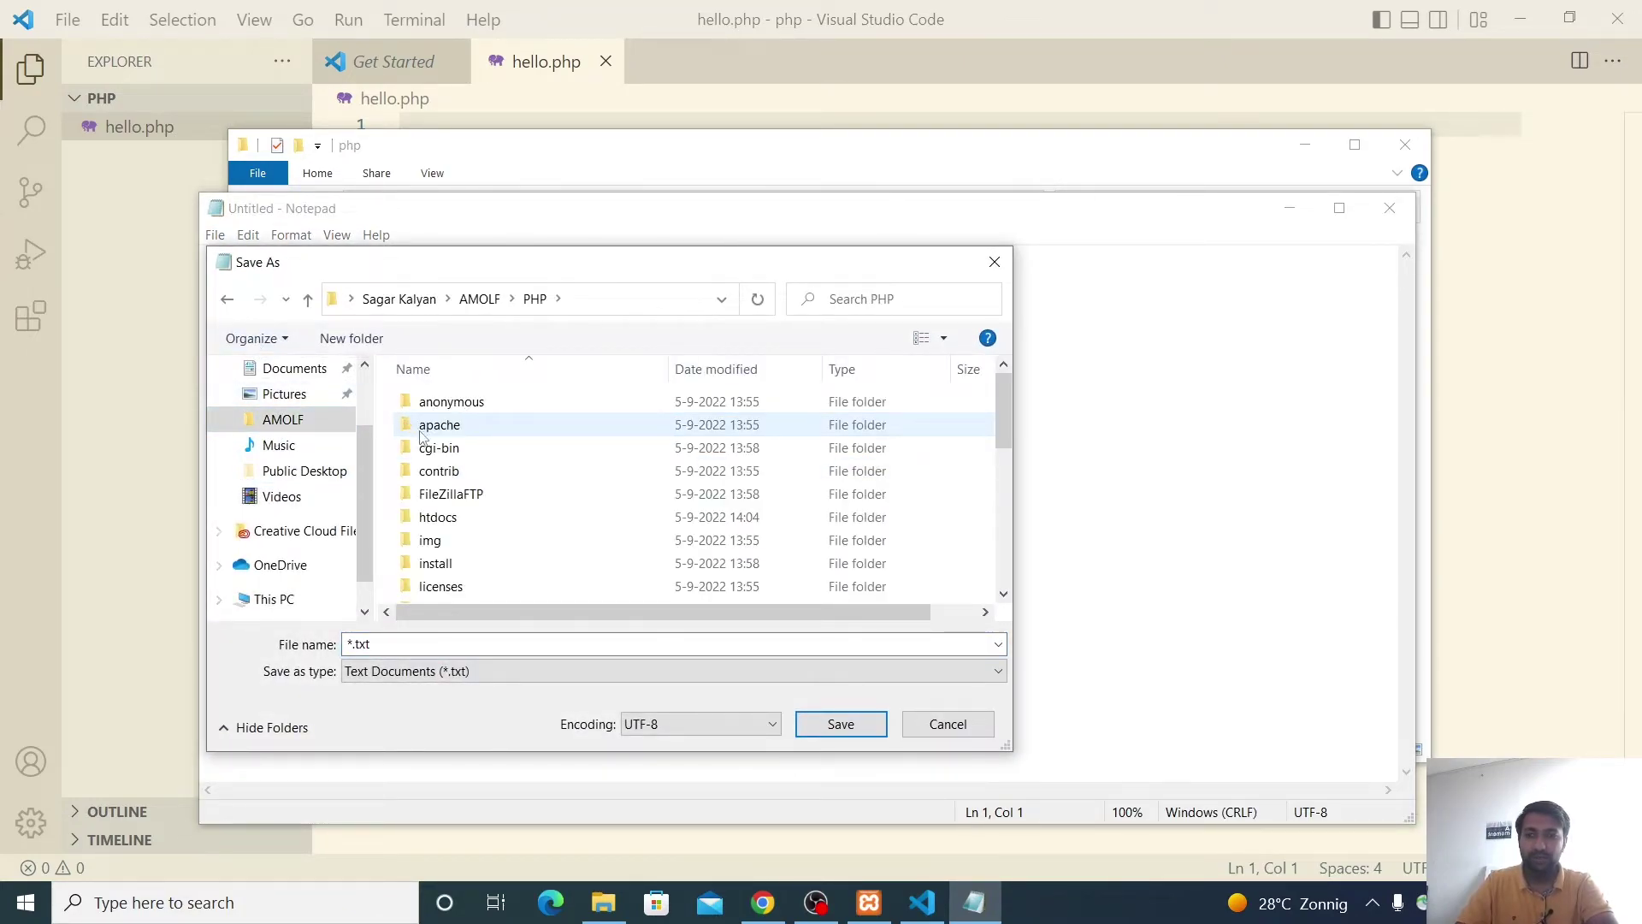
pyautogui.doubleClick(428, 517)
pyautogui.doubleClick(434, 449)
# - Save the blank document as phpscript.php in the php folder and close Notepad
pyautogui.click(481, 641)
pyautogui.press('BackSpace')
pyautogui.write('phpscript')
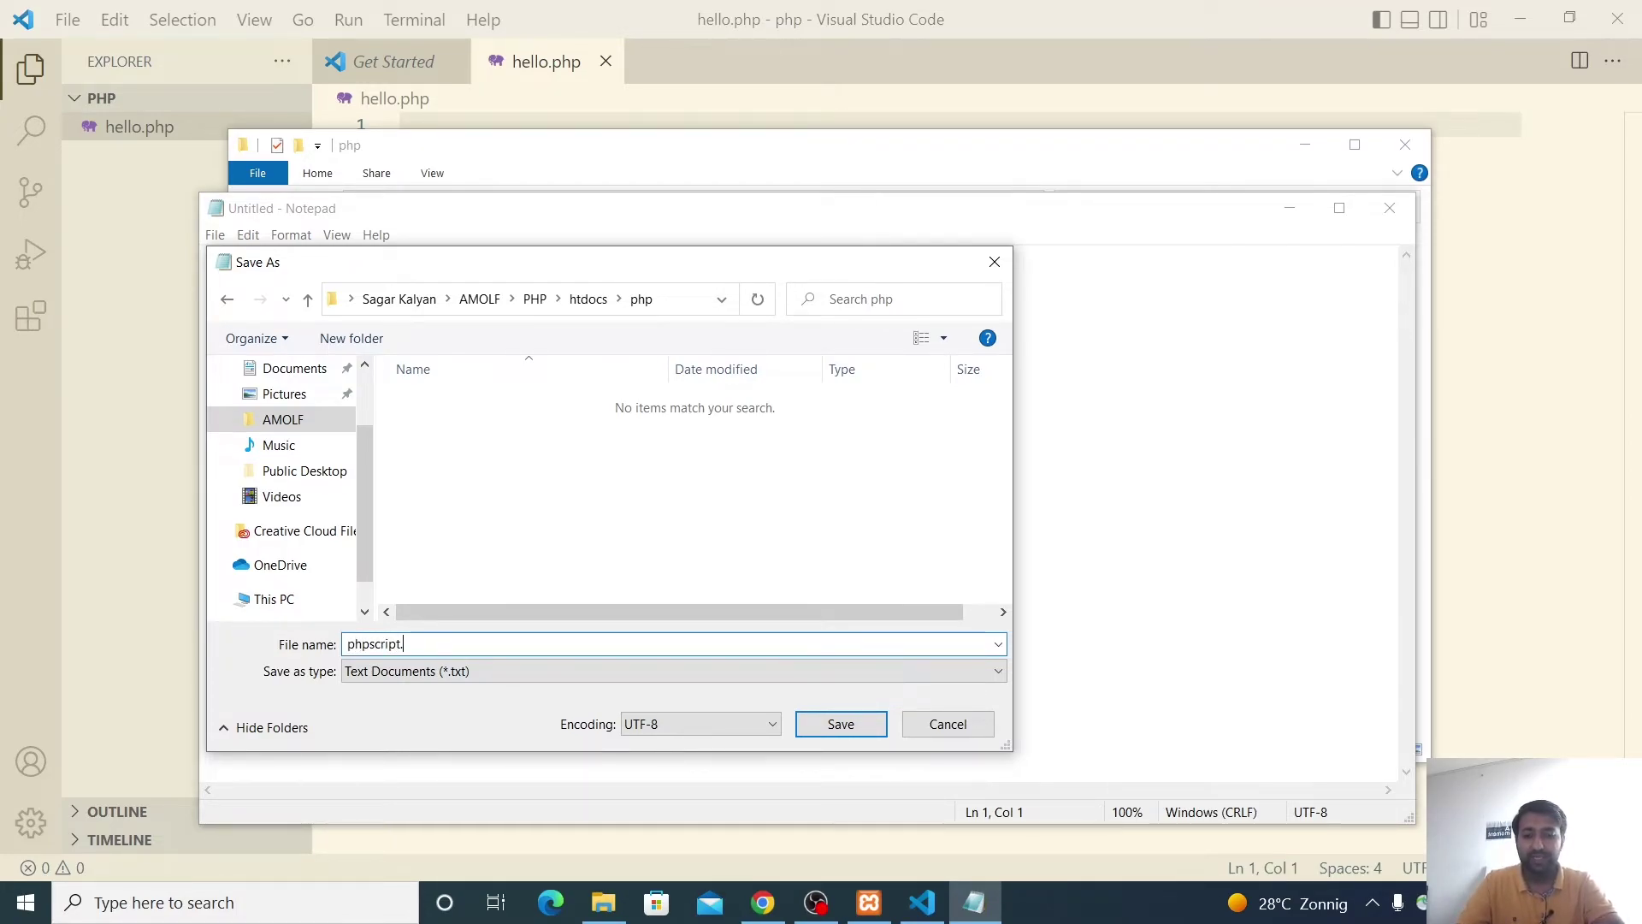
pyautogui.write('.php')
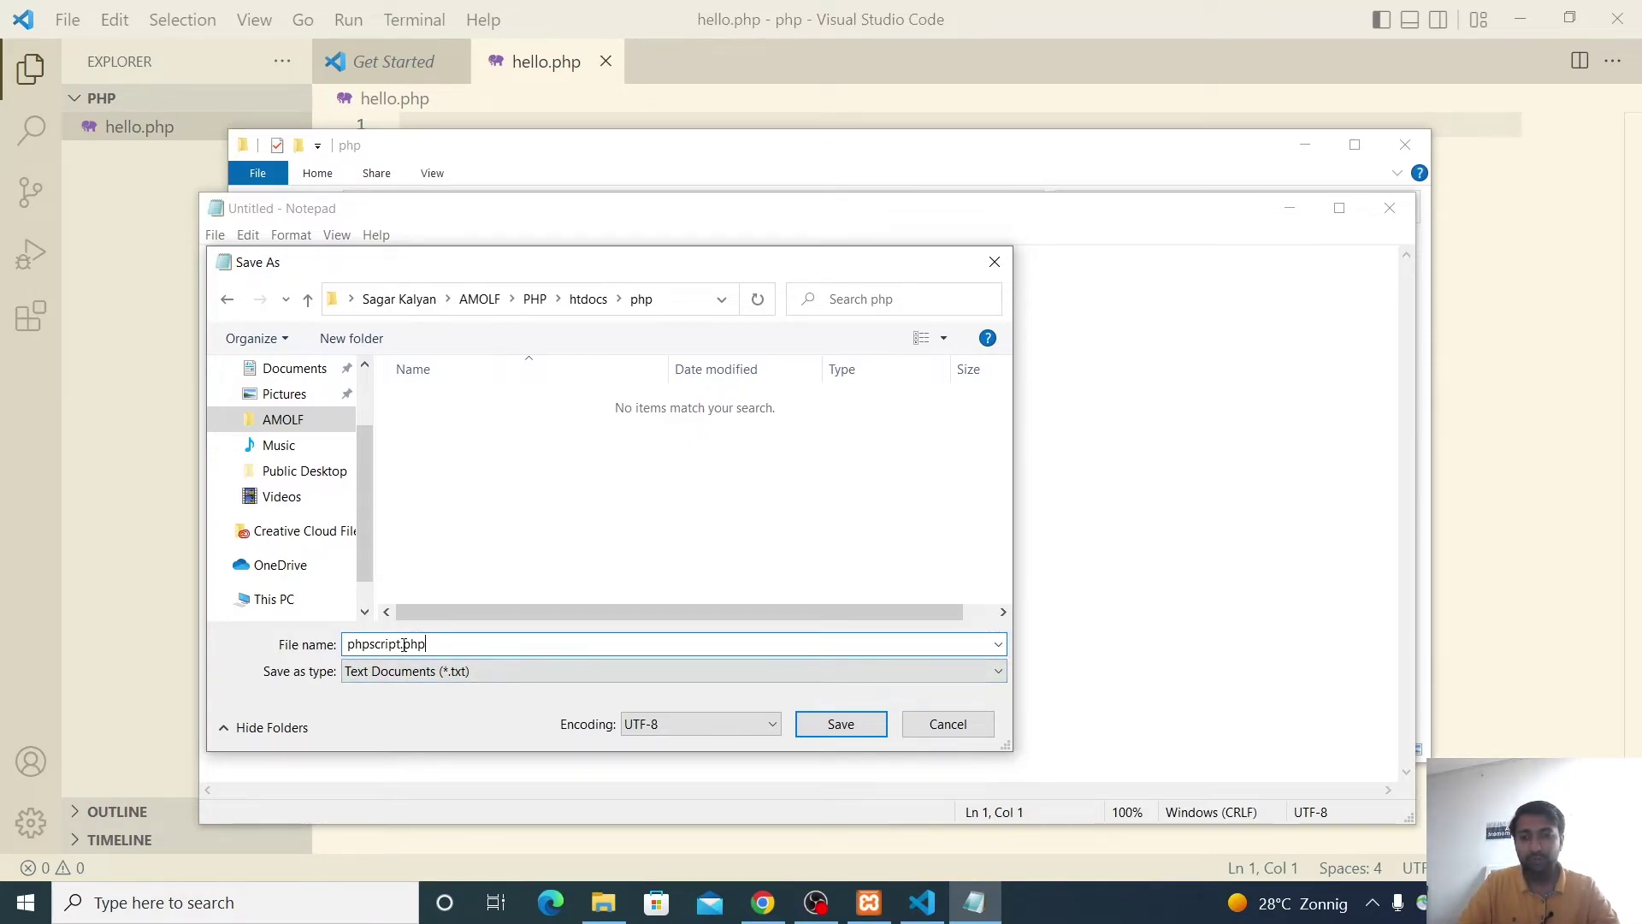
pyautogui.moveTo(401, 644); pyautogui.dragTo(522, 642)
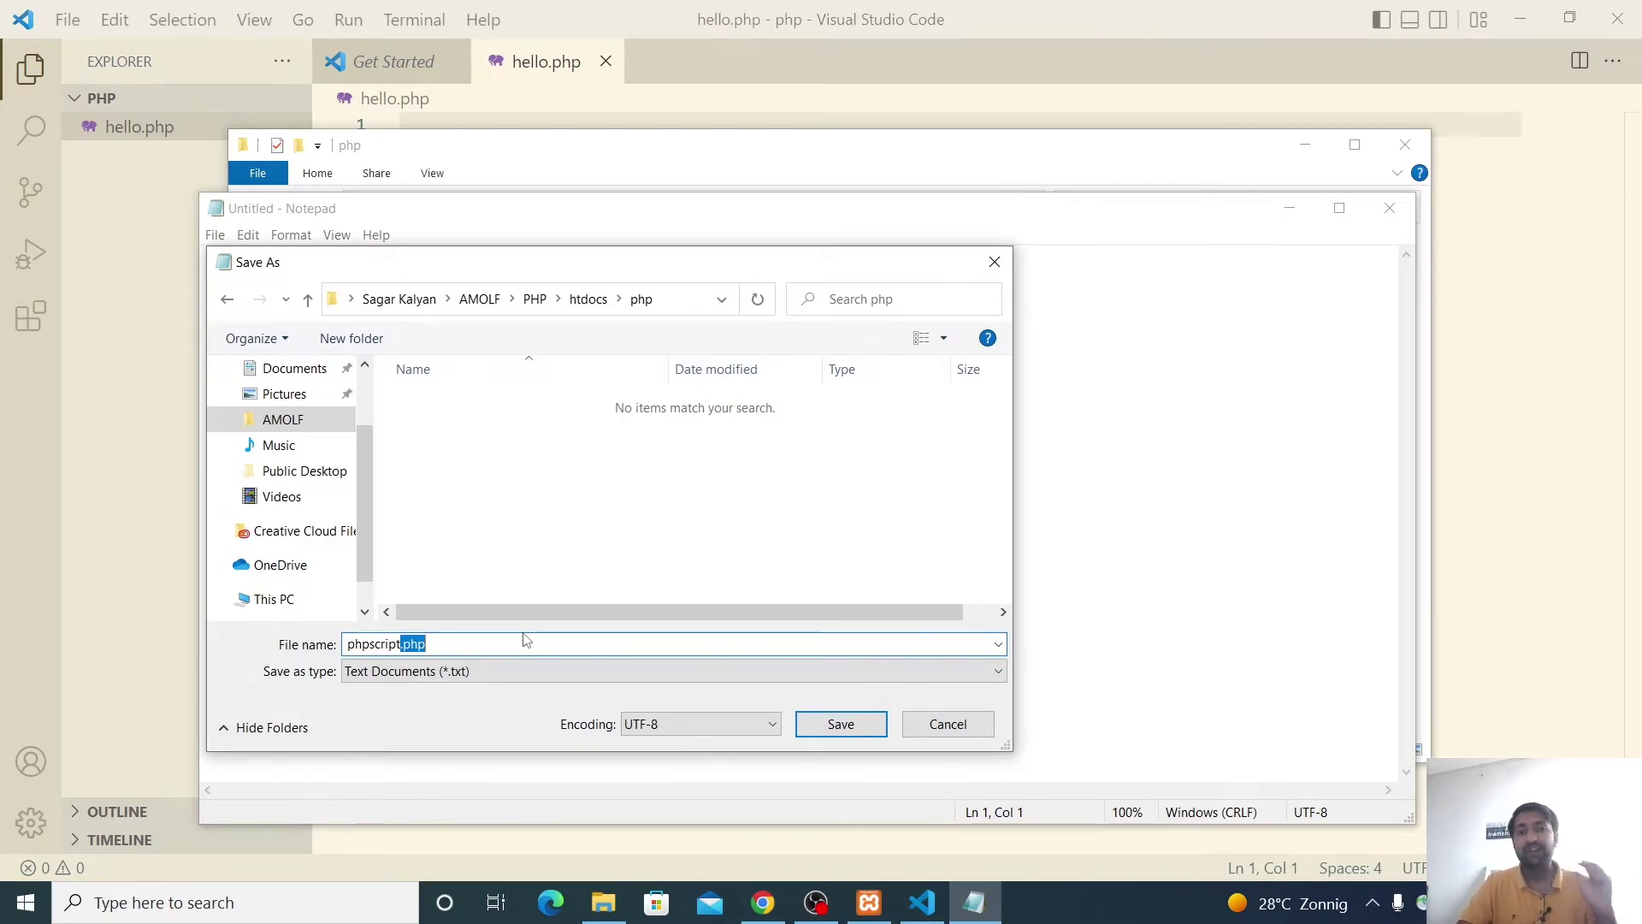
pyautogui.click(831, 727)
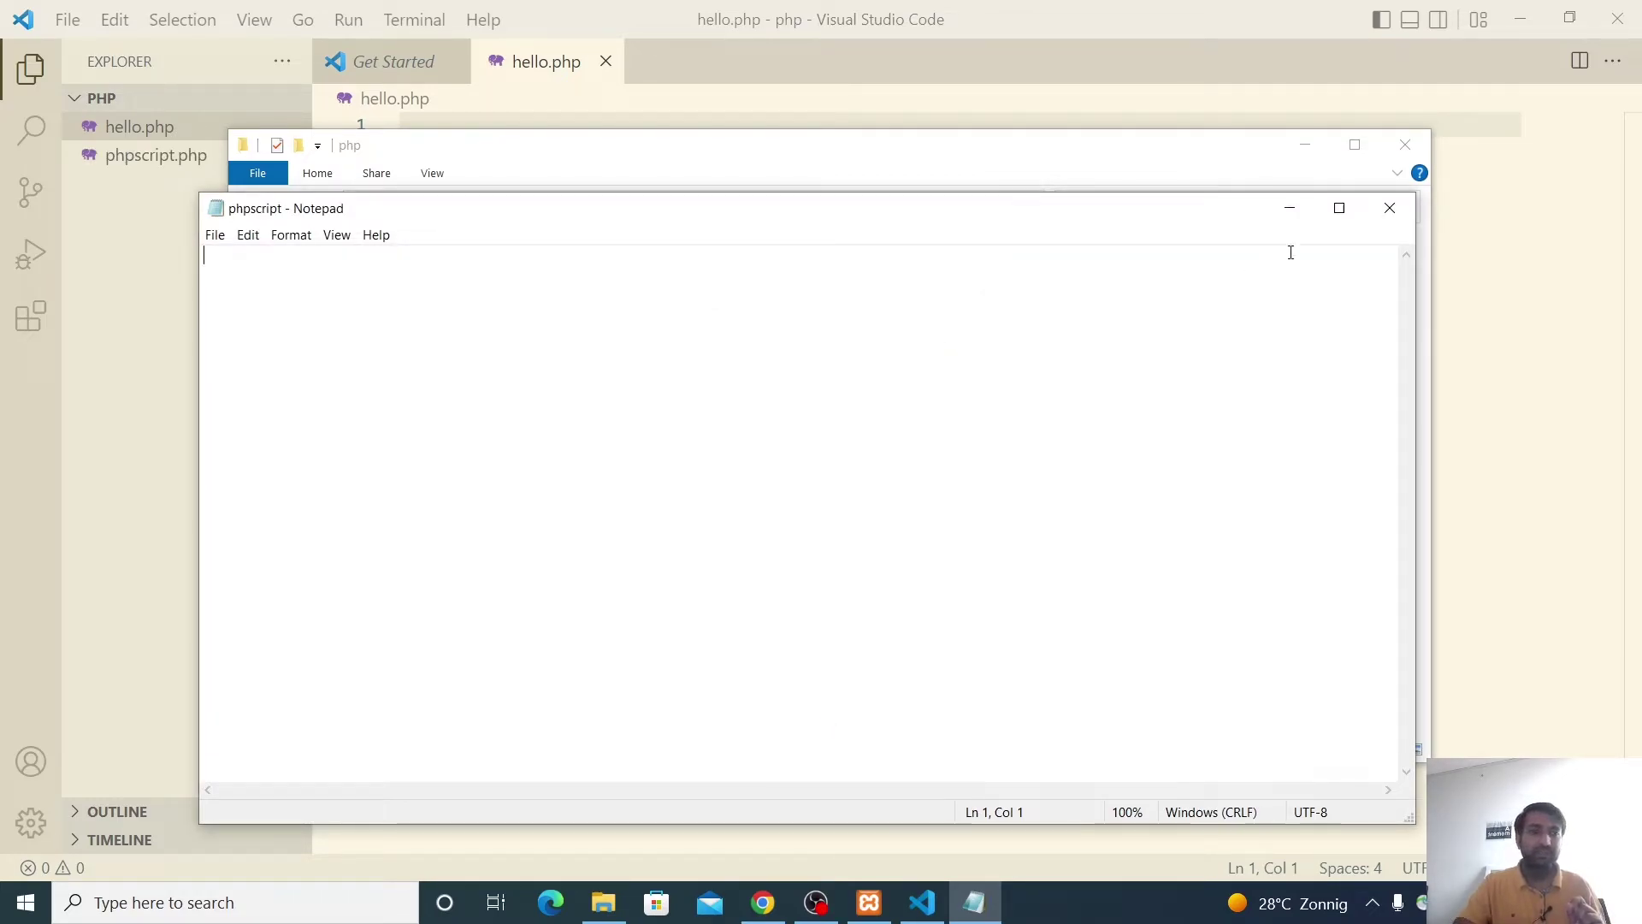
pyautogui.click(1390, 207)
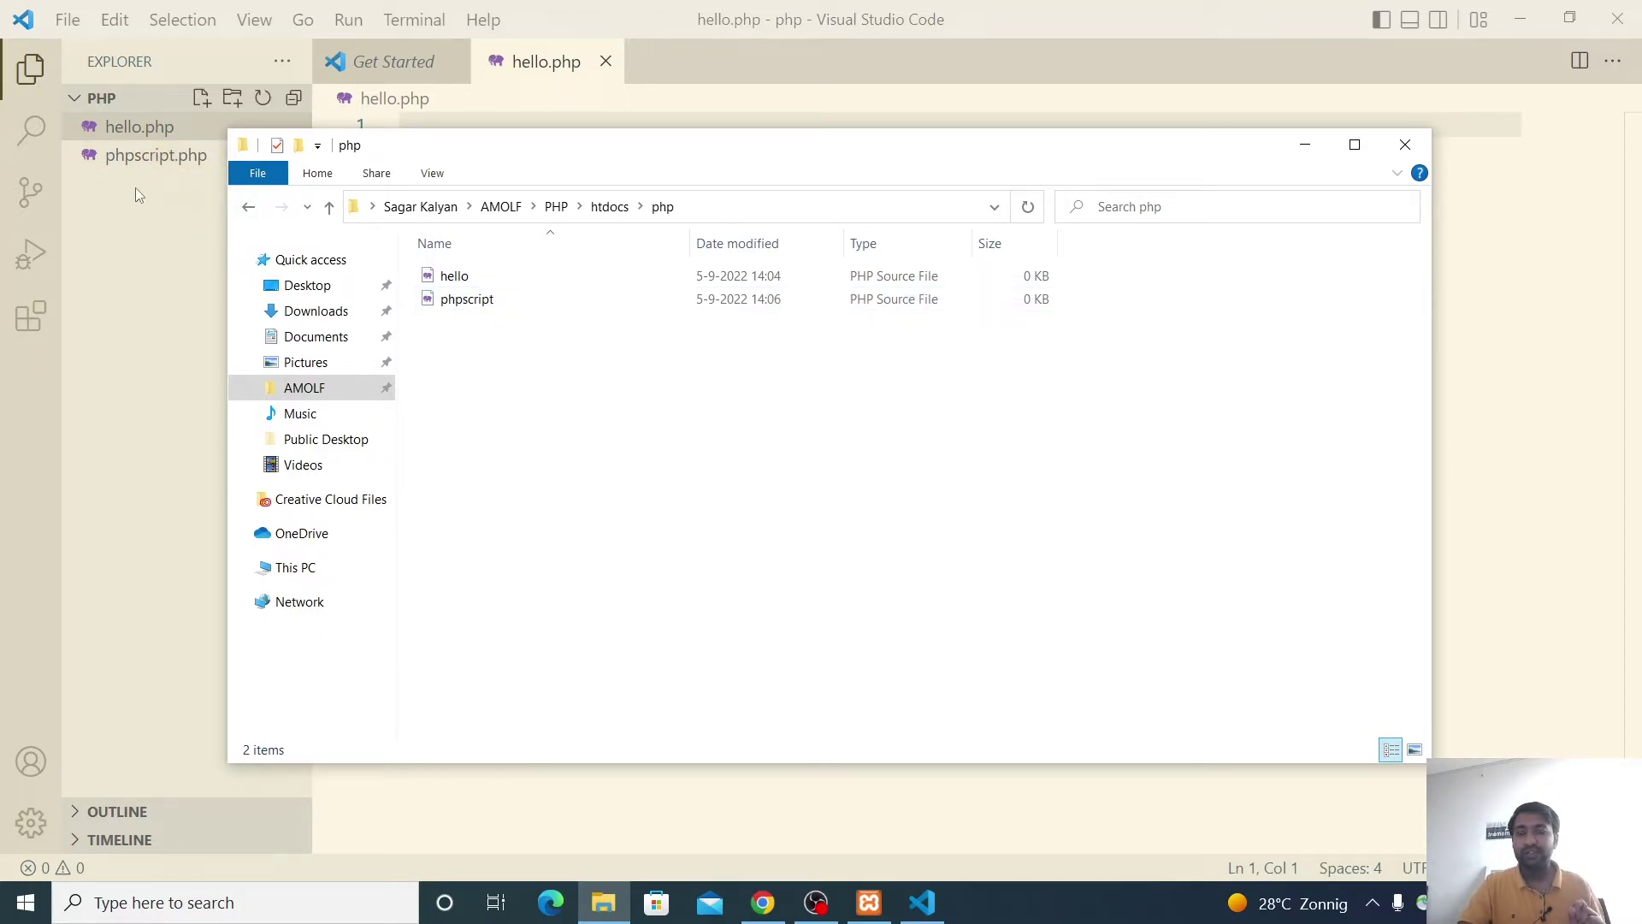
# - Switch back to Visual Studio Code and delete phpscript.php from the PHP workspace, moving it to the Recycle Bin
pyautogui.click(122, 154)
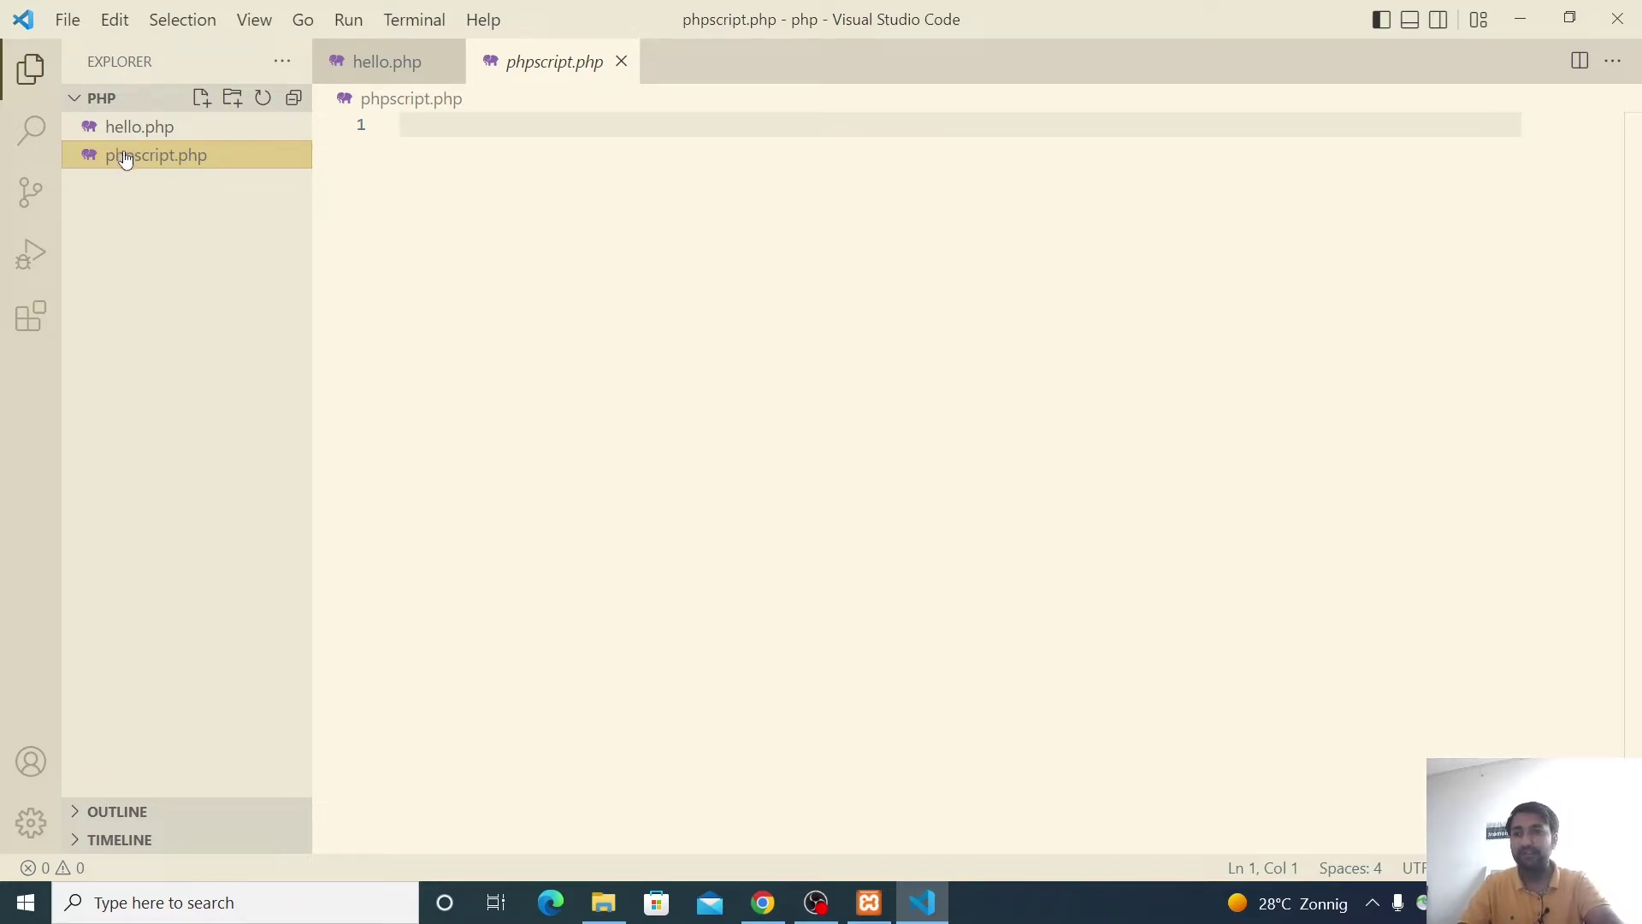
pyautogui.press('Delete')
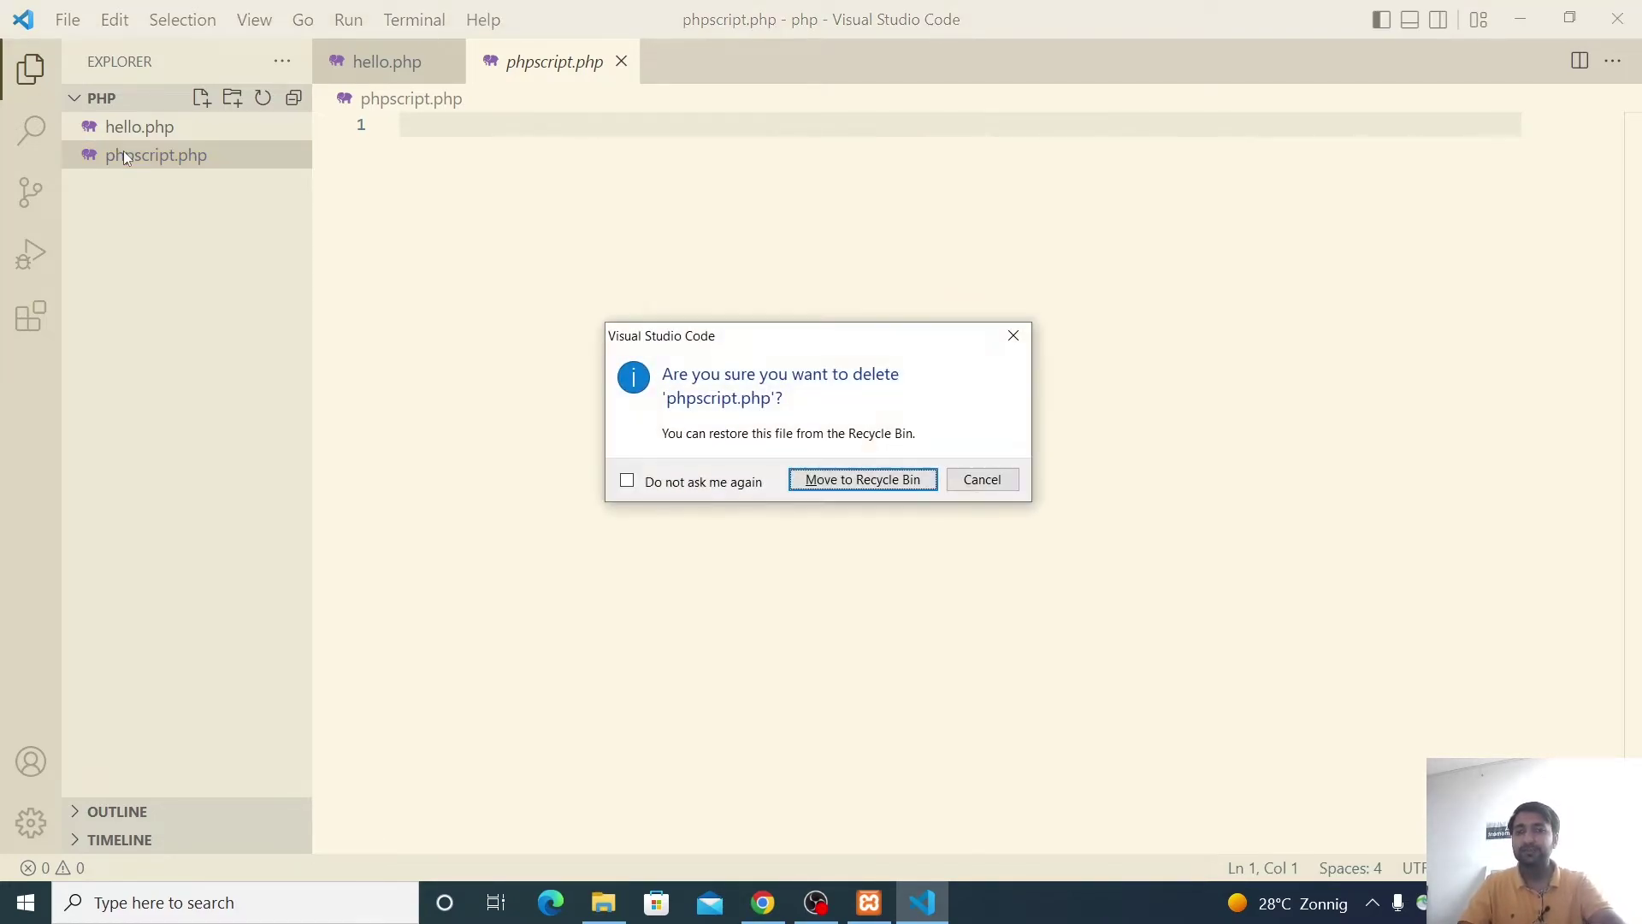
pyautogui.click(830, 488)
# - Add the opening tag <?php and the closing tag ?> to hello.php with a blank line between them
pyautogui.click(524, 255)
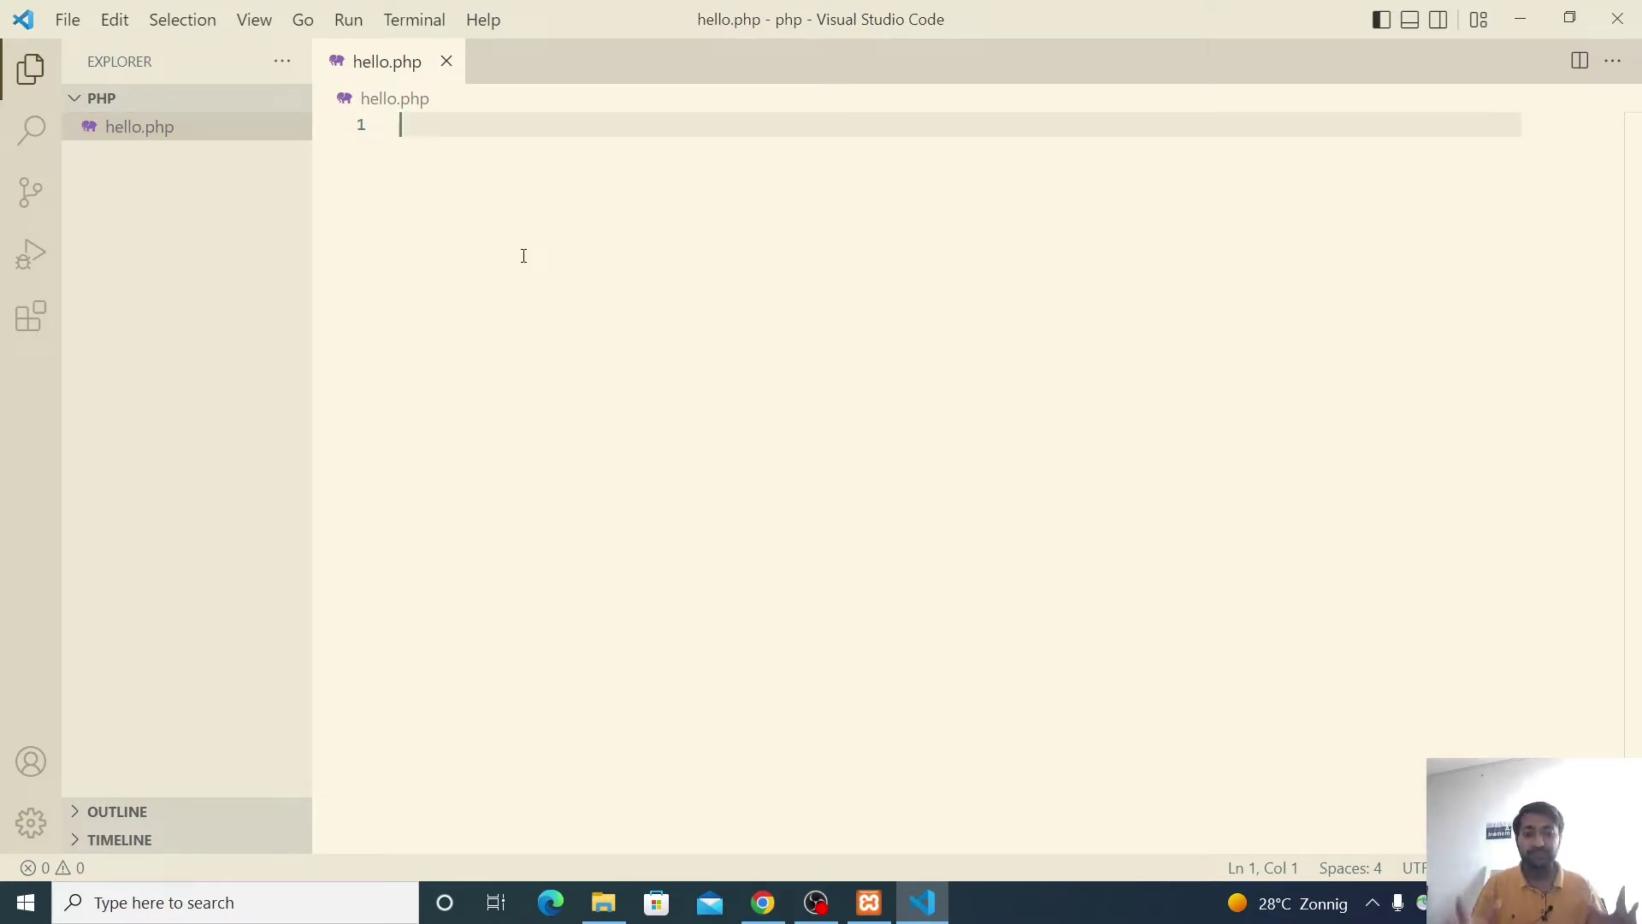
pyautogui.write('<?')
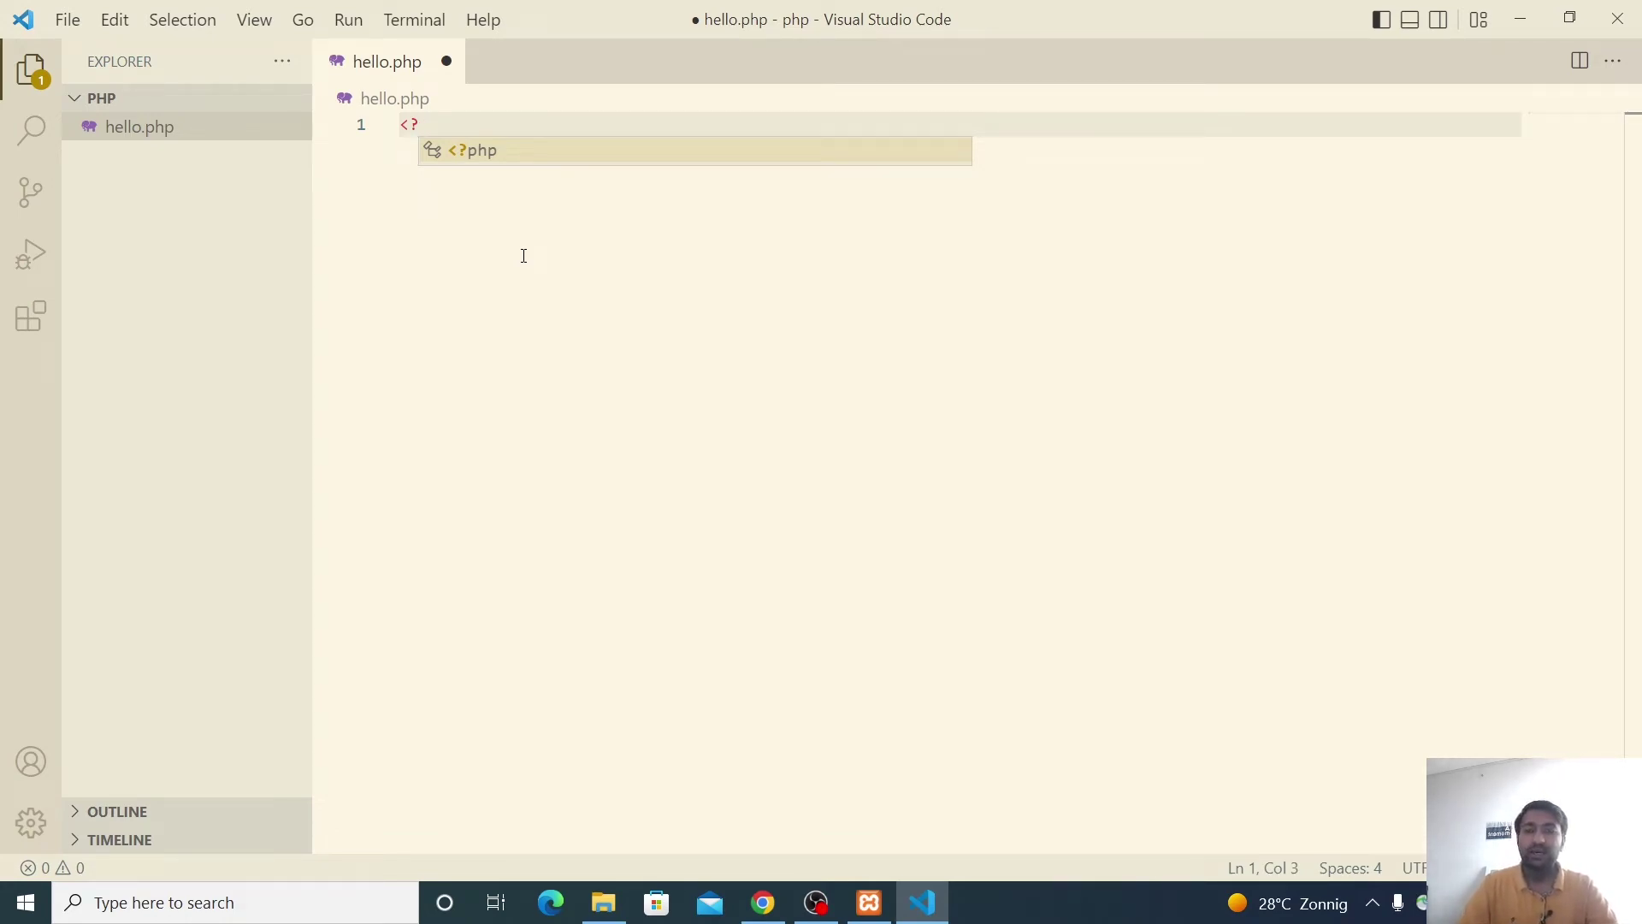
pyautogui.click(472, 157)
pyautogui.press('Return')
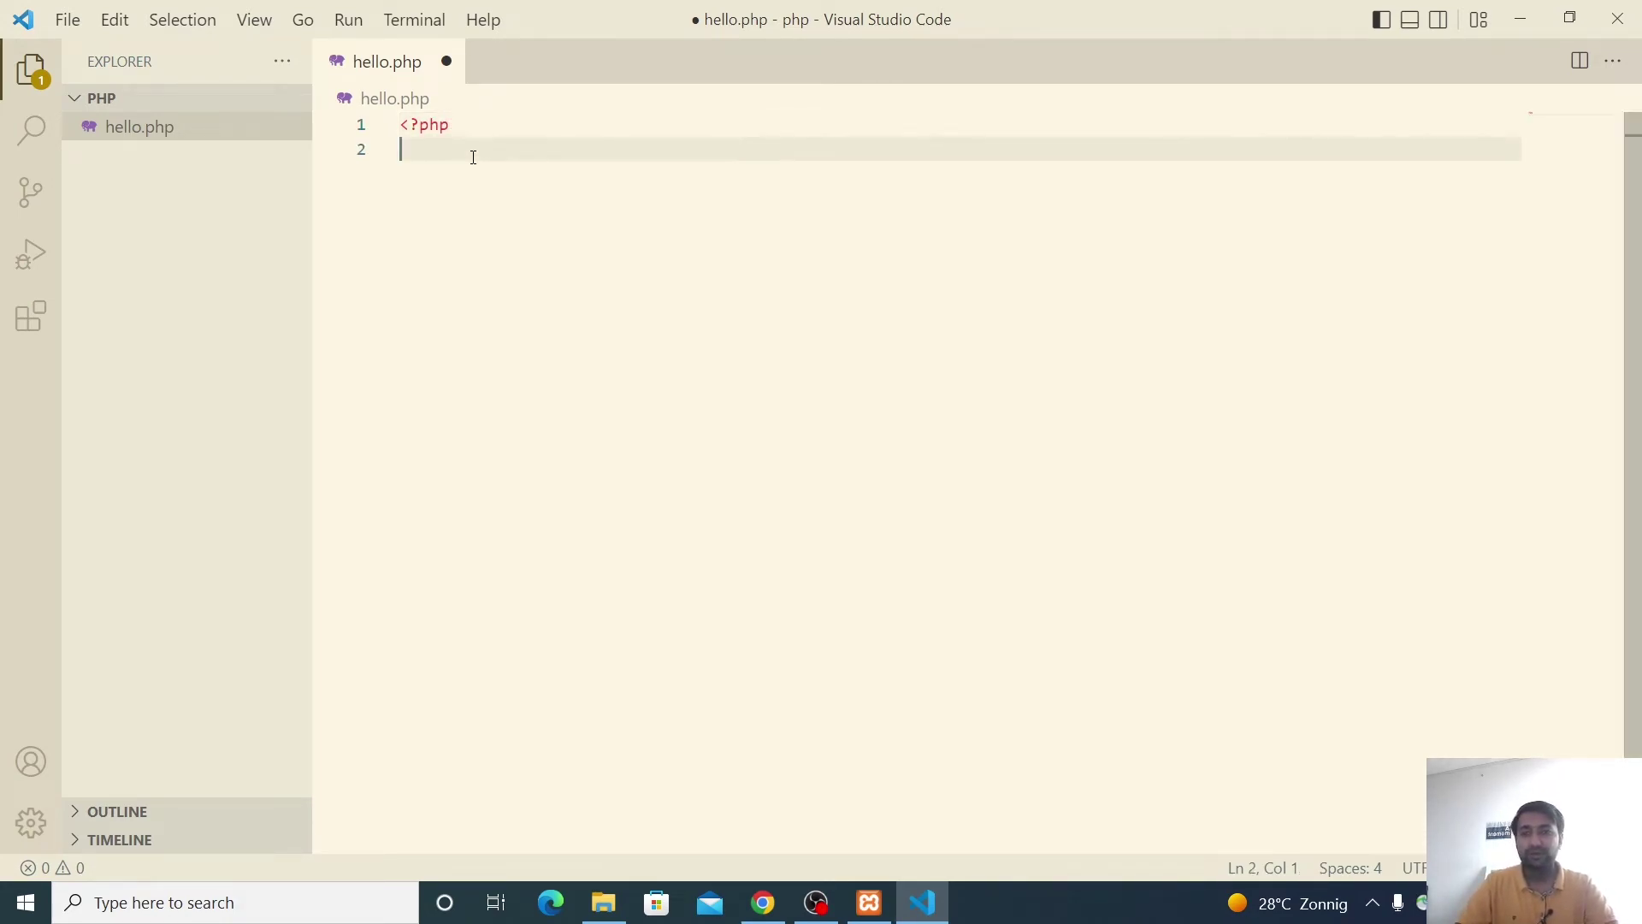
pyautogui.write('?>')
pyautogui.press('Left')
pyautogui.press('Left')
pyautogui.press('Return')
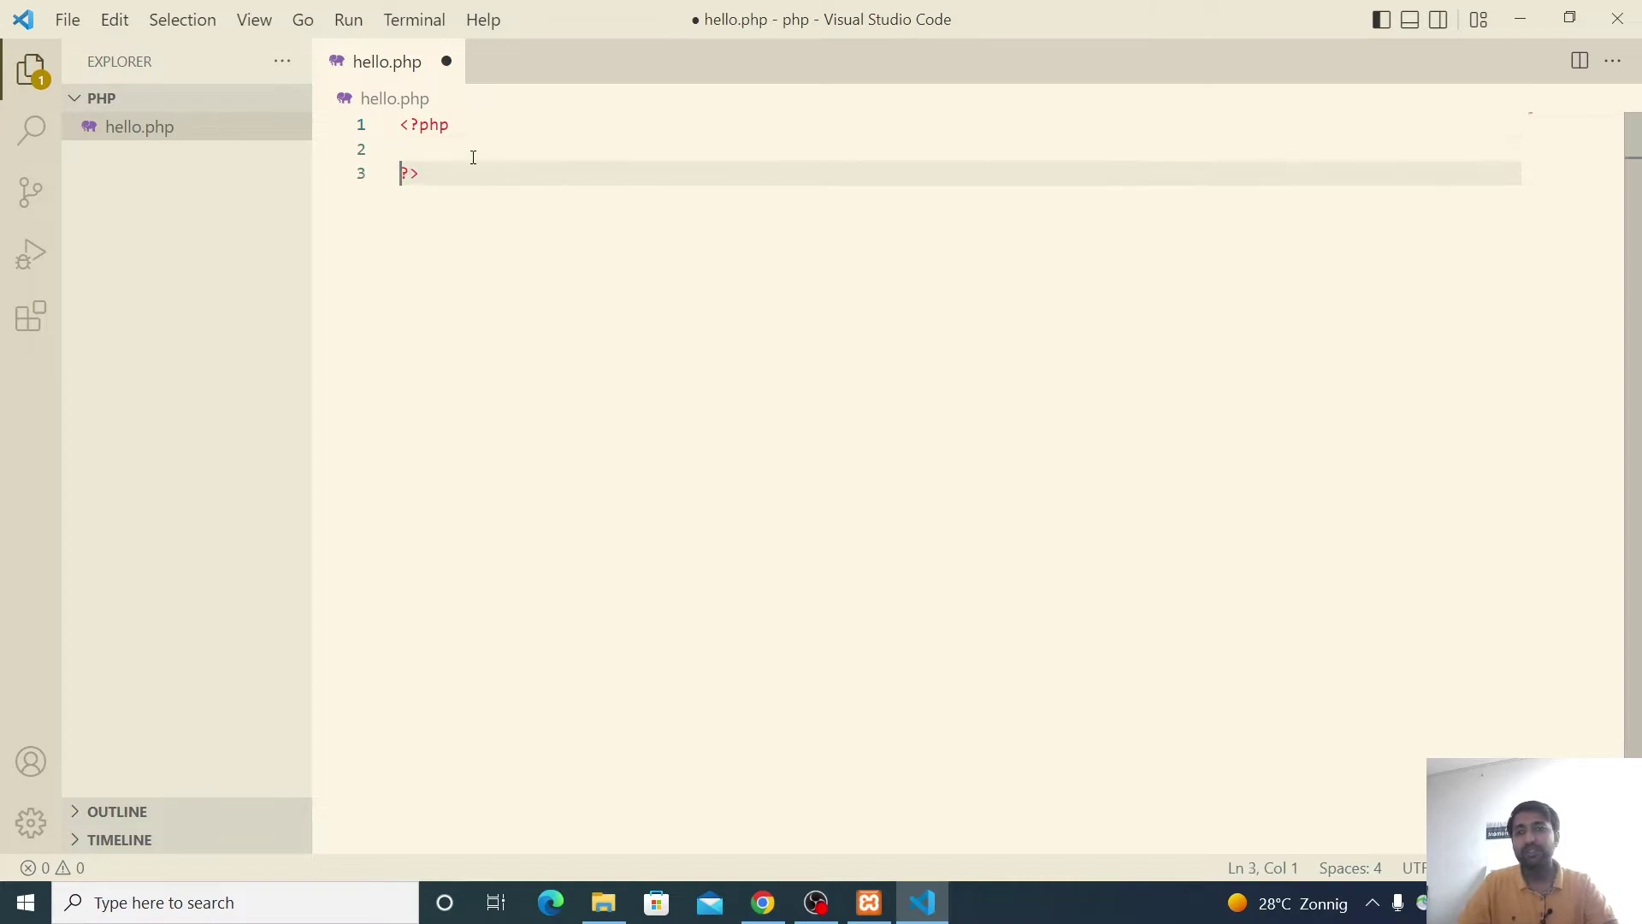
pyautogui.press('Up')
# - Insert two more blank lines between the opening and closing PHP tags in hello.php
pyautogui.moveTo(439, 174); pyautogui.dragTo(392, 129)
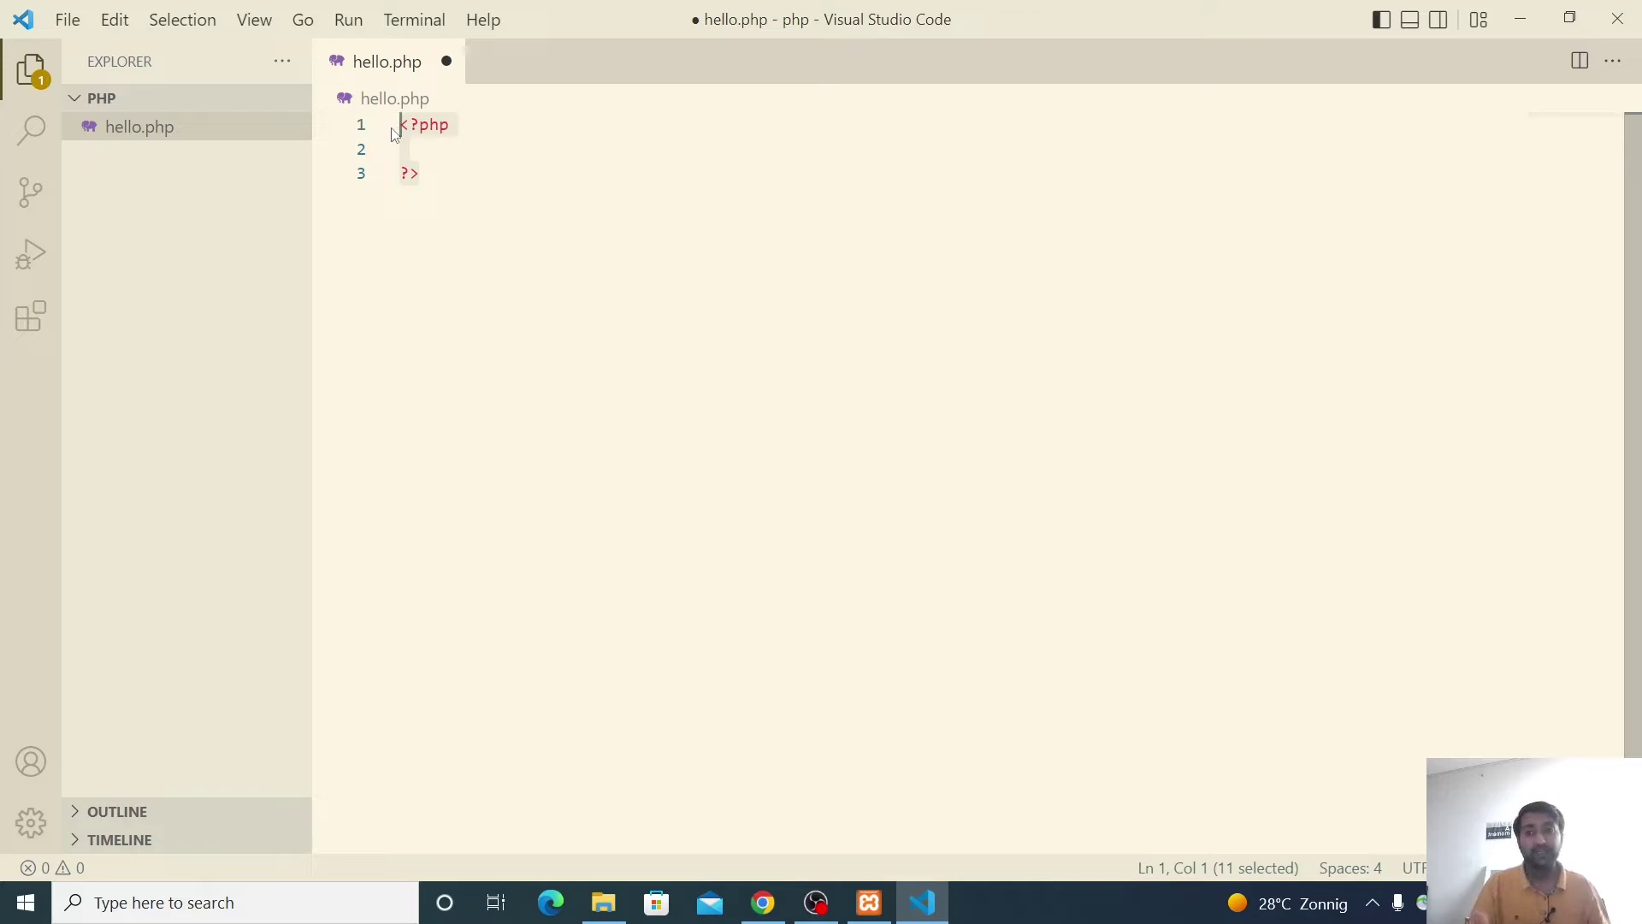
pyautogui.click(412, 150)
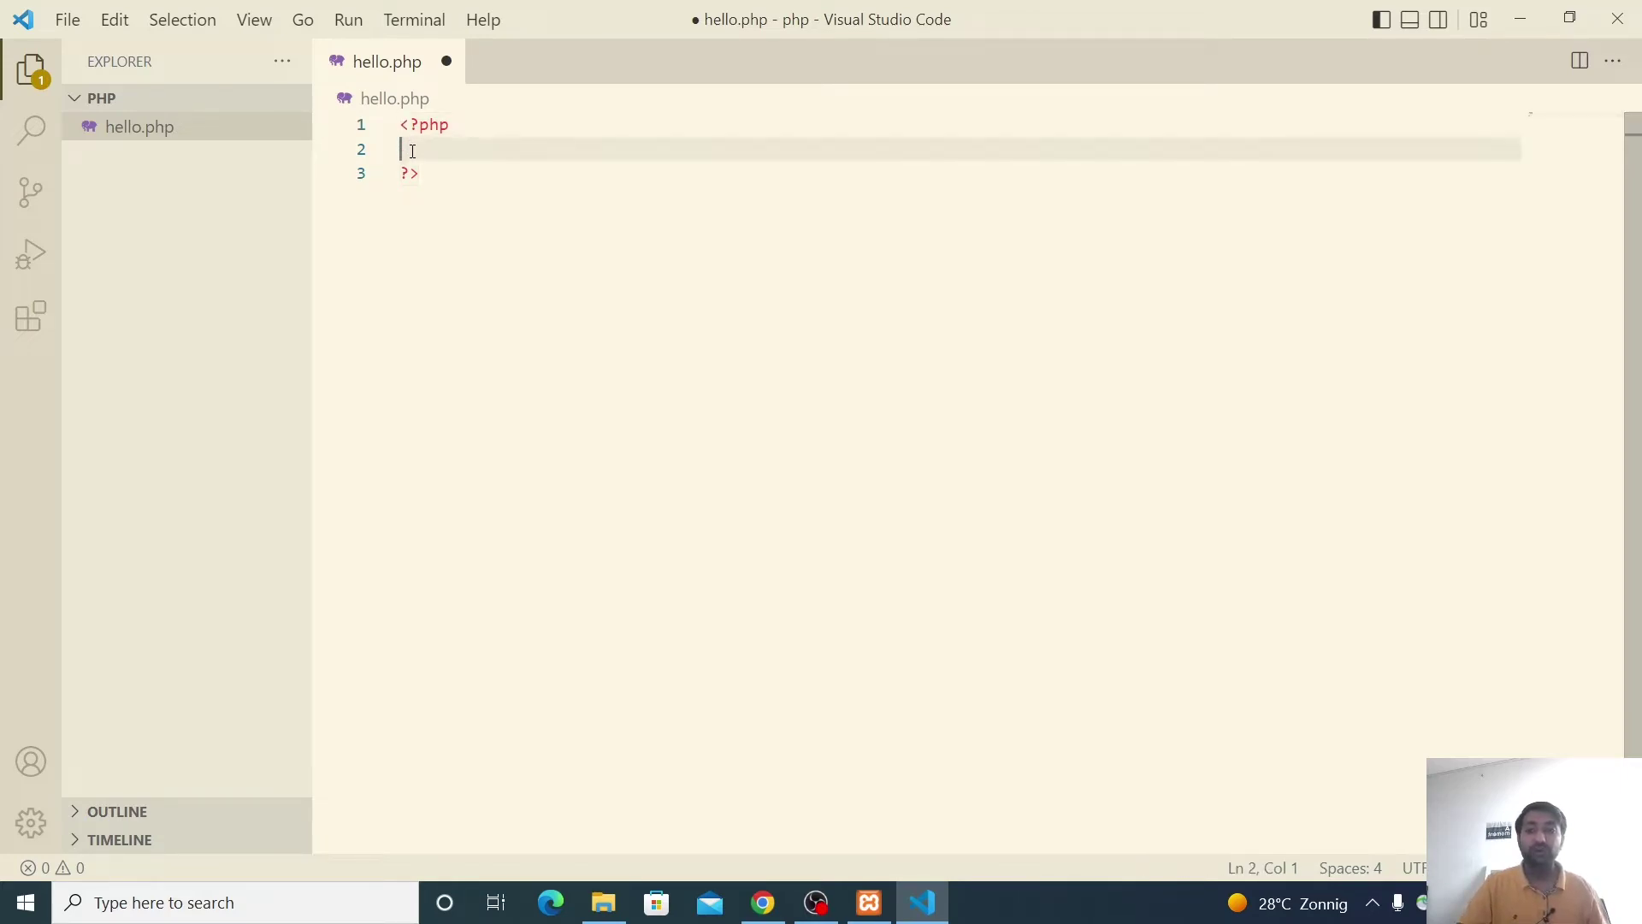
pyautogui.press('Return')
pyautogui.press('Return')
pyautogui.press('Up')
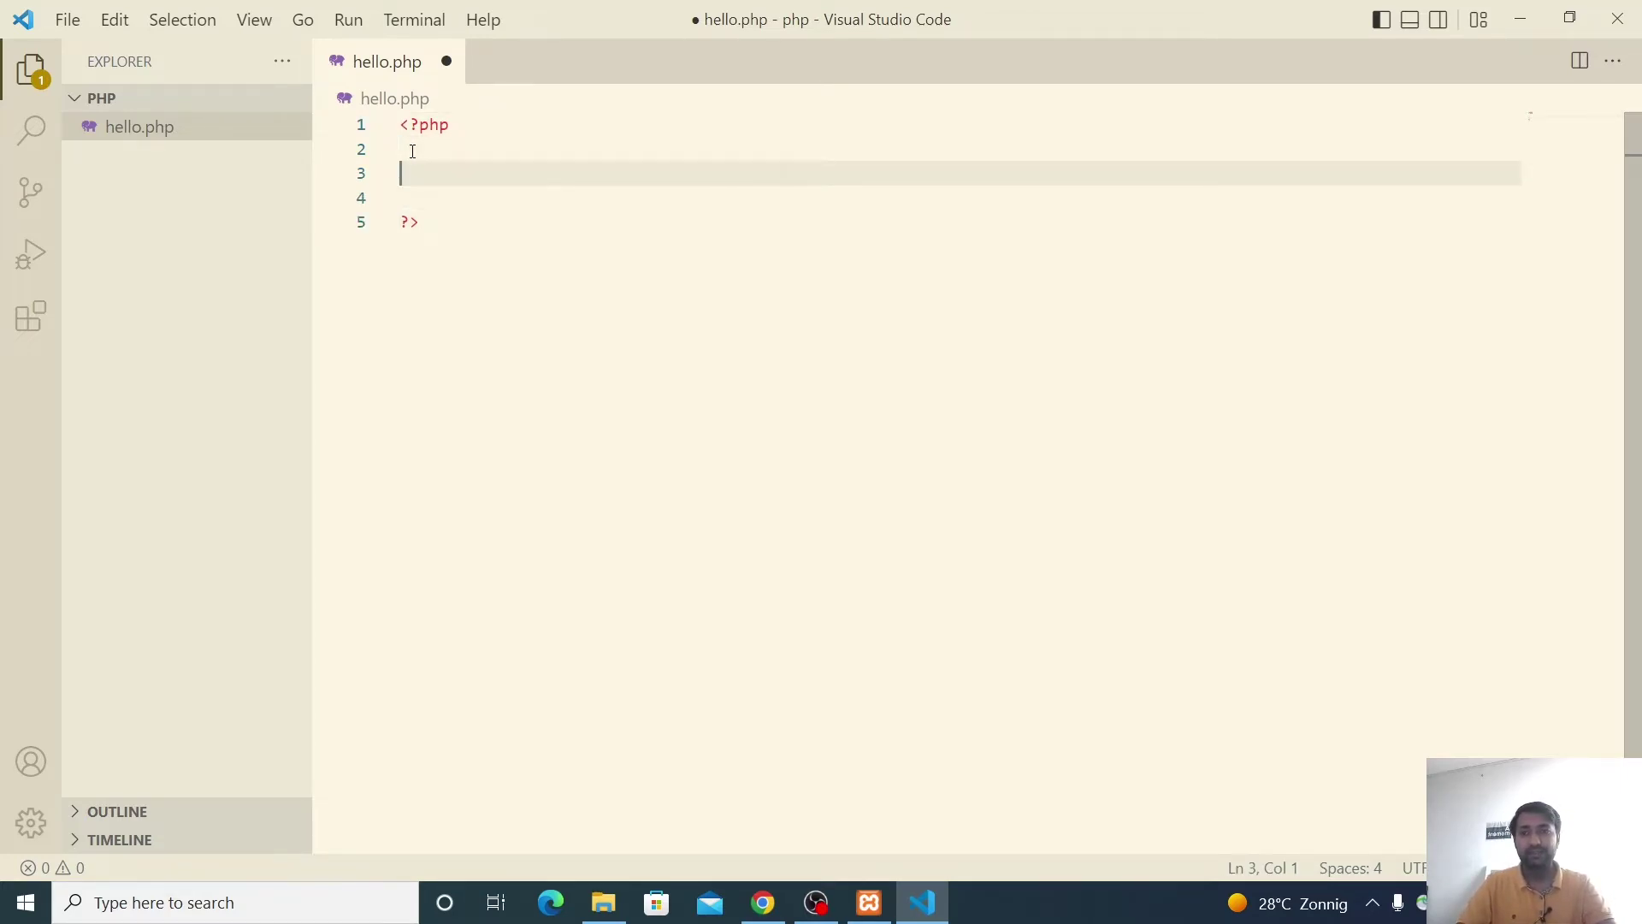
# - Examine the syntax of the opening <?php tag, the closing ?> tag and the space between them for code
pyautogui.moveTo(414, 126); pyautogui.dragTo(403, 126)
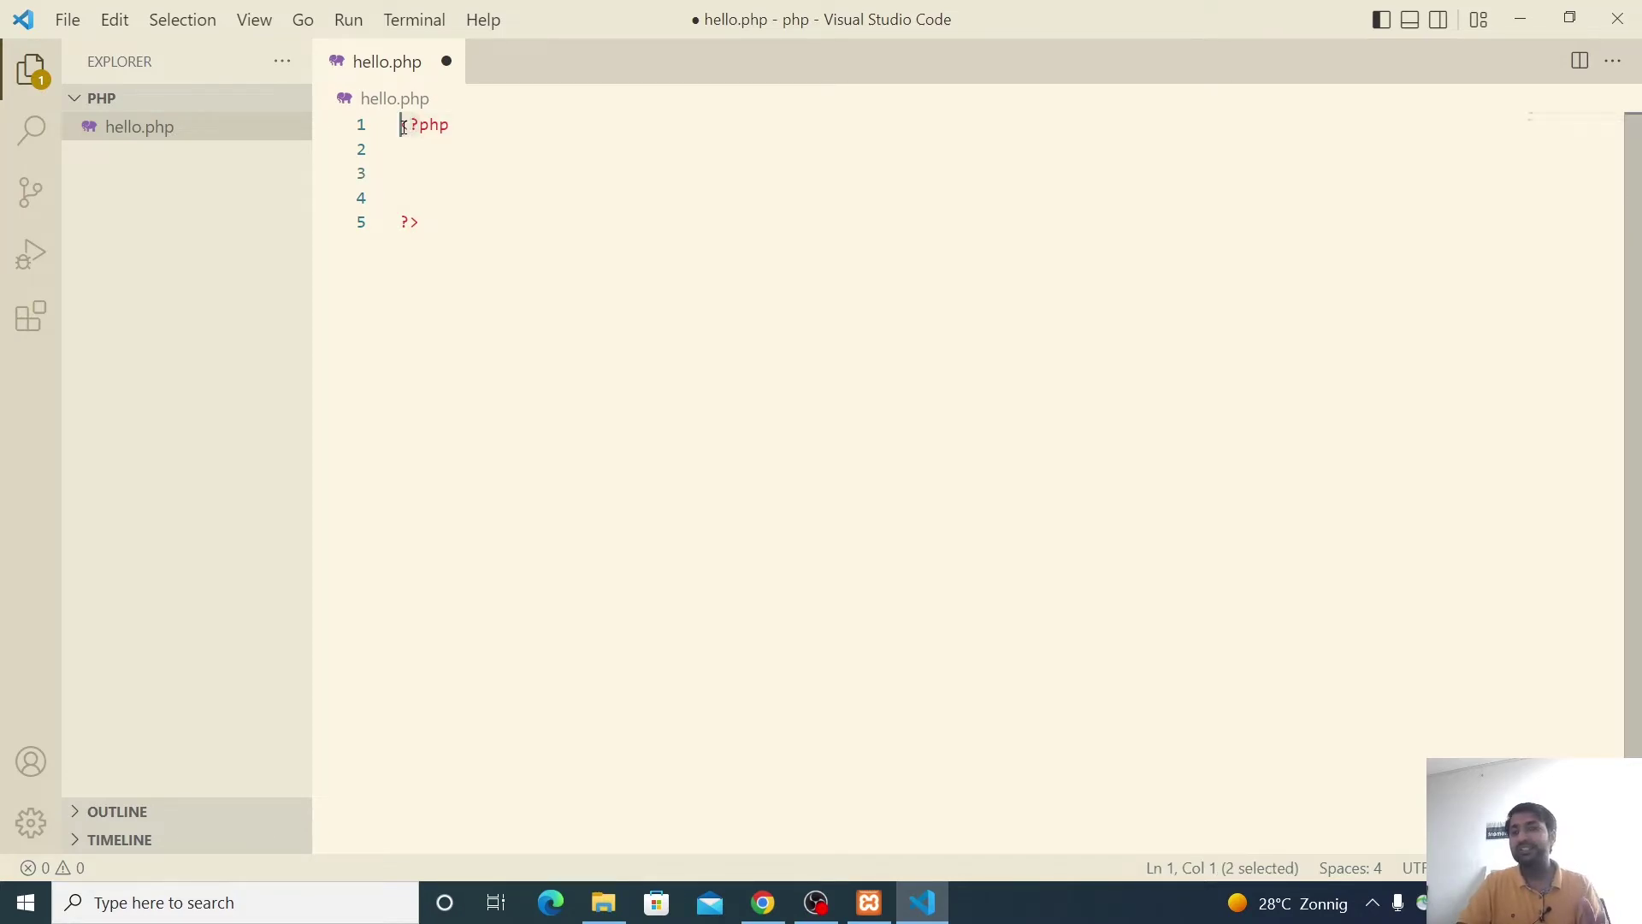
pyautogui.click(403, 127)
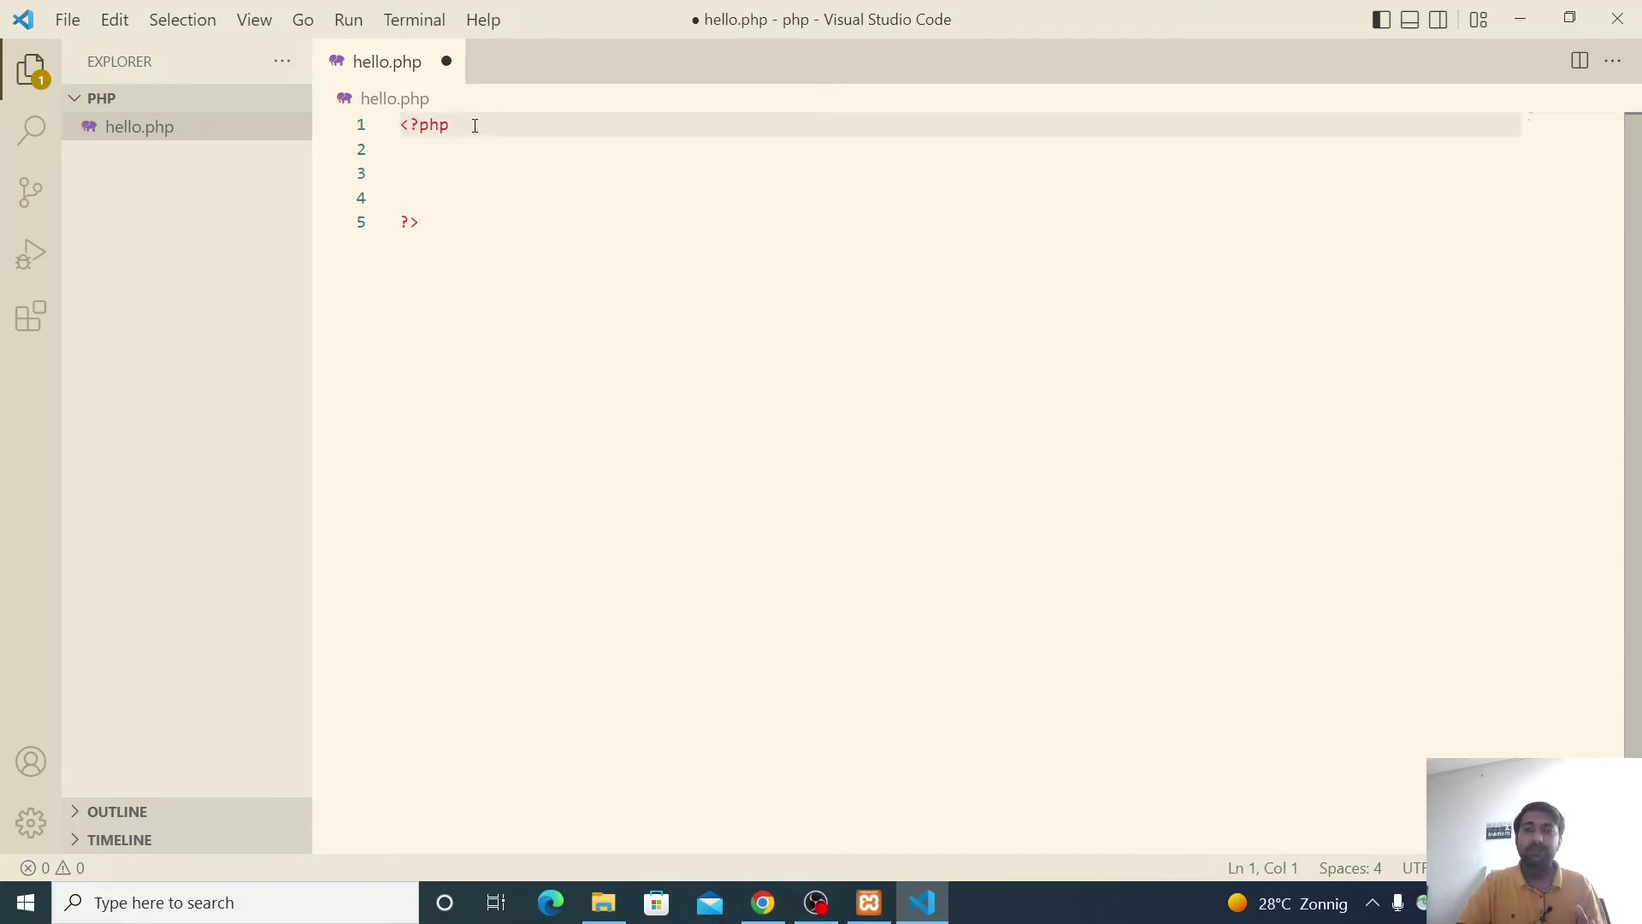
pyautogui.moveTo(409, 127); pyautogui.dragTo(386, 127)
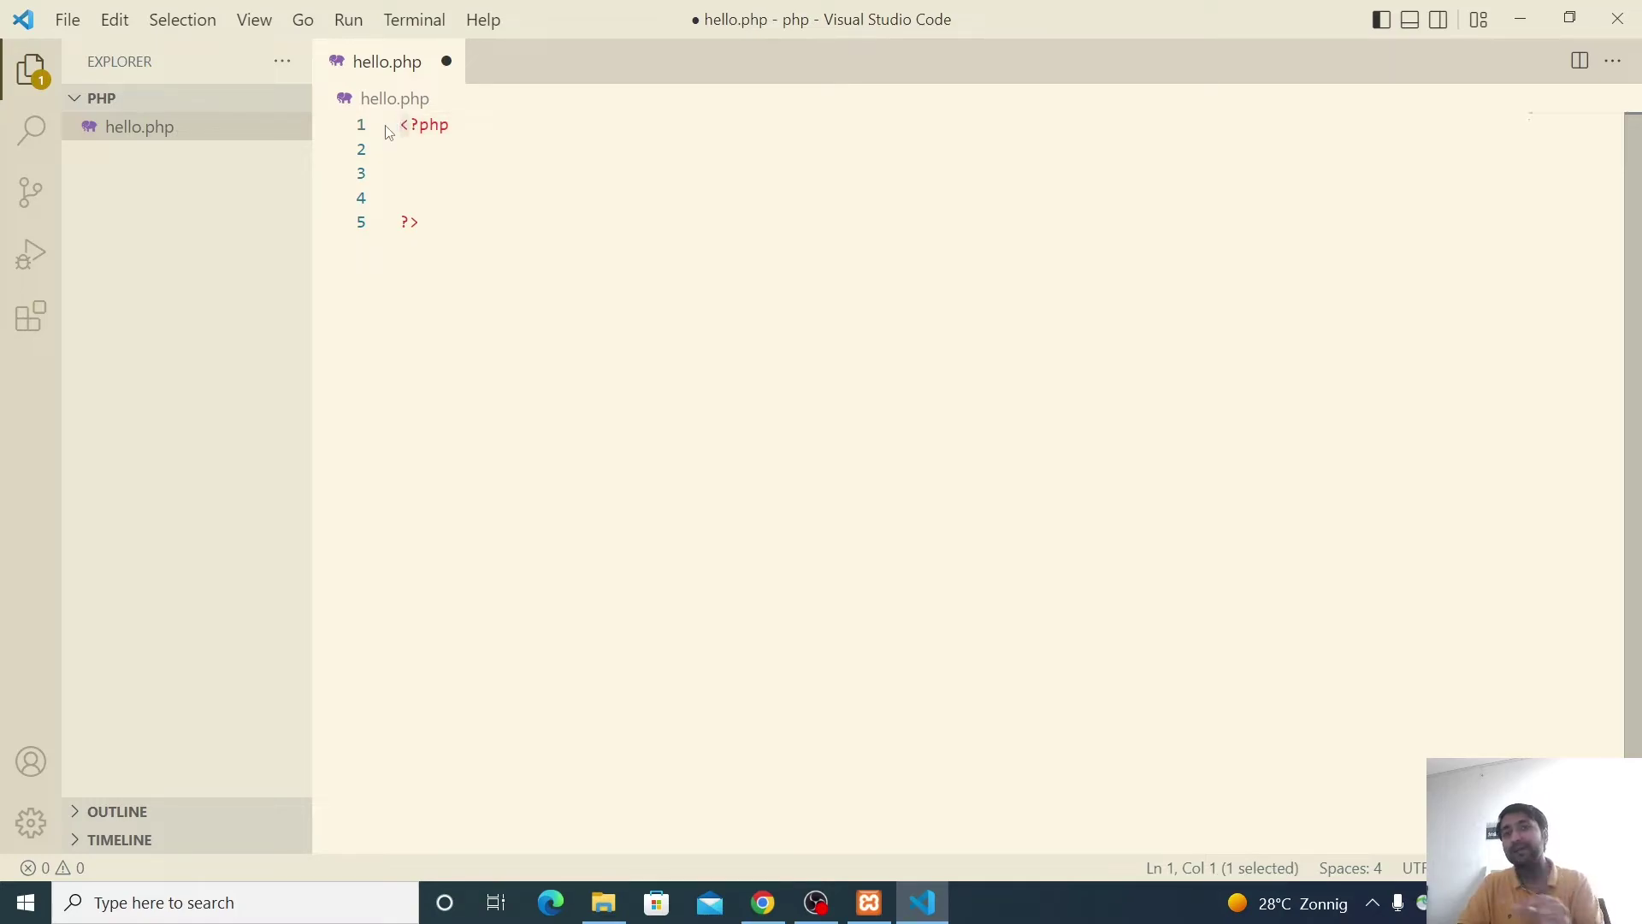
pyautogui.moveTo(420, 126); pyautogui.dragTo(476, 126)
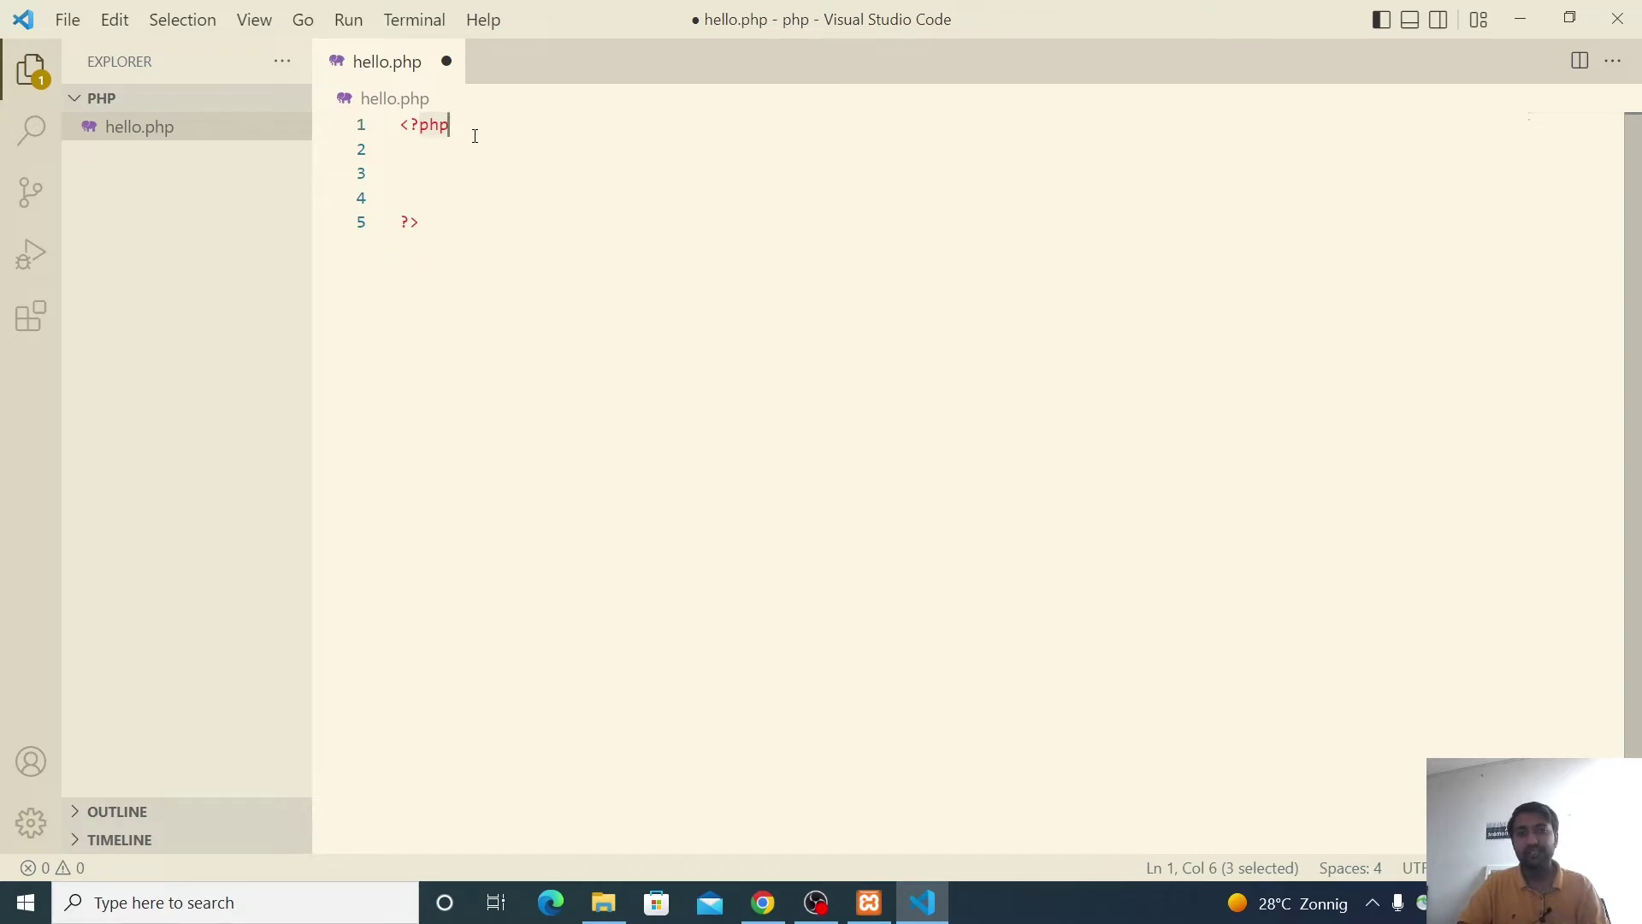
pyautogui.click(470, 158)
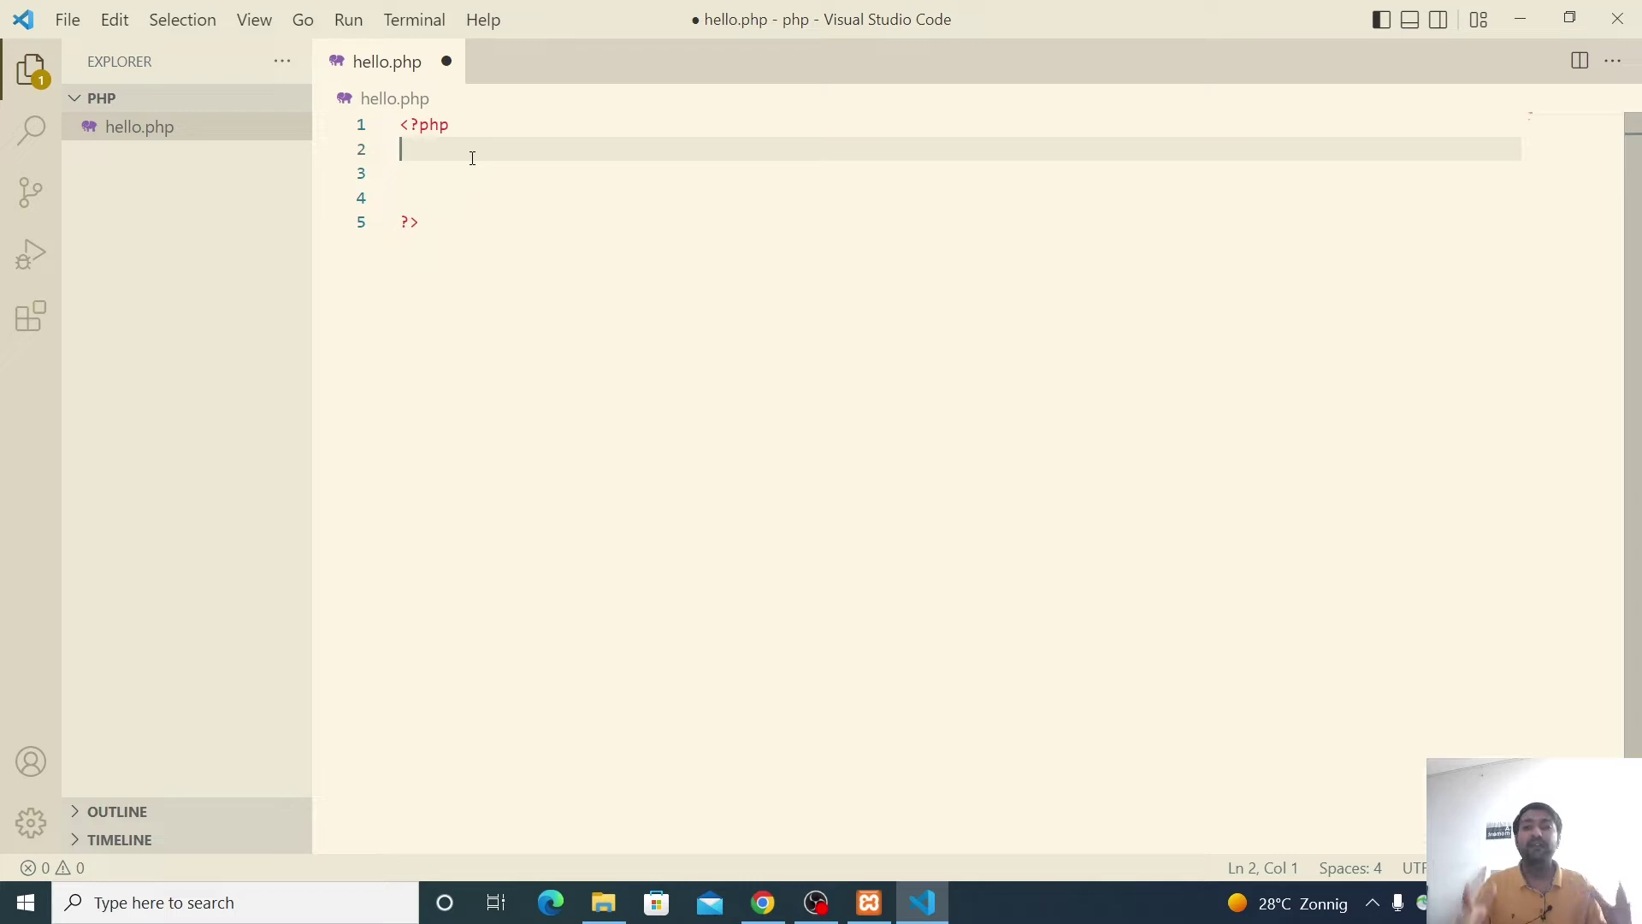
pyautogui.click(443, 220)
pyautogui.press('Up')
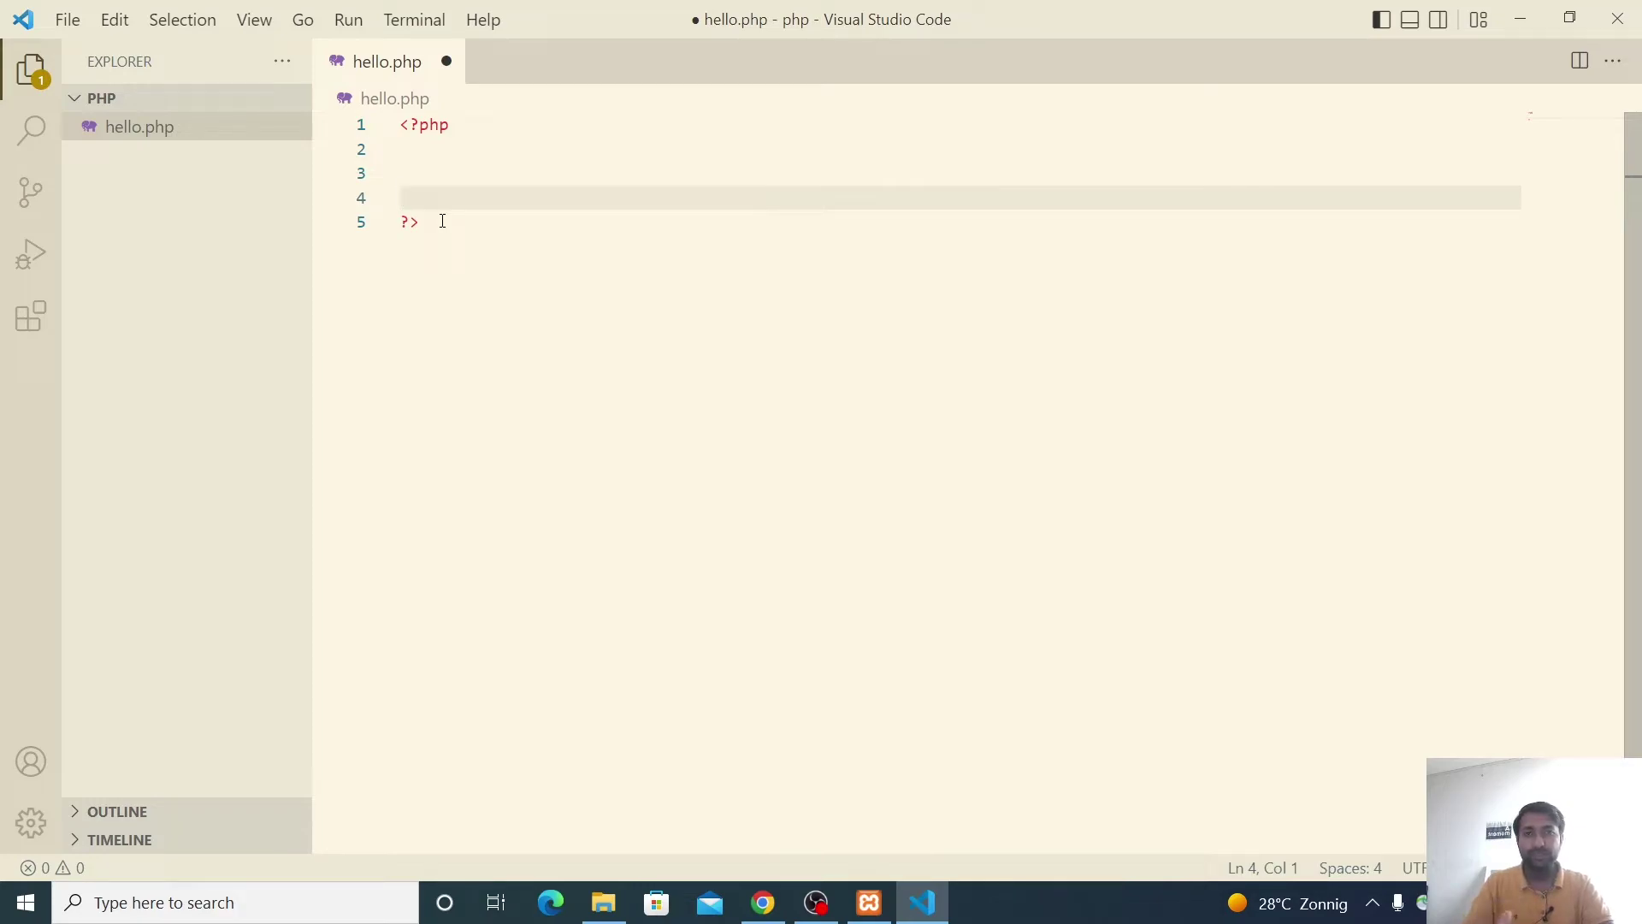
pyautogui.moveTo(424, 224); pyautogui.dragTo(403, 224)
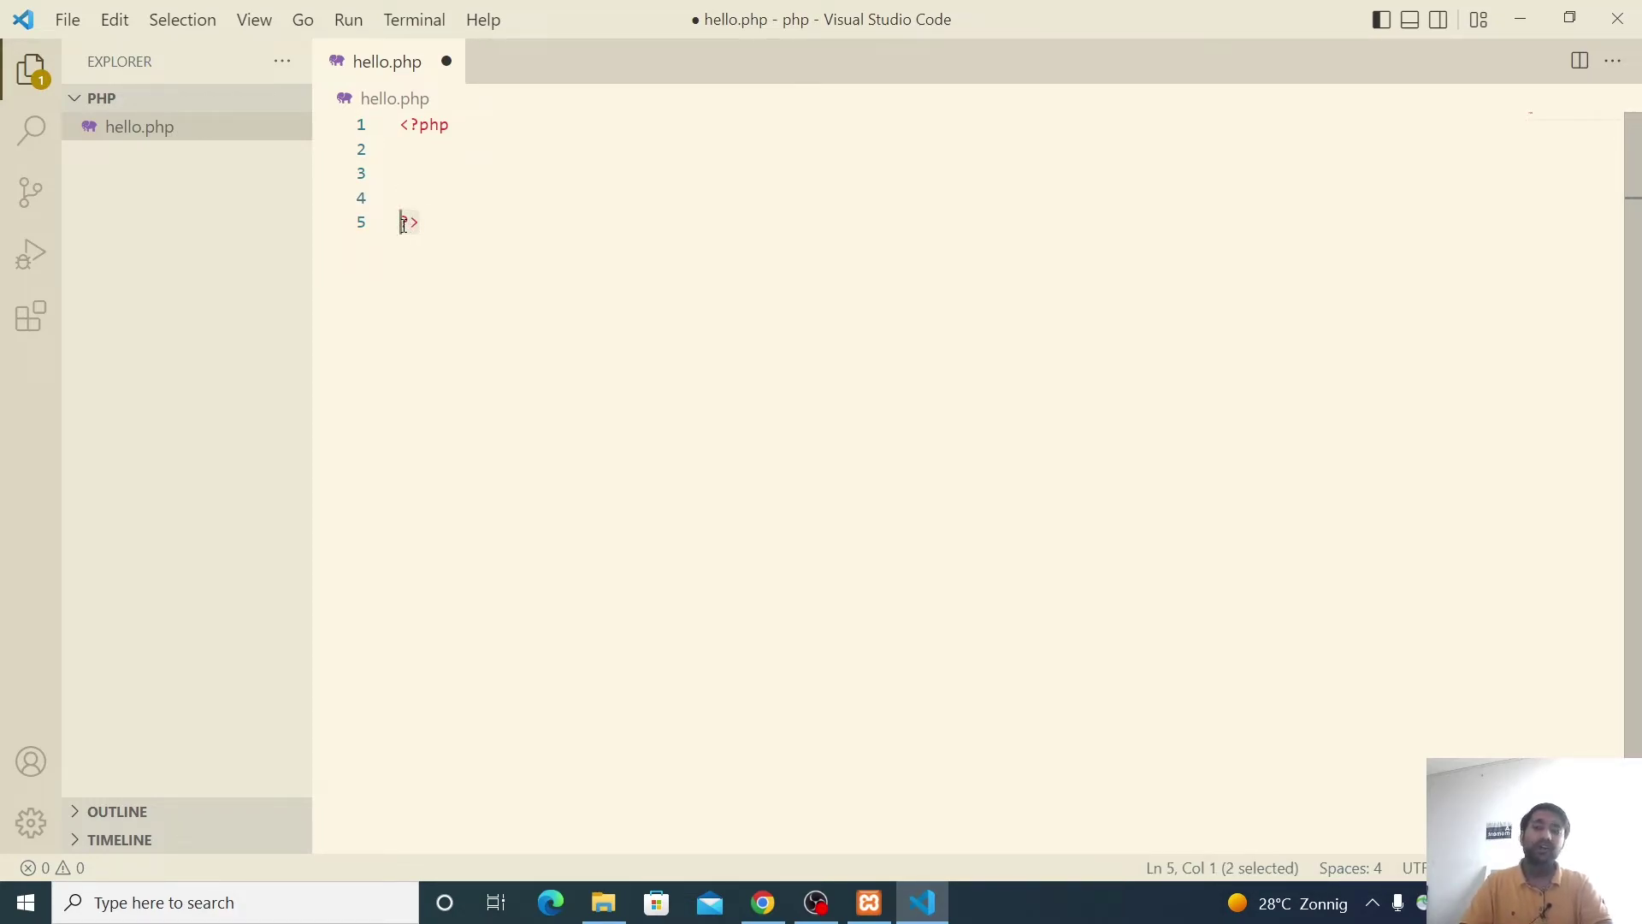
pyautogui.click(446, 174)
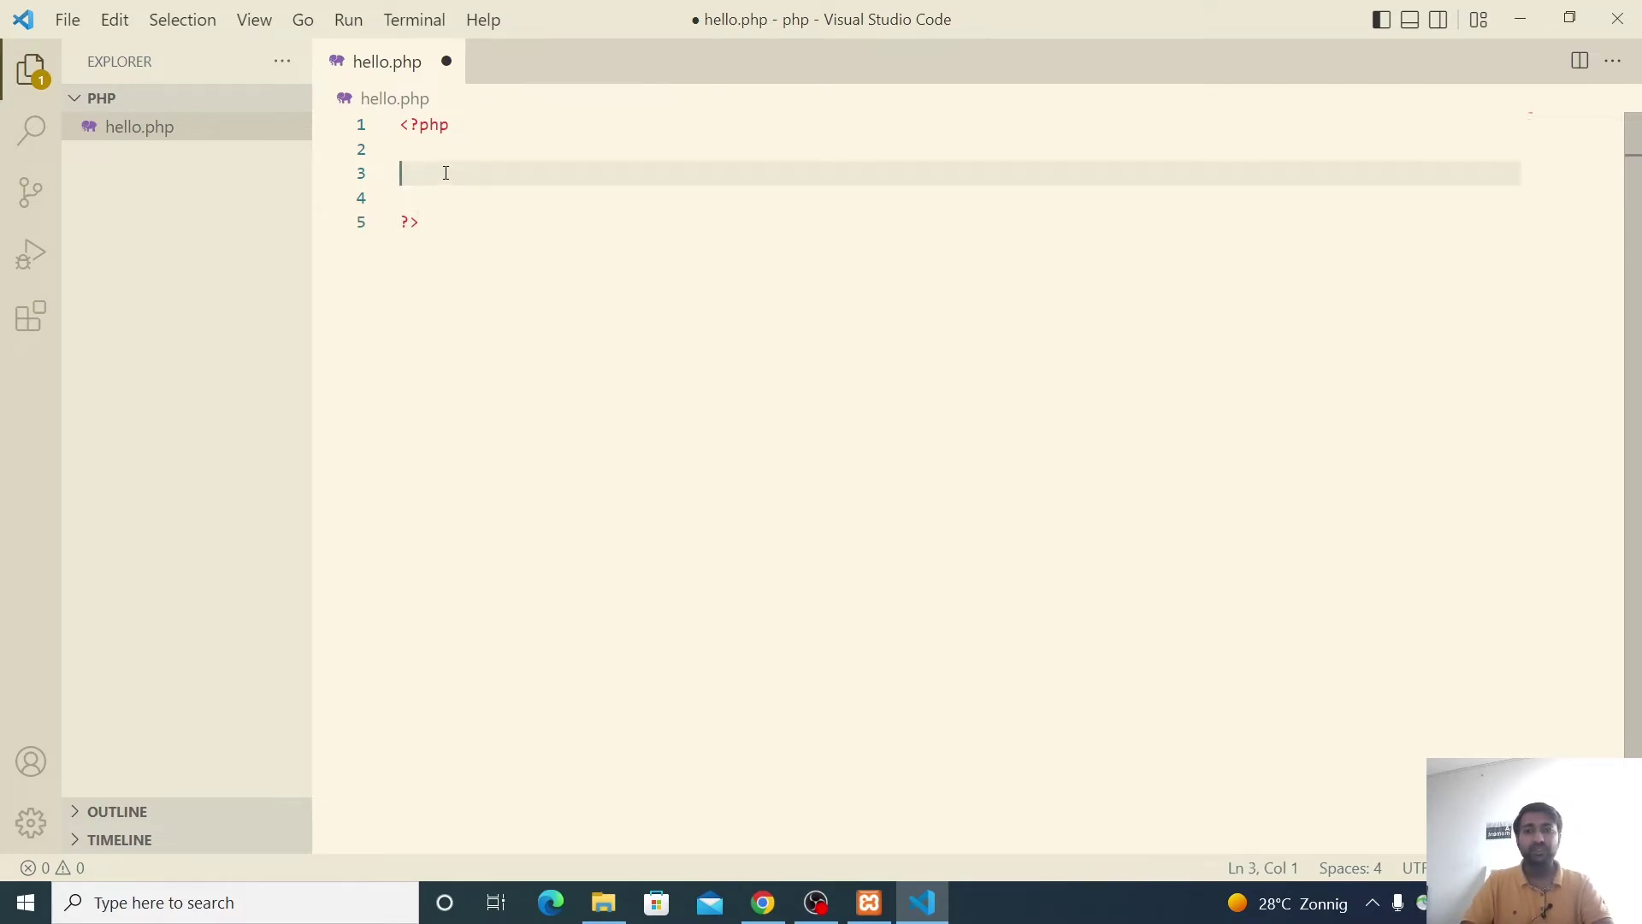
pyautogui.click(452, 247)
pyautogui.moveTo(453, 217); pyautogui.dragTo(404, 125)
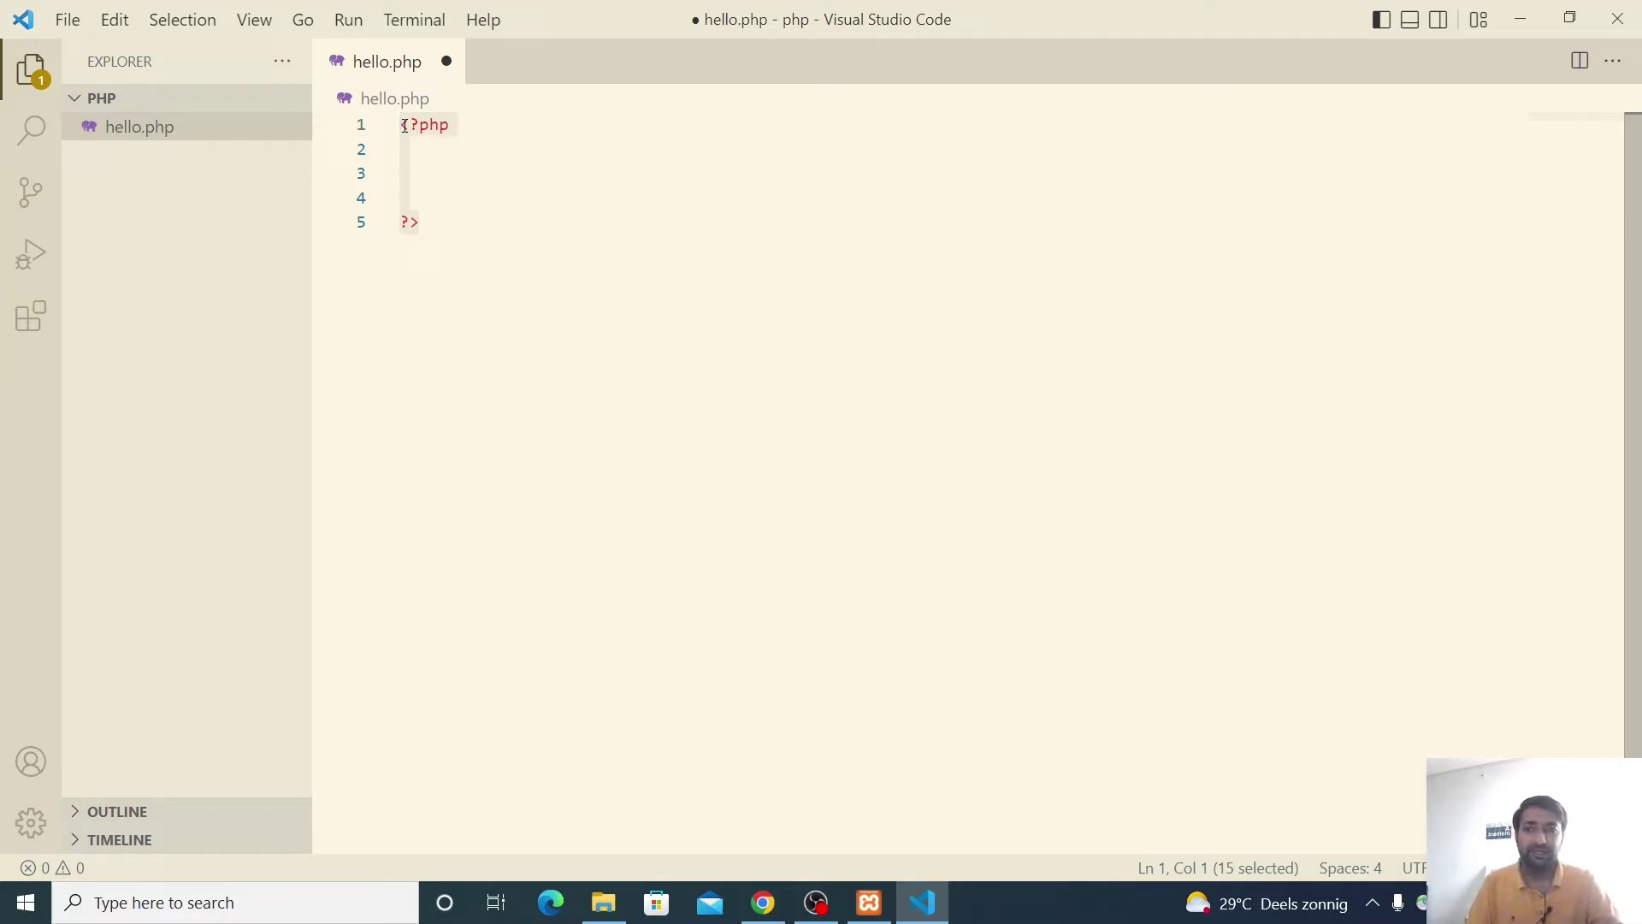
# - Add a second PHP block with <?php and ?> tags below the first one, starting on line 7
pyautogui.click(454, 264)
pyautogui.press('Return')
pyautogui.press('Return')
pyautogui.write('<')
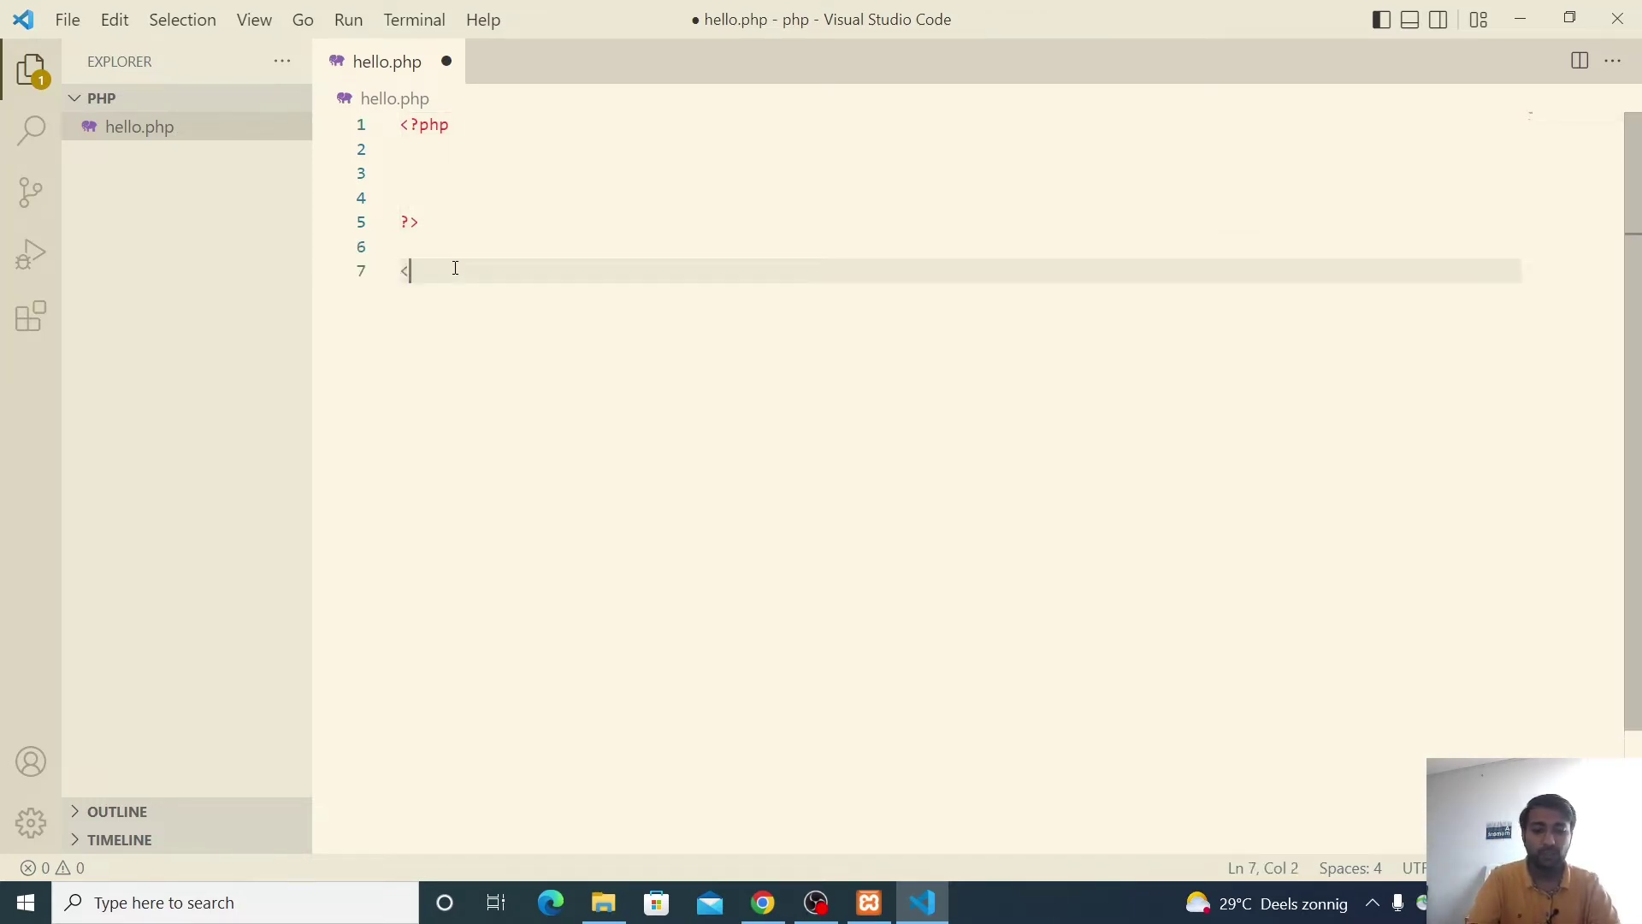
pyautogui.write('?ph')
pyautogui.press('Return')
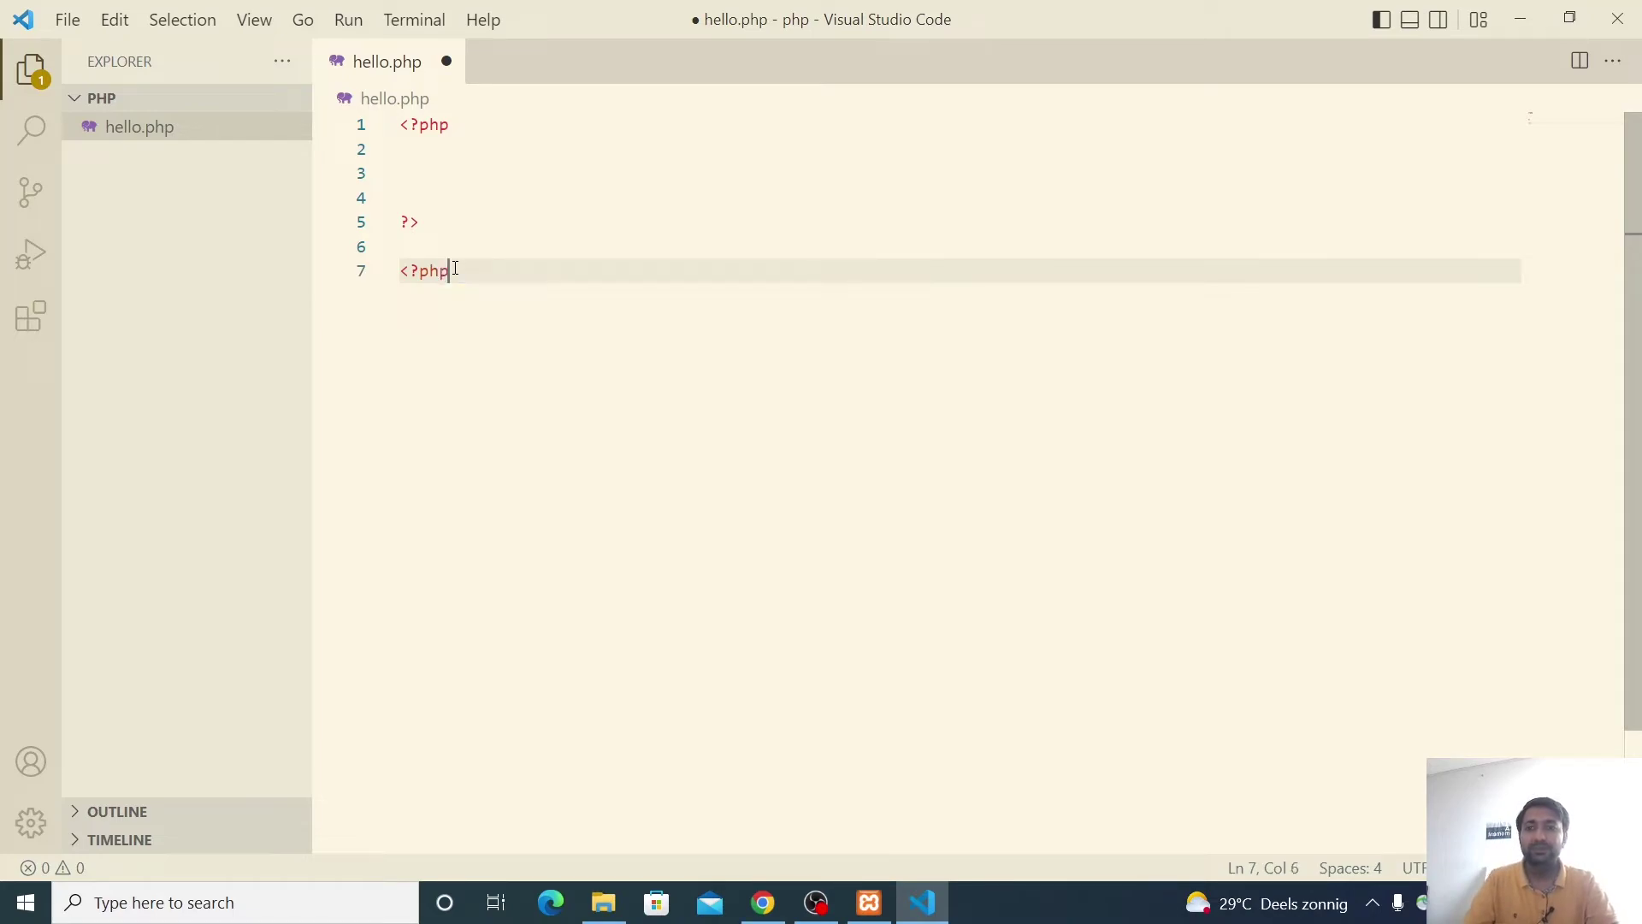
pyautogui.press('Return')
pyautogui.write('?>')
pyautogui.press('Home')
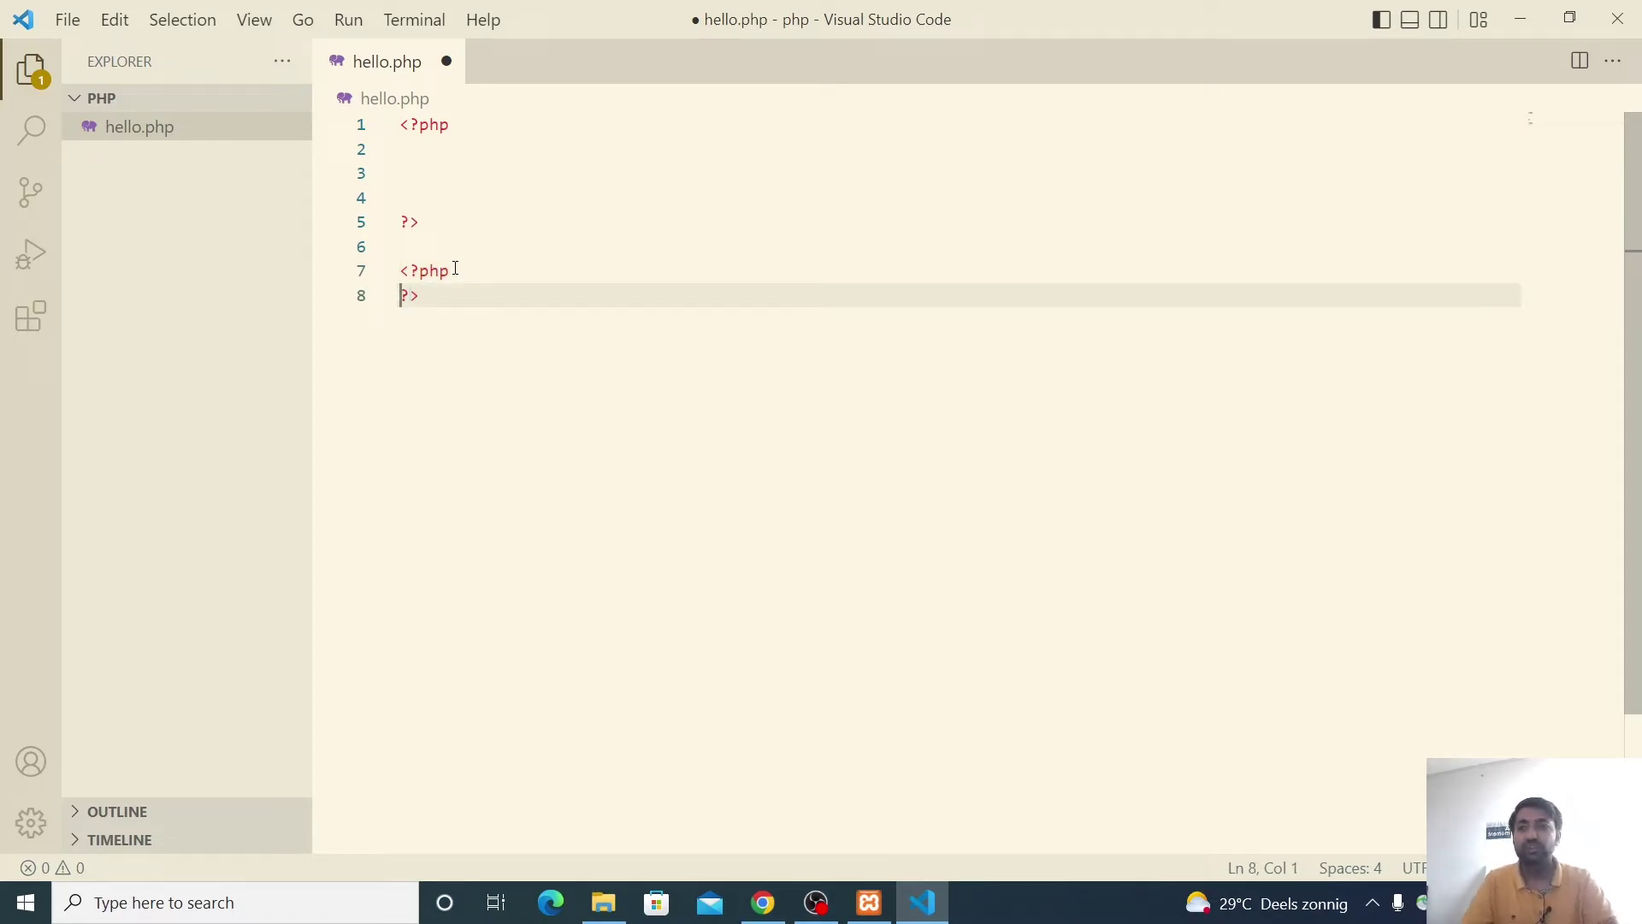
# - Insert two blank lines between the tags of the second PHP block
pyautogui.press('Return')
pyautogui.press('Return')
pyautogui.press('Up')
pyautogui.press('Up')
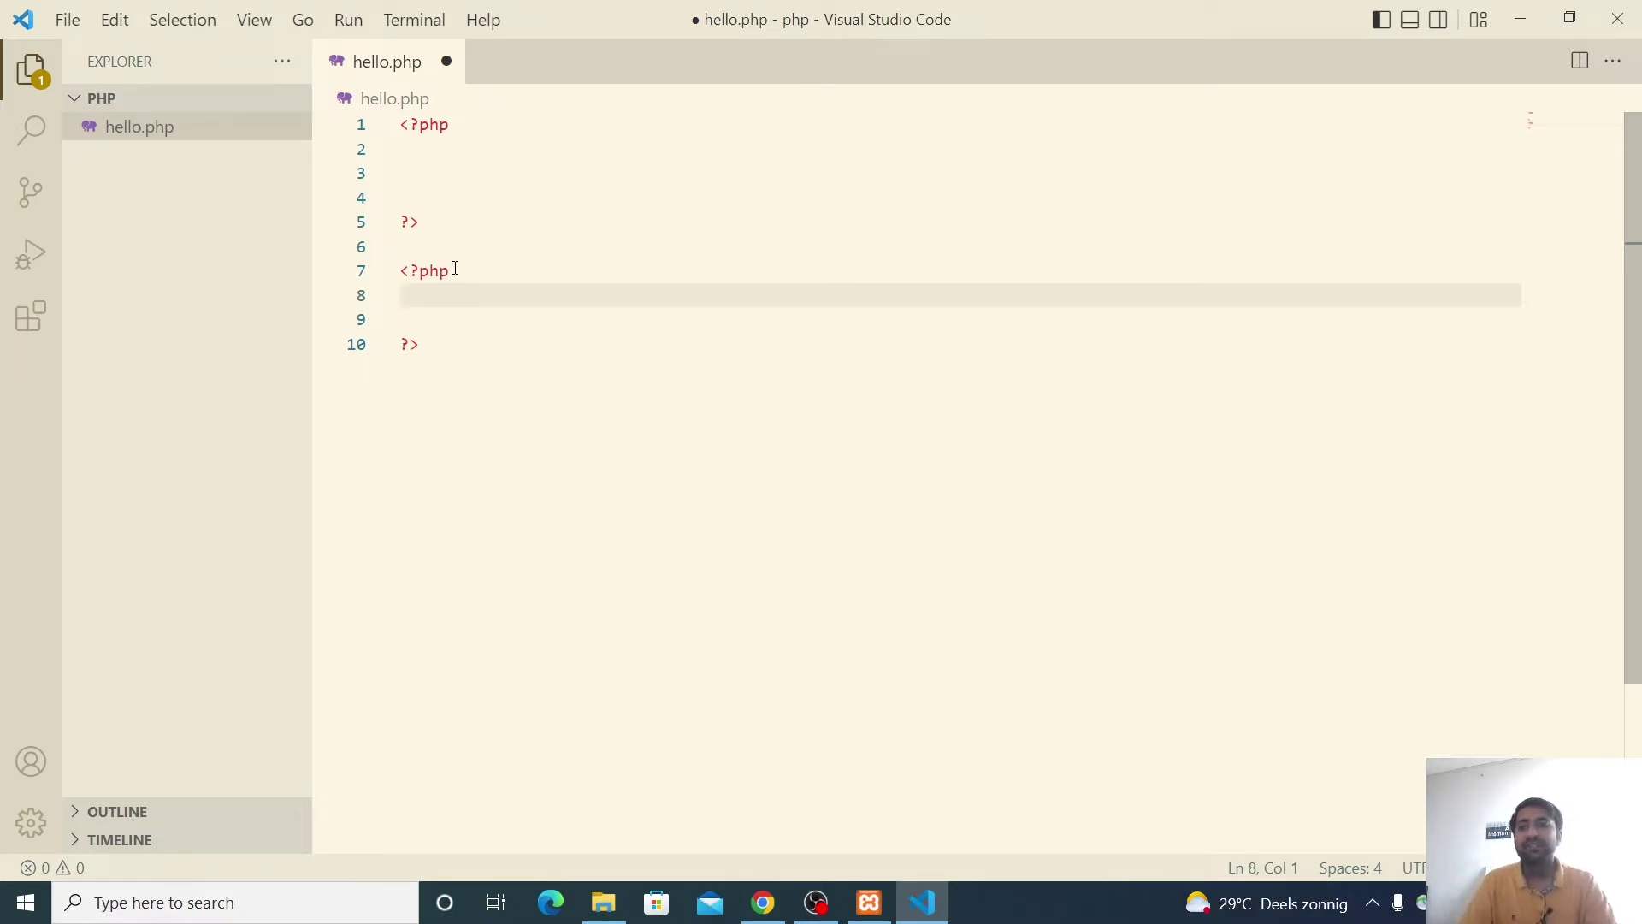
# - Enter placeholder text dfdfds in the first PHP block and date_interval_create_from_date_string in the second
pyautogui.click(436, 176)
pyautogui.write('dfdfds')
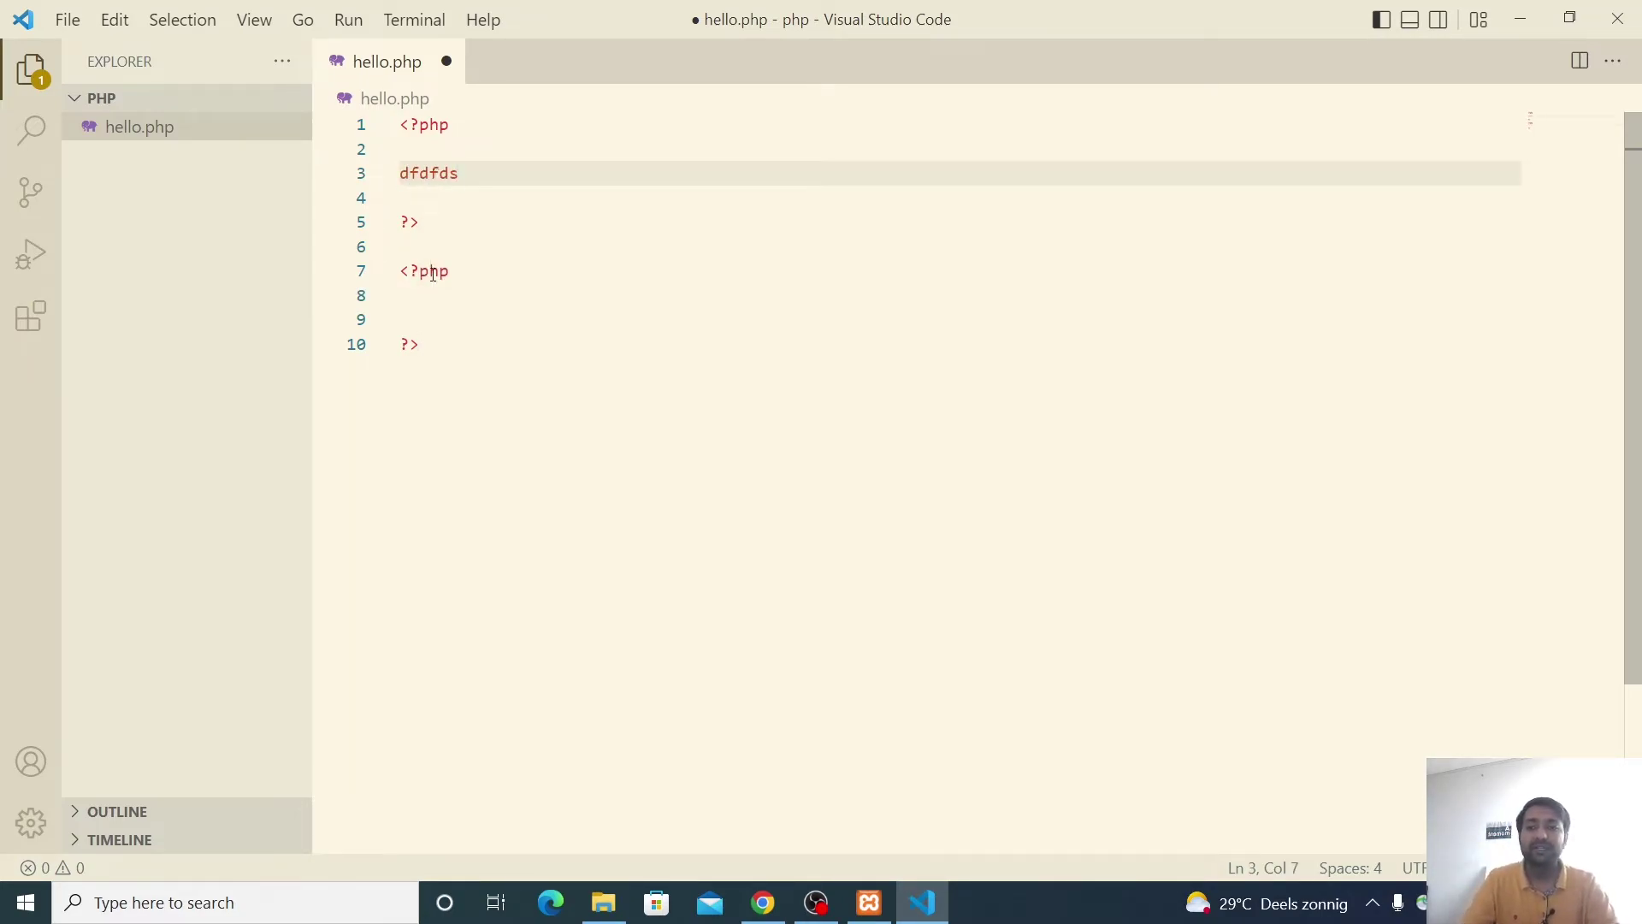
pyautogui.click(431, 296)
pyautogui.write('datei')
pyautogui.press('Return')
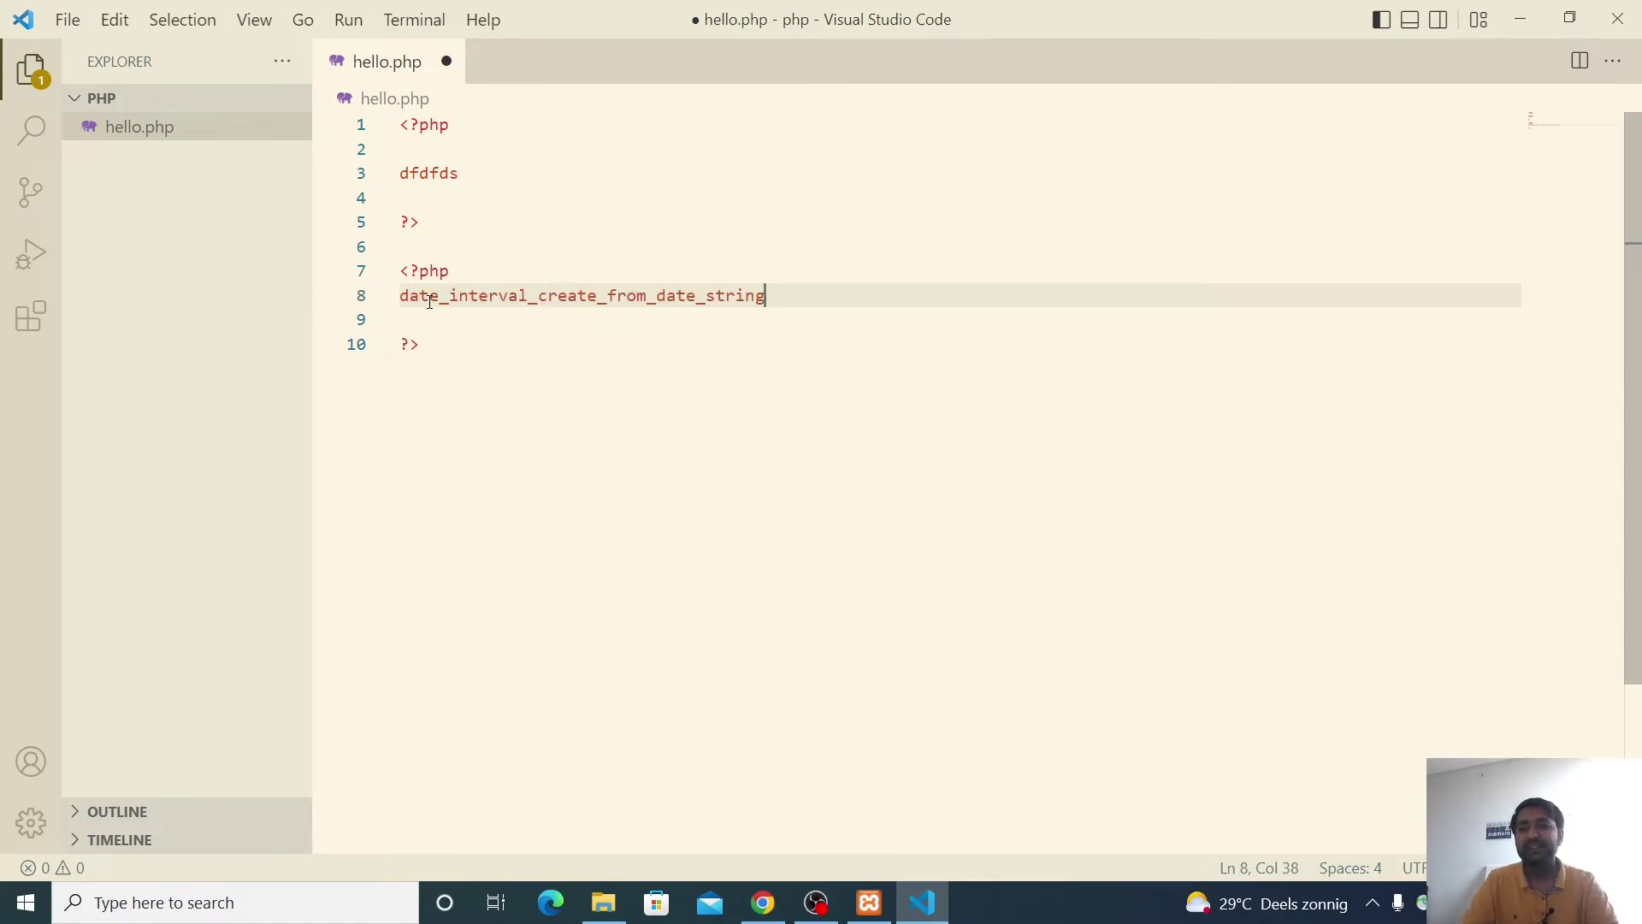
# - Insert two blank lines between the first and second PHP blocks
pyautogui.click(463, 250)
pyautogui.press('Return')
pyautogui.press('Return')
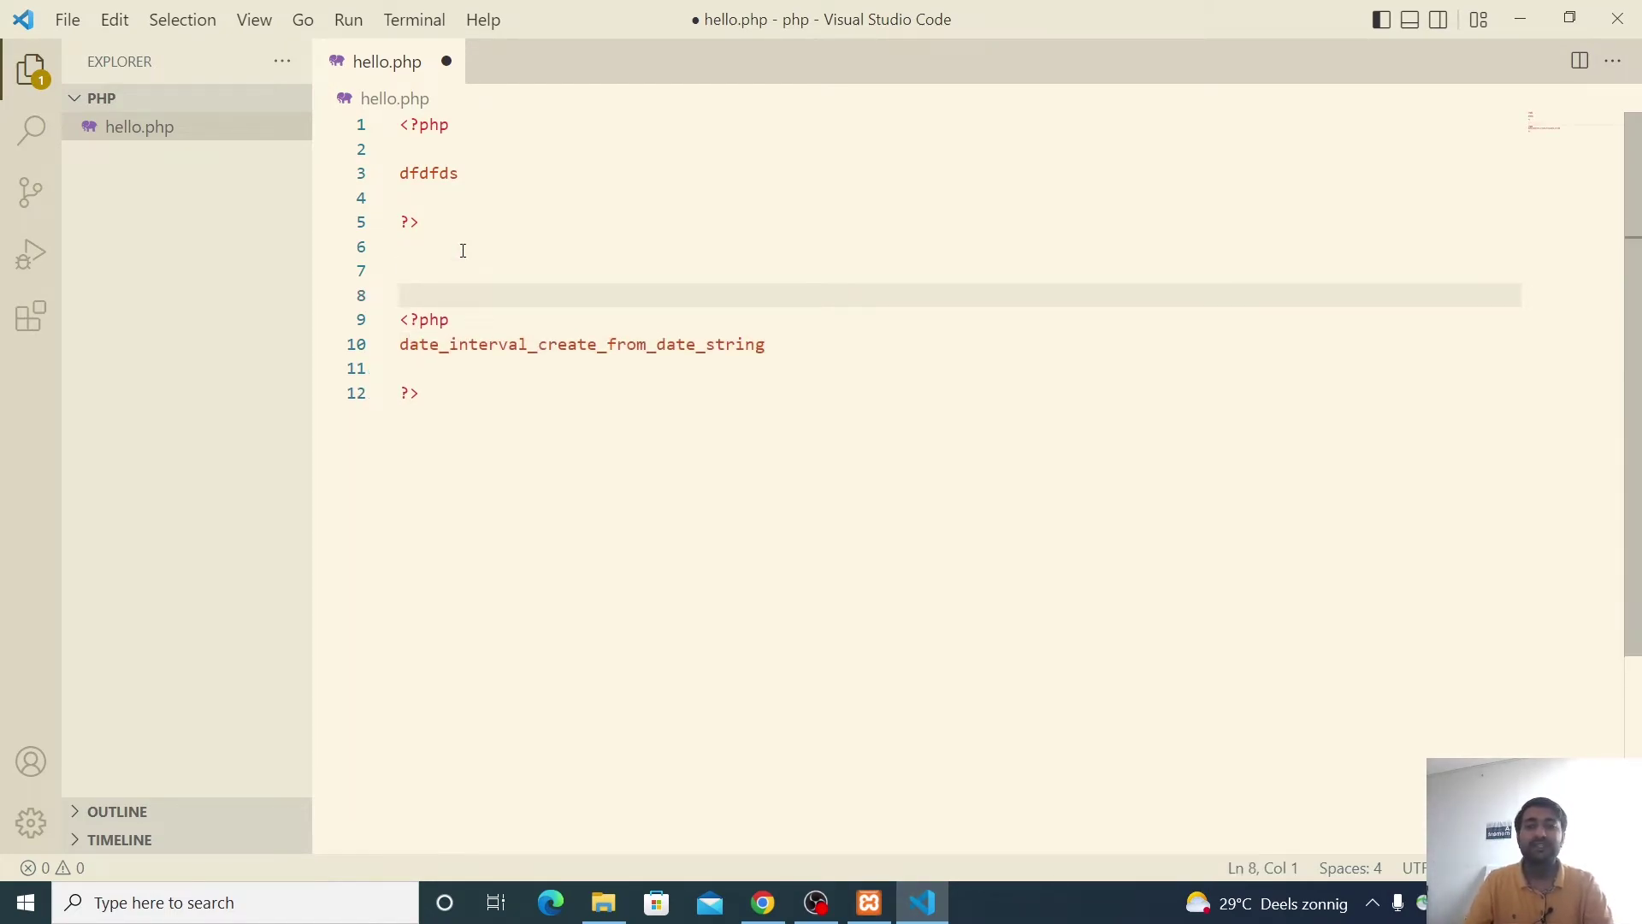
# - Delete the placeholder text from both PHP blocks
pyautogui.moveTo(768, 351); pyautogui.dragTo(383, 346)
pyautogui.press('BackSpace')
pyautogui.moveTo(460, 175); pyautogui.dragTo(381, 176)
pyautogui.press('BackSpace')
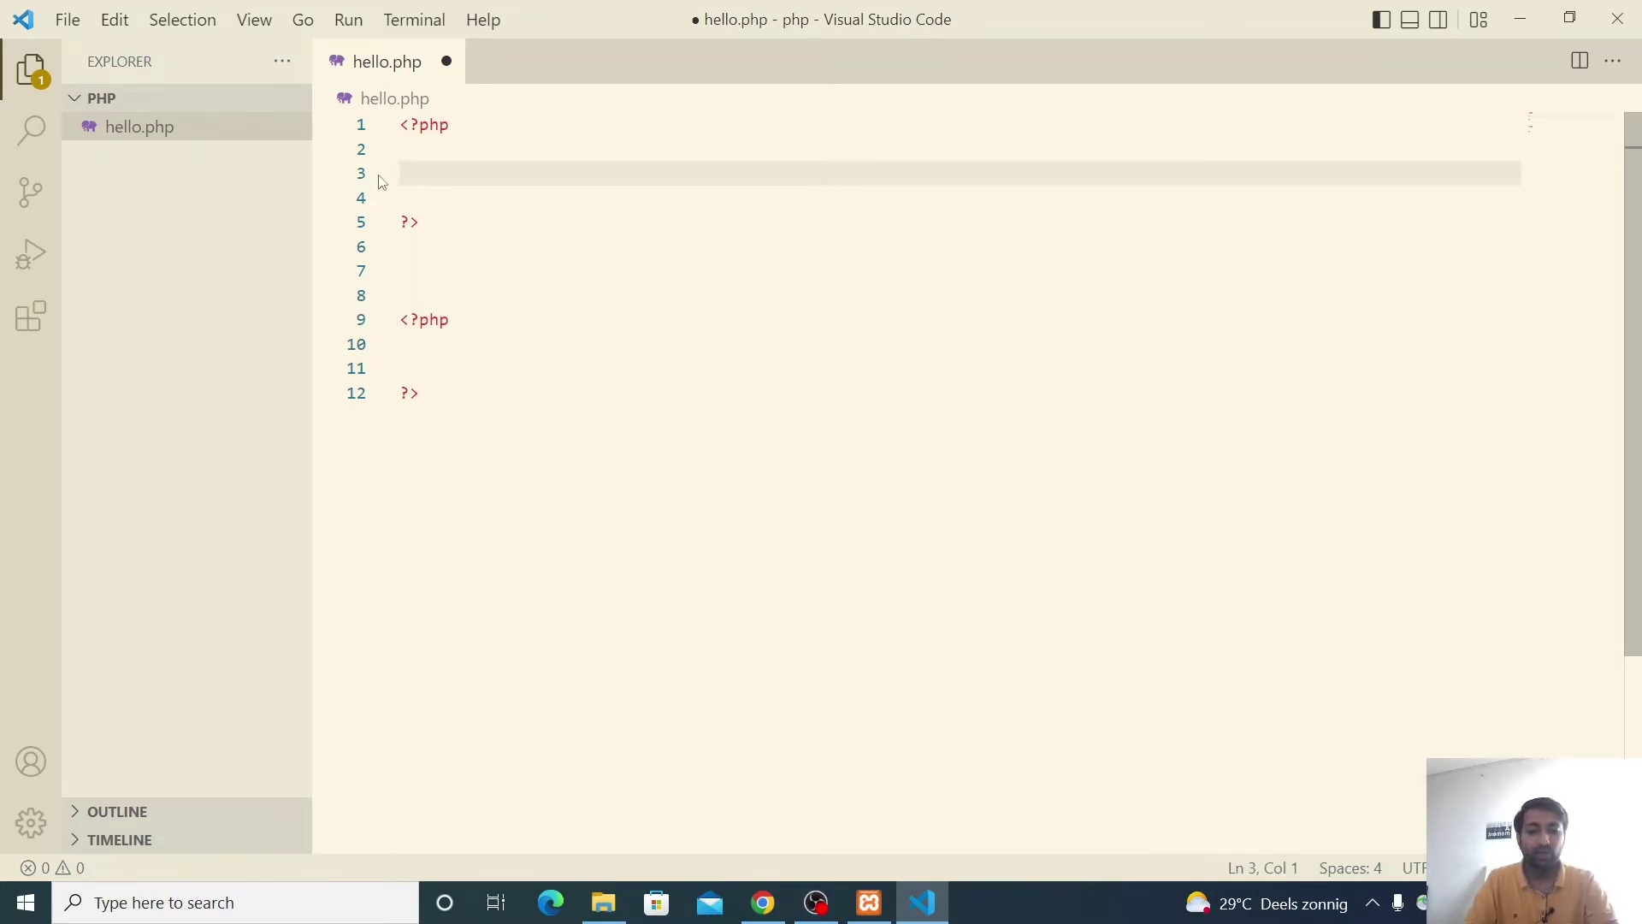
# - Write the statement echo "Hello world!"; on line 3 of the first PHP block and save the file
pyautogui.write('echo ')
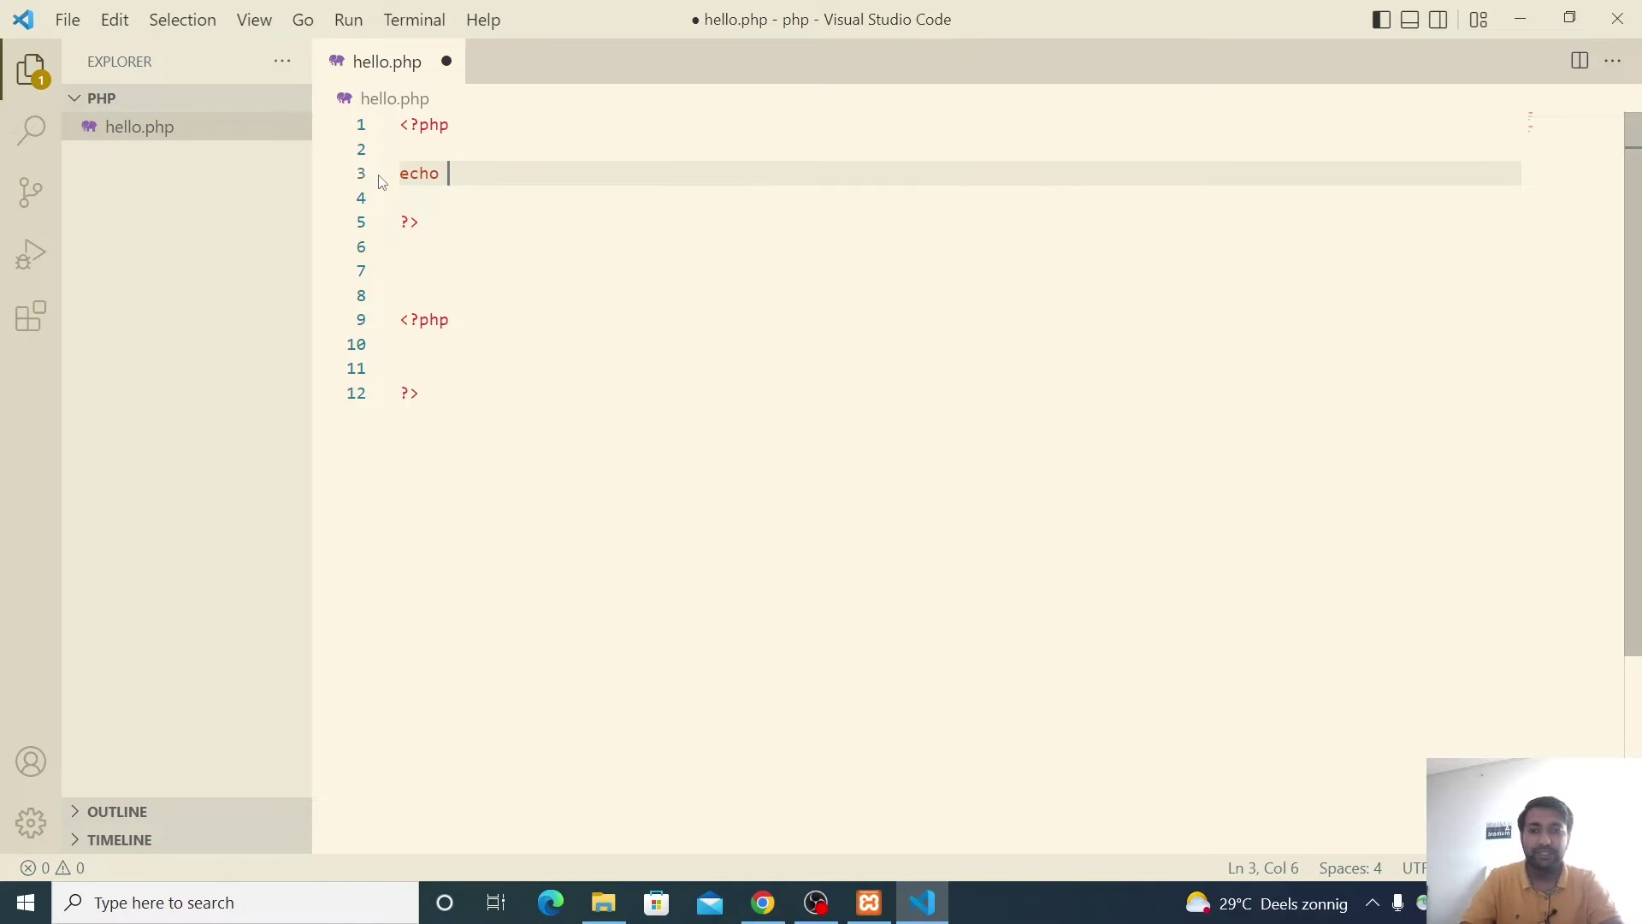
pyautogui.write('""')
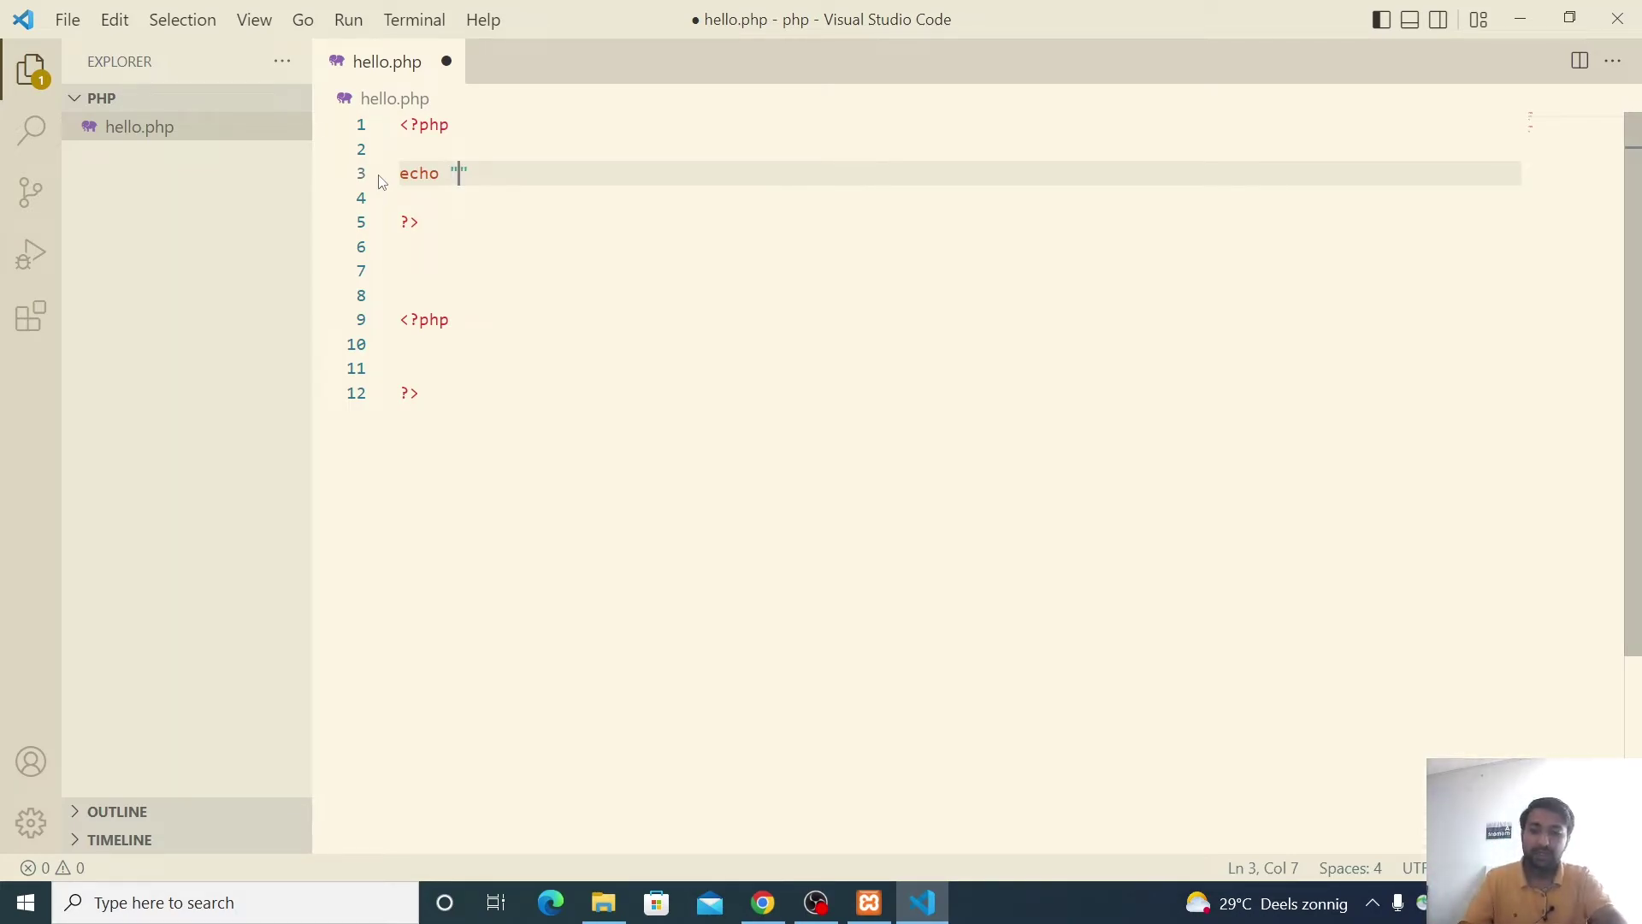
pyautogui.write('Hello wo')
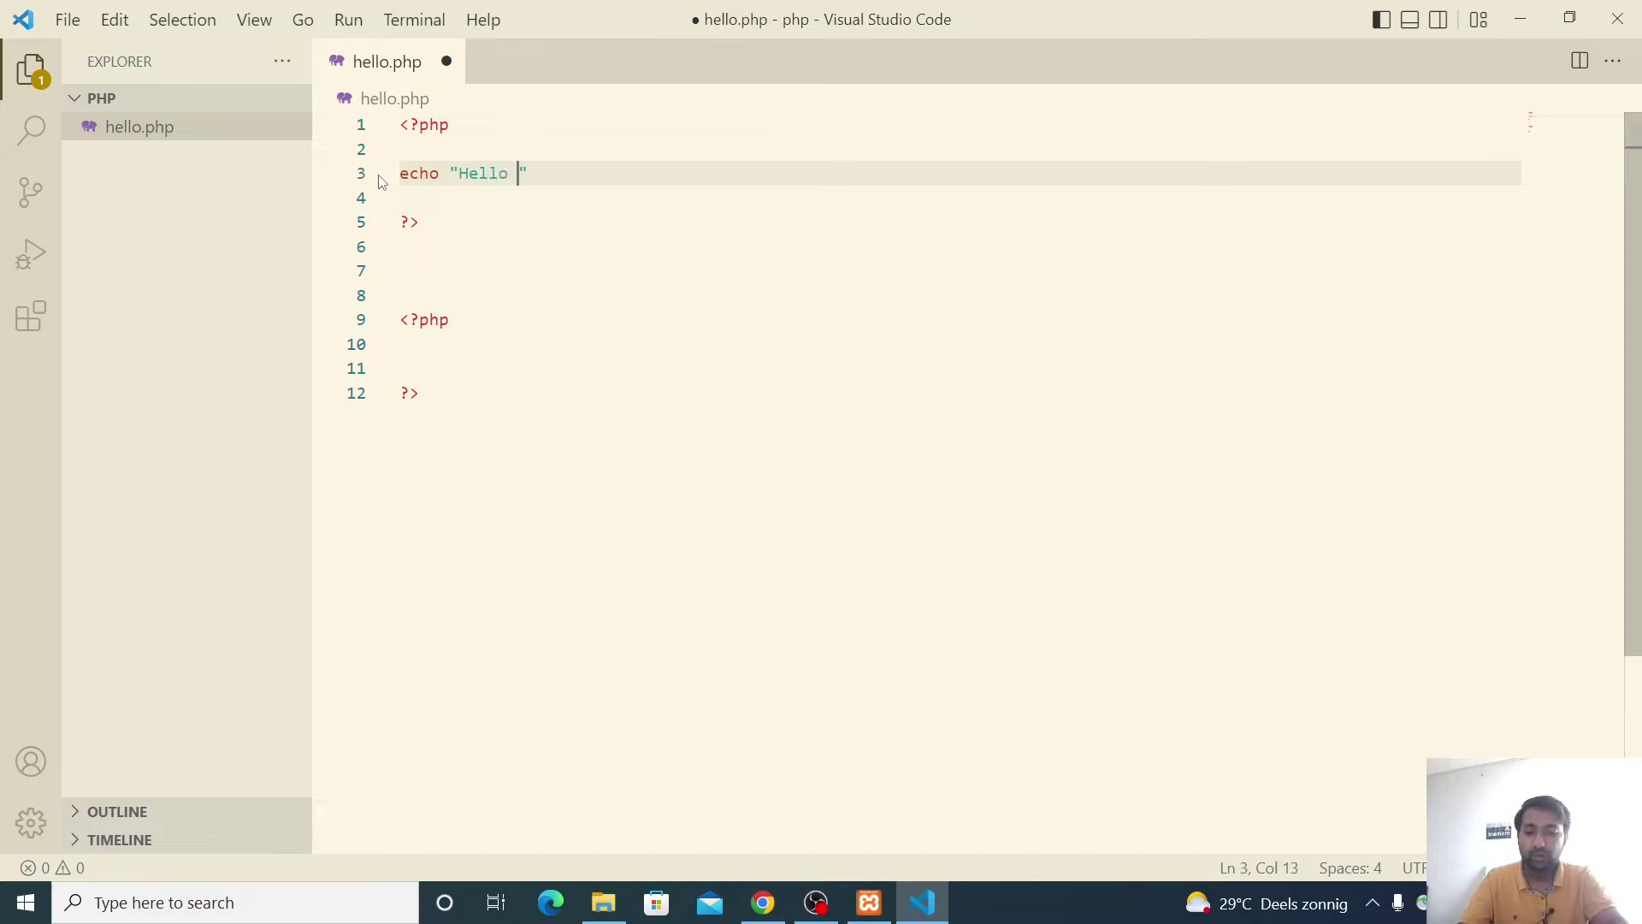
pyautogui.write('rld')
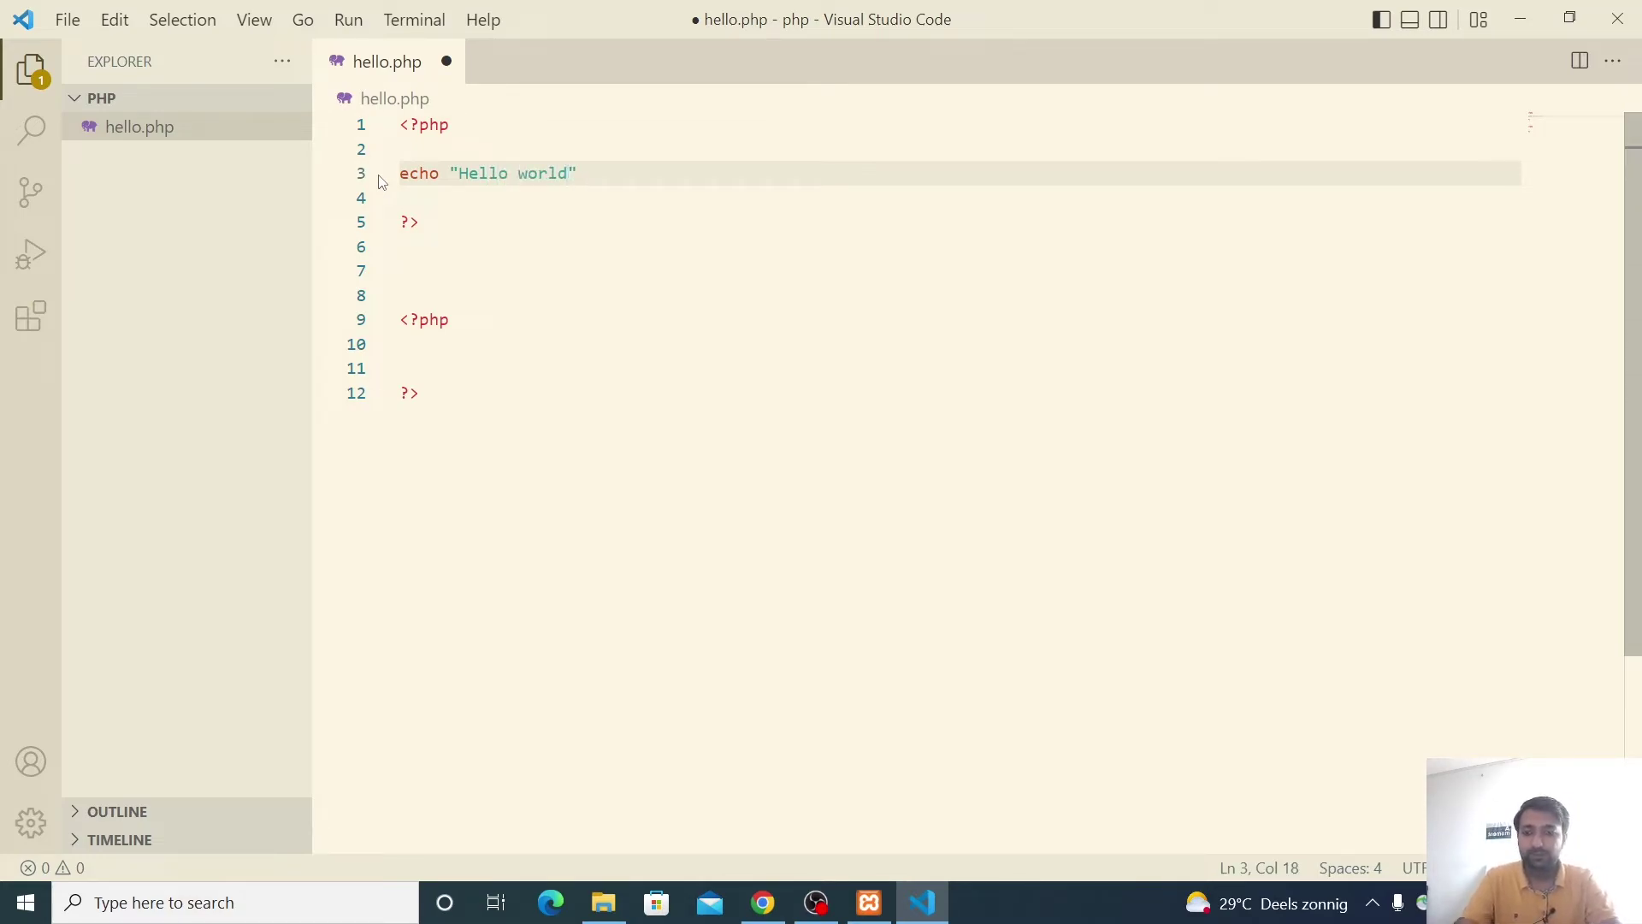
pyautogui.write('";')
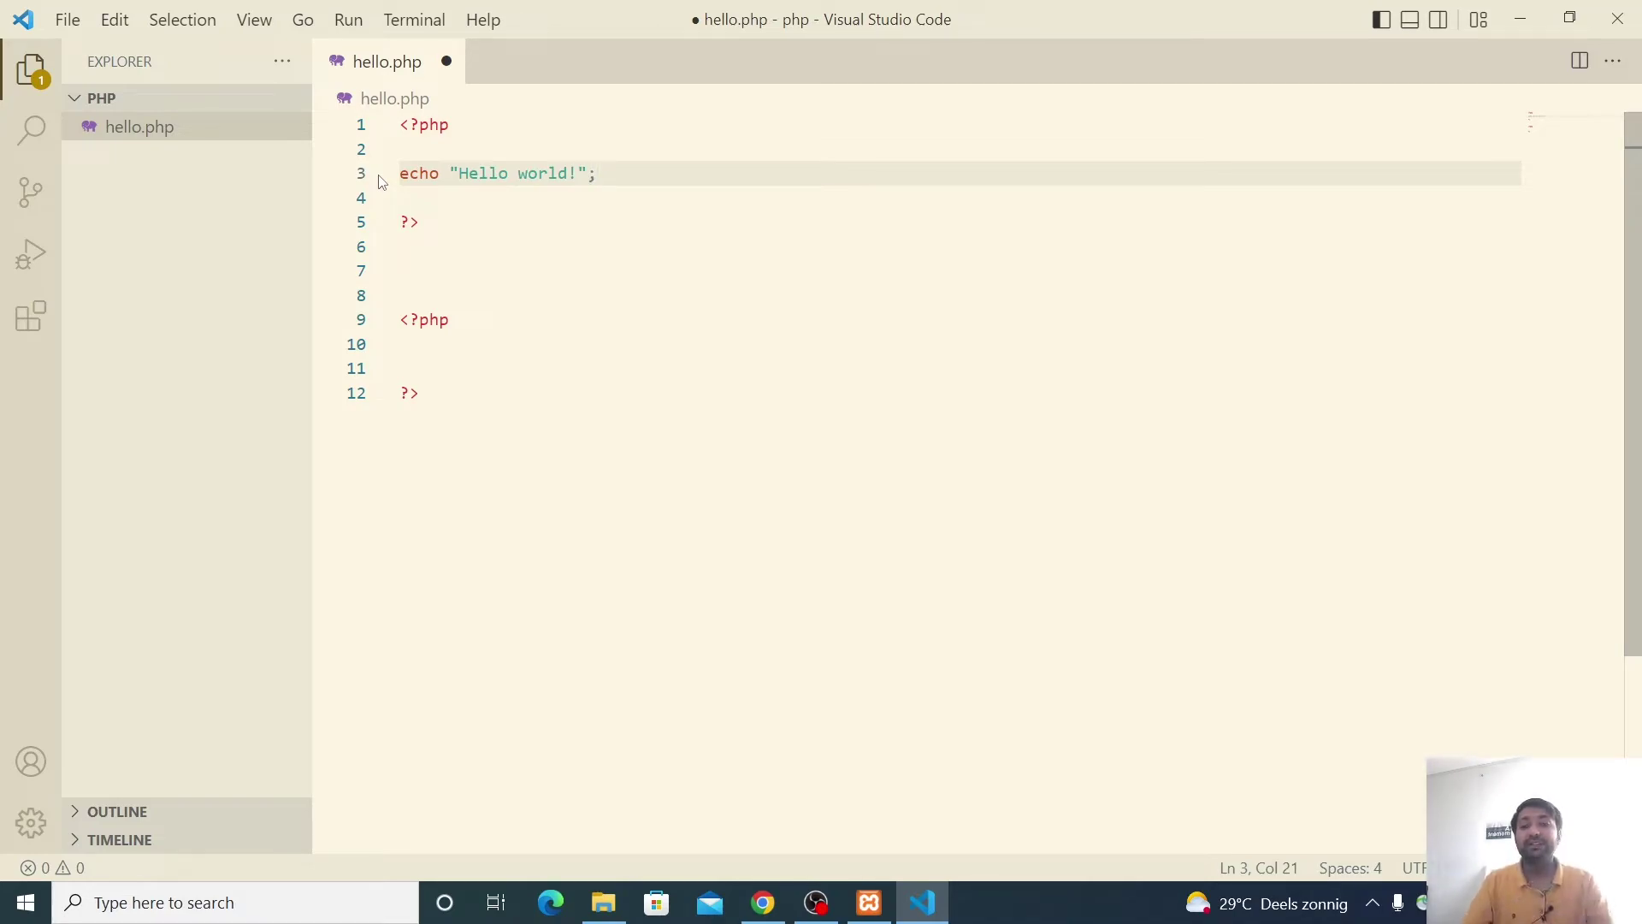
pyautogui.moveTo(585, 172); pyautogui.dragTo(400, 172)
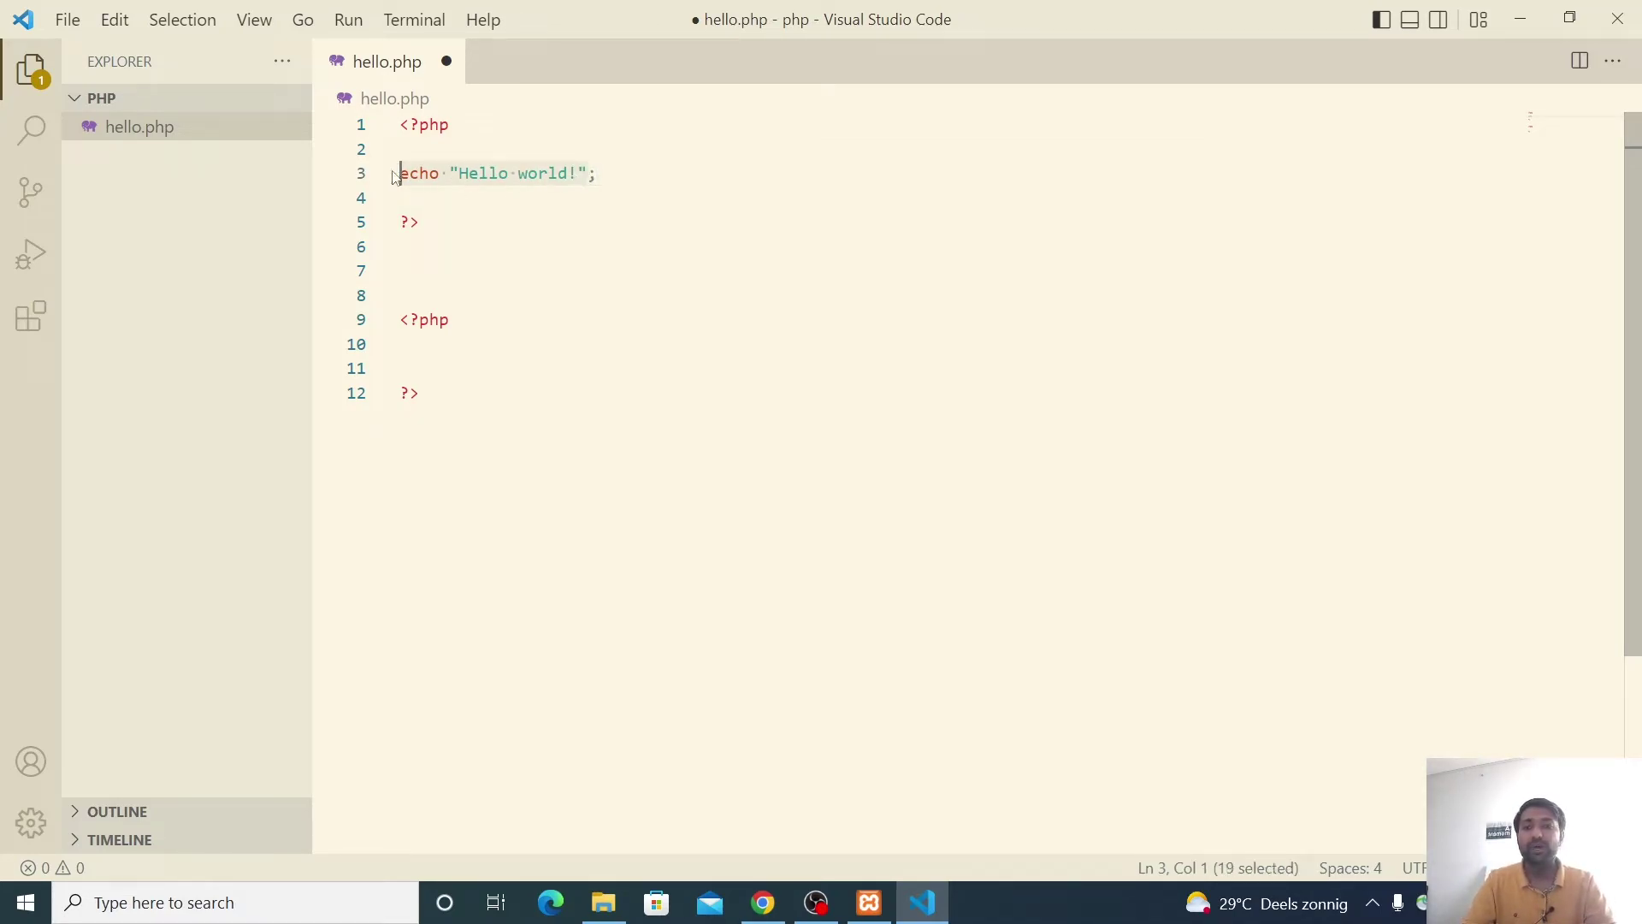
pyautogui.moveTo(597, 177); pyautogui.dragTo(588, 174)
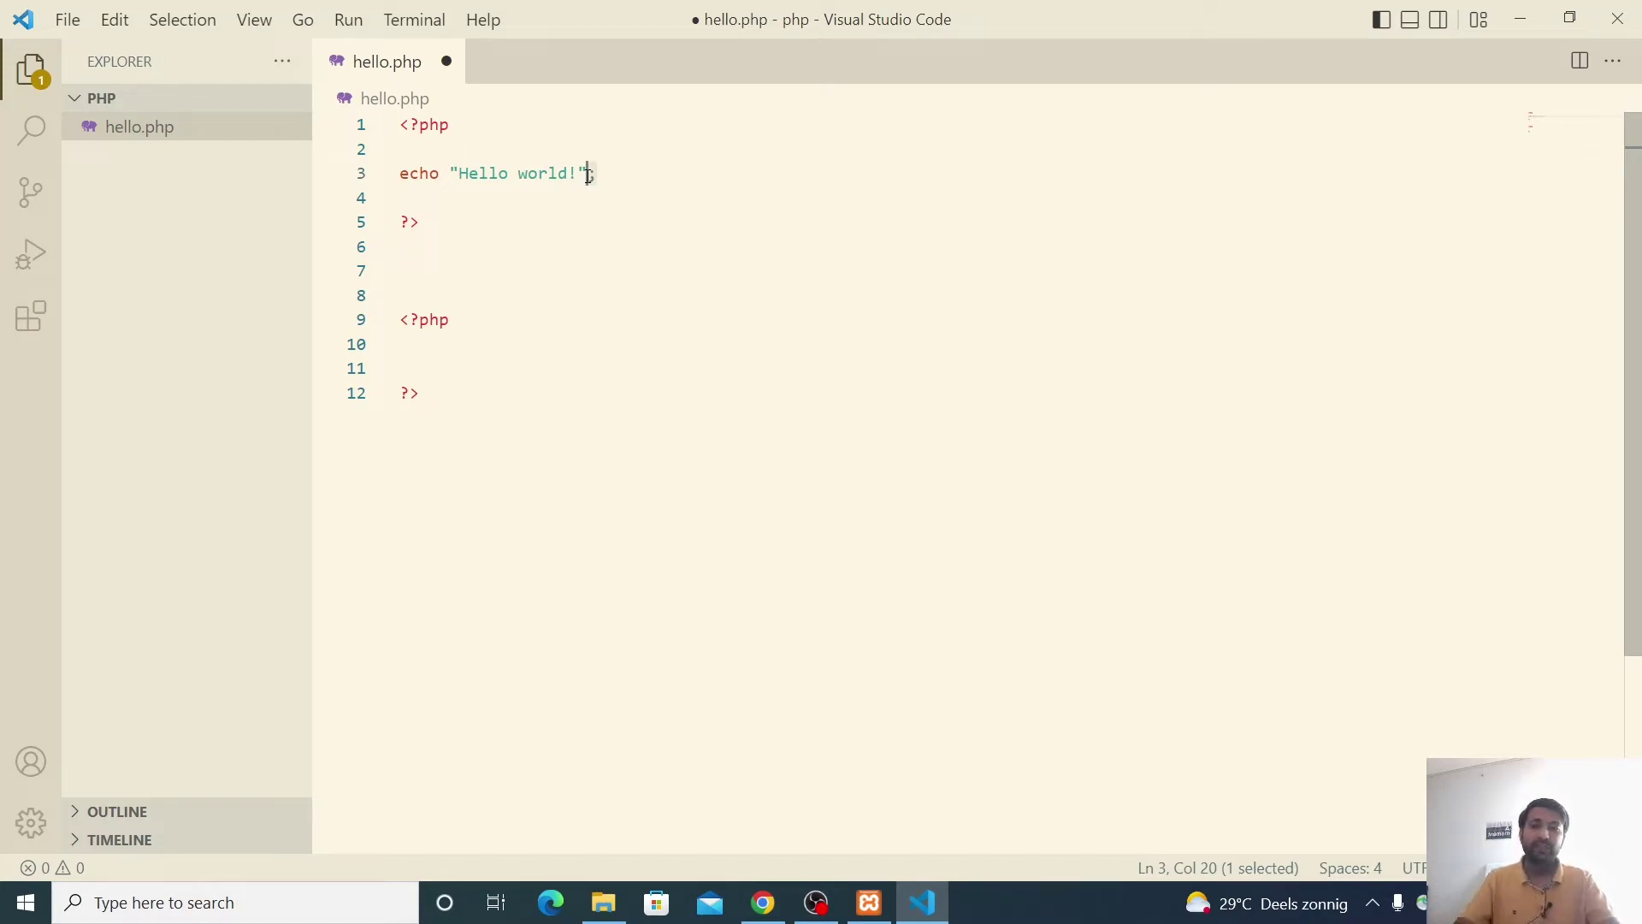
pyautogui.moveTo(613, 171); pyautogui.dragTo(399, 173)
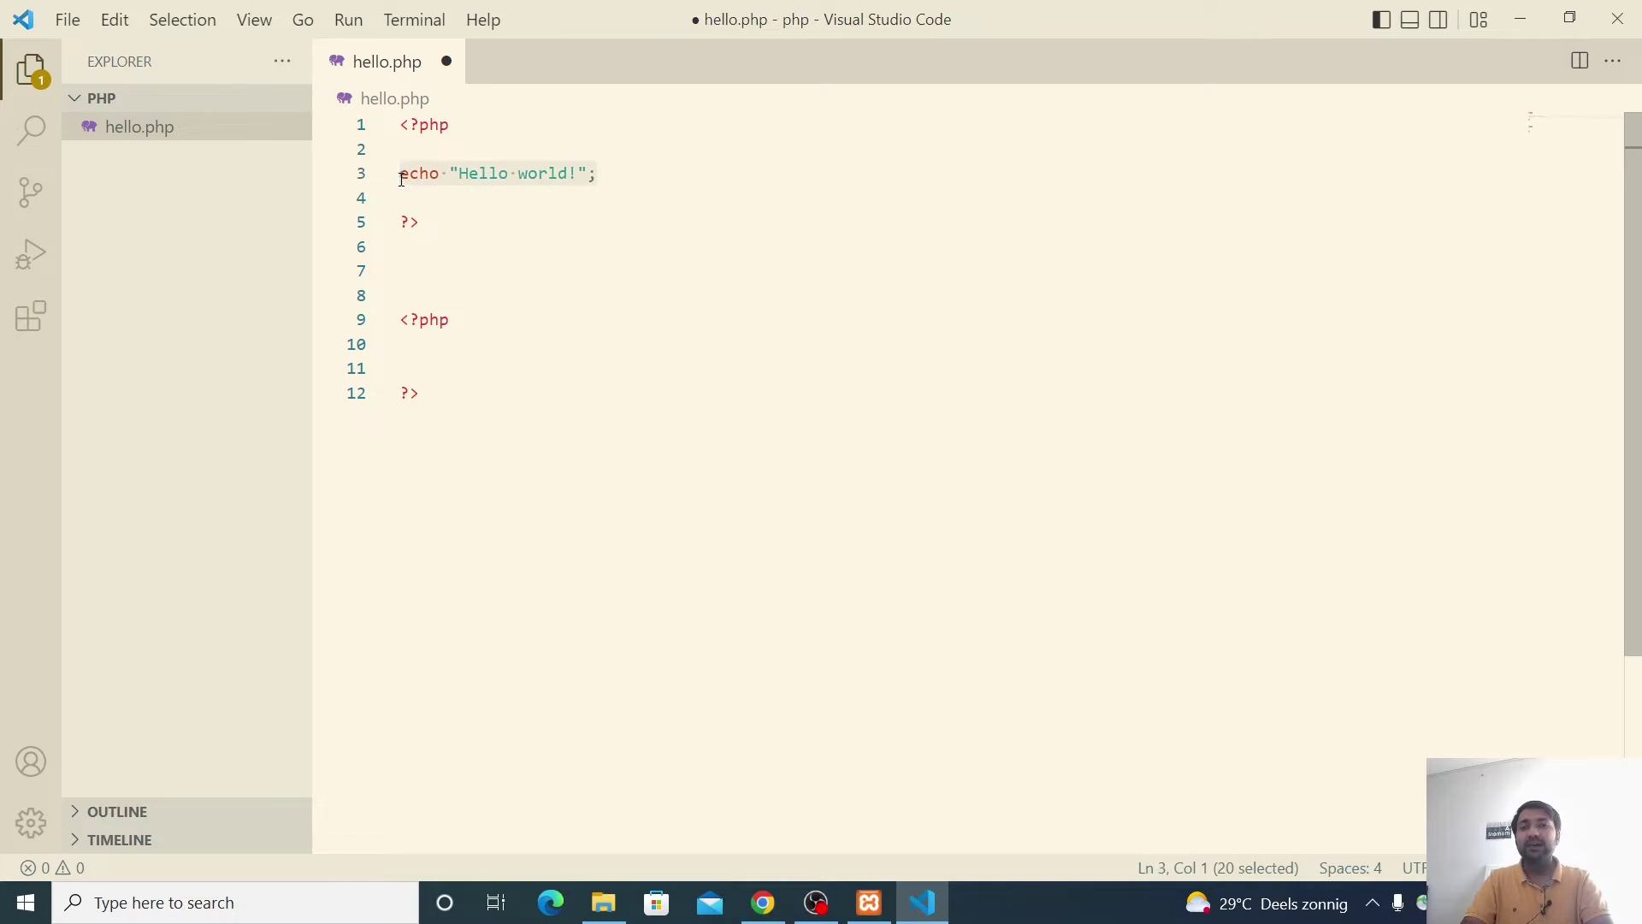
pyautogui.click(556, 196)
pyautogui.hotkey('ctrl', 's')
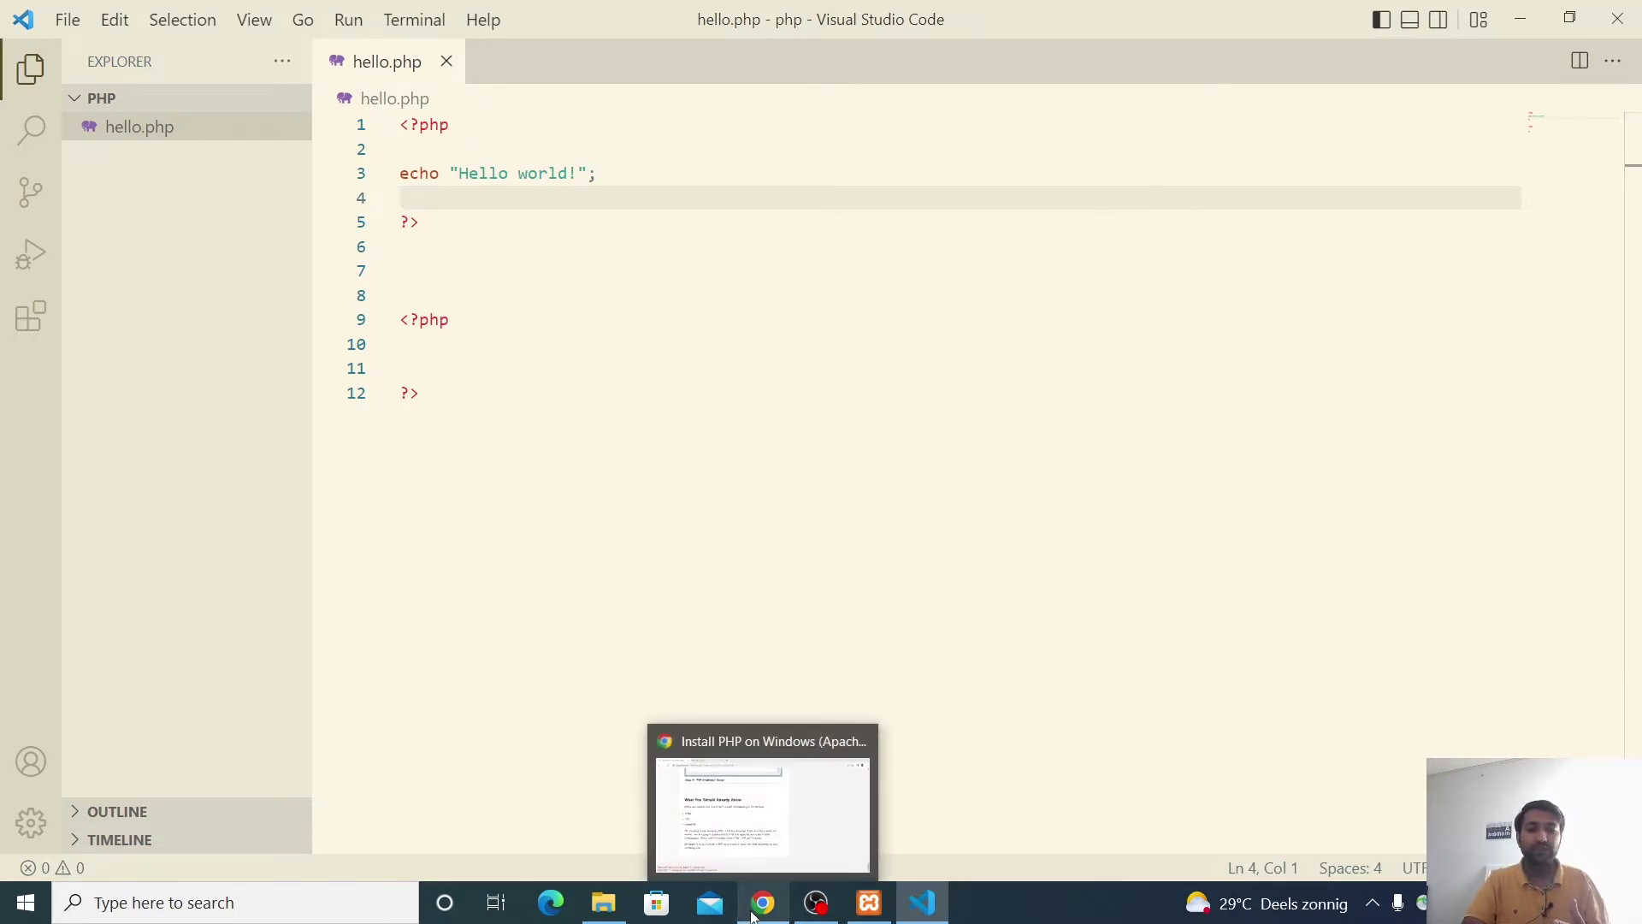
# - Switch to File Explorer and open the hello file from the htdocs php folder with Firefox
pyautogui.click(603, 902)
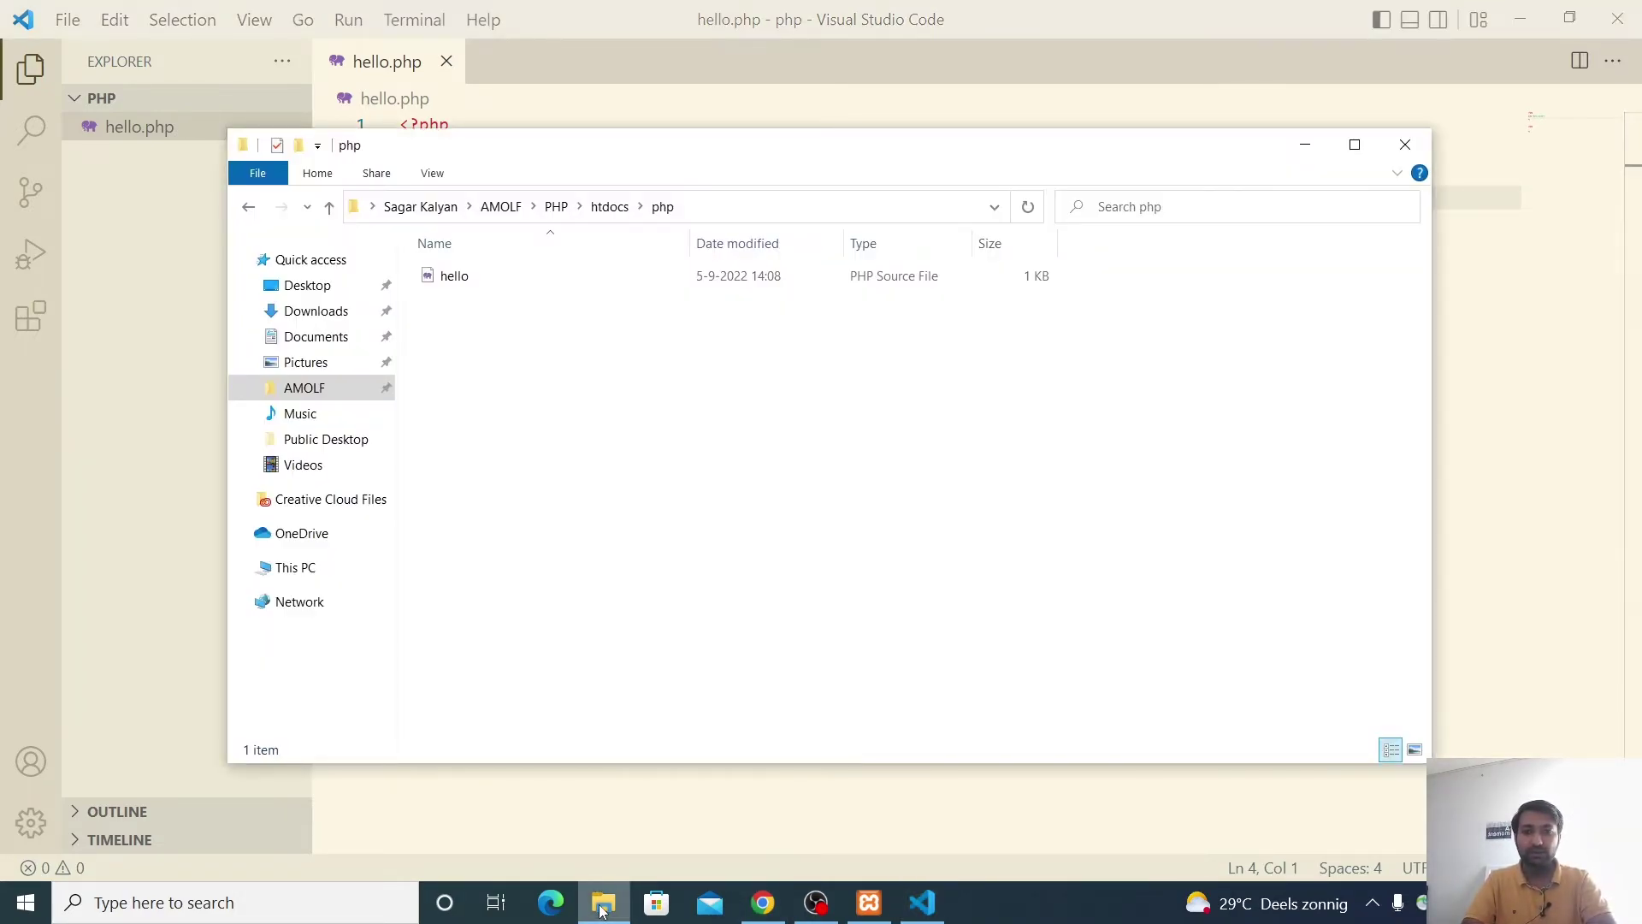
pyautogui.rightClick(502, 283)
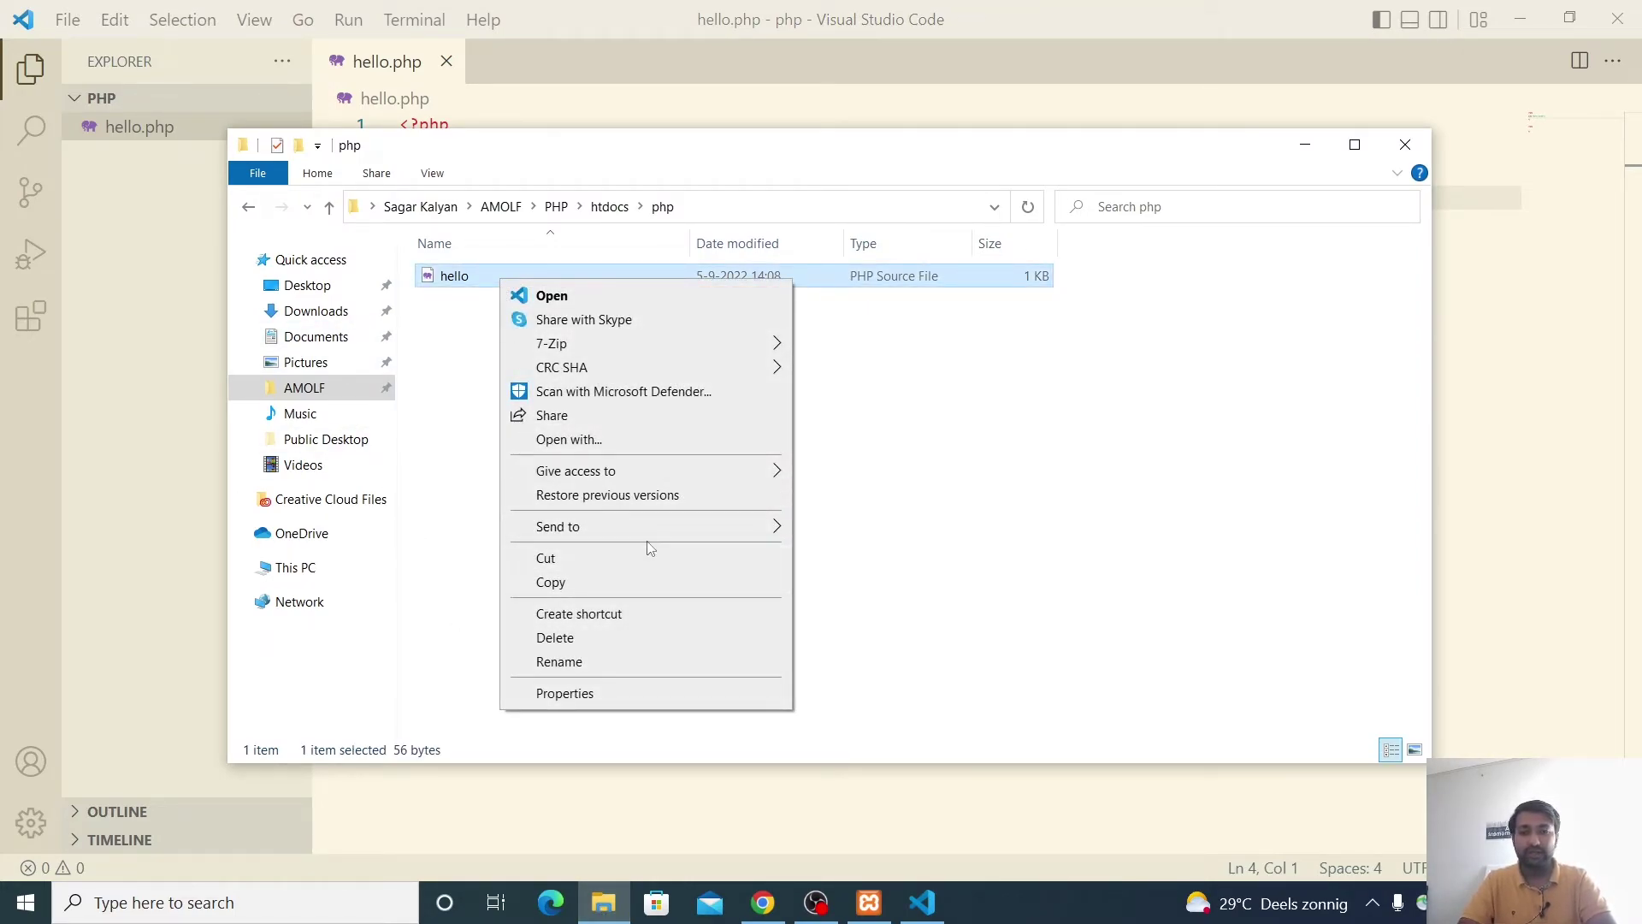
pyautogui.click(579, 440)
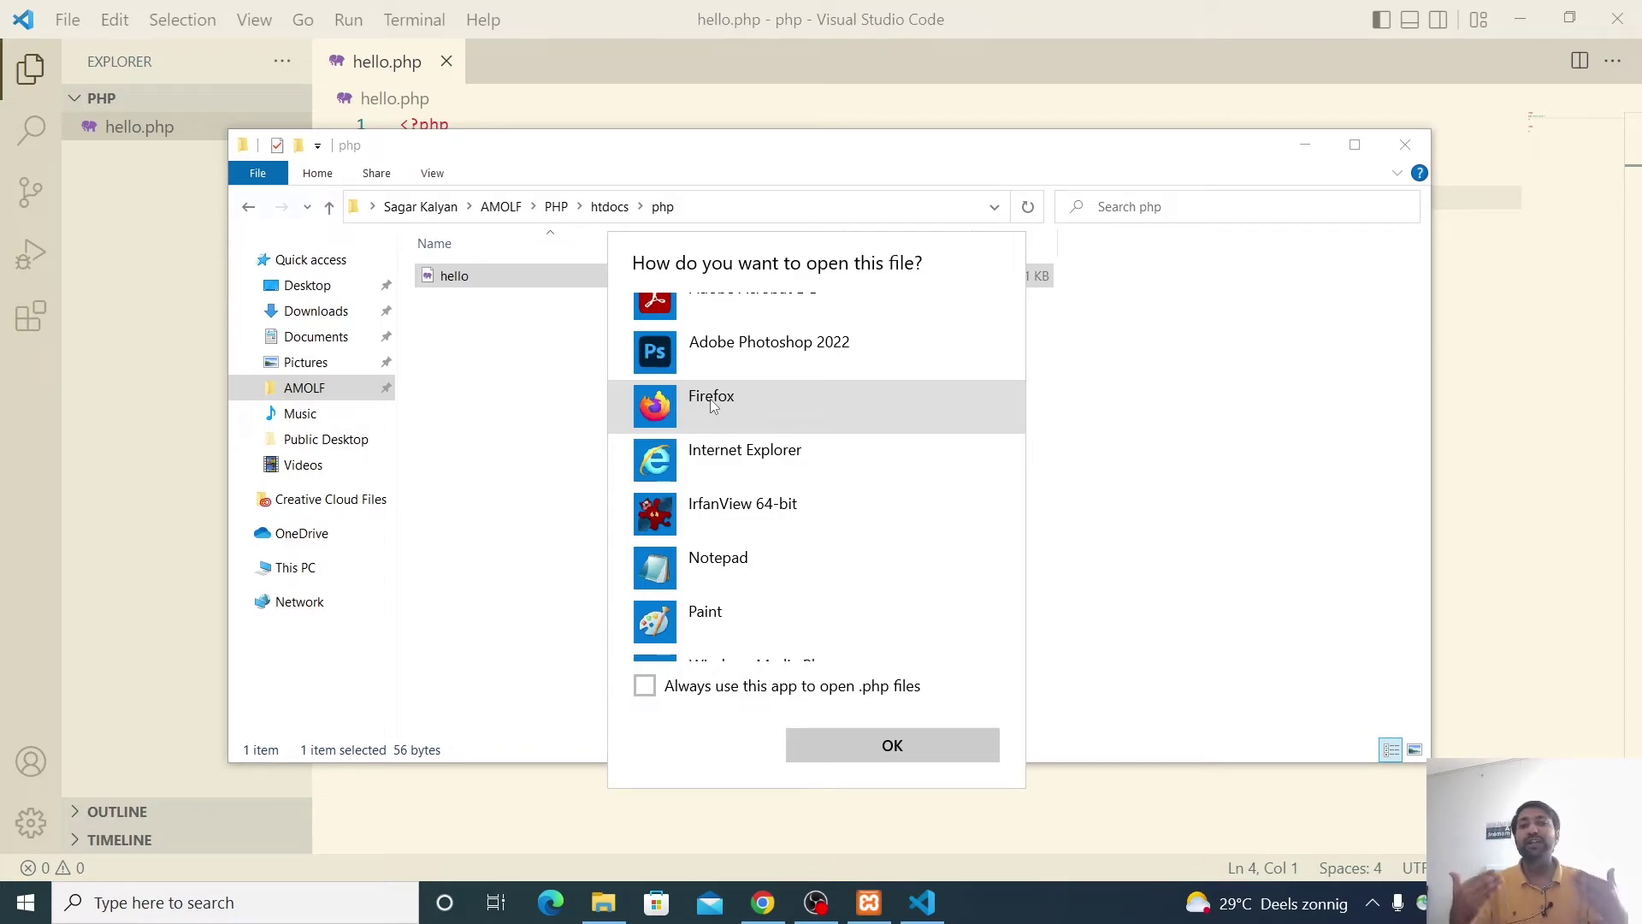
pyautogui.doubleClick(711, 399)
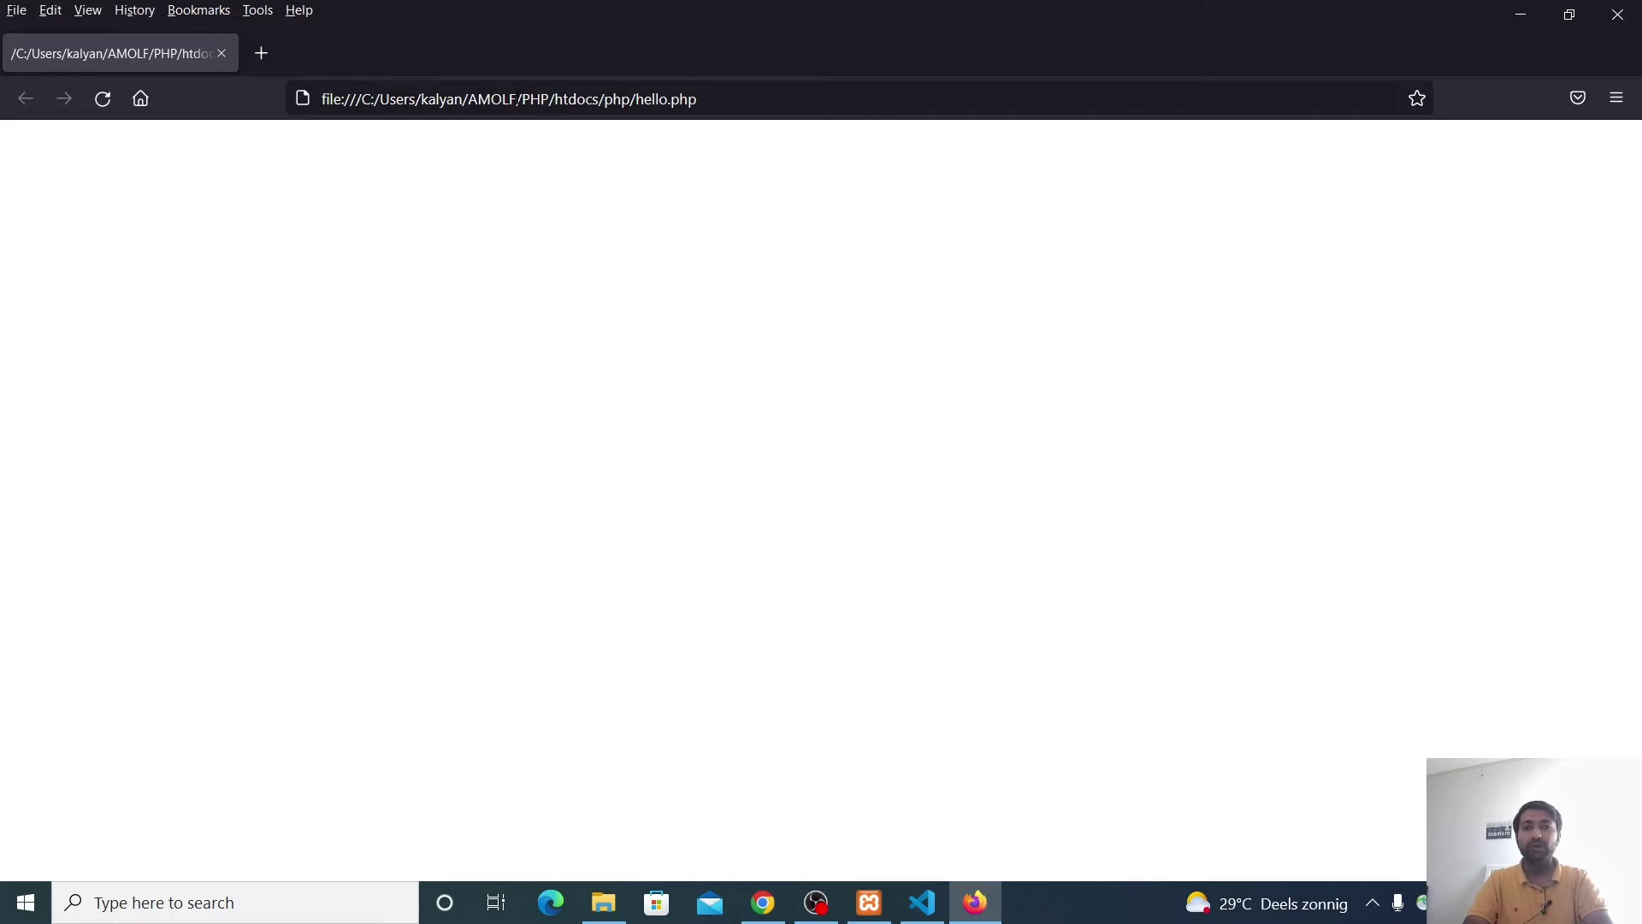
# - Replace the local path before /php/hello.php in the address with localhost and load localhost/php/hello.php
pyautogui.moveTo(517, 99); pyautogui.dragTo(257, 89)
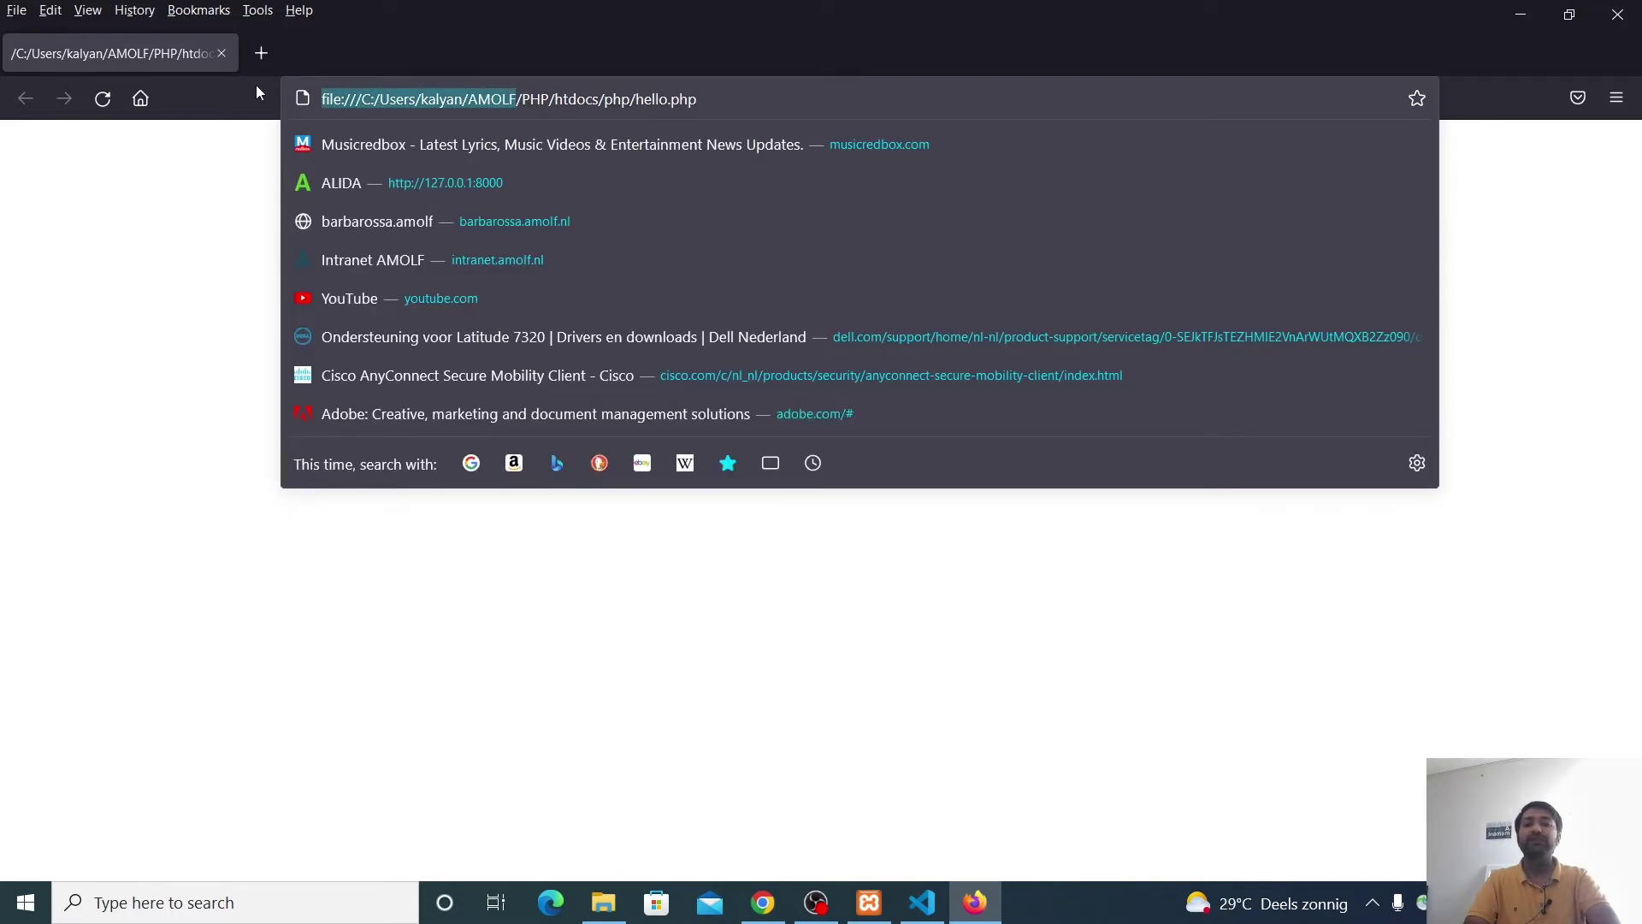
pyautogui.press('BackSpace')
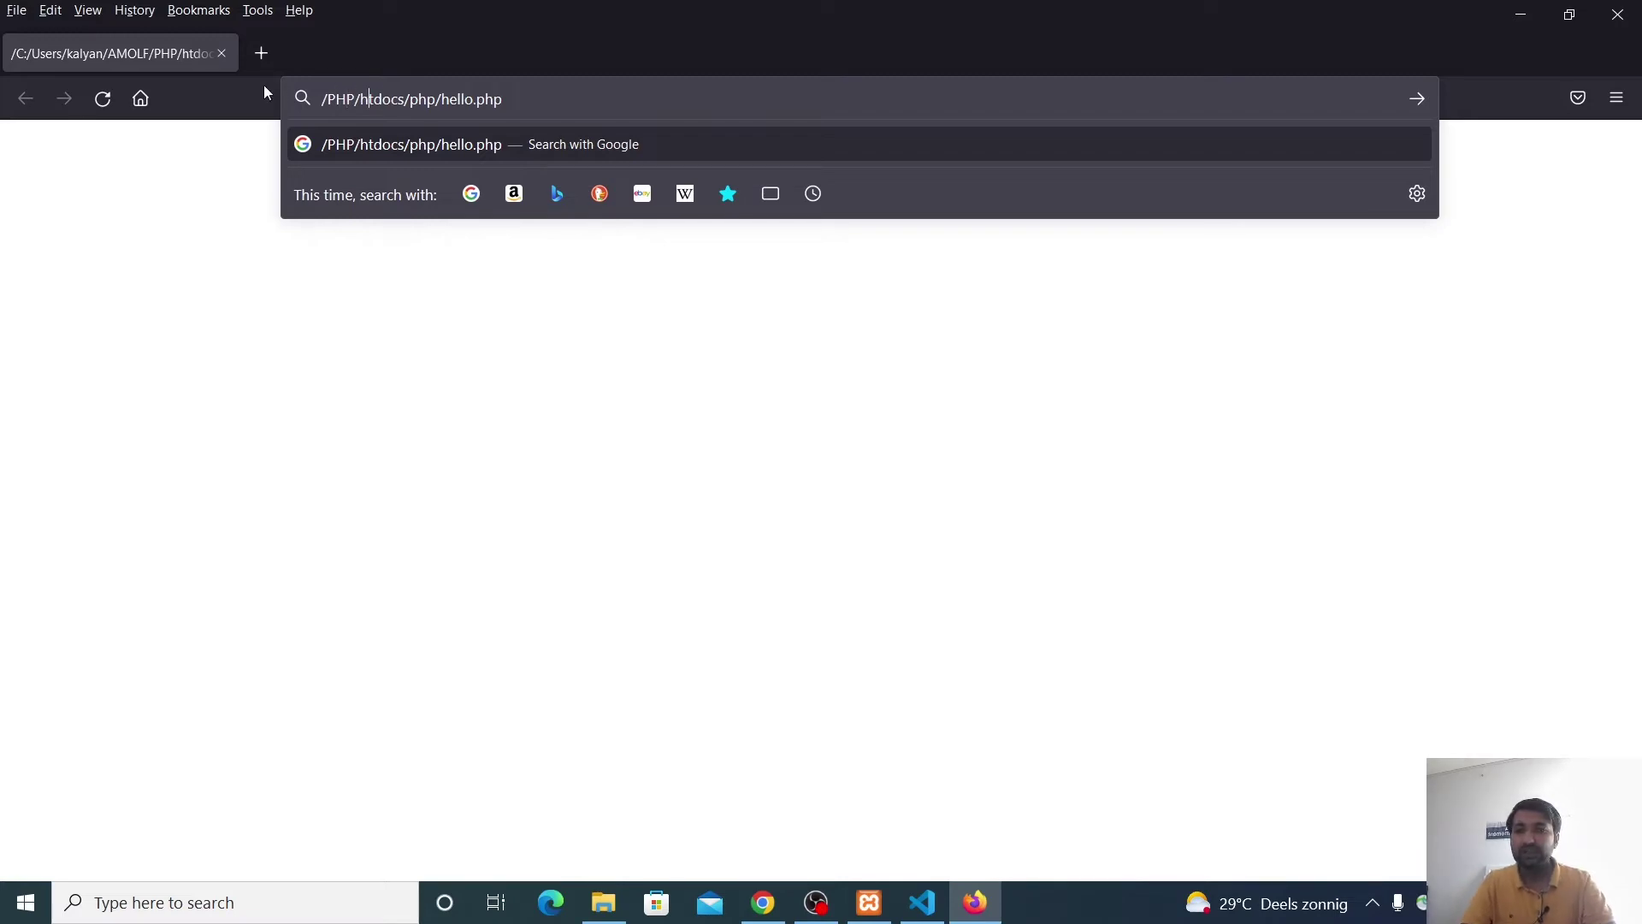
pyautogui.moveTo(407, 100); pyautogui.dragTo(238, 82)
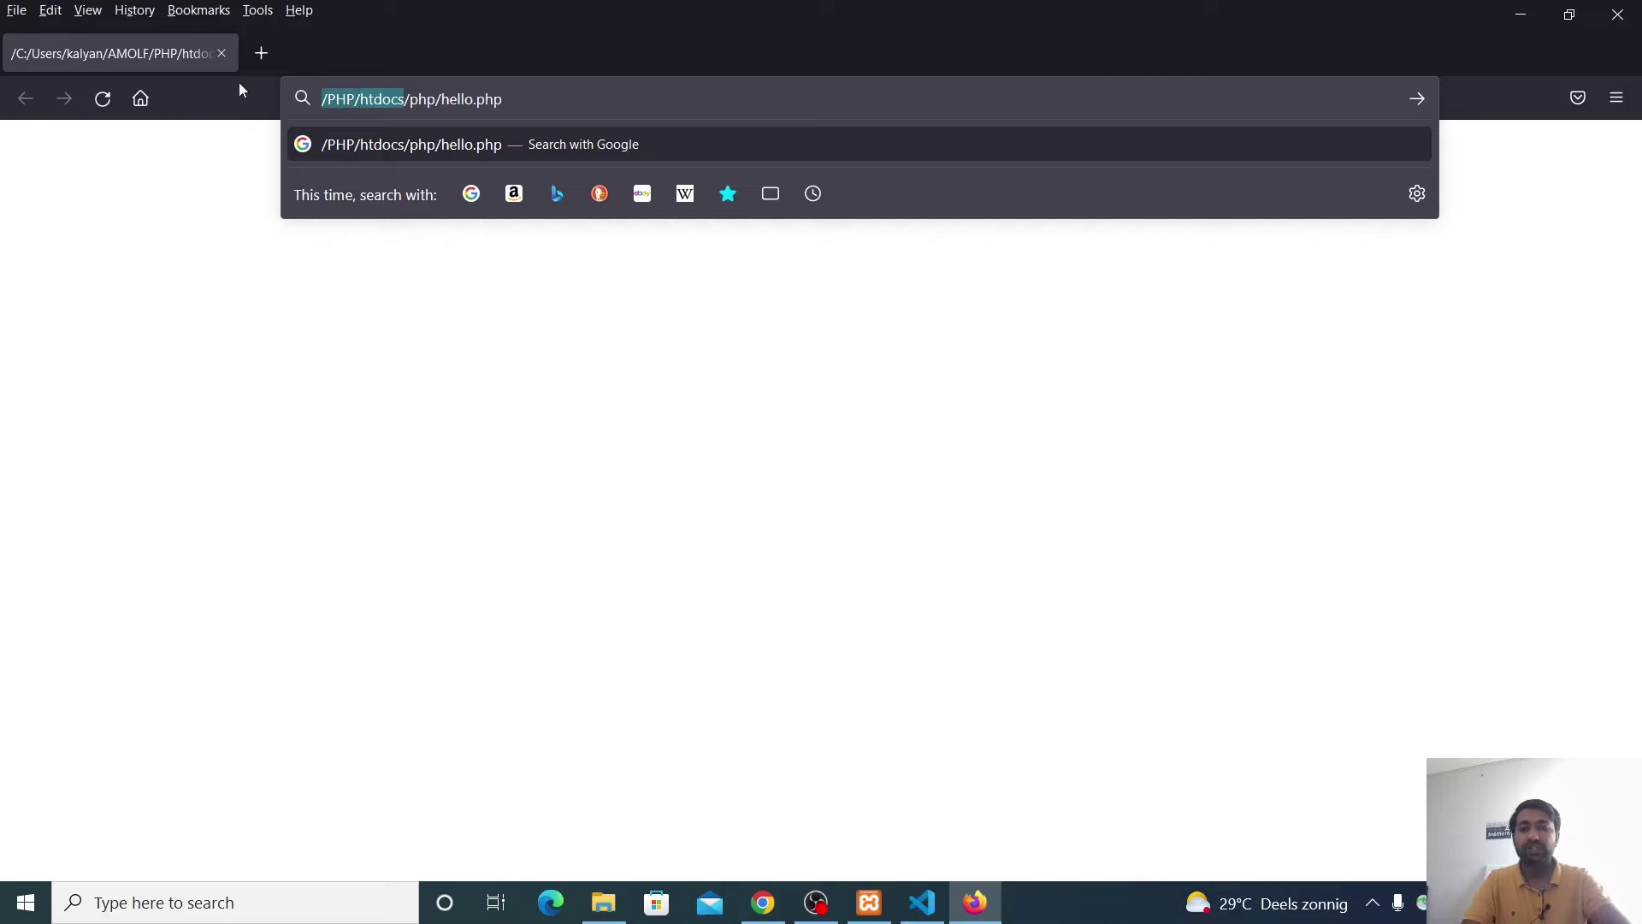
pyautogui.press('BackSpace')
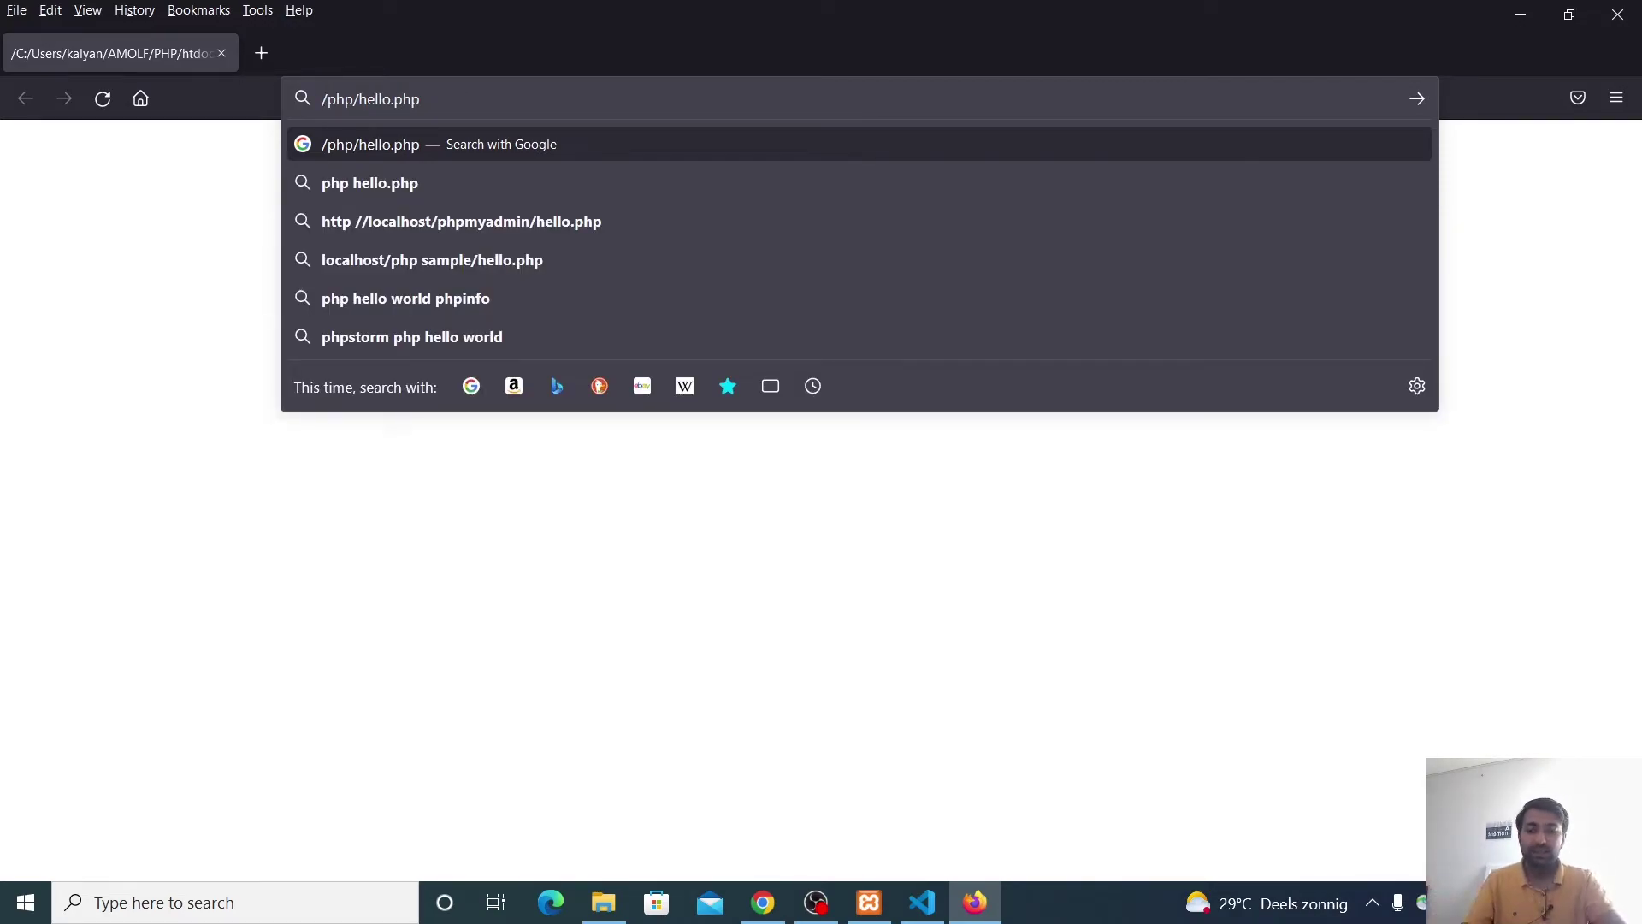
pyautogui.write('localhos')
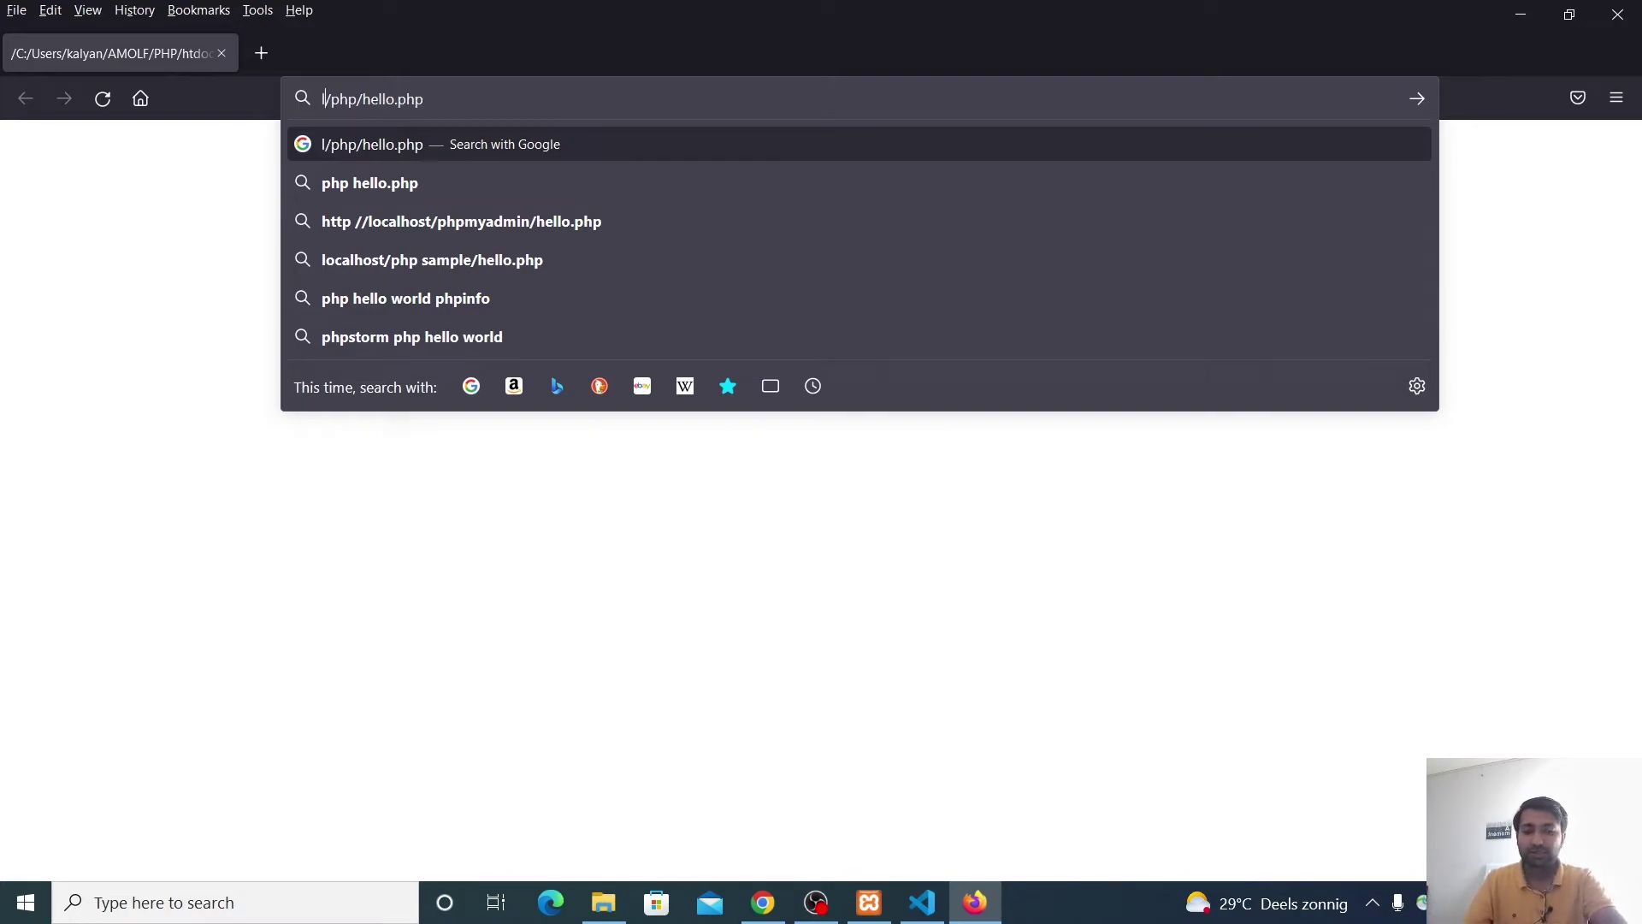
pyautogui.write('t')
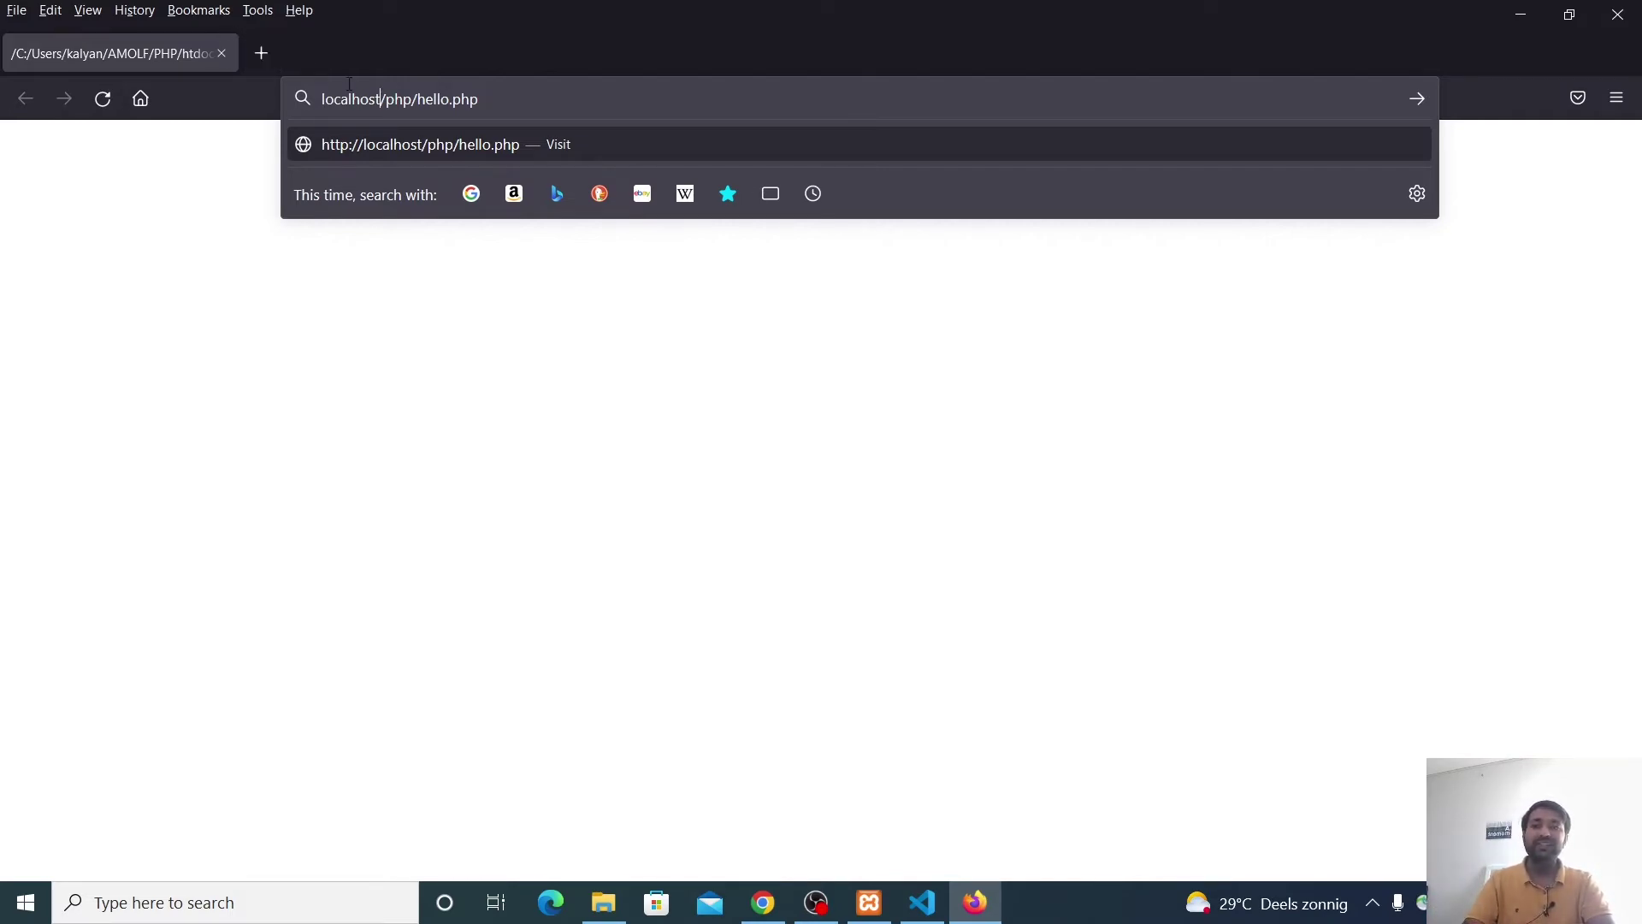
pyautogui.moveTo(380, 96); pyautogui.dragTo(316, 98)
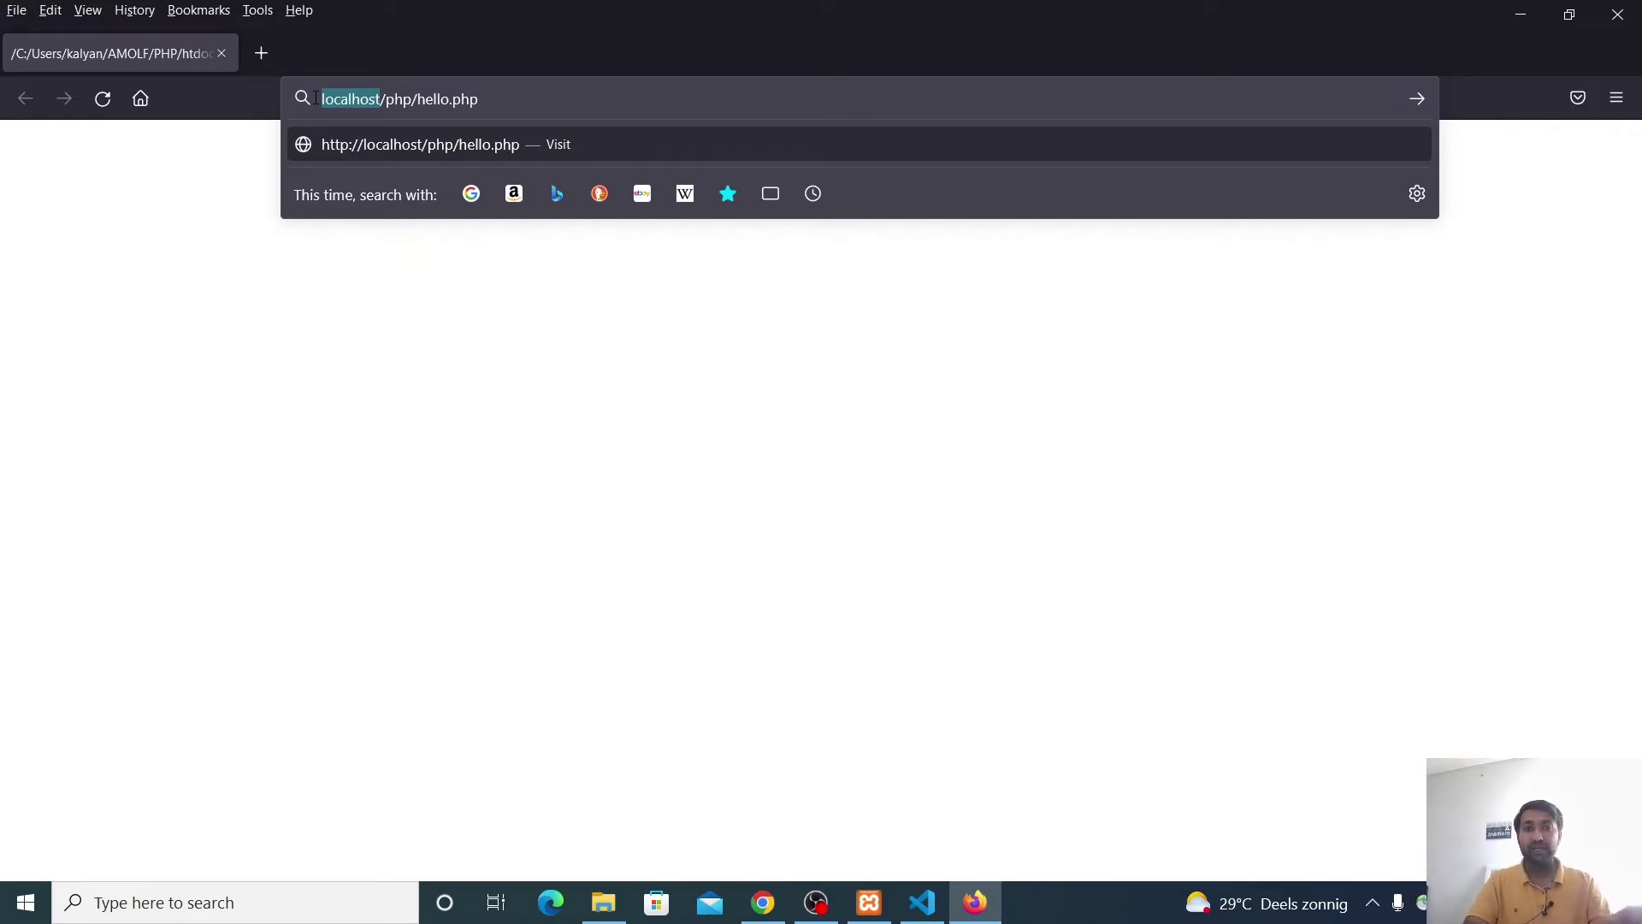
pyautogui.click(535, 96)
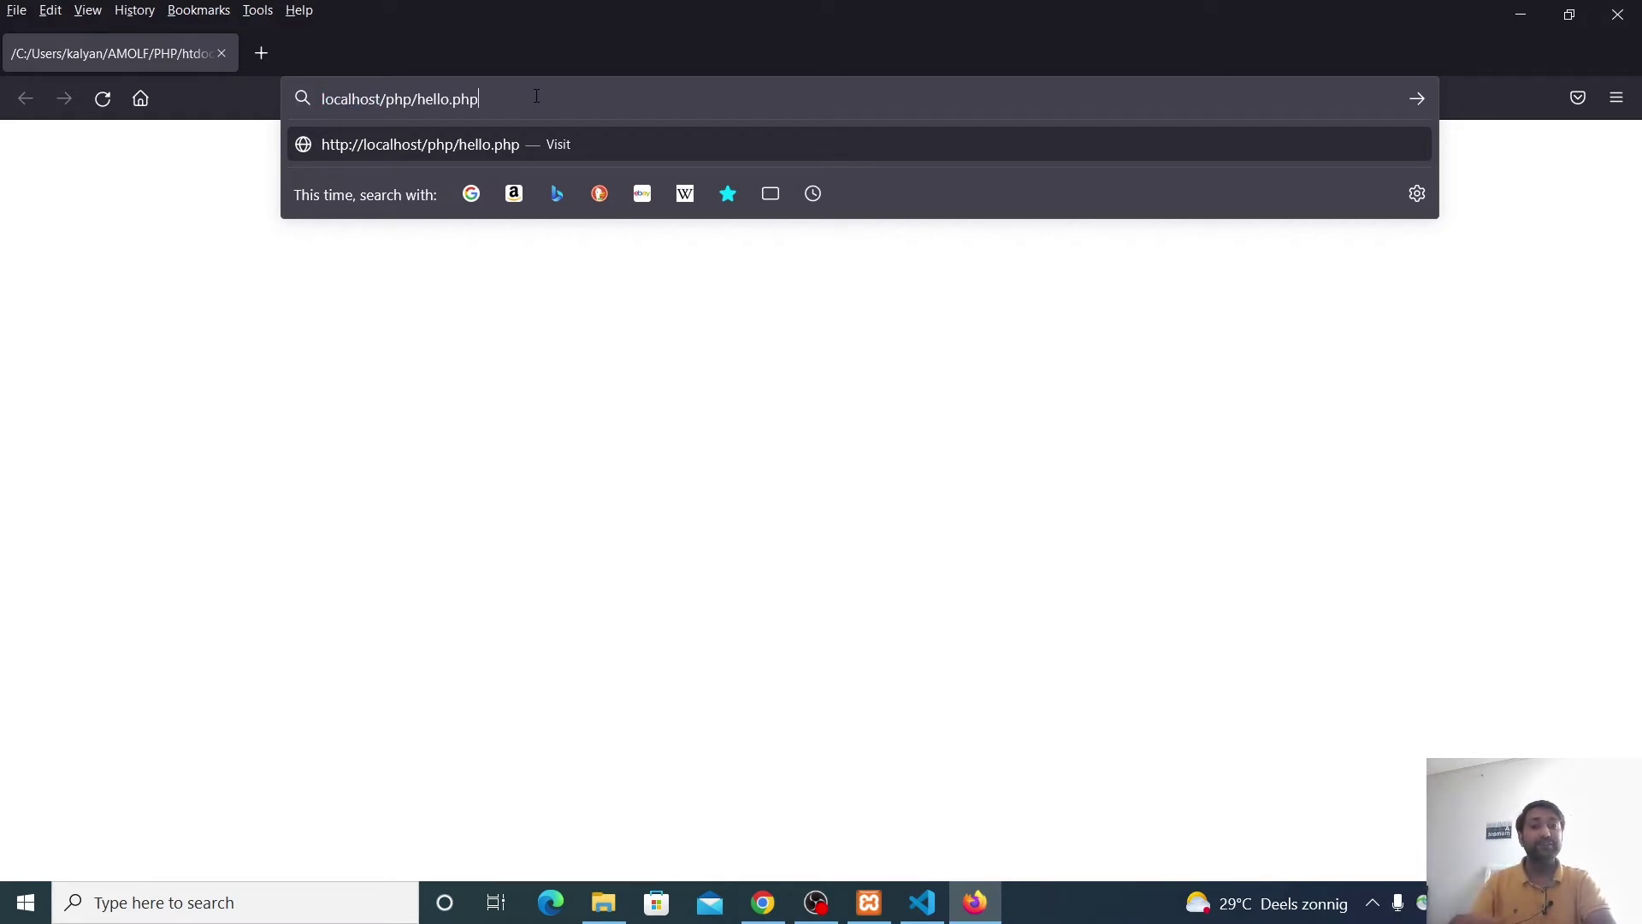
pyautogui.press('Return')
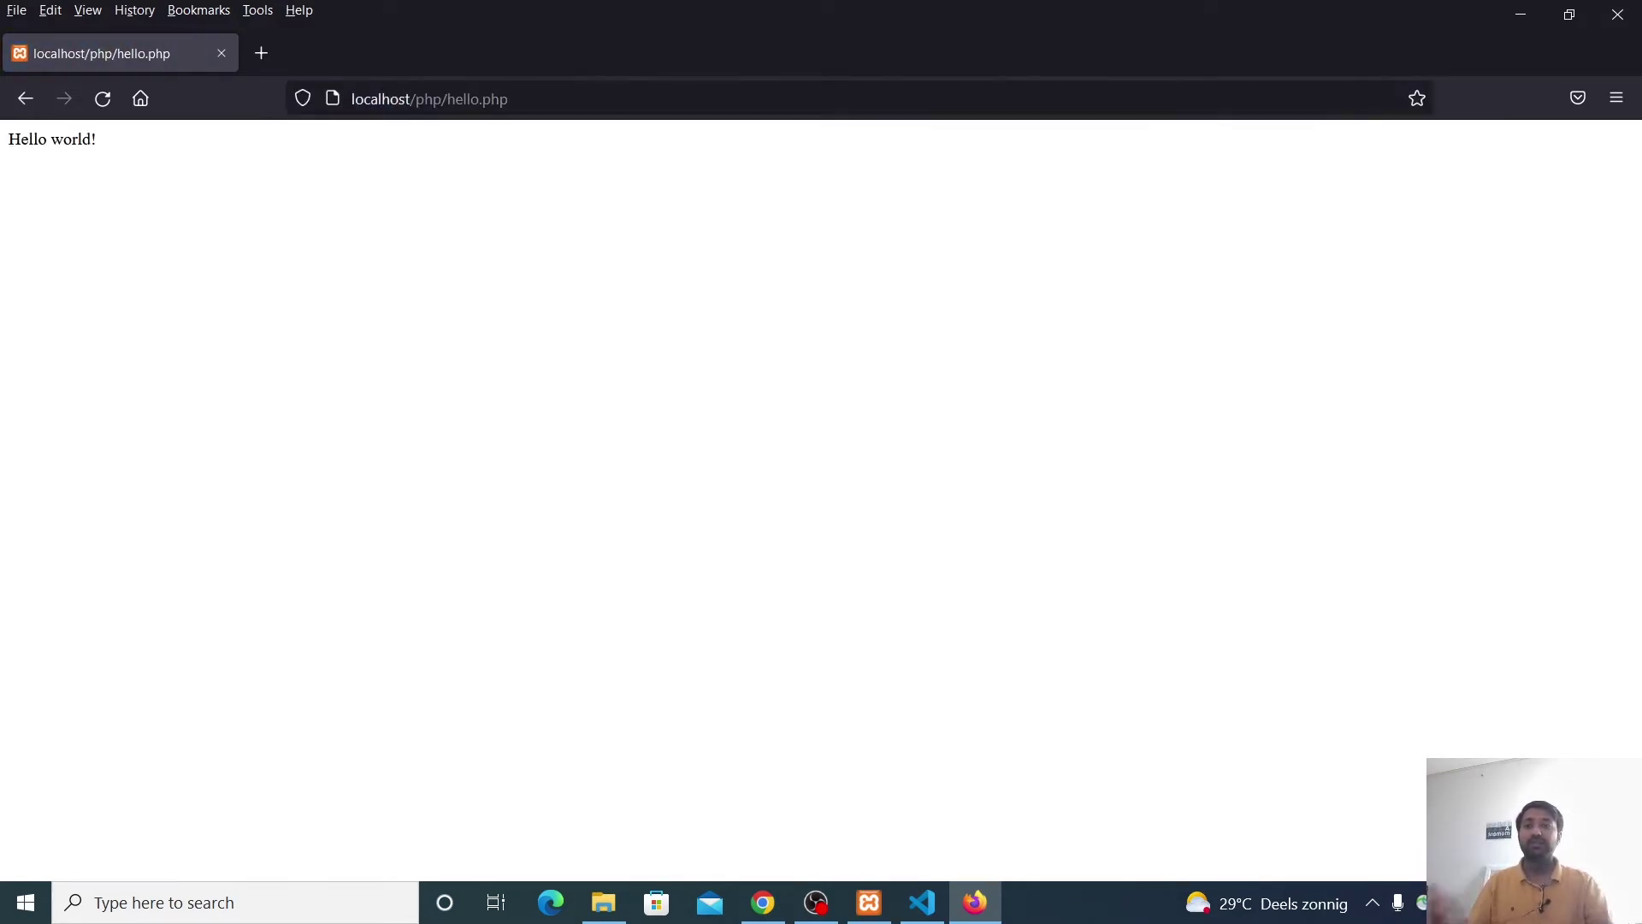
# - Enlarge the hello.php page to 240% and examine the text that the script outputs
pyautogui.hotkey('ctrl', '+')
pyautogui.hotkey('ctrl', '+')
pyautogui.hotkey('ctrl', '+')
pyautogui.hotkey('ctrl', '+')
pyautogui.hotkey('ctrl', '+')
pyautogui.hotkey('ctrl', '+')
pyautogui.hotkey('ctrl', '+')
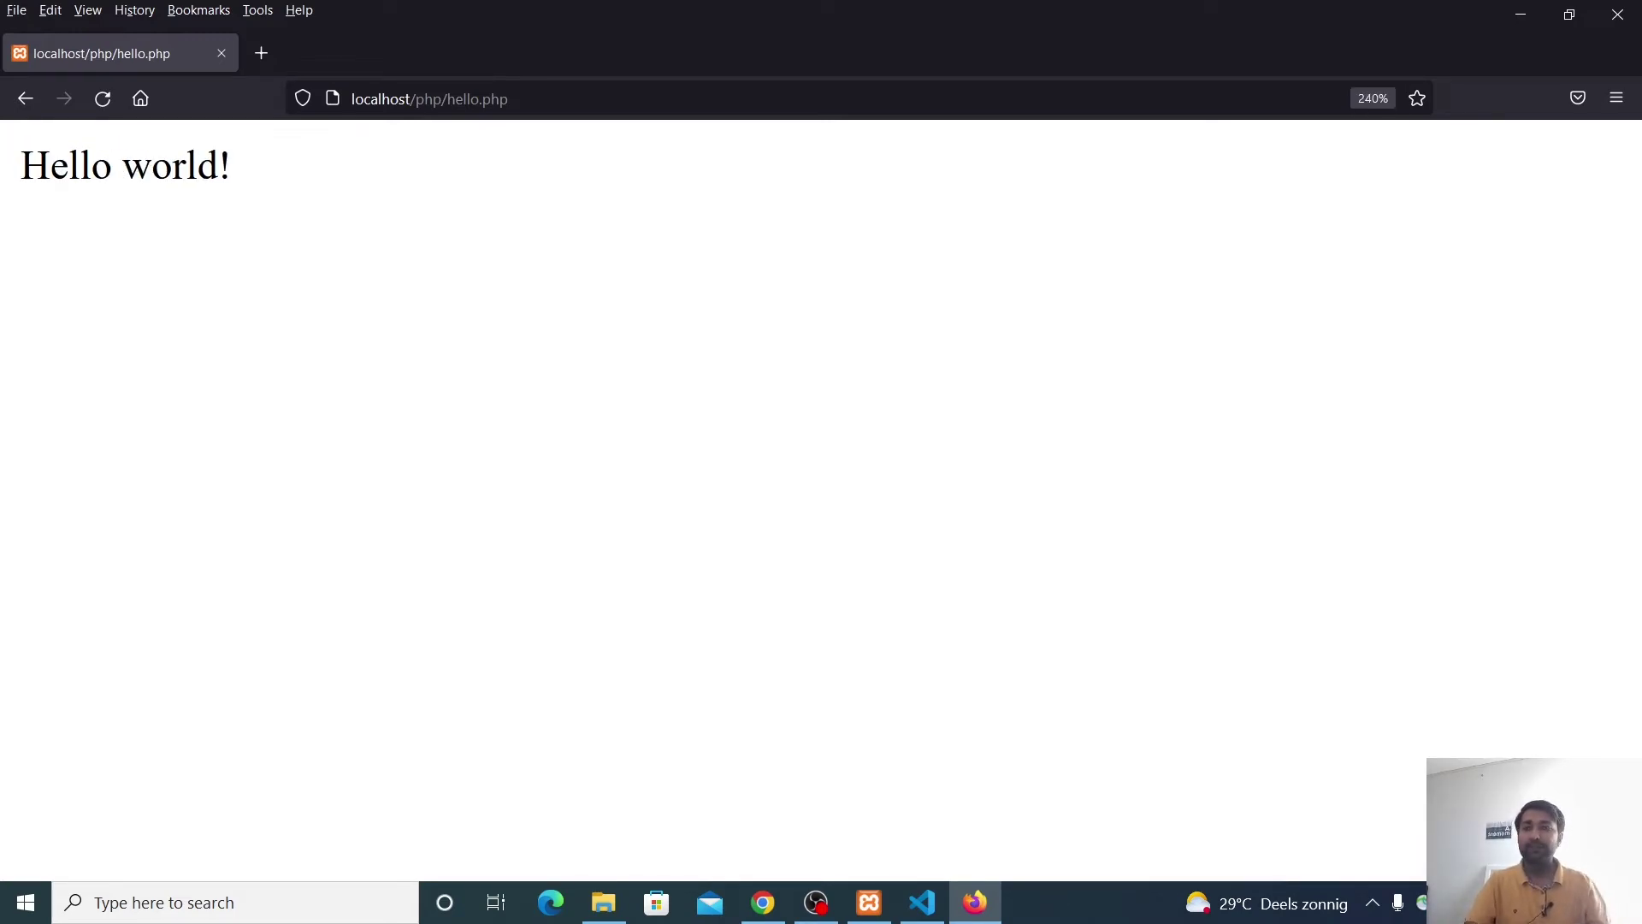
pyautogui.moveTo(13, 159); pyautogui.dragTo(346, 184)
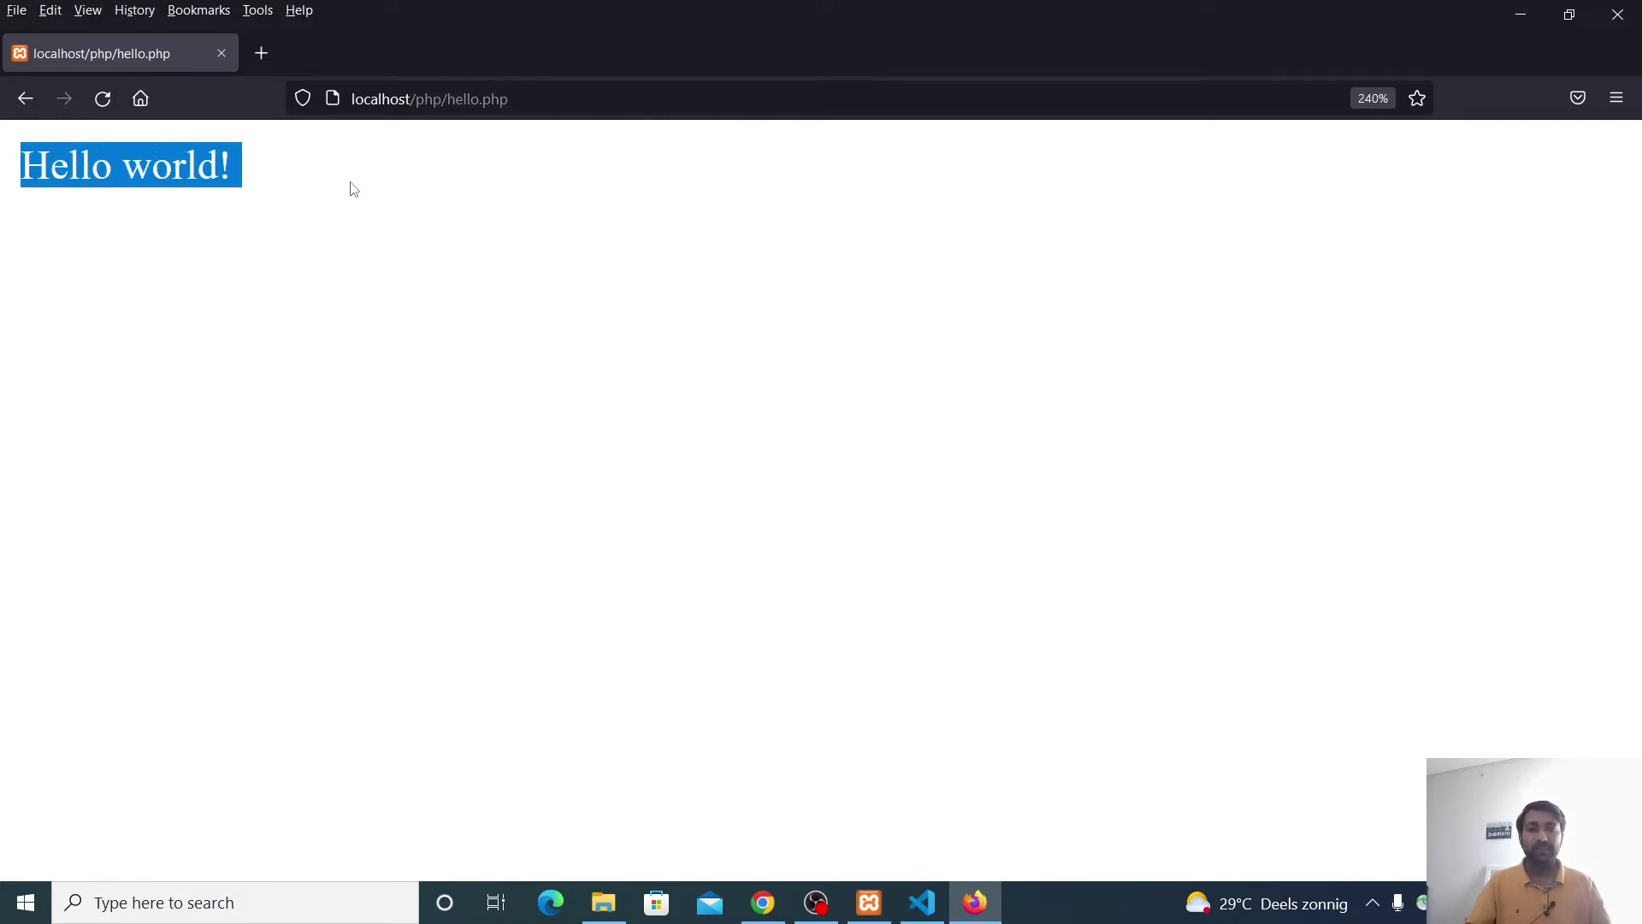
pyautogui.click(442, 312)
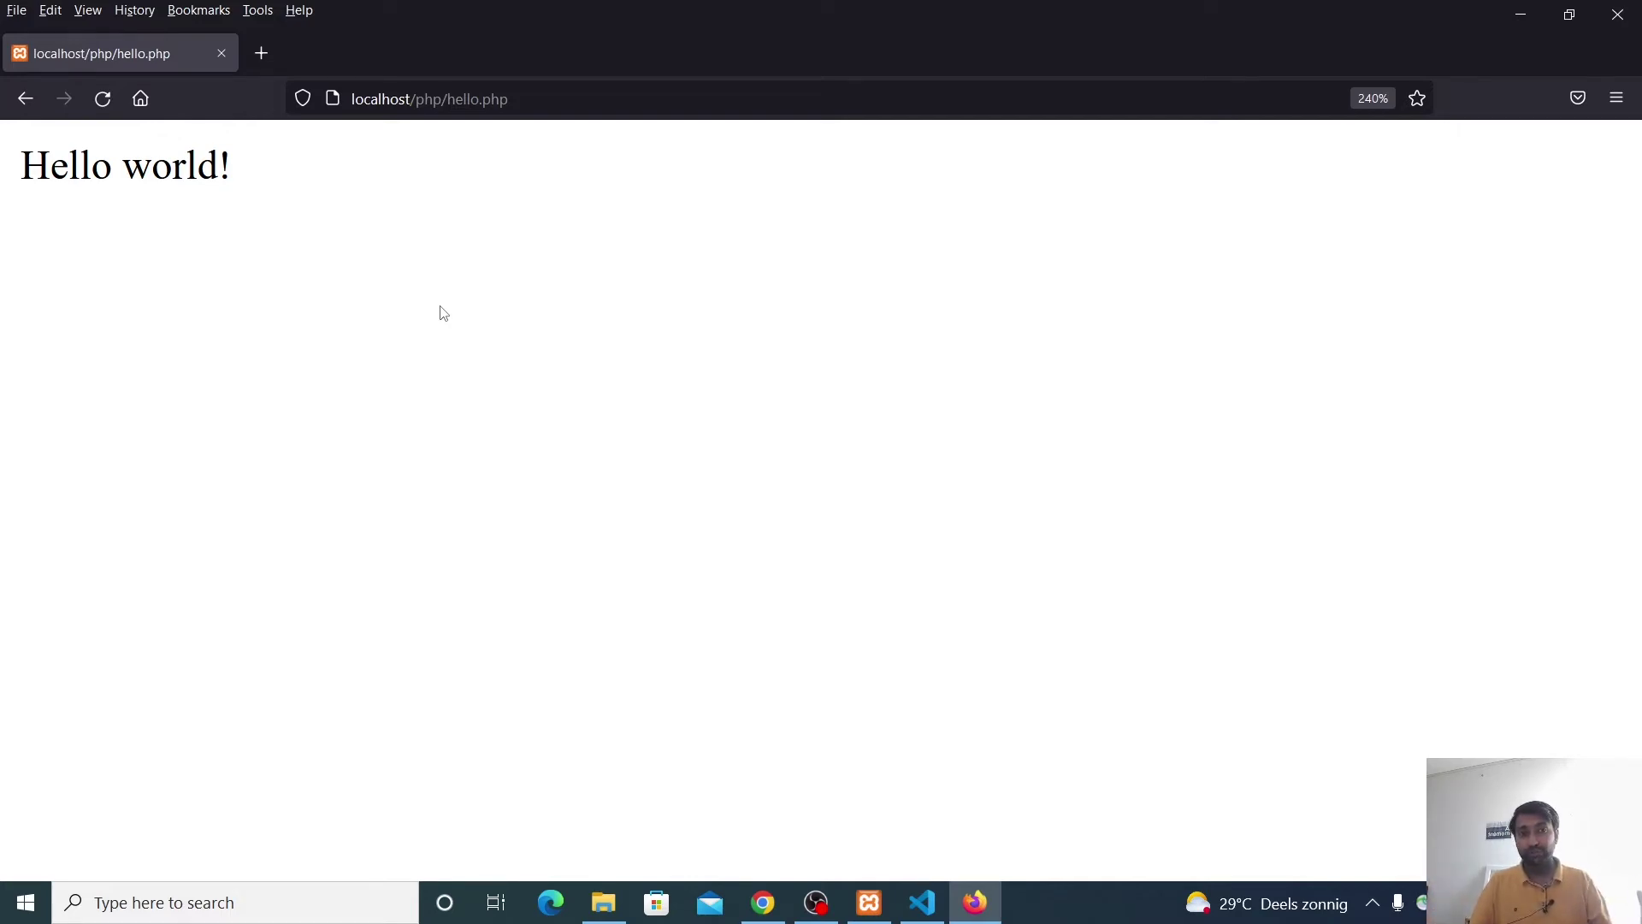
# - Switch to Visual Studio Code, add print("Welcome to PHP script"); on line 11 in the second PHP block, and save hello.php
pyautogui.click(922, 902)
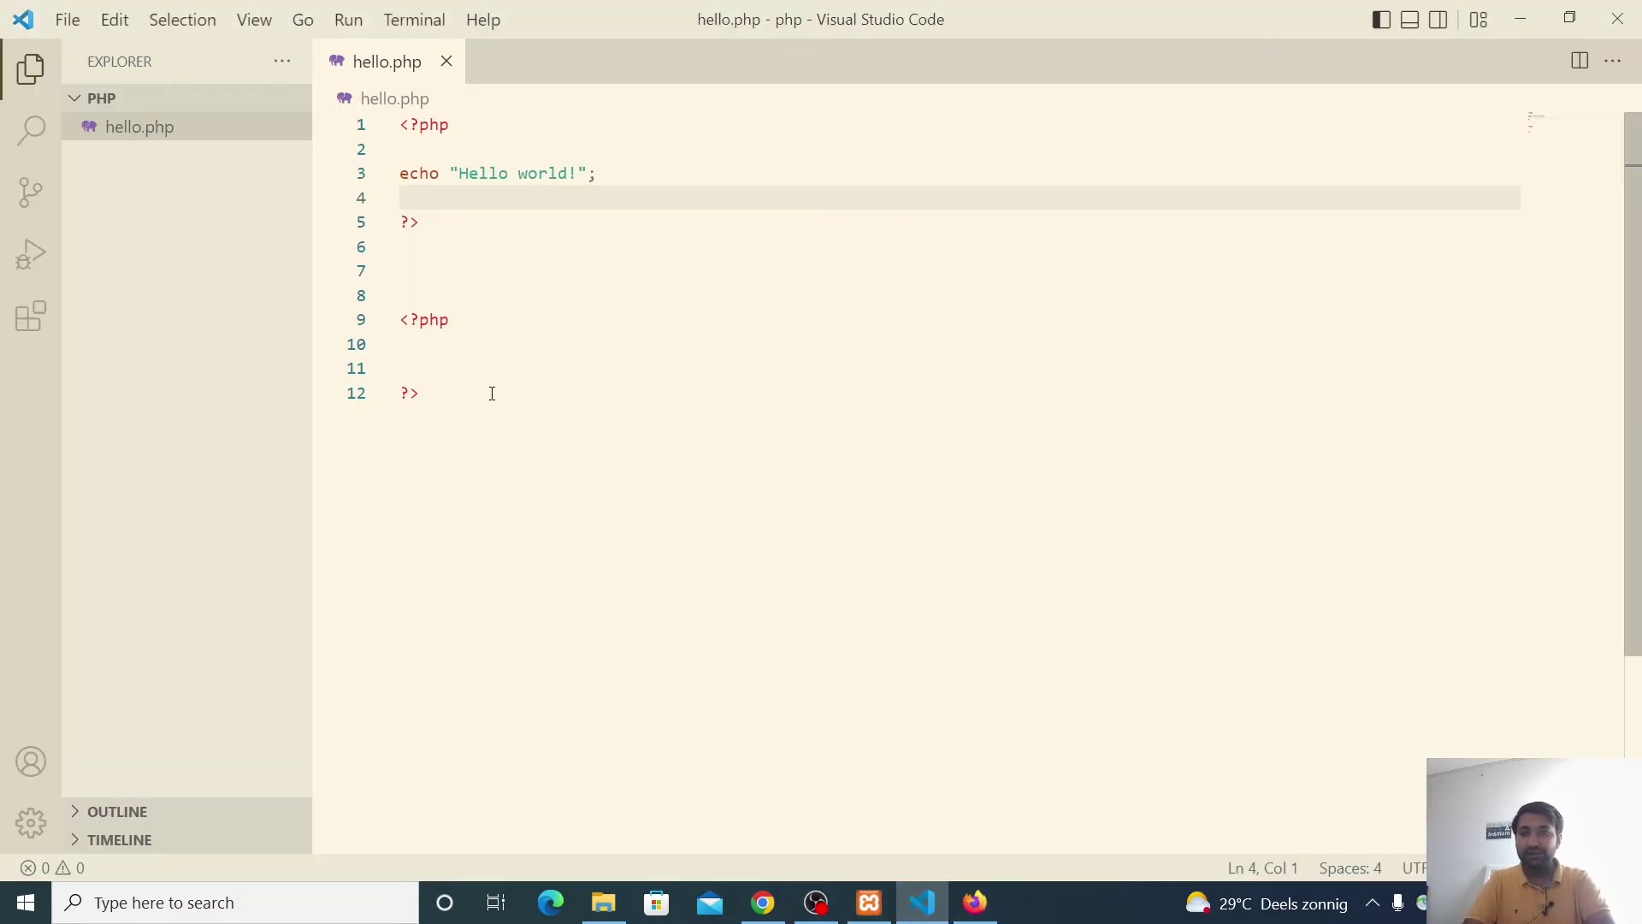
pyautogui.click(433, 342)
pyautogui.press('Return')
pyautogui.write('p')
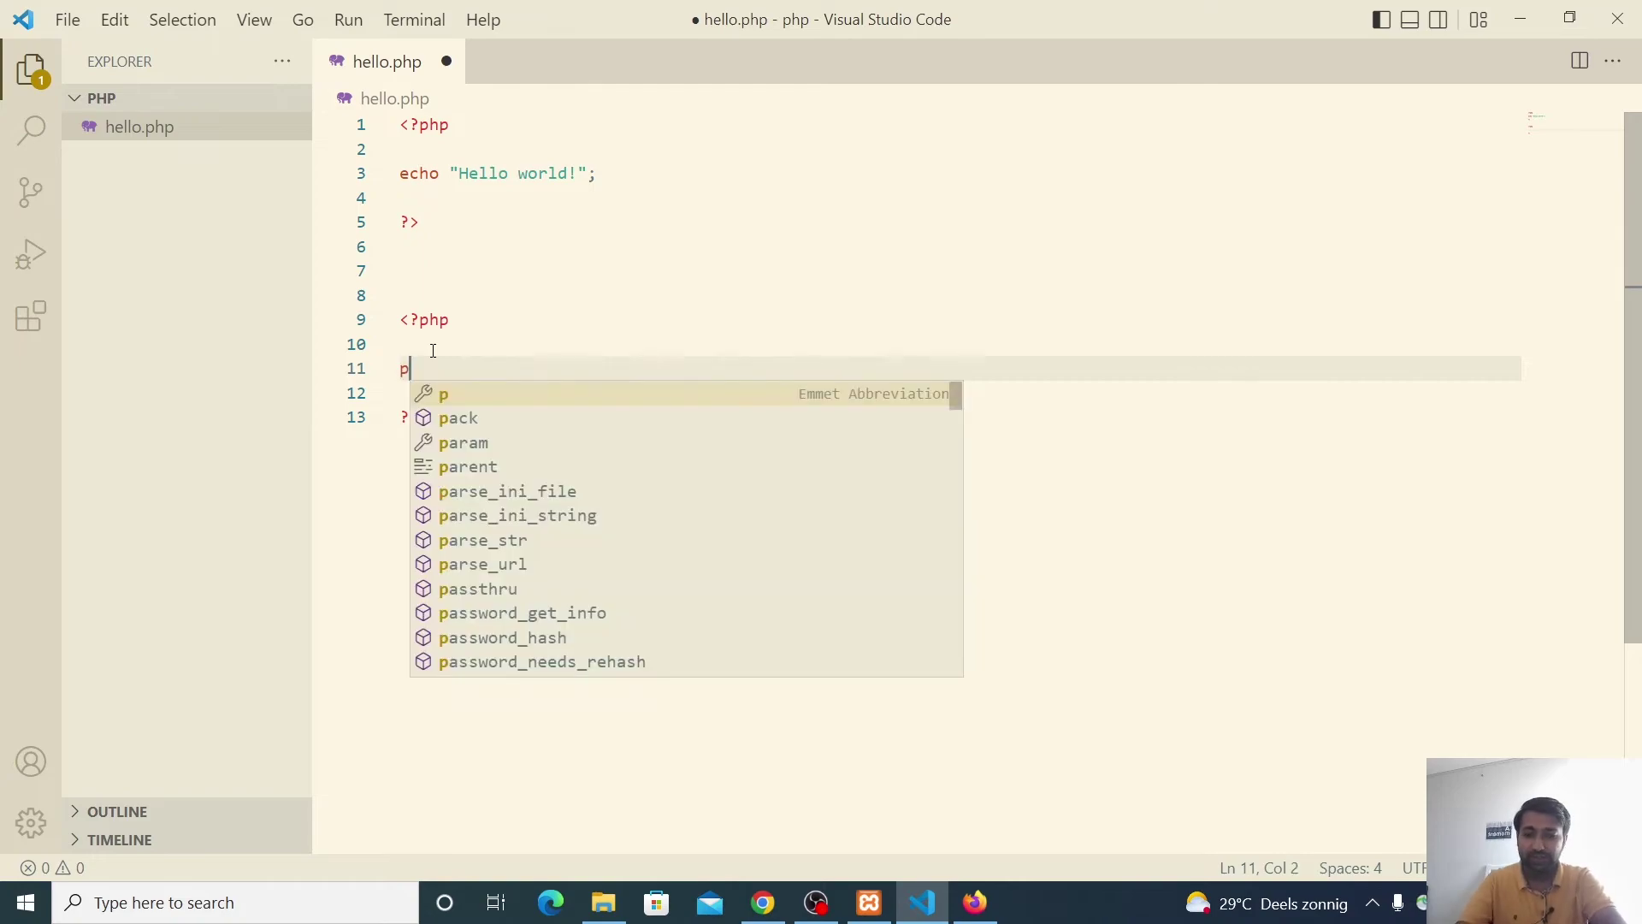
pyautogui.write('rint()')
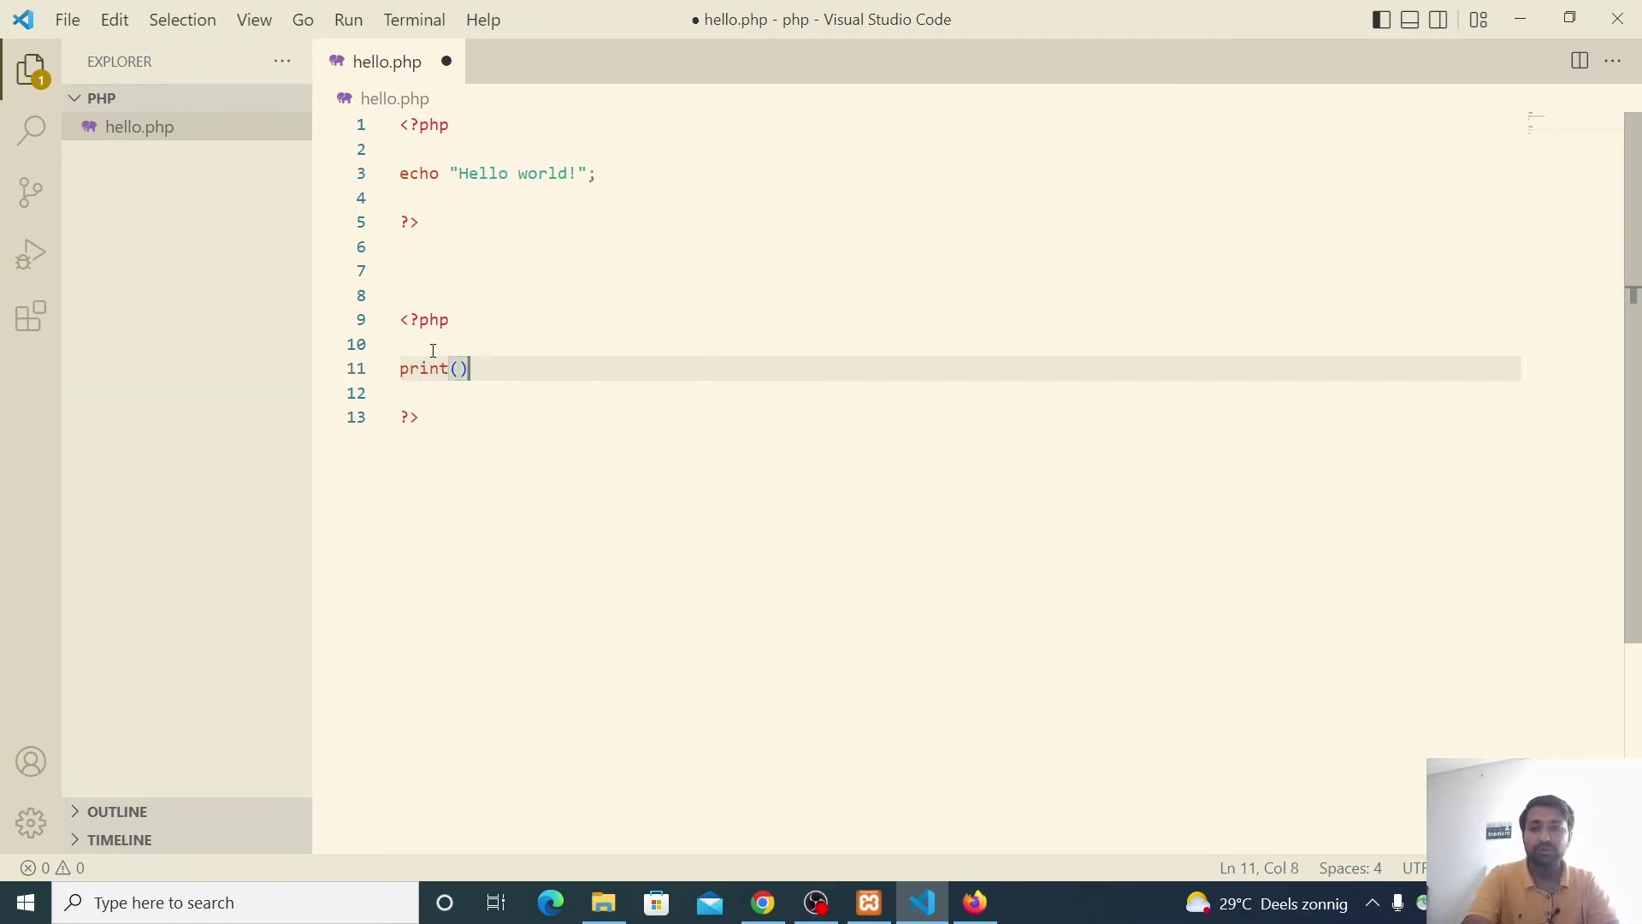
pyautogui.press('Left')
pyautogui.write('""')
pyautogui.press('Left')
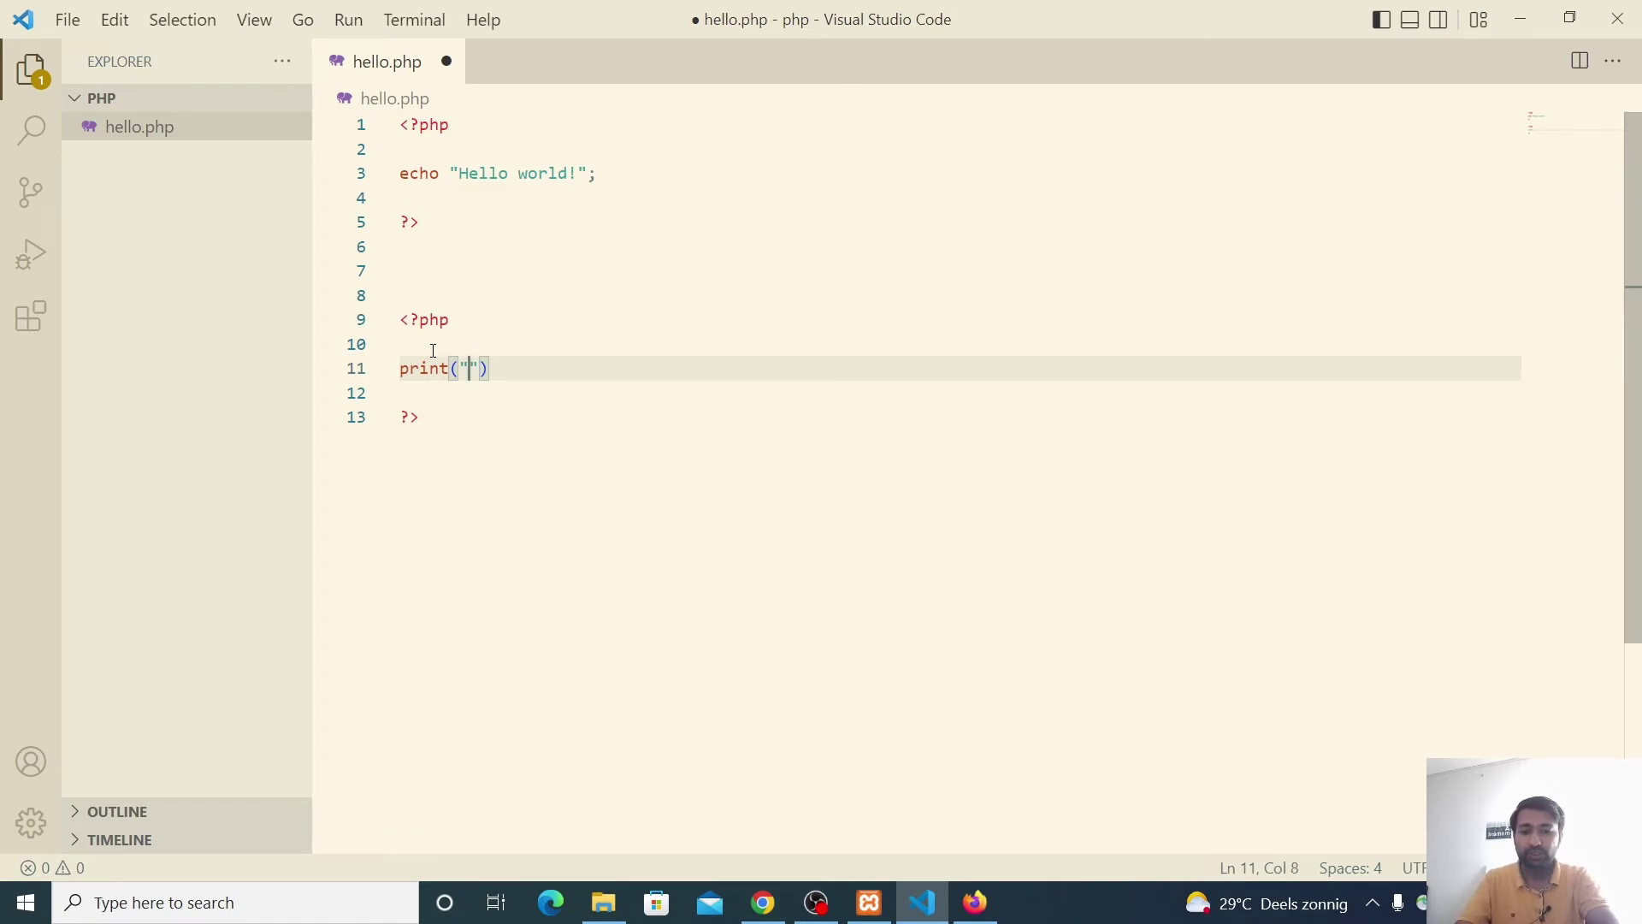
pyautogui.write('Welcome ')
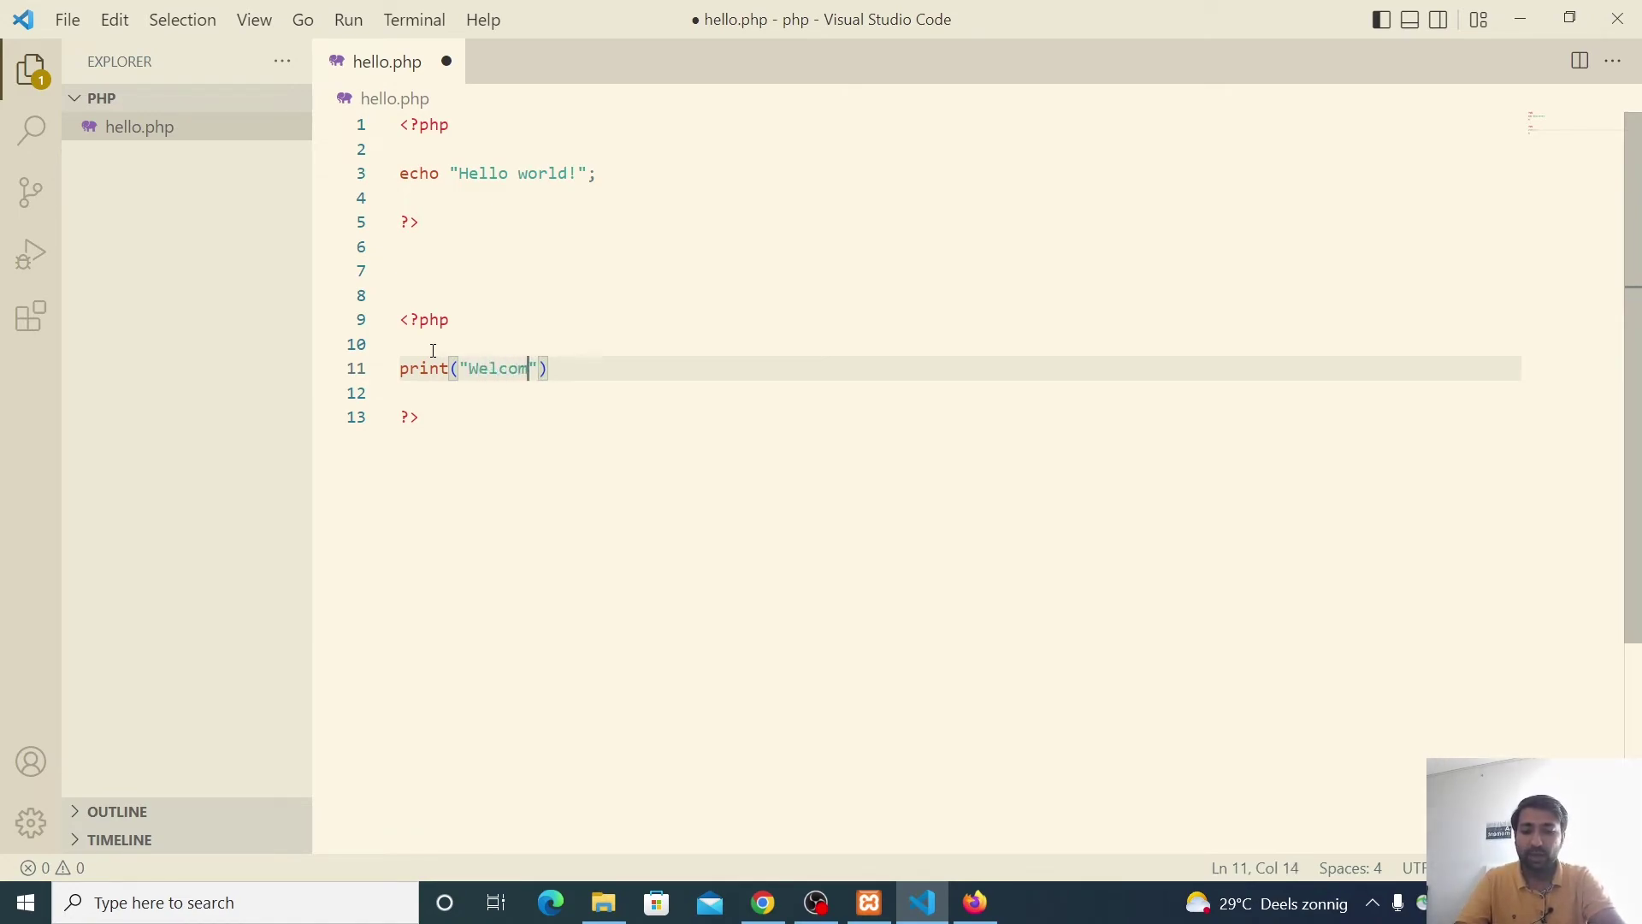
pyautogui.write('to PHP')
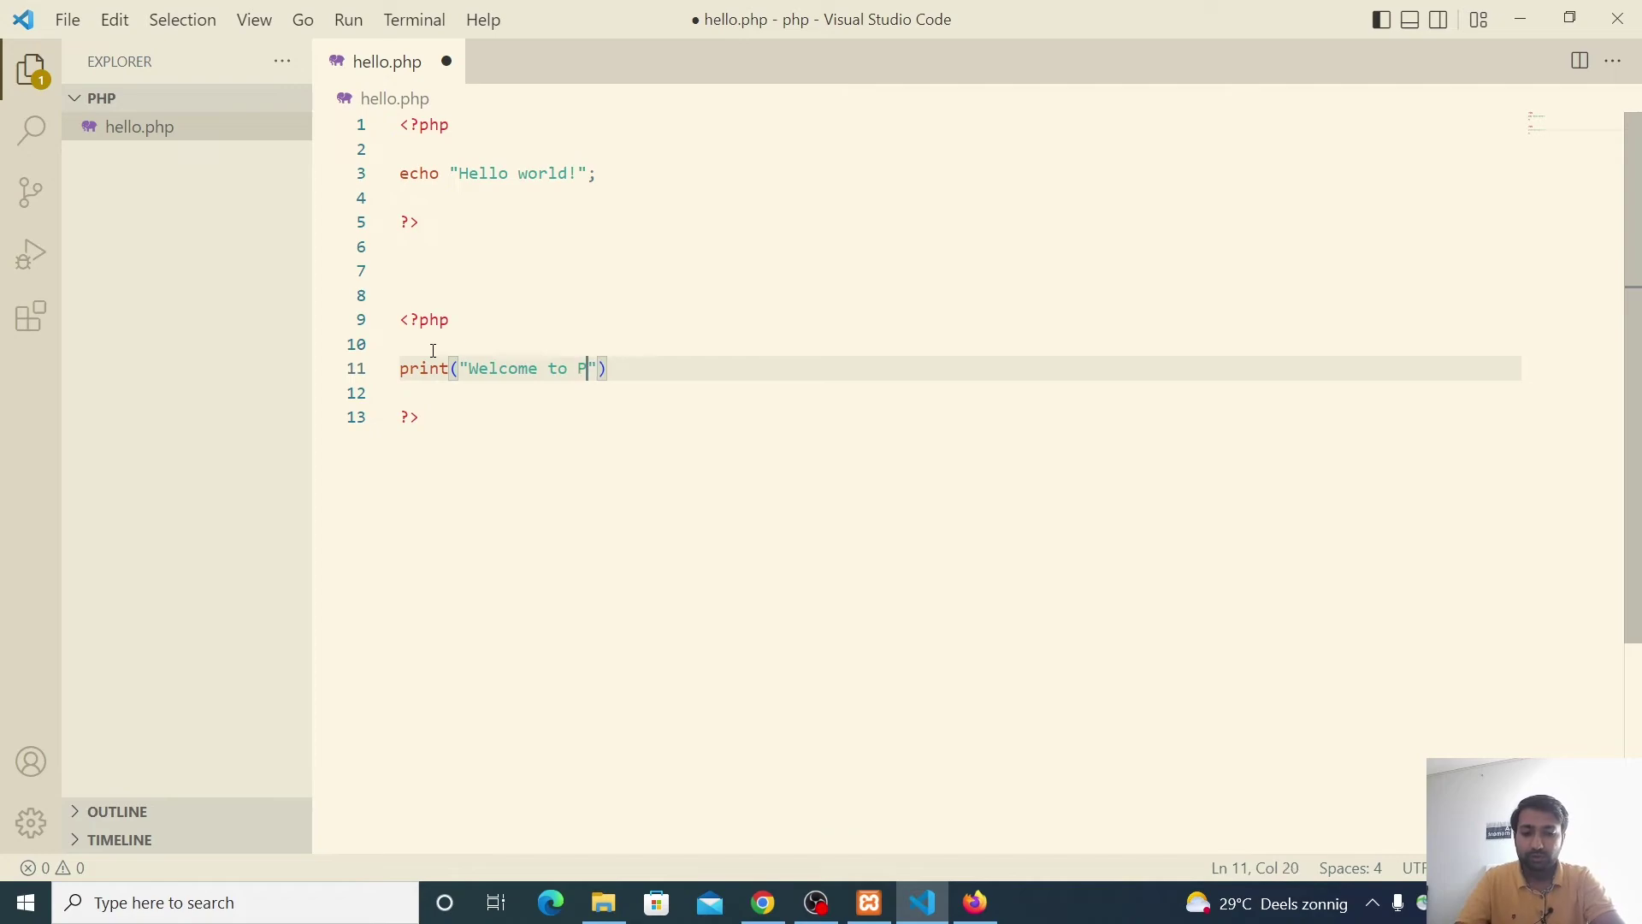
pyautogui.write(' script')
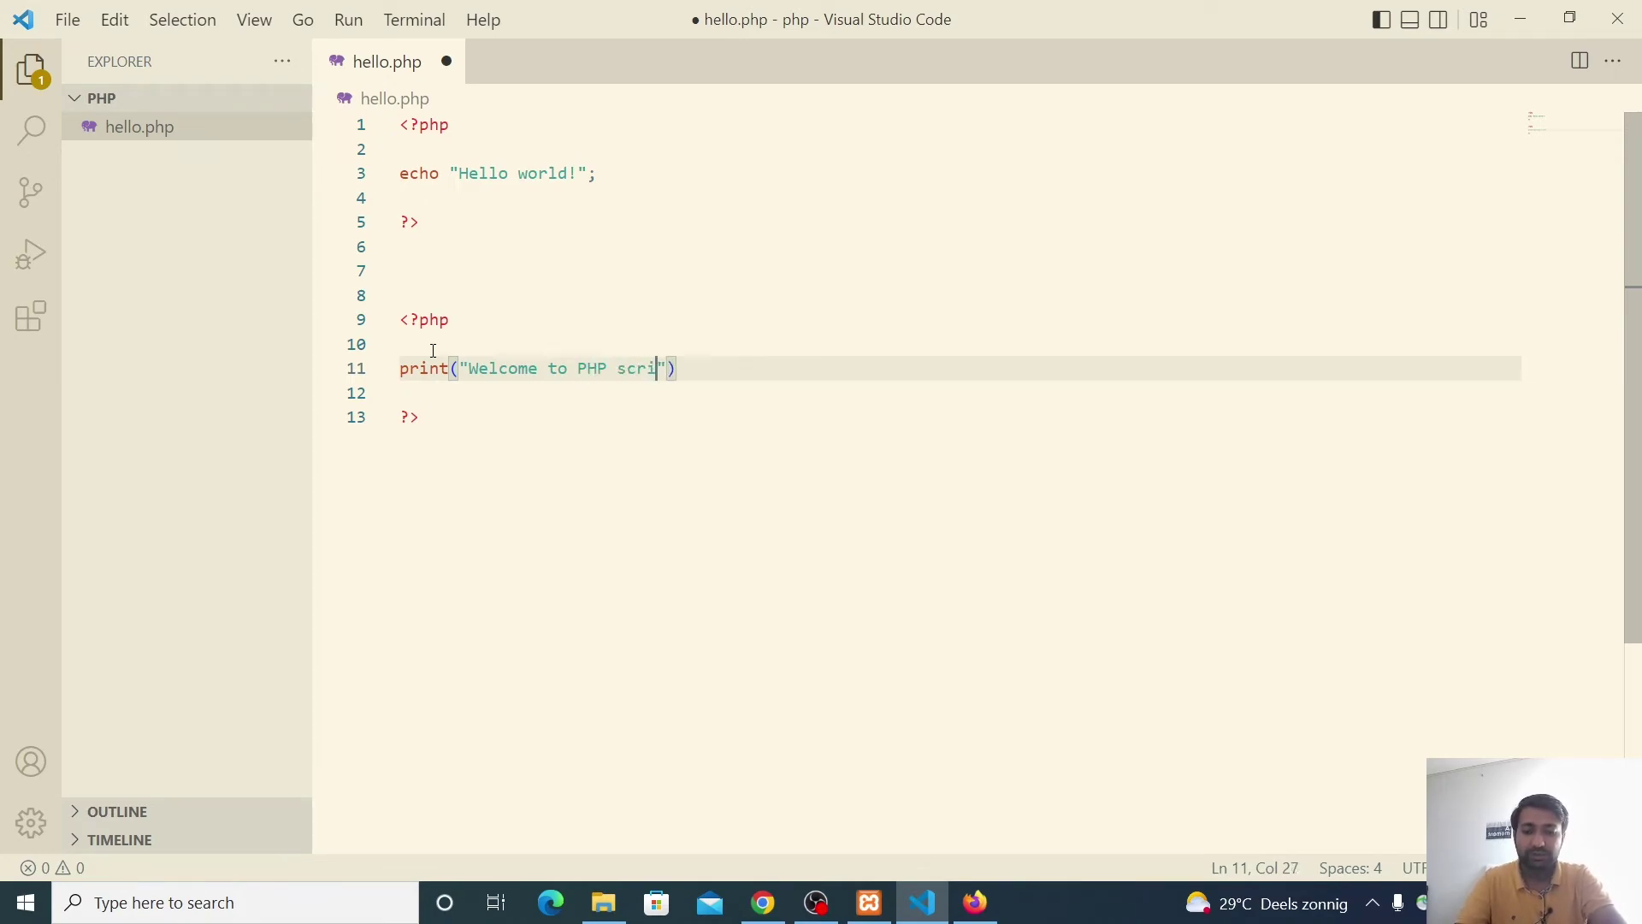
pyautogui.write('");')
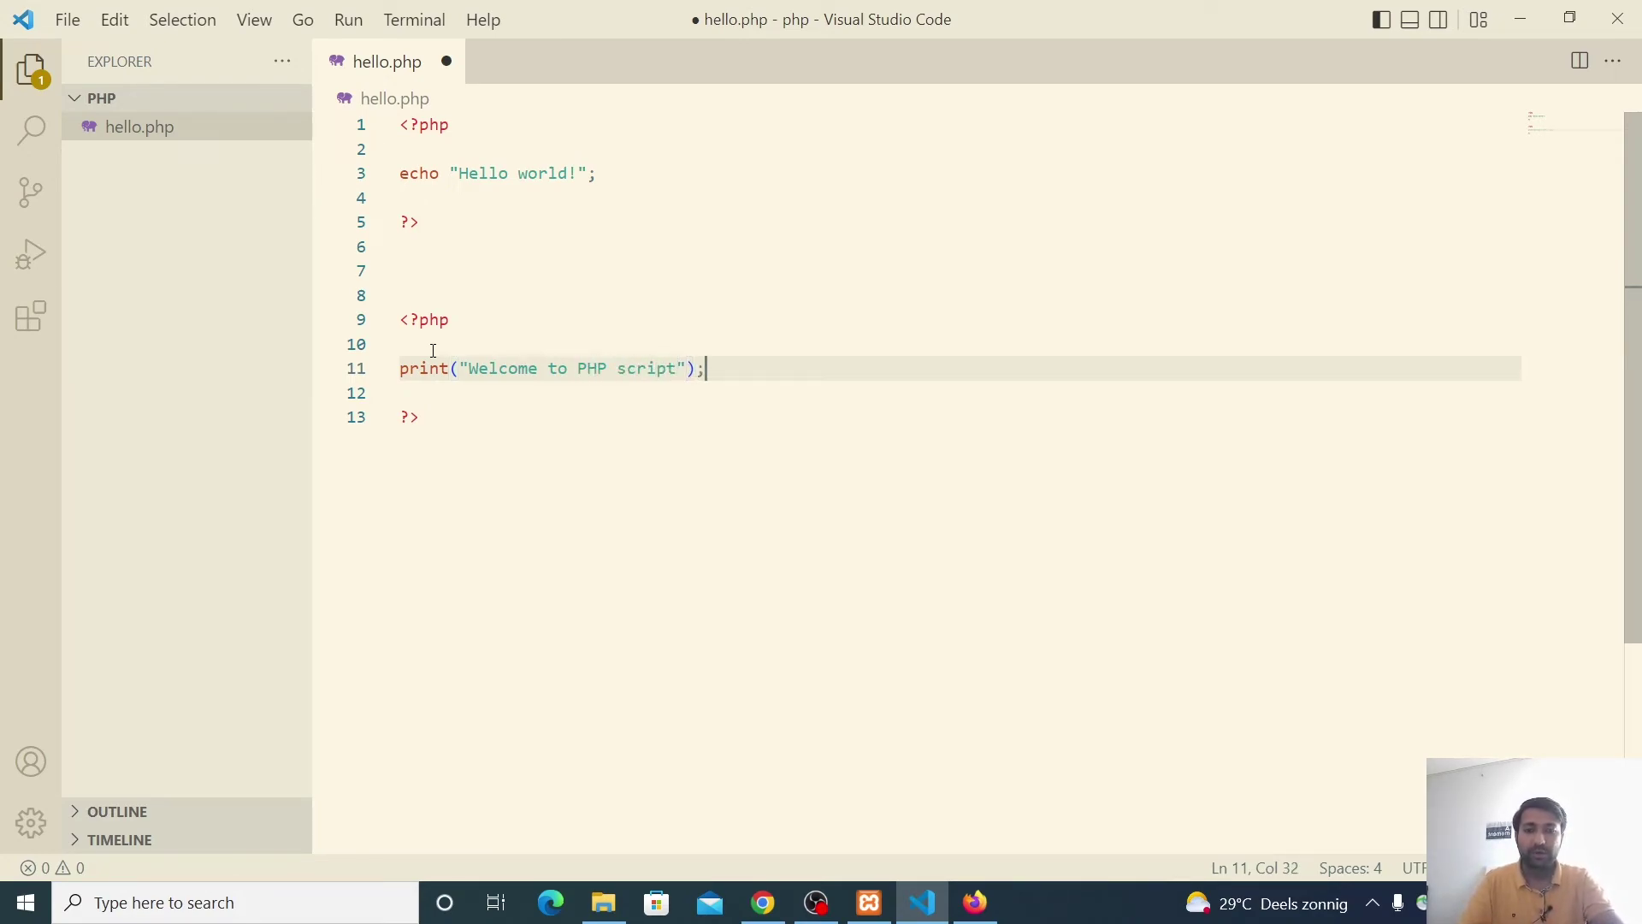
pyautogui.hotkey('ctrl', 's')
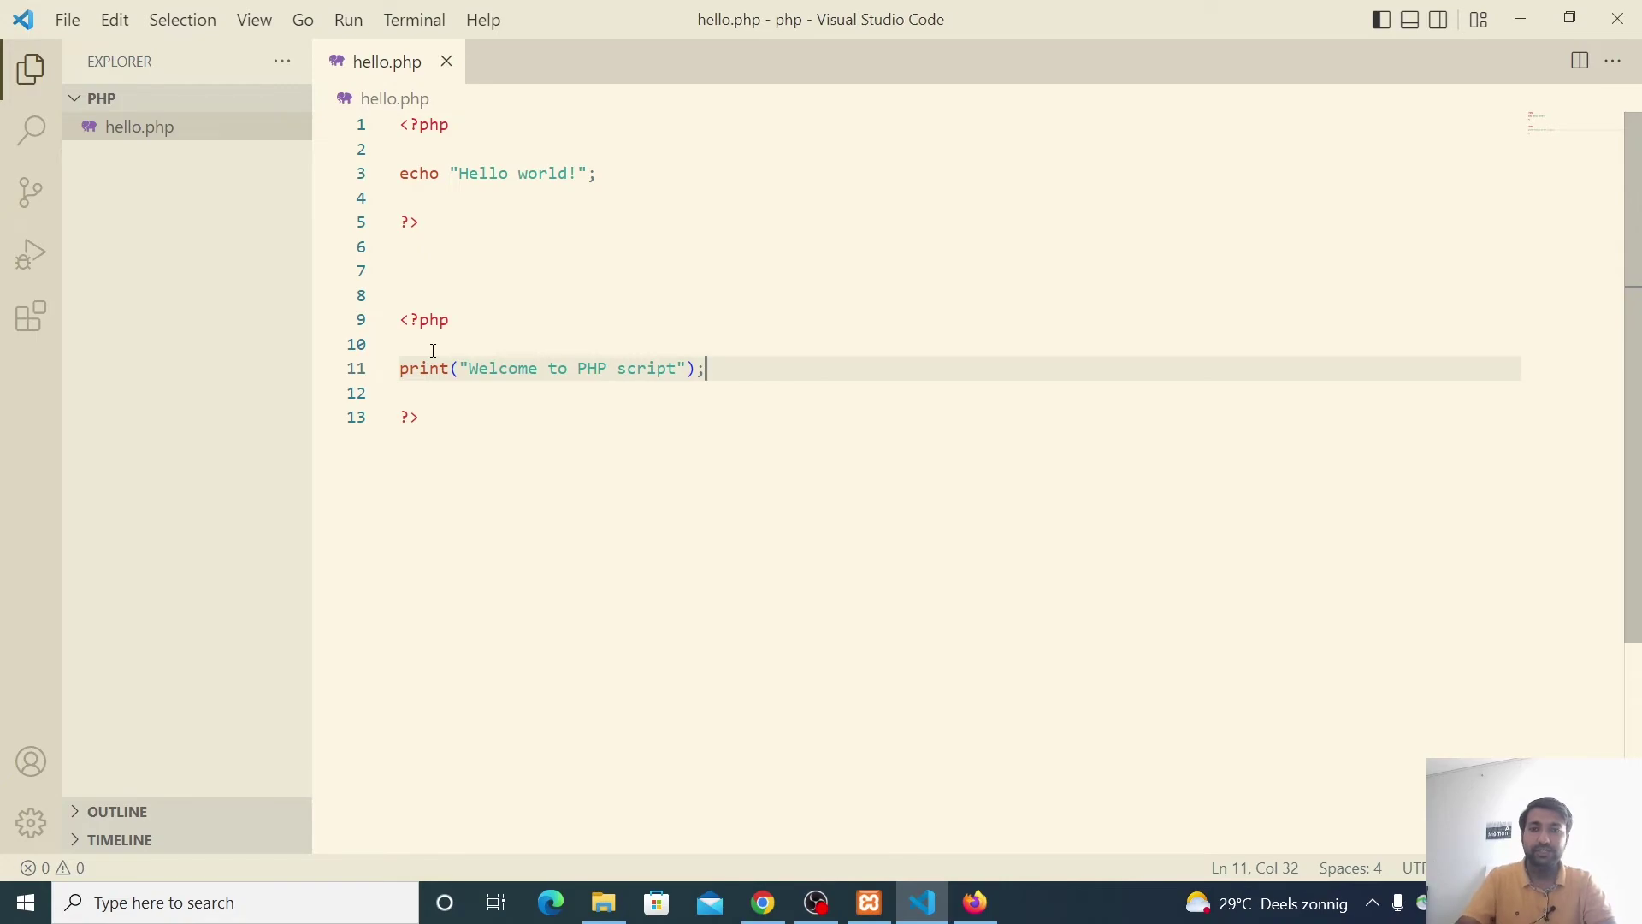
# - Switch to Firefox, reload localhost/php/hello.php, and examine the text output by the print statement
pyautogui.click(975, 905)
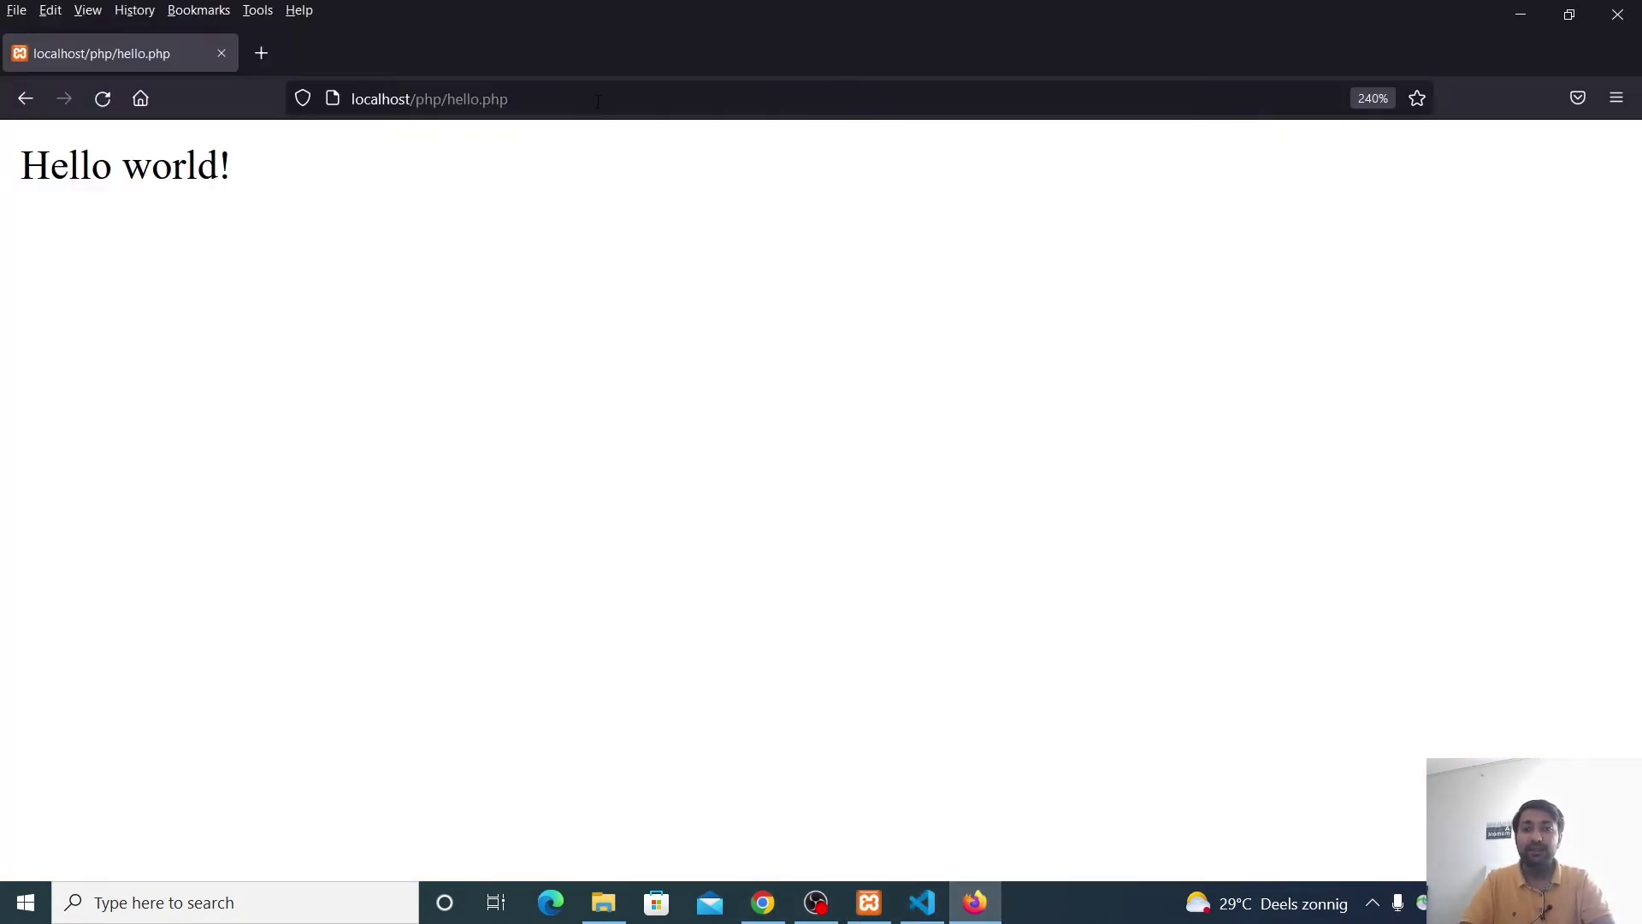
pyautogui.click(598, 101)
pyautogui.press('Return')
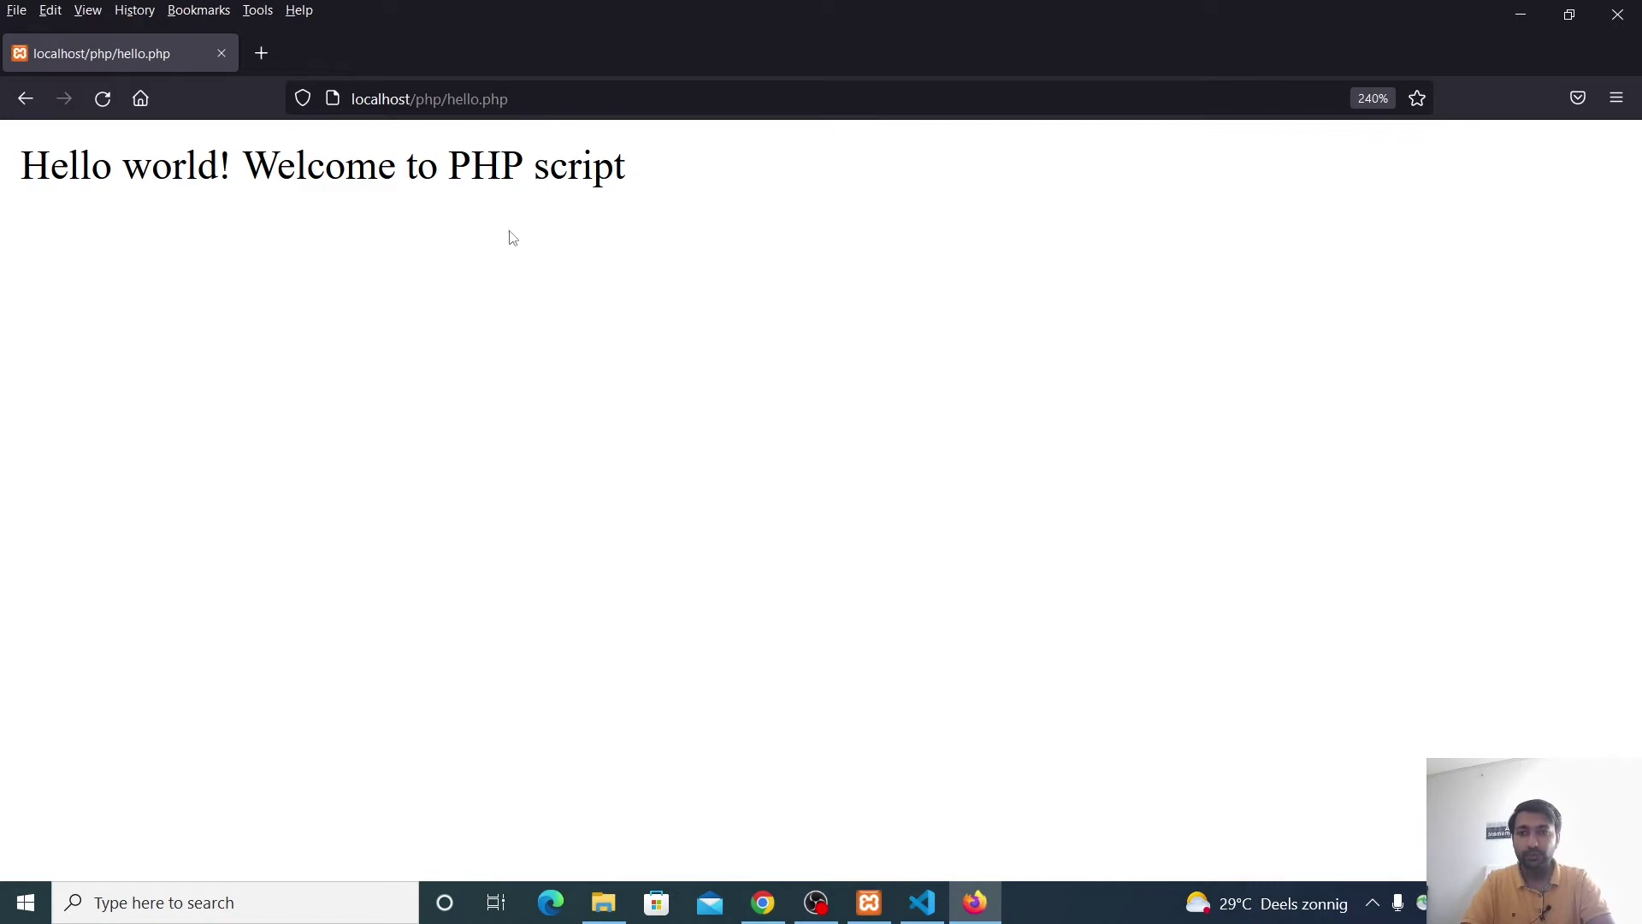
pyautogui.moveTo(246, 178); pyautogui.dragTo(670, 190)
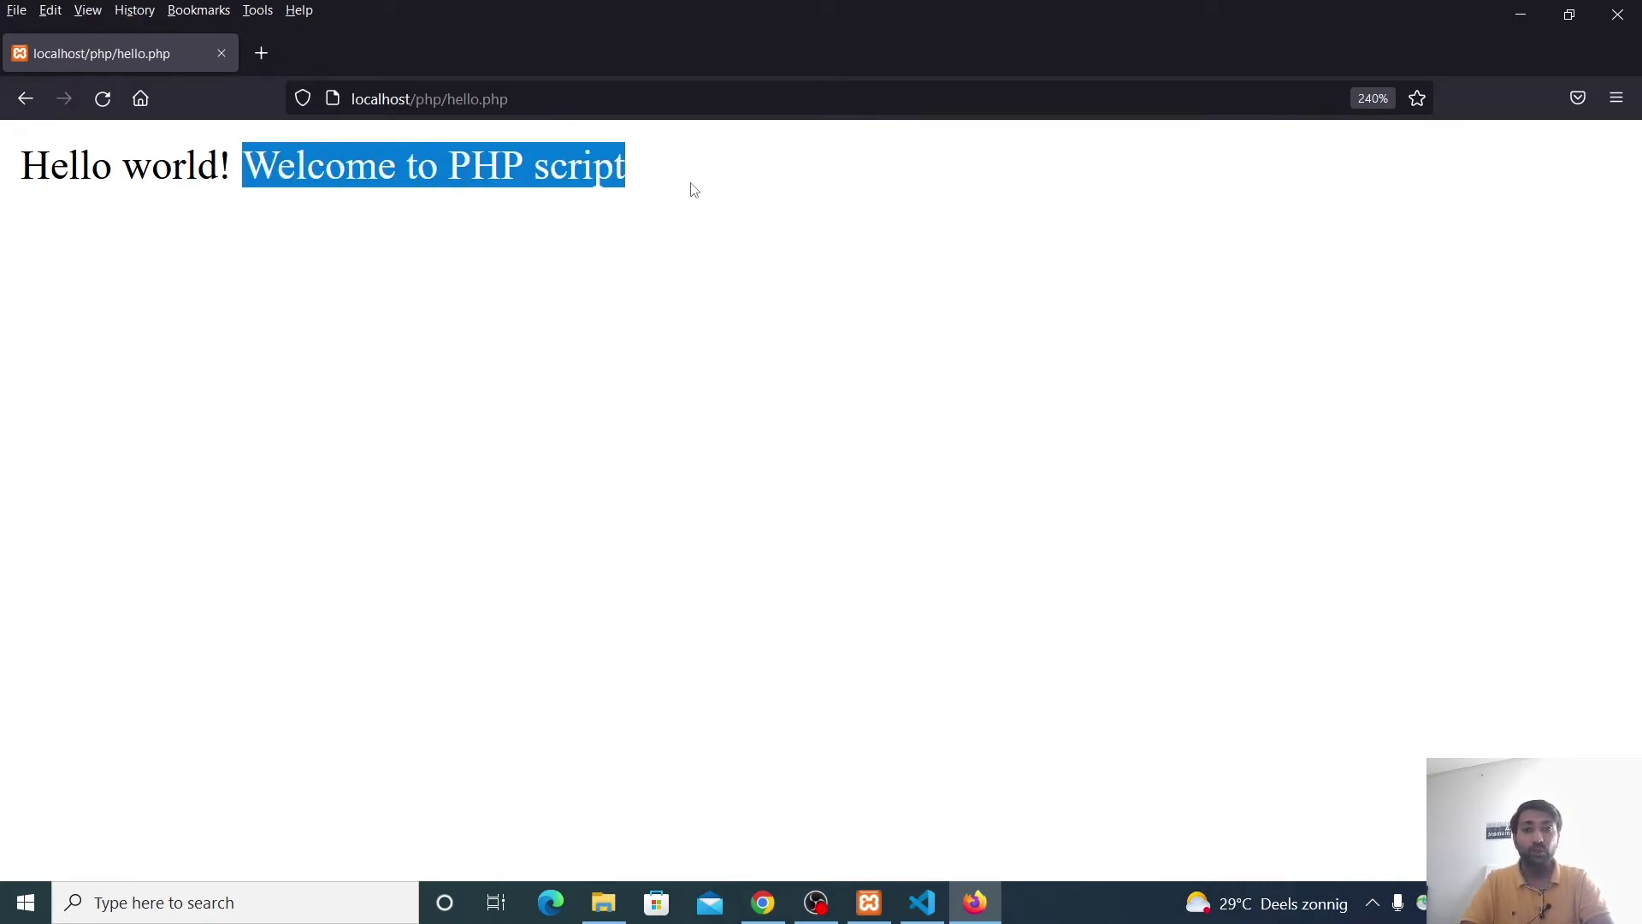
pyautogui.moveTo(412, 99); pyautogui.dragTo(251, 89)
pyautogui.click(230, 241)
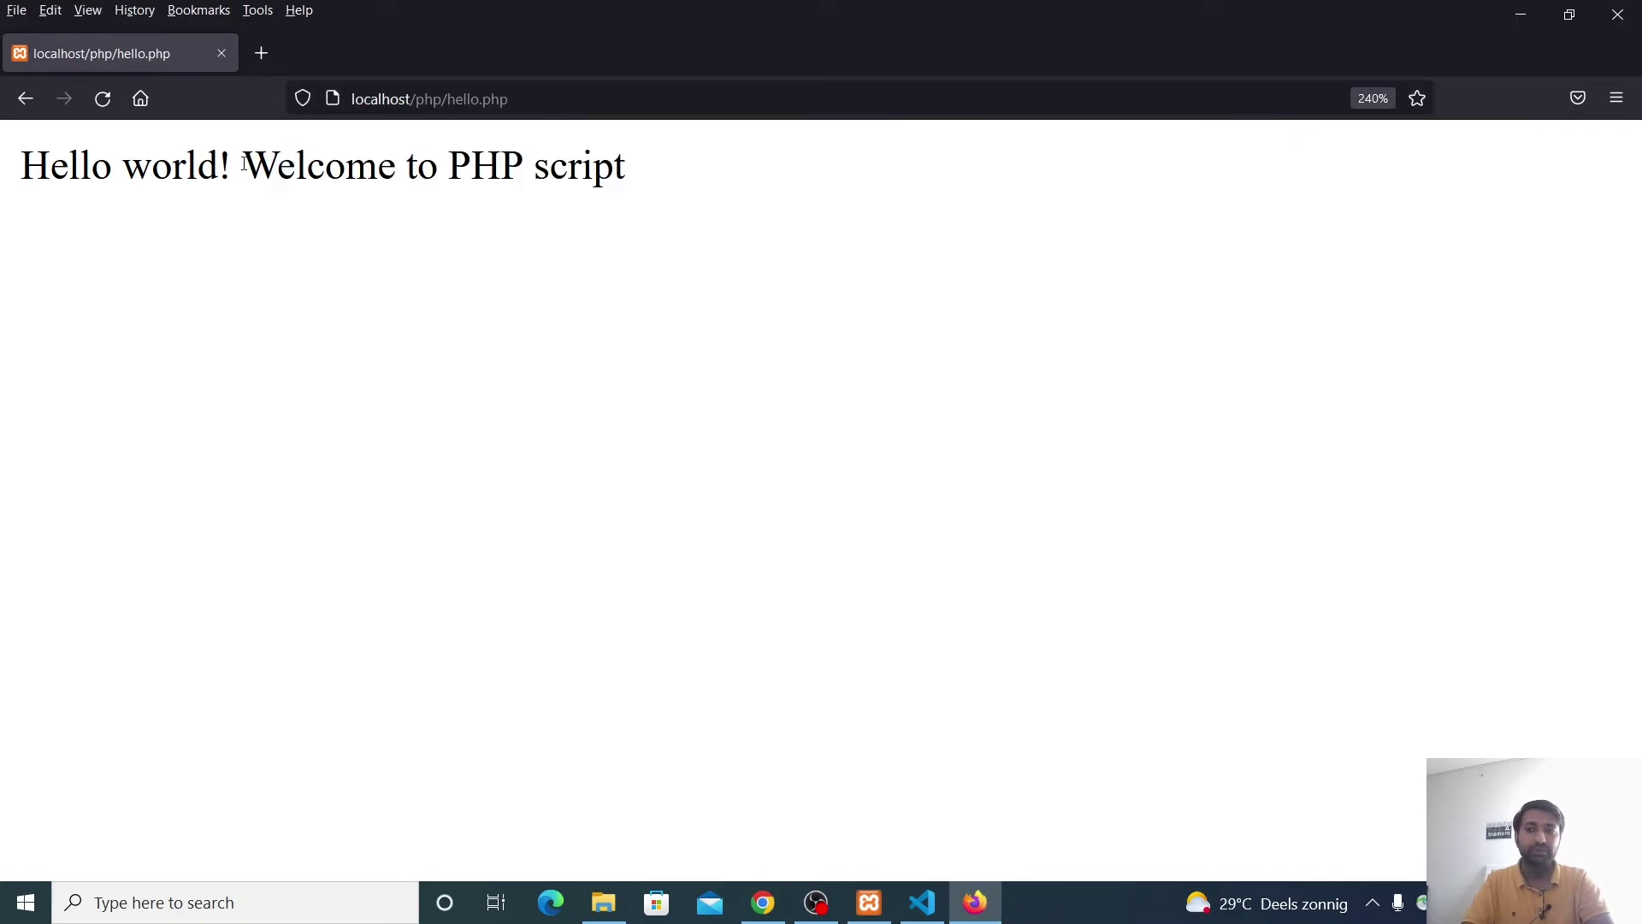
pyautogui.moveTo(242, 172); pyautogui.dragTo(937, 179)
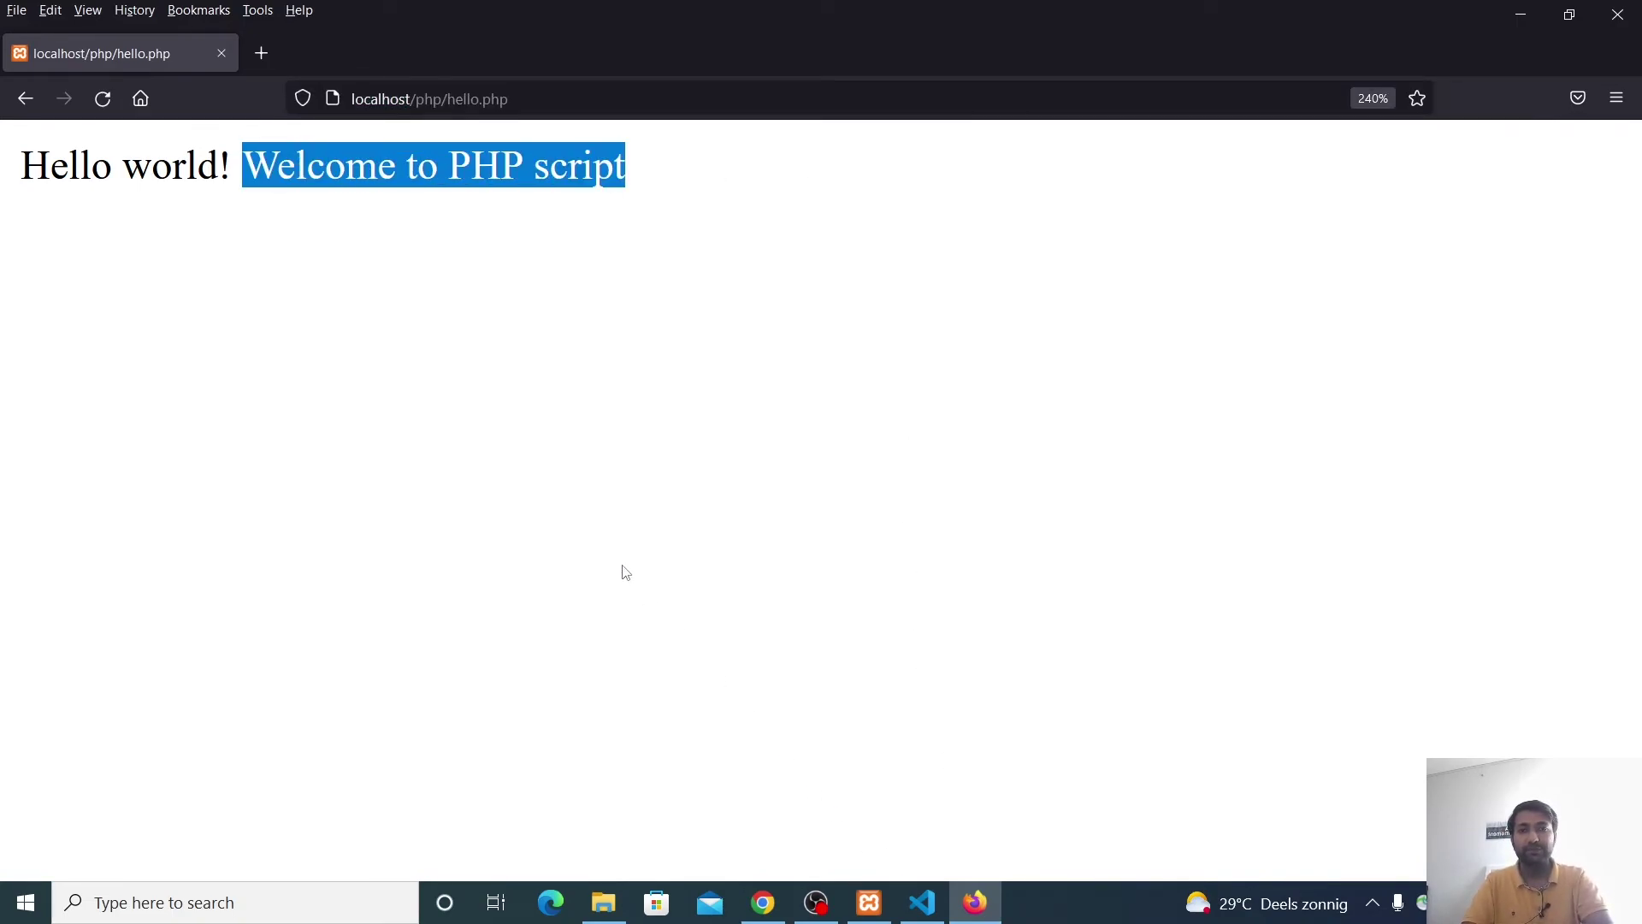
# - Switch to Visual Studio Code, examine the echo statement on line 3 of hello.php, and return to Firefox
pyautogui.click(903, 905)
pyautogui.moveTo(623, 176); pyautogui.dragTo(398, 175)
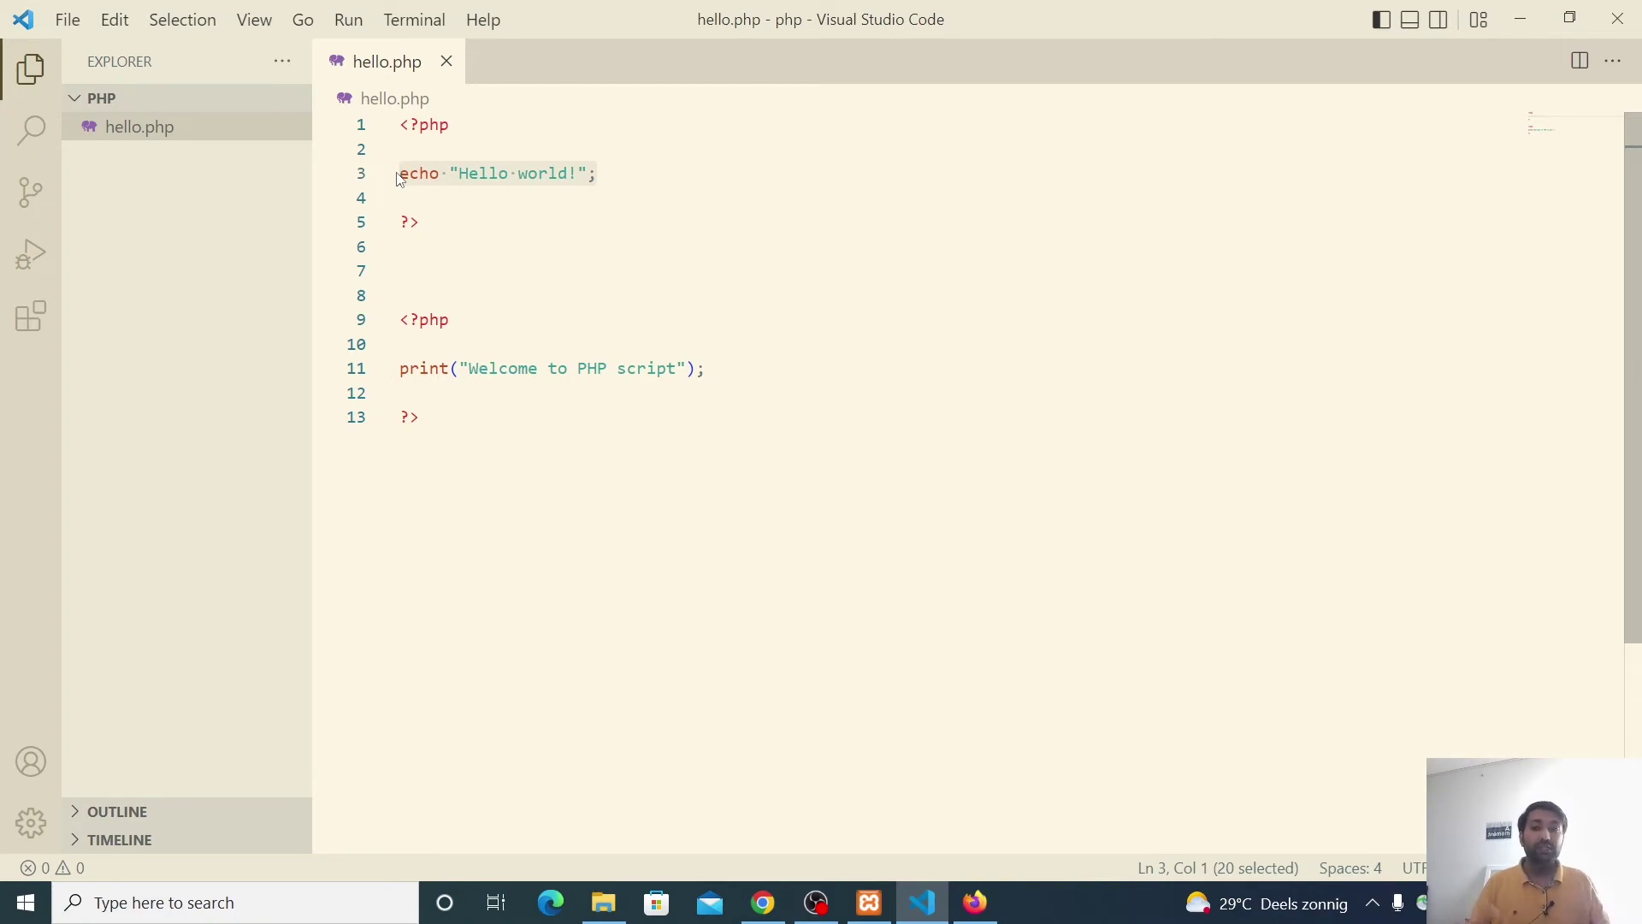
pyautogui.click(1534, 11)
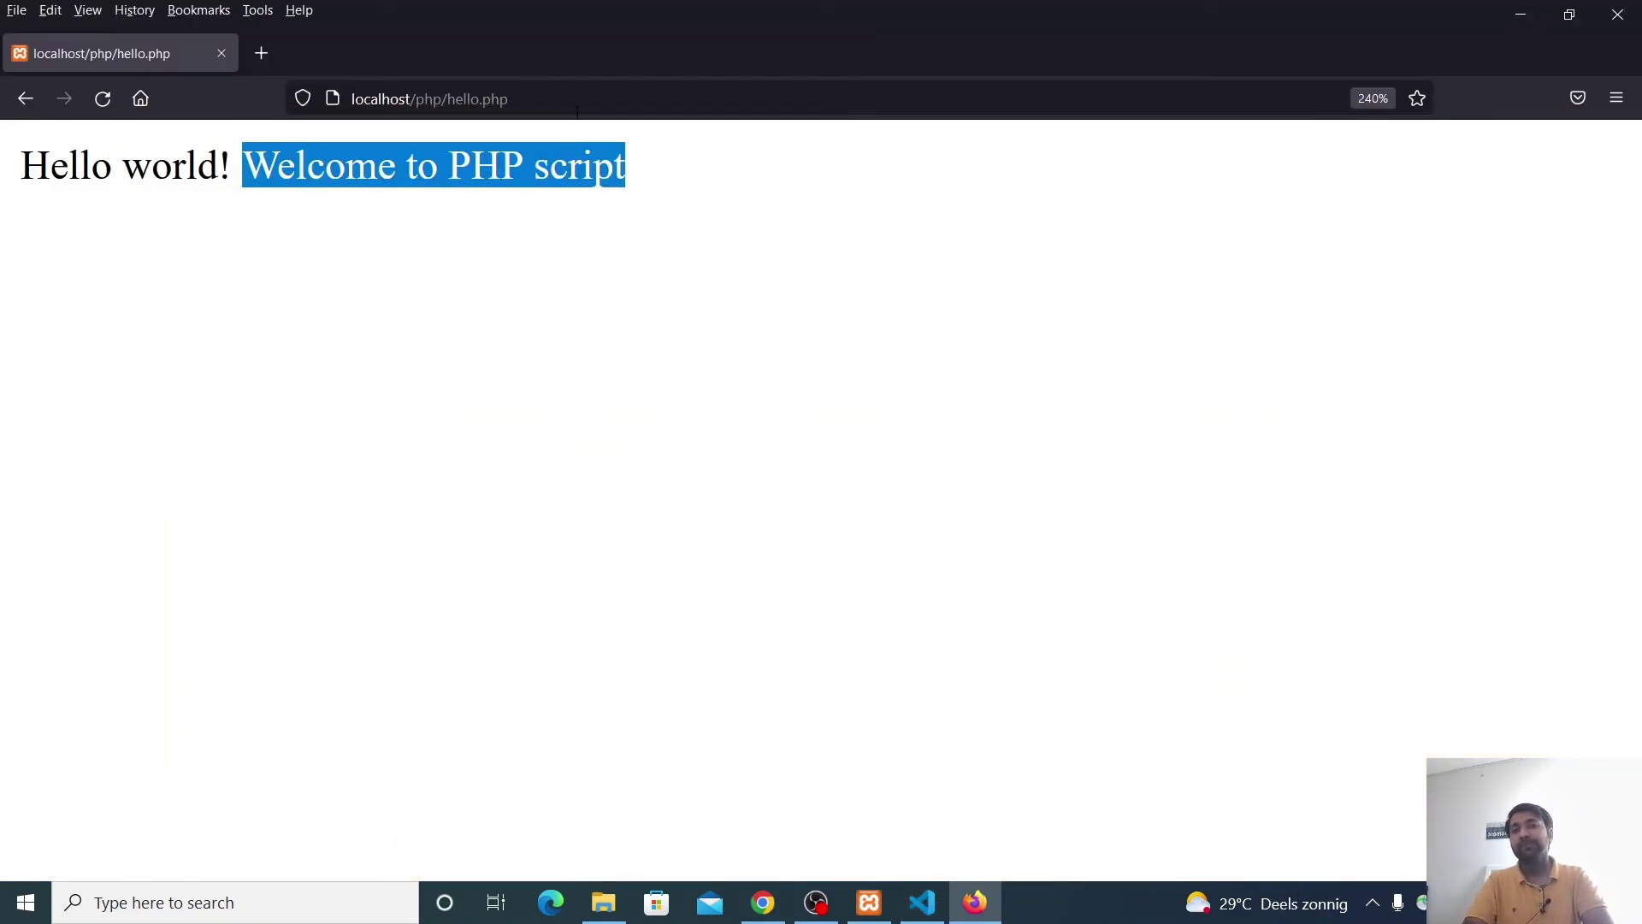
# - Replace localhost with 127.0.0.1 in the address, load 127.0.0.1/php/hello.php, and examine the script's output
pyautogui.click(578, 110)
pyautogui.click(578, 112)
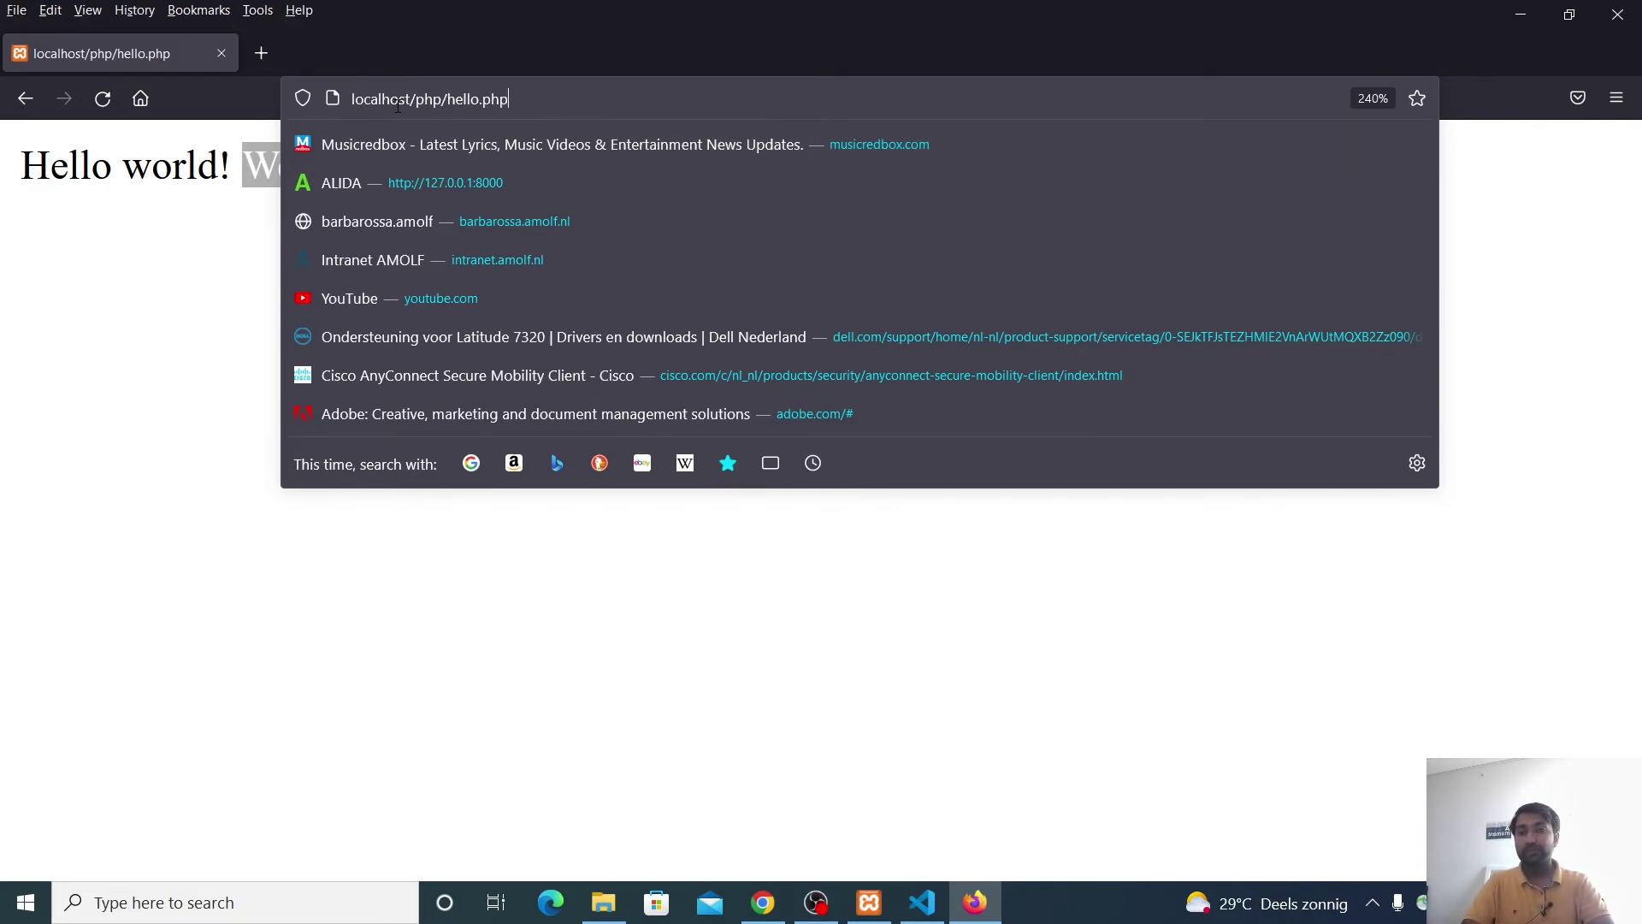
pyautogui.moveTo(411, 99); pyautogui.dragTo(360, 91)
pyautogui.press('BackSpace')
pyautogui.write('127')
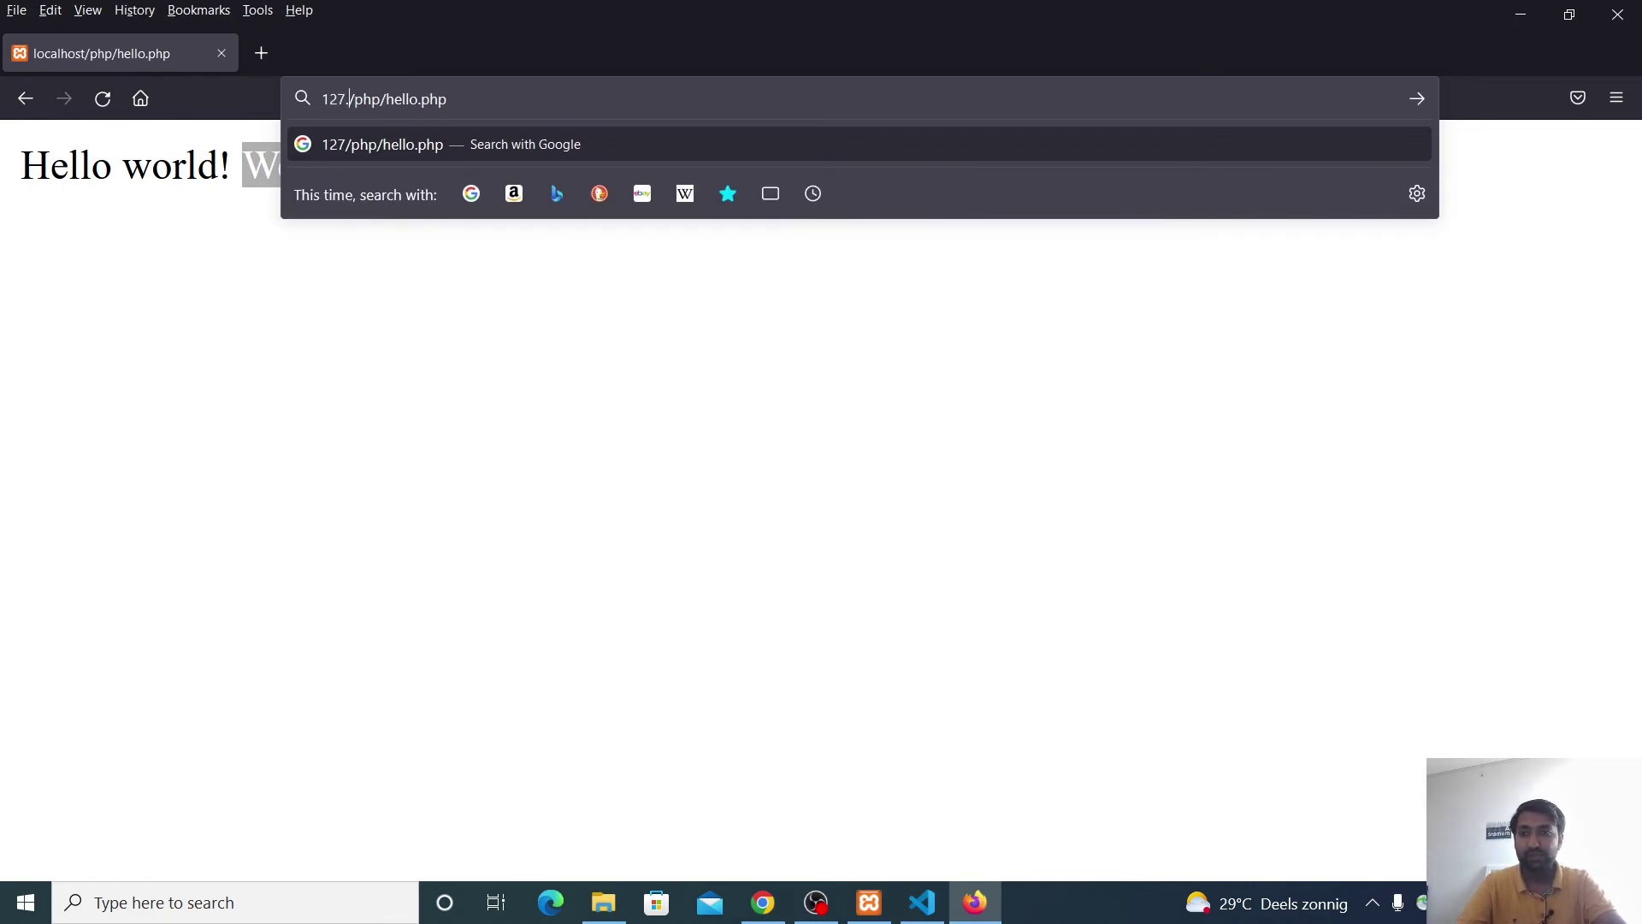
pyautogui.write('.0.0.01')
pyautogui.press('Return')
pyautogui.click(520, 98)
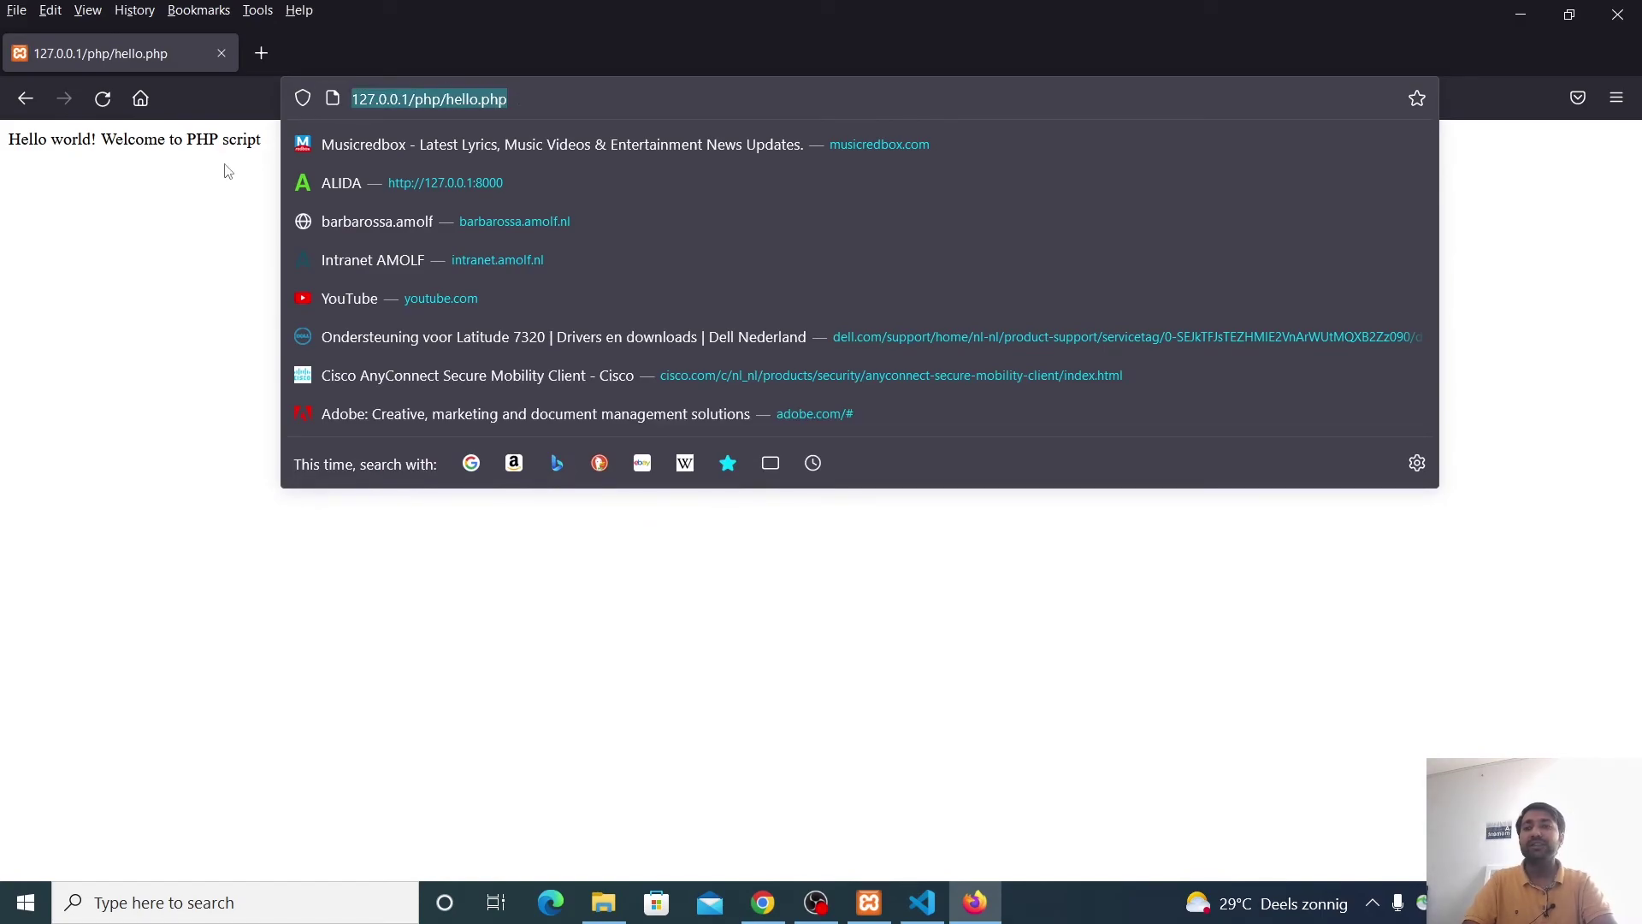
pyautogui.click(226, 171)
pyautogui.moveTo(264, 147); pyautogui.dragTo(9, 156)
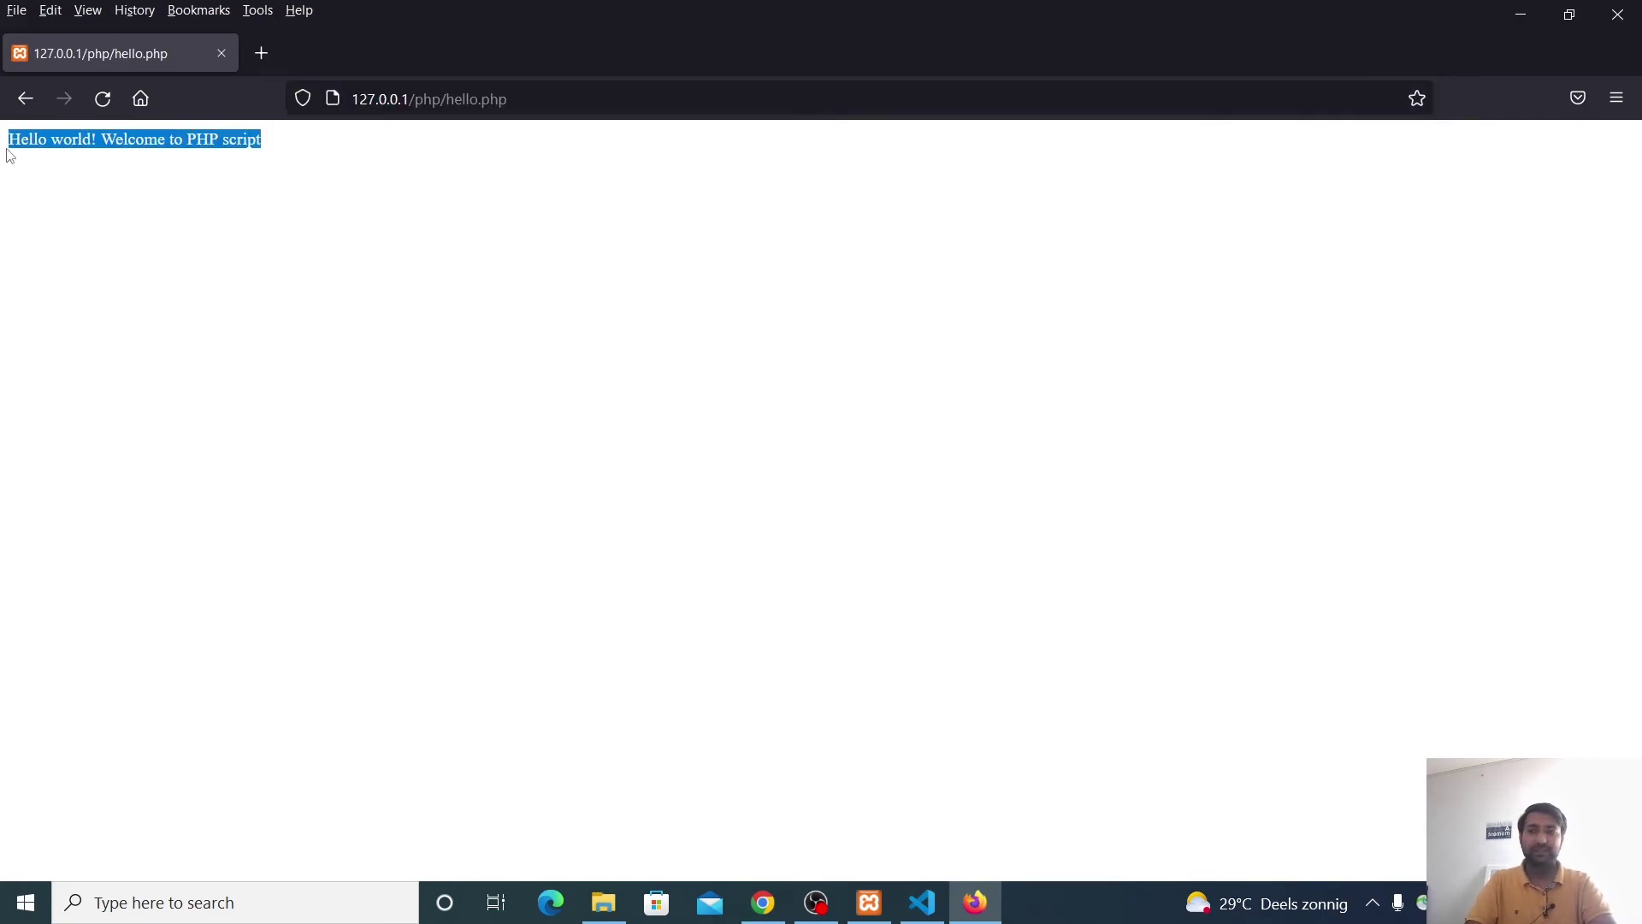
# - Switch to Visual Studio Code to review both PHP blocks in hello.php, and return to the Firefox page
pyautogui.click(552, 99)
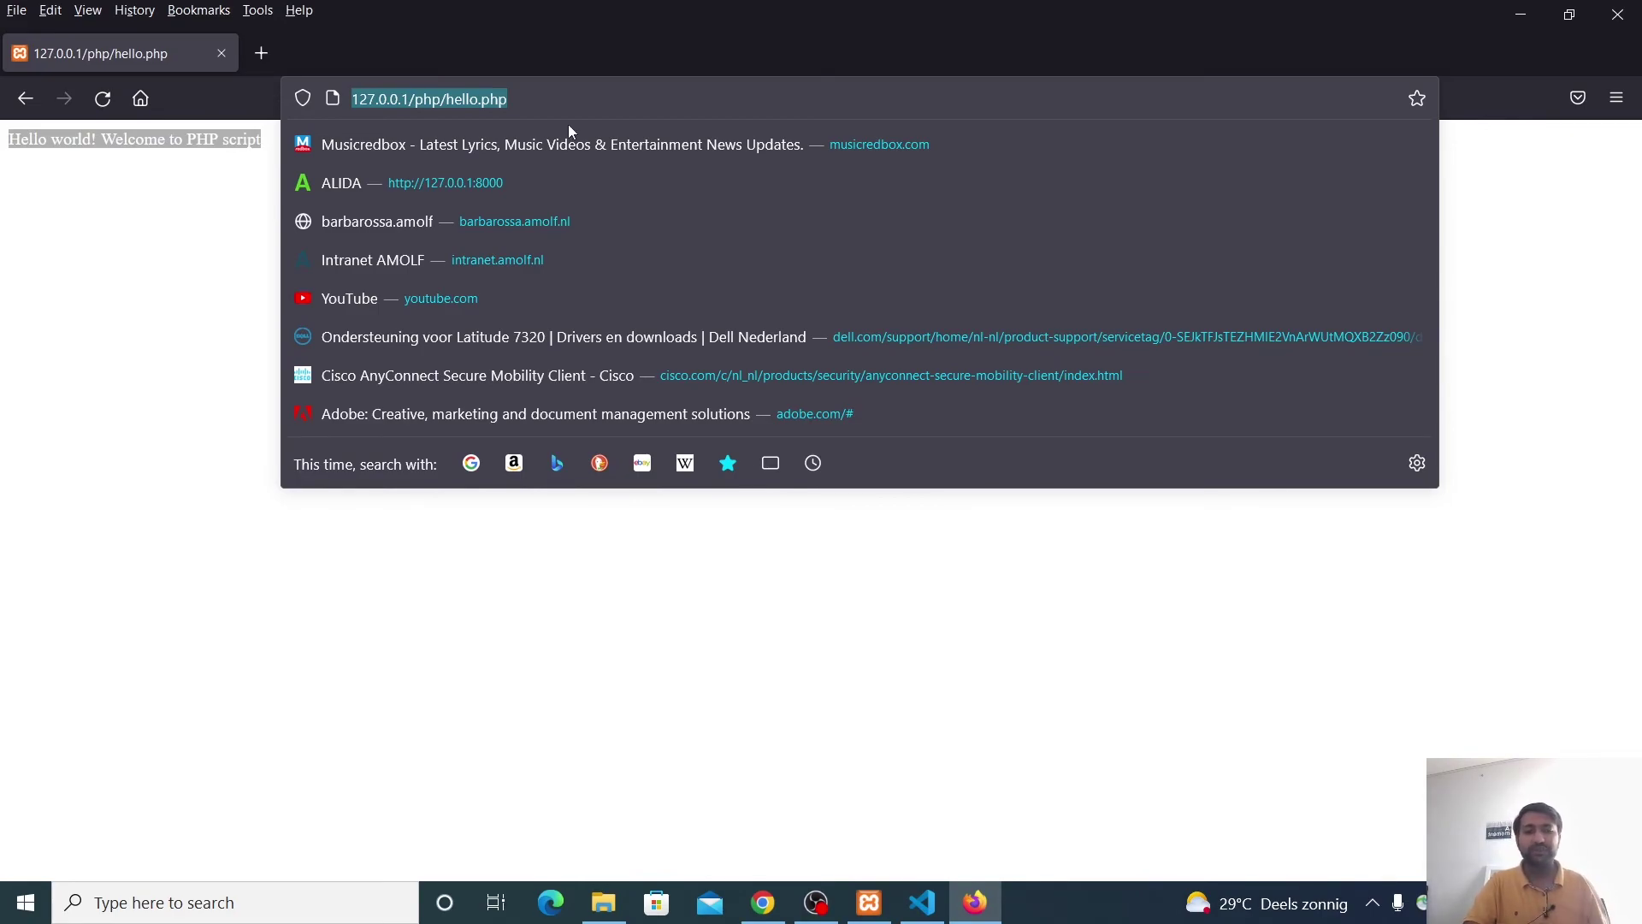
pyautogui.click(919, 908)
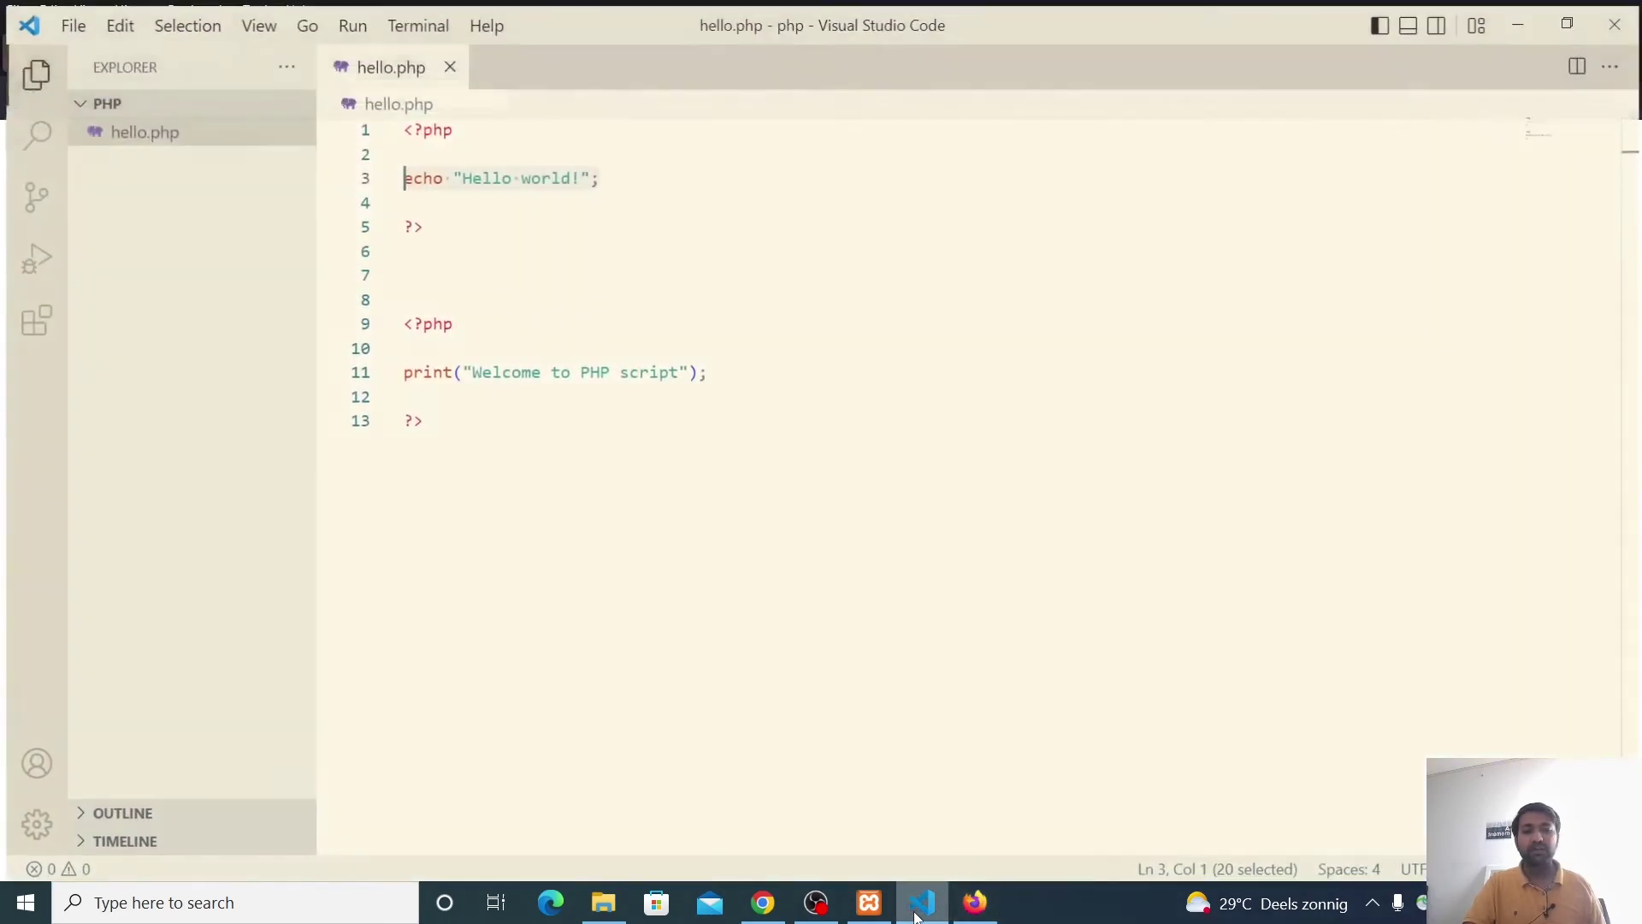
pyautogui.click(743, 607)
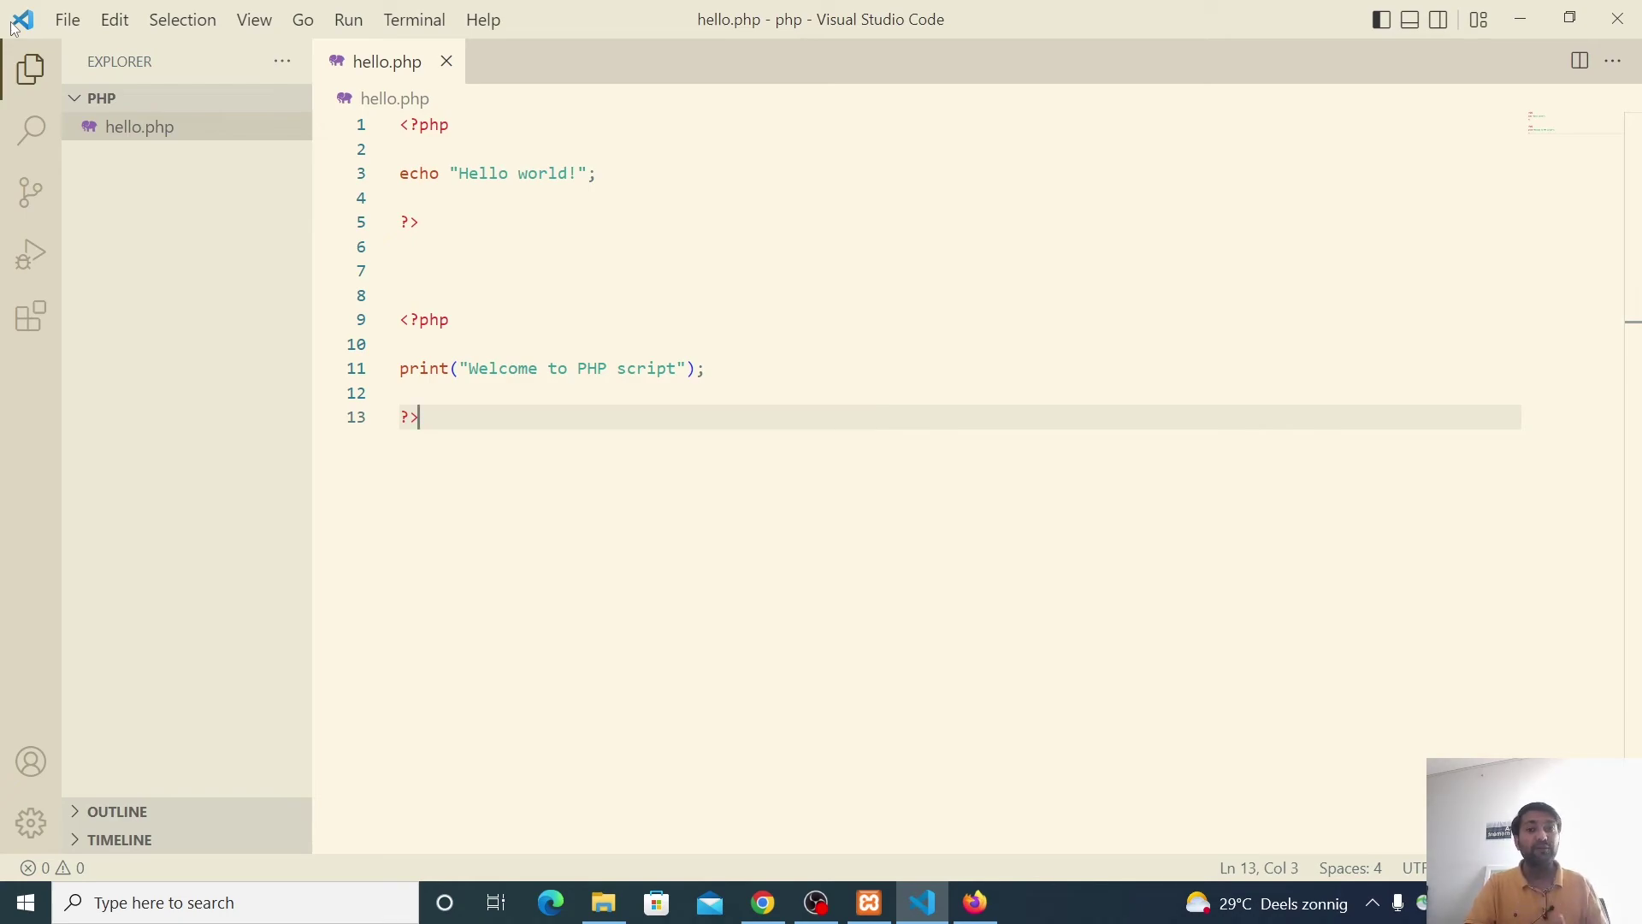
pyautogui.click(965, 908)
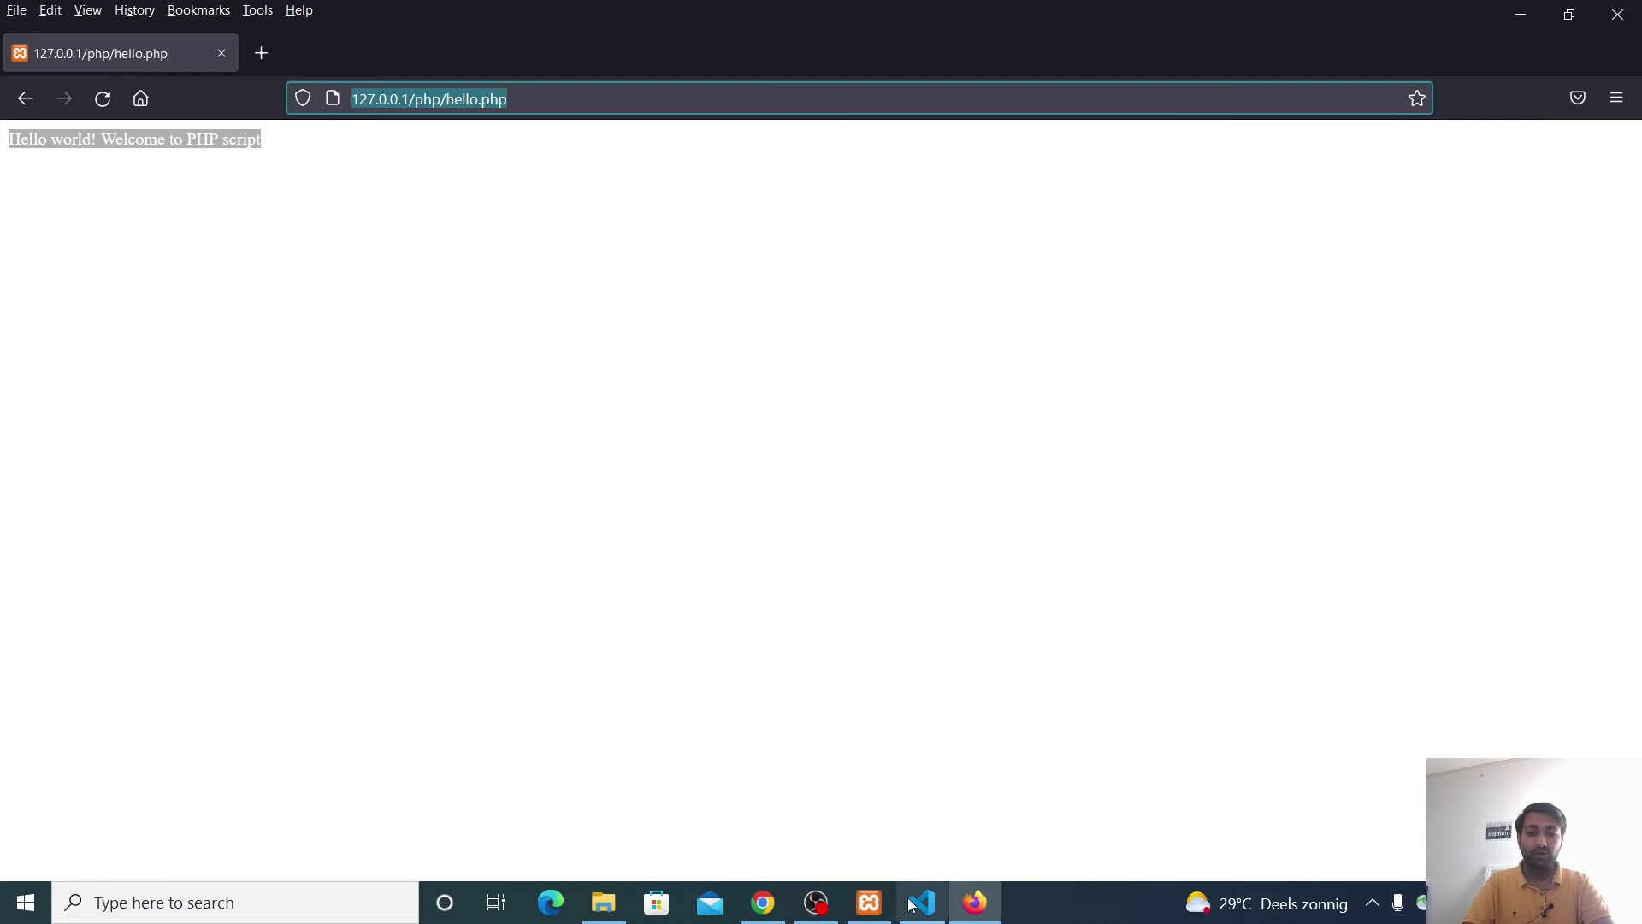
# - Switch to Chrome and load the solvprog.com home page by removing the article path from the address
pyautogui.click(763, 902)
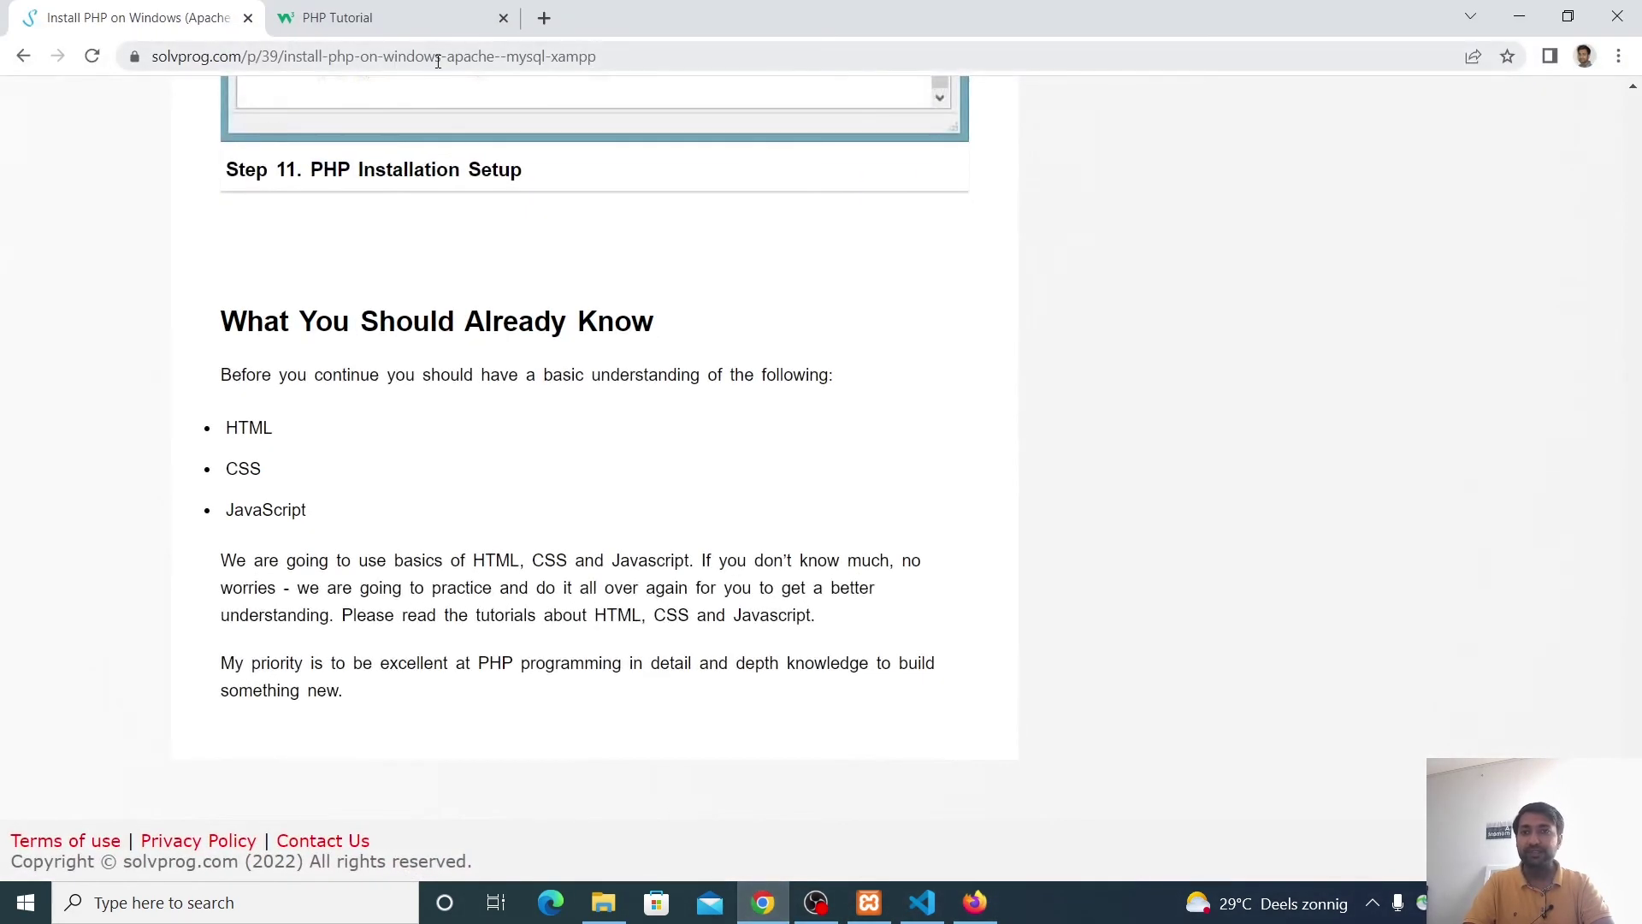
pyautogui.moveTo(244, 58); pyautogui.dragTo(991, 79)
pyautogui.press('BackSpace')
pyautogui.press('Return')
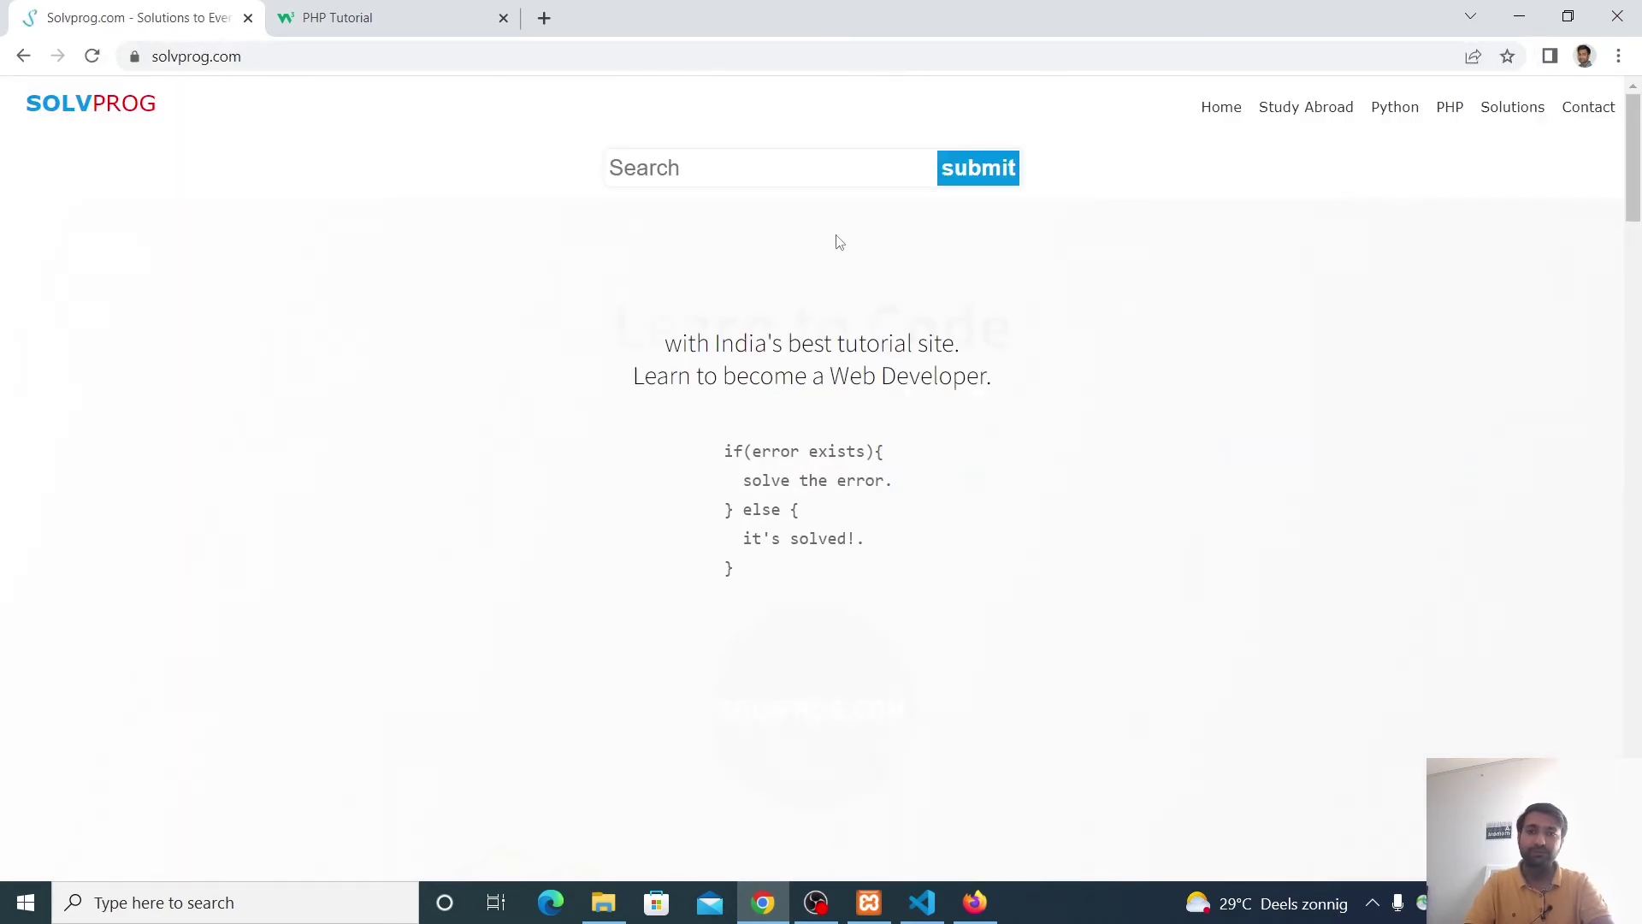
# - Search solvprog.com for "vs" and look through the results
pyautogui.click(774, 170)
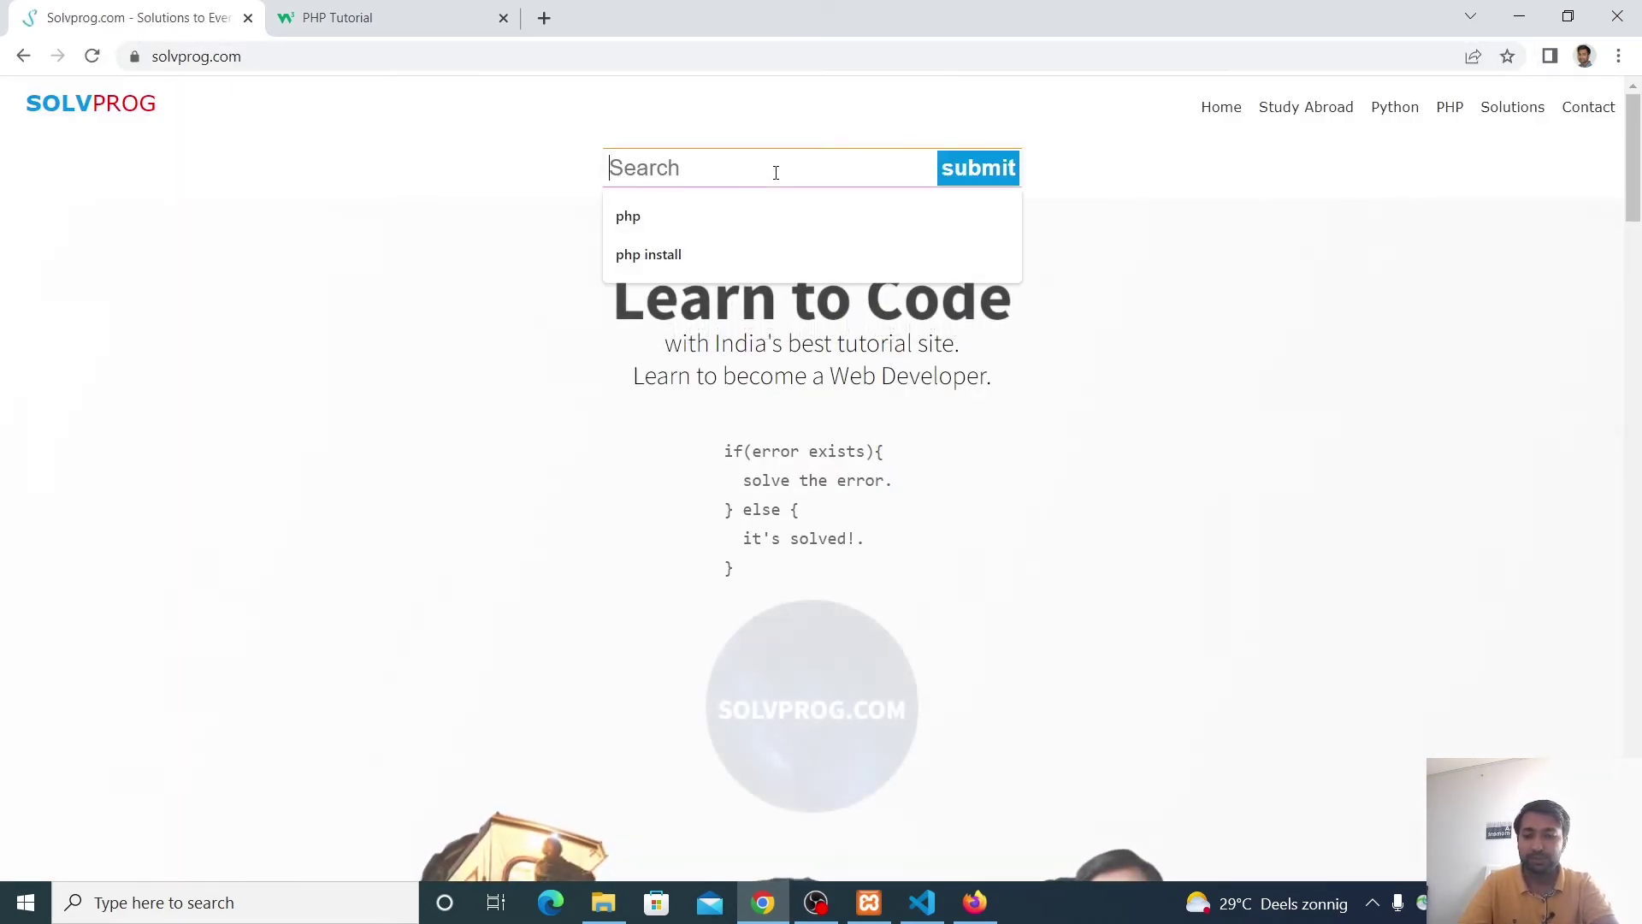
pyautogui.write('vs')
pyautogui.press('Return')
pyautogui.scroll(-1, 630, 243)
pyautogui.scroll(-8, 630, 243)
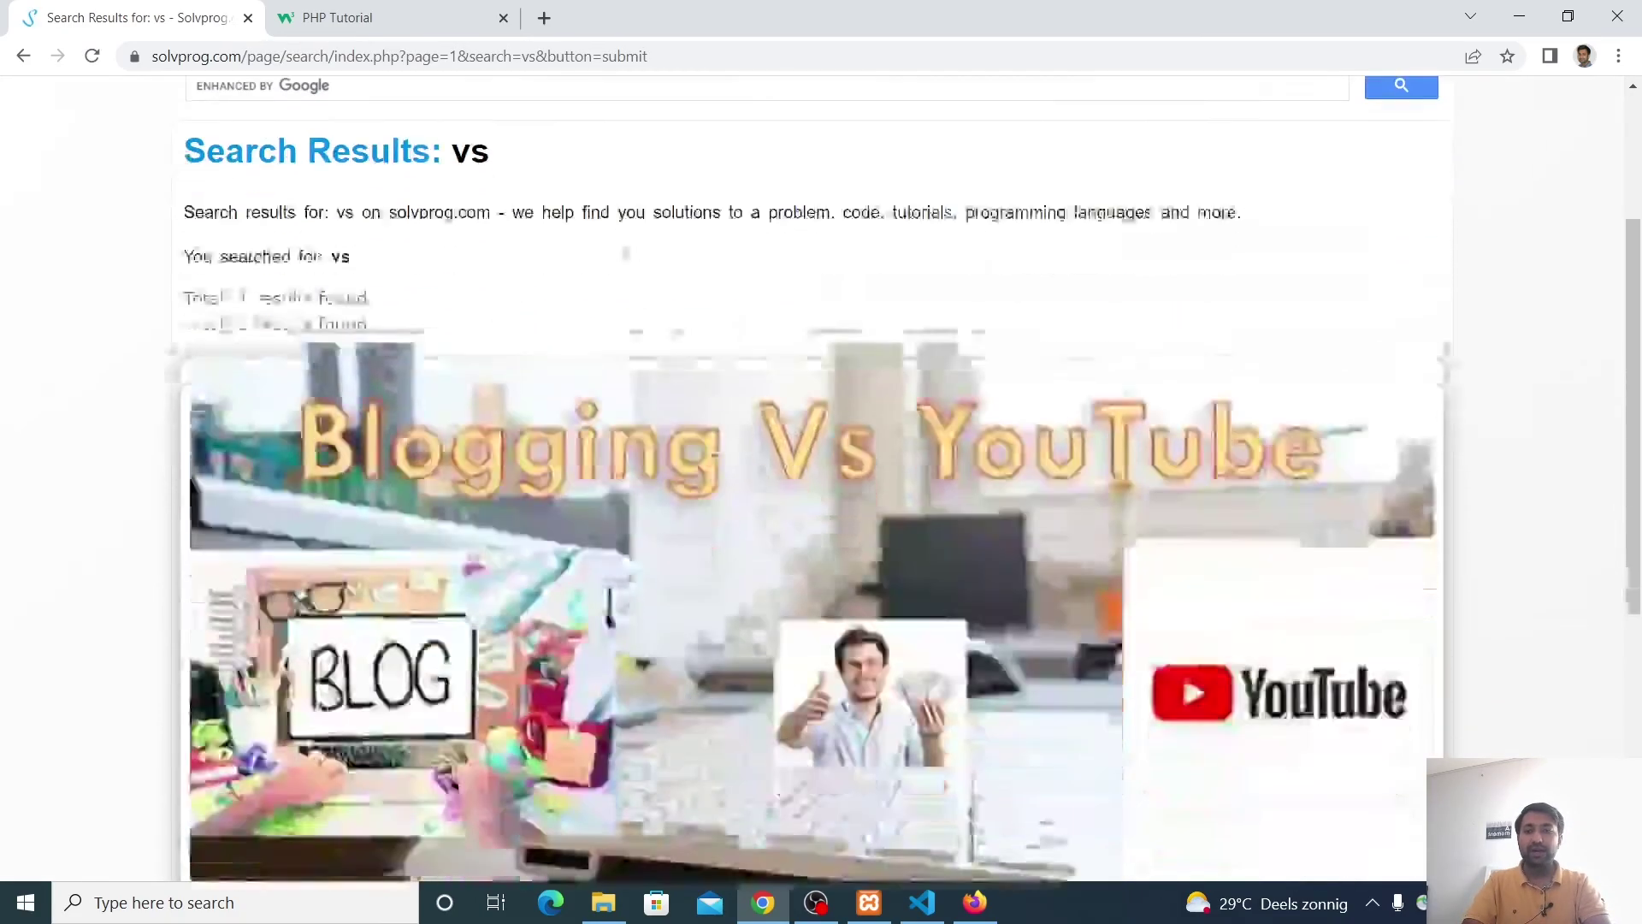
pyautogui.scroll(2, 638, 185)
pyautogui.scroll(7, 638, 185)
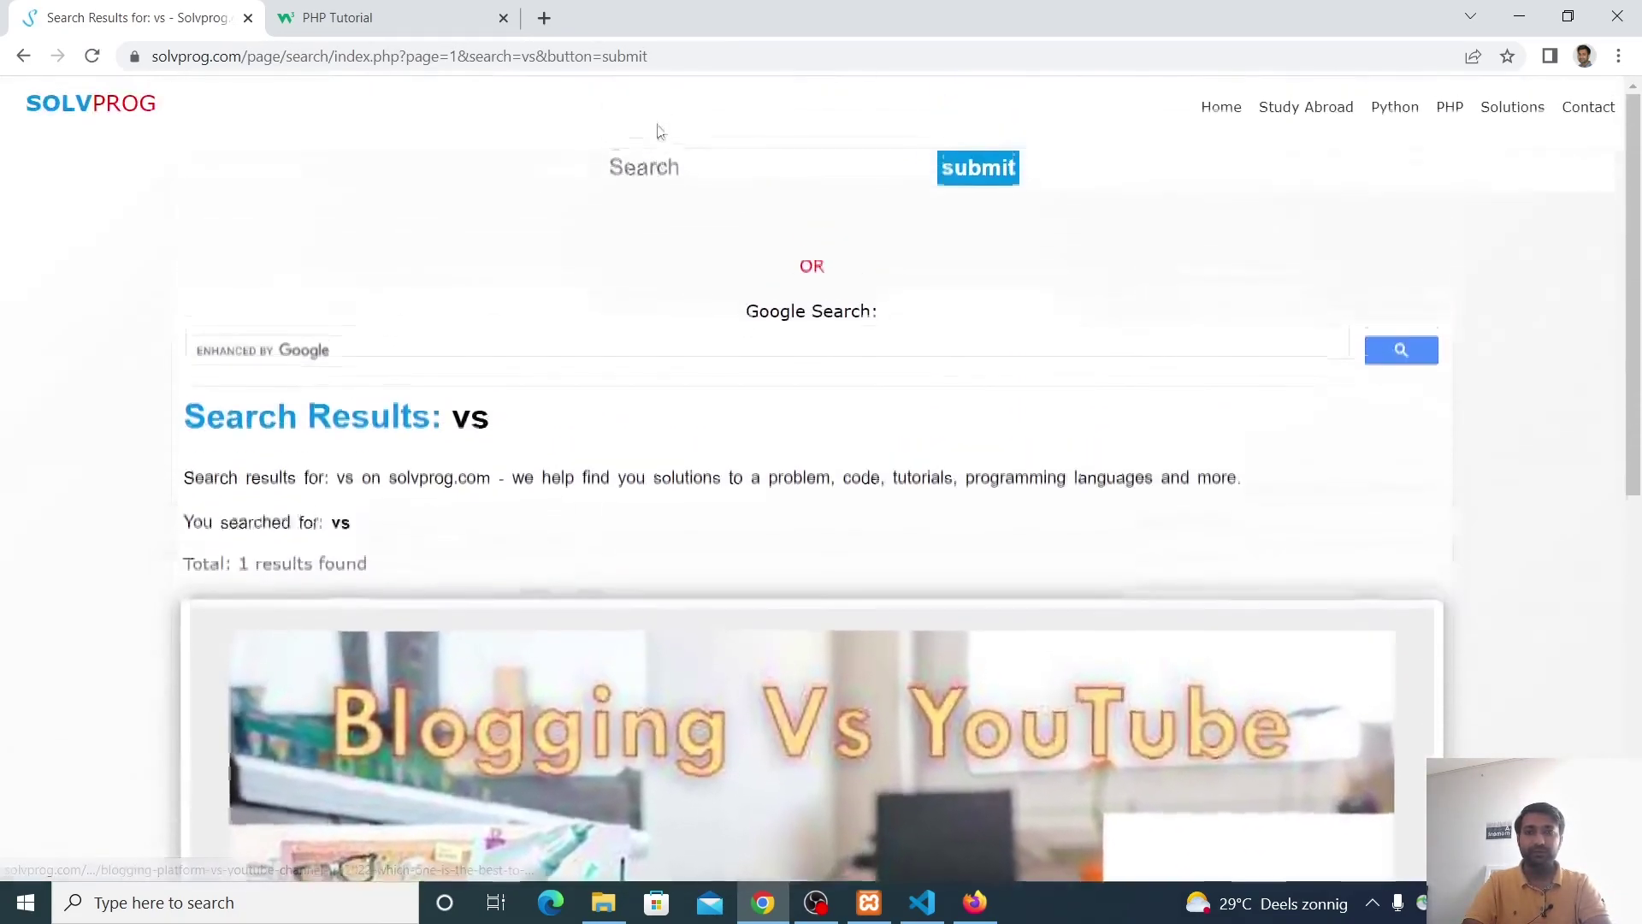
# - Search solvprog.com for "visual" and find the Visual Studio Code installation guide in the results
pyautogui.click(693, 168)
pyautogui.write('visual')
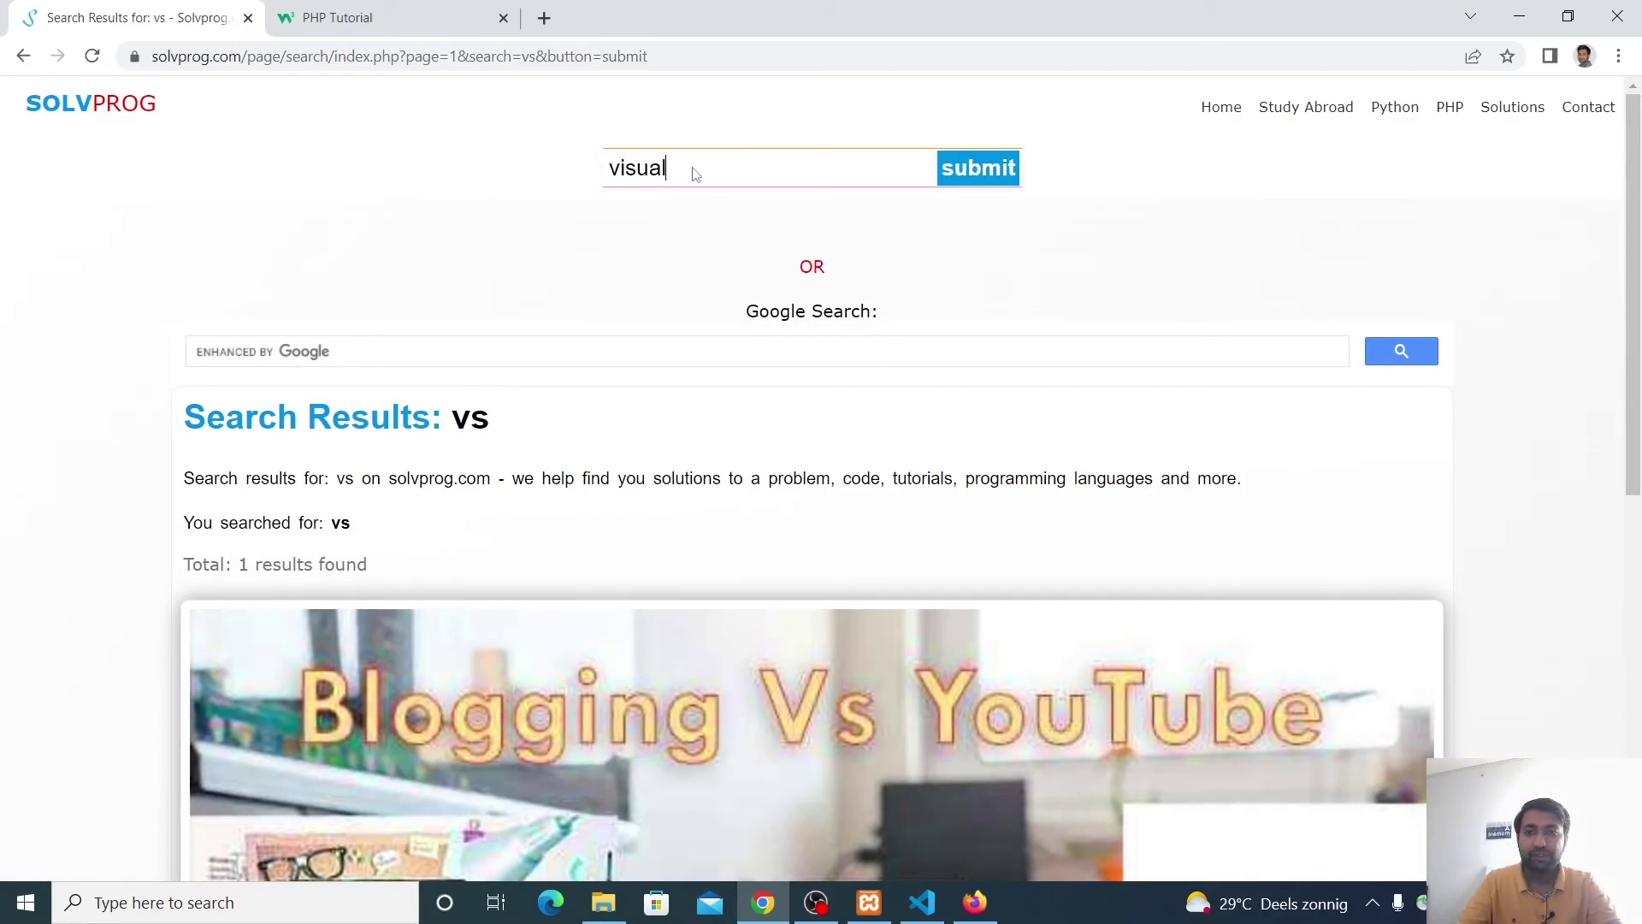
pyautogui.press('Return')
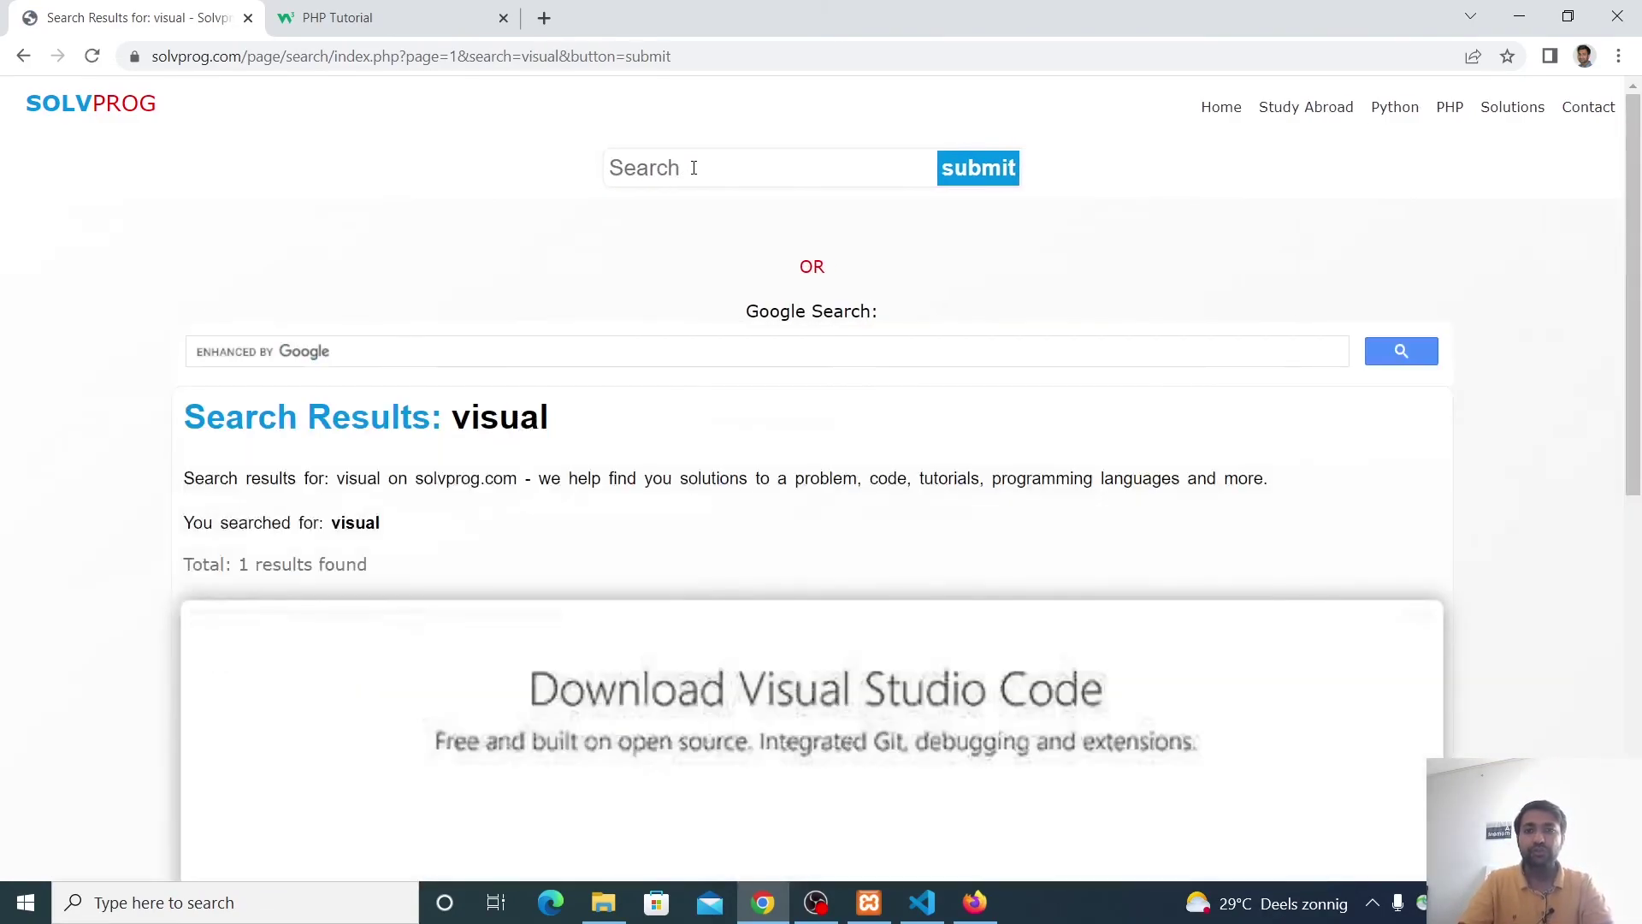
pyautogui.scroll(-2, 630, 333)
pyautogui.scroll(-5, 633, 334)
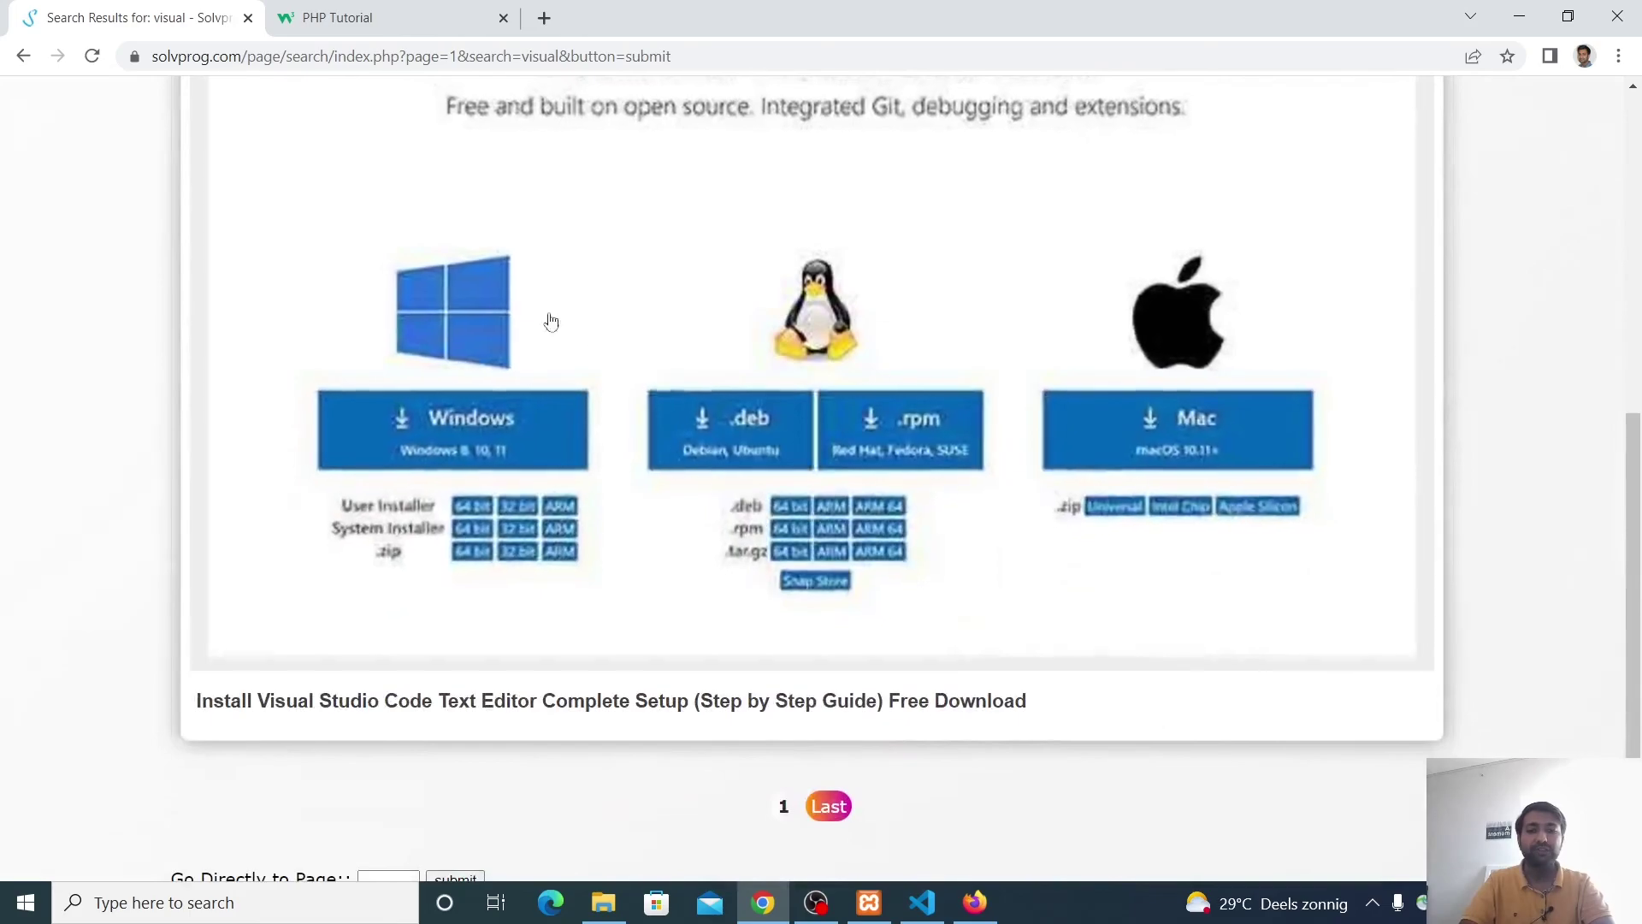
# - Open the "Install Visual Studio Code Text Editor Complete Setup" guide and examine its title and download section
pyautogui.click(586, 701)
pyautogui.scroll(-2, 817, 484)
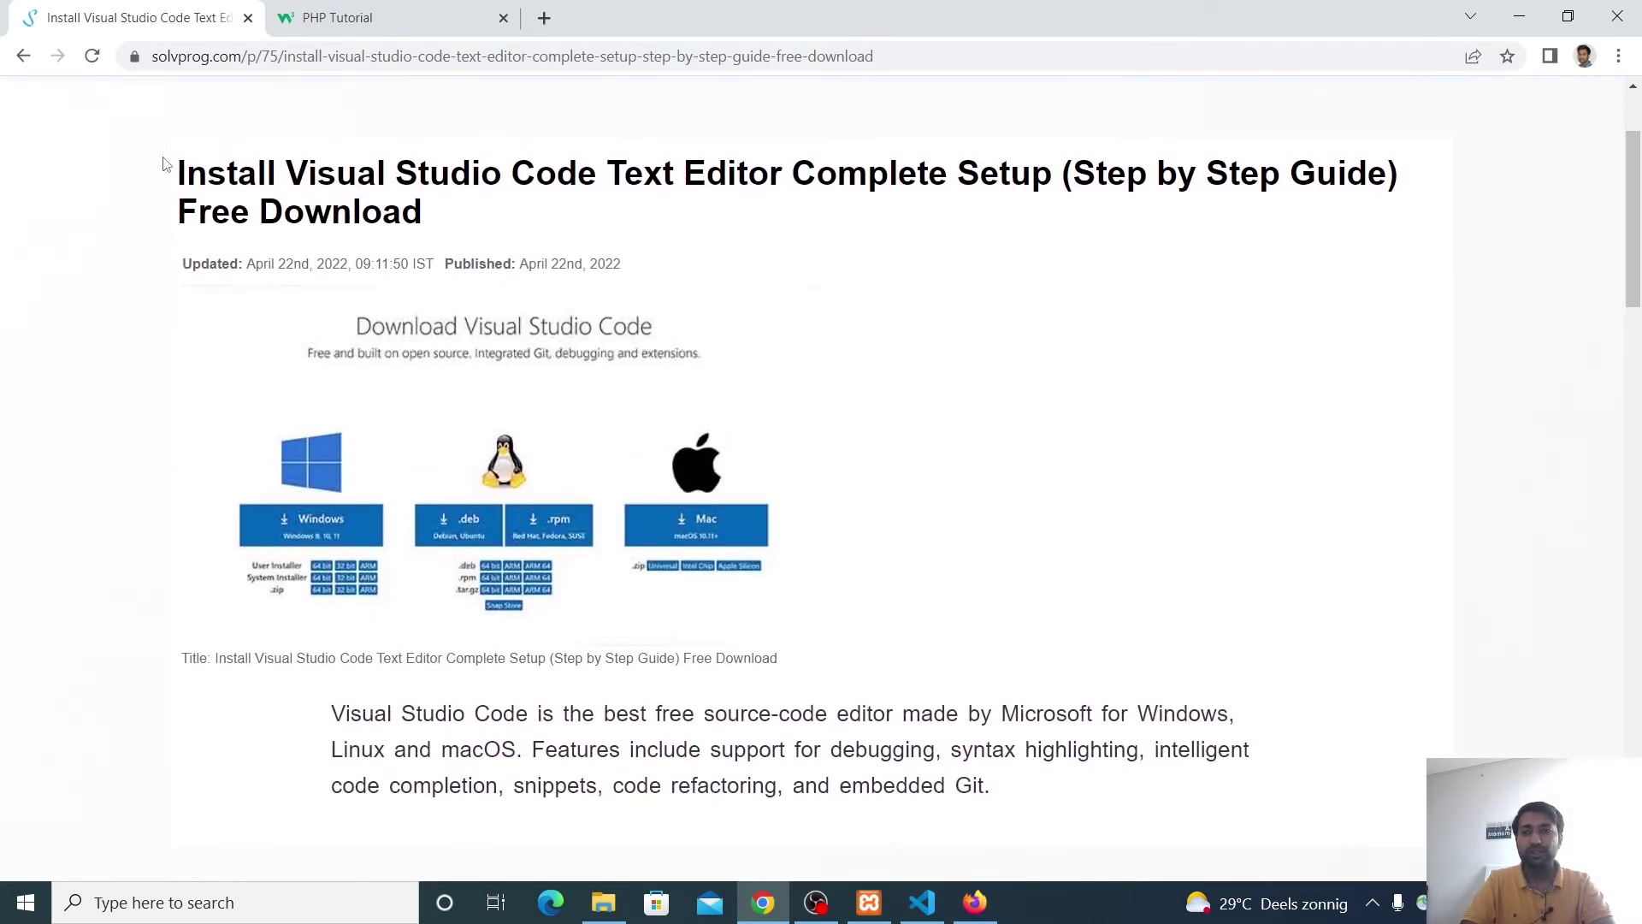
pyautogui.moveTo(166, 163); pyautogui.dragTo(603, 246)
pyautogui.click(603, 247)
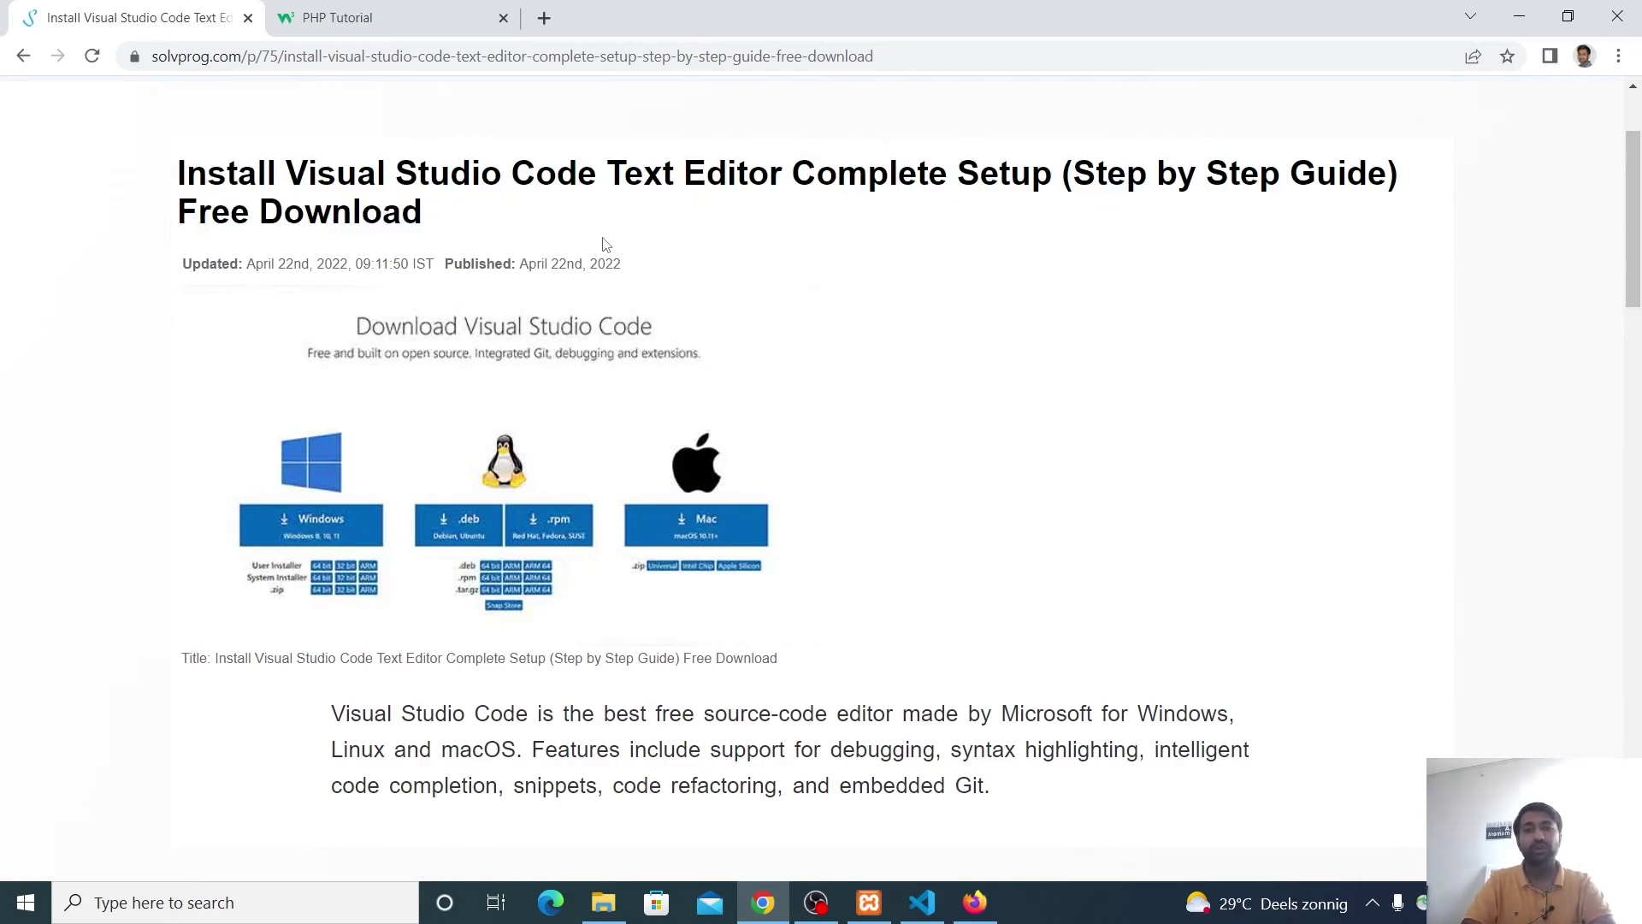
pyautogui.scroll(-8, 603, 246)
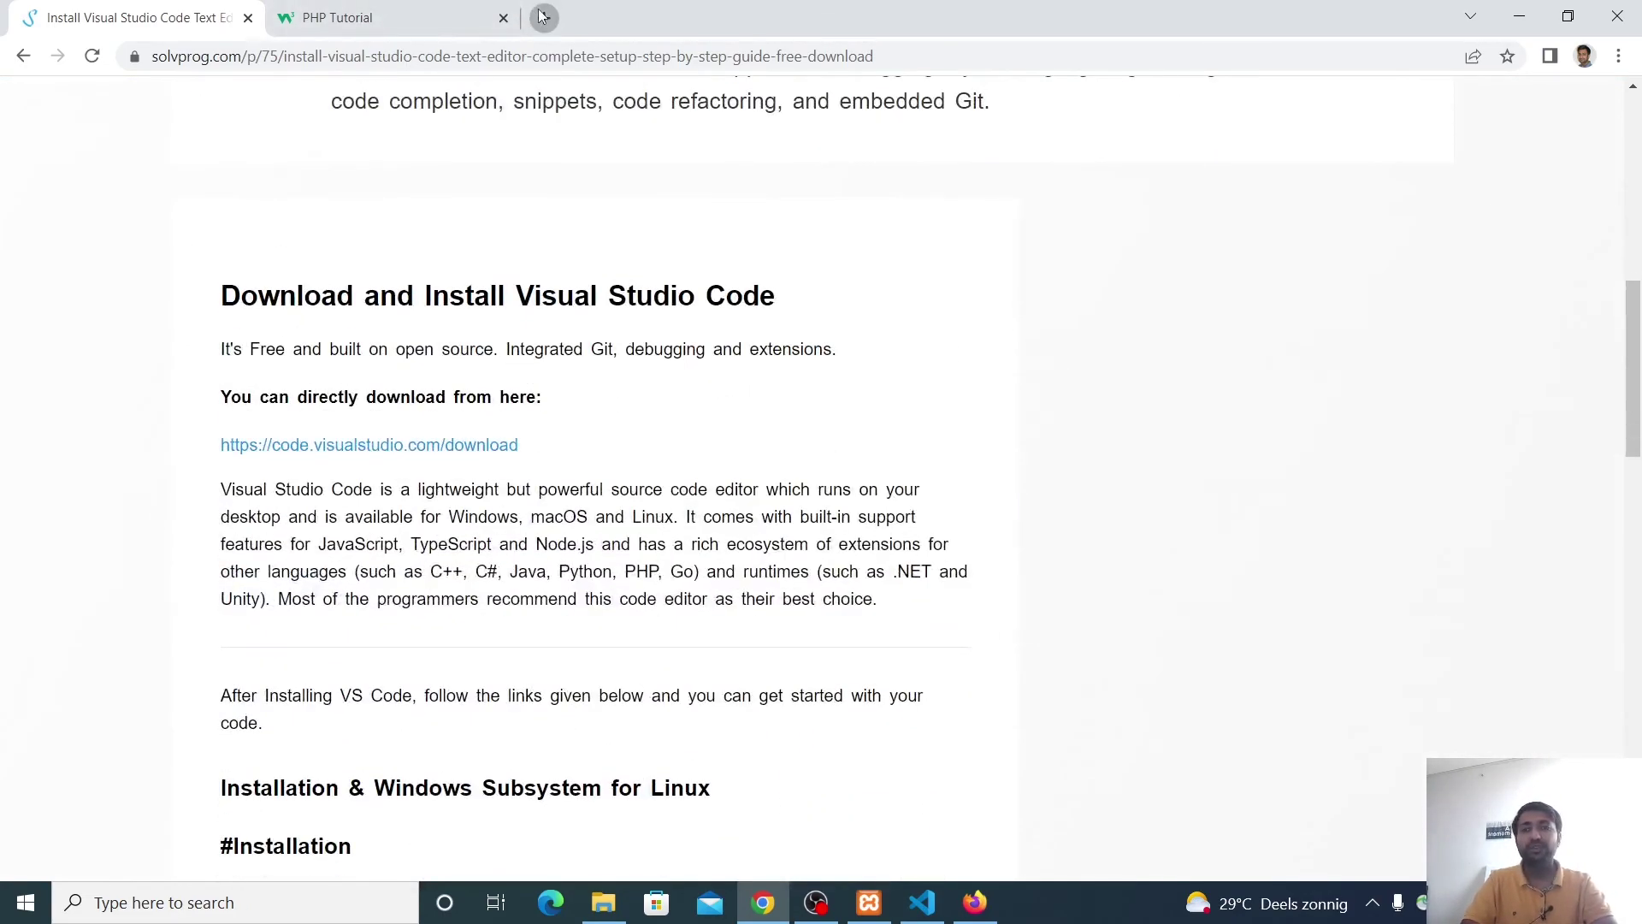
# - Search Google for "atom" in a new tab, view the atom.io download page, and close that tab
pyautogui.click(543, 18)
pyautogui.write('atom')
pyautogui.press('Return')
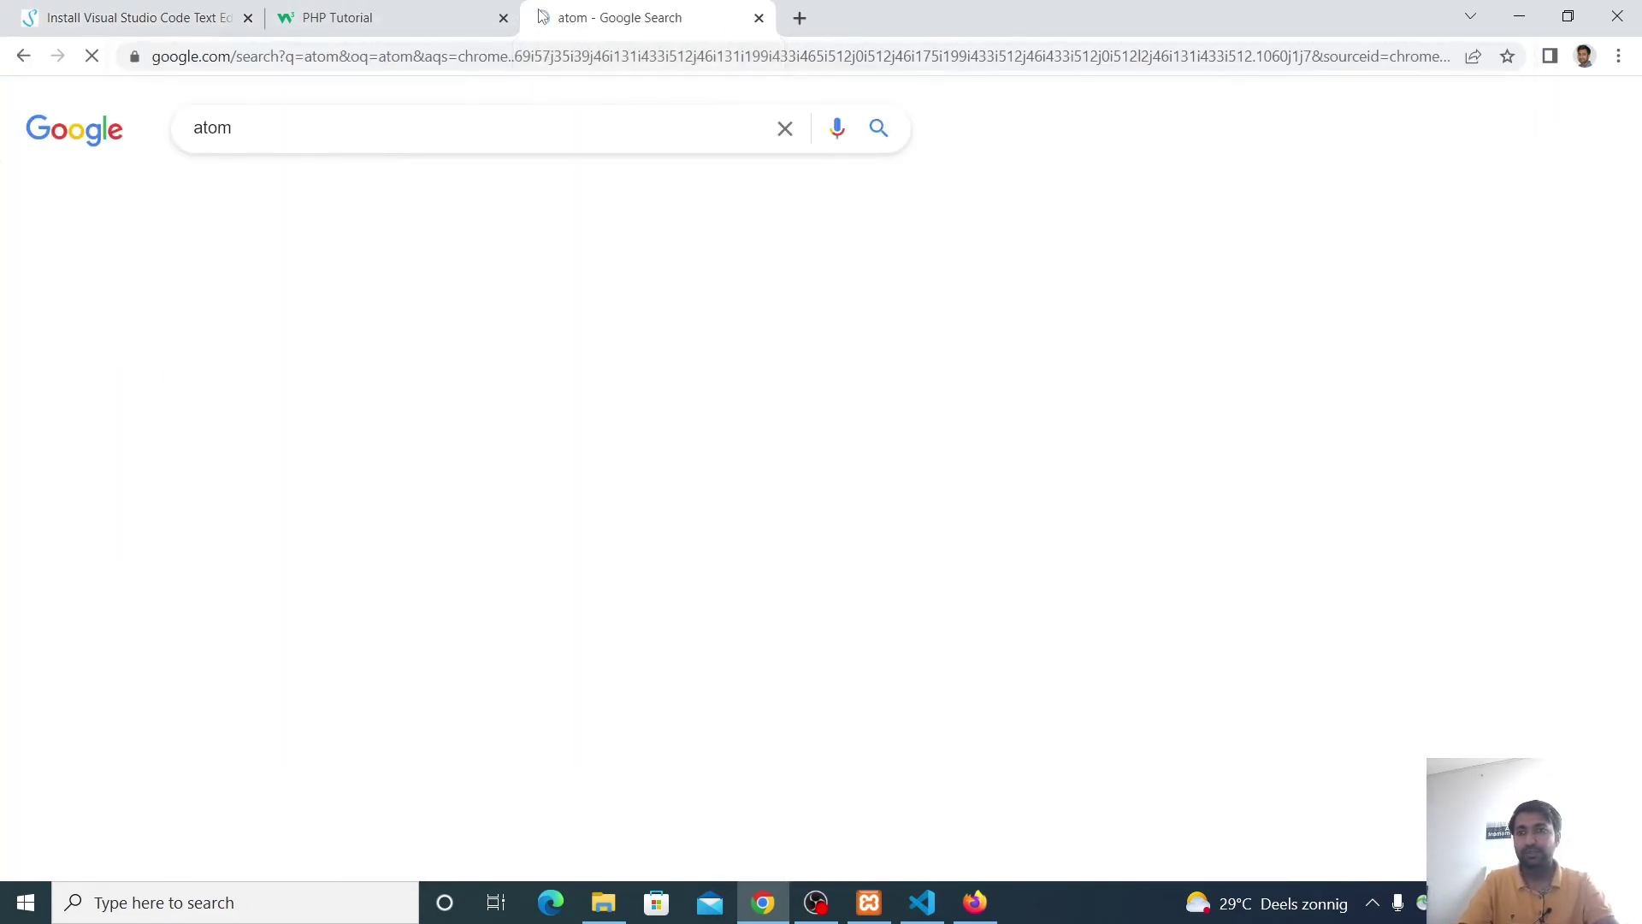
pyautogui.click(218, 320)
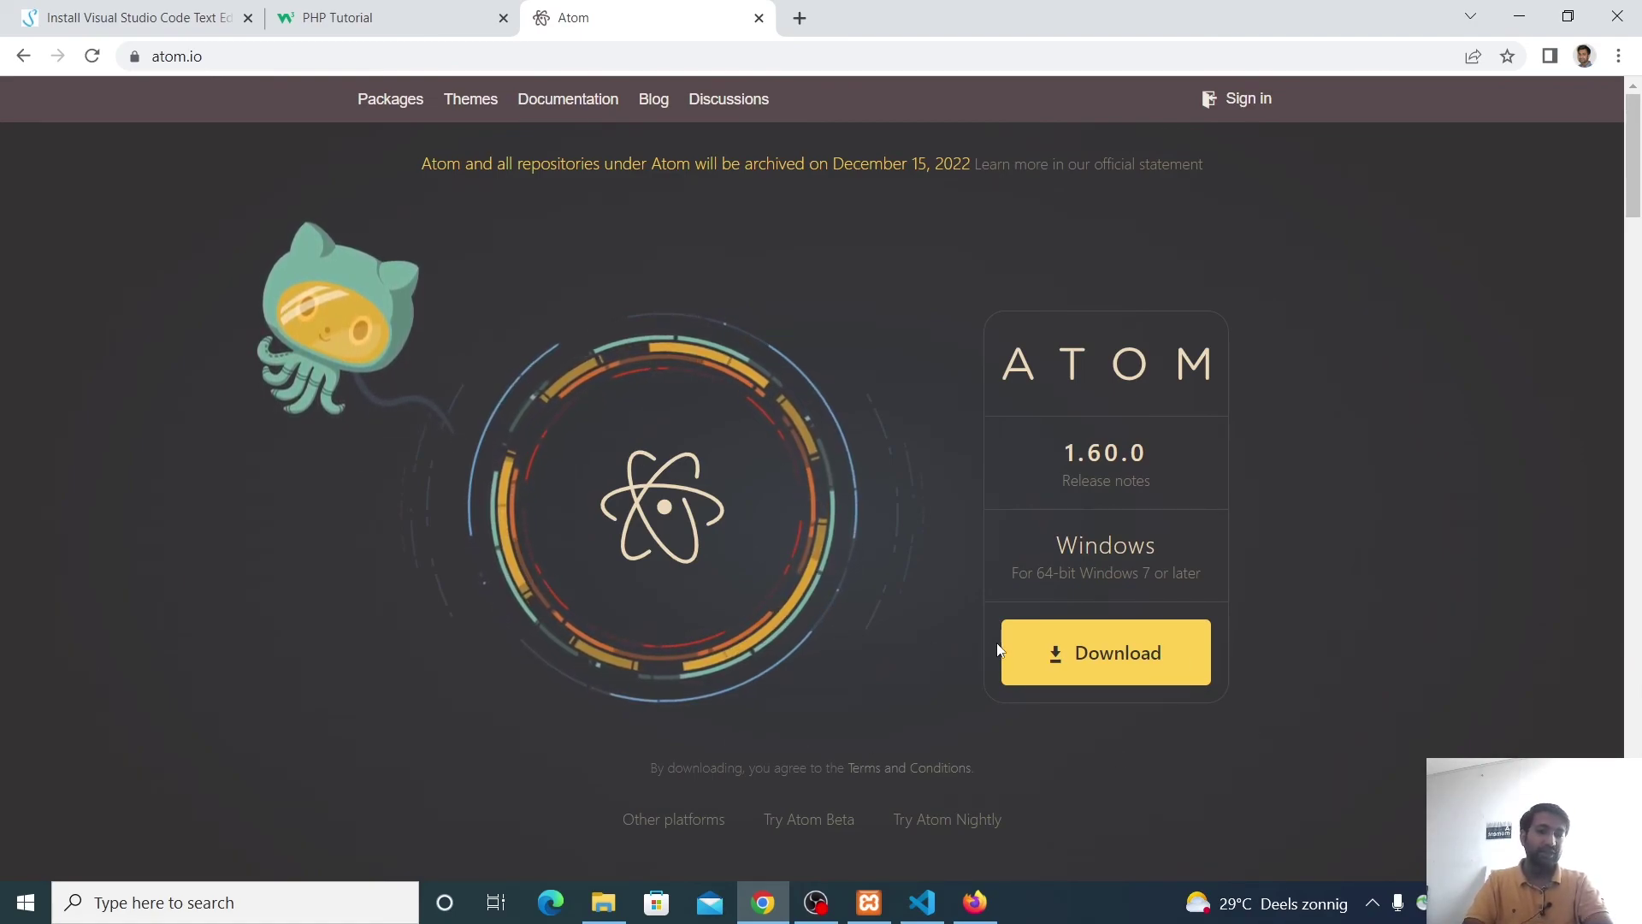
pyautogui.click(758, 18)
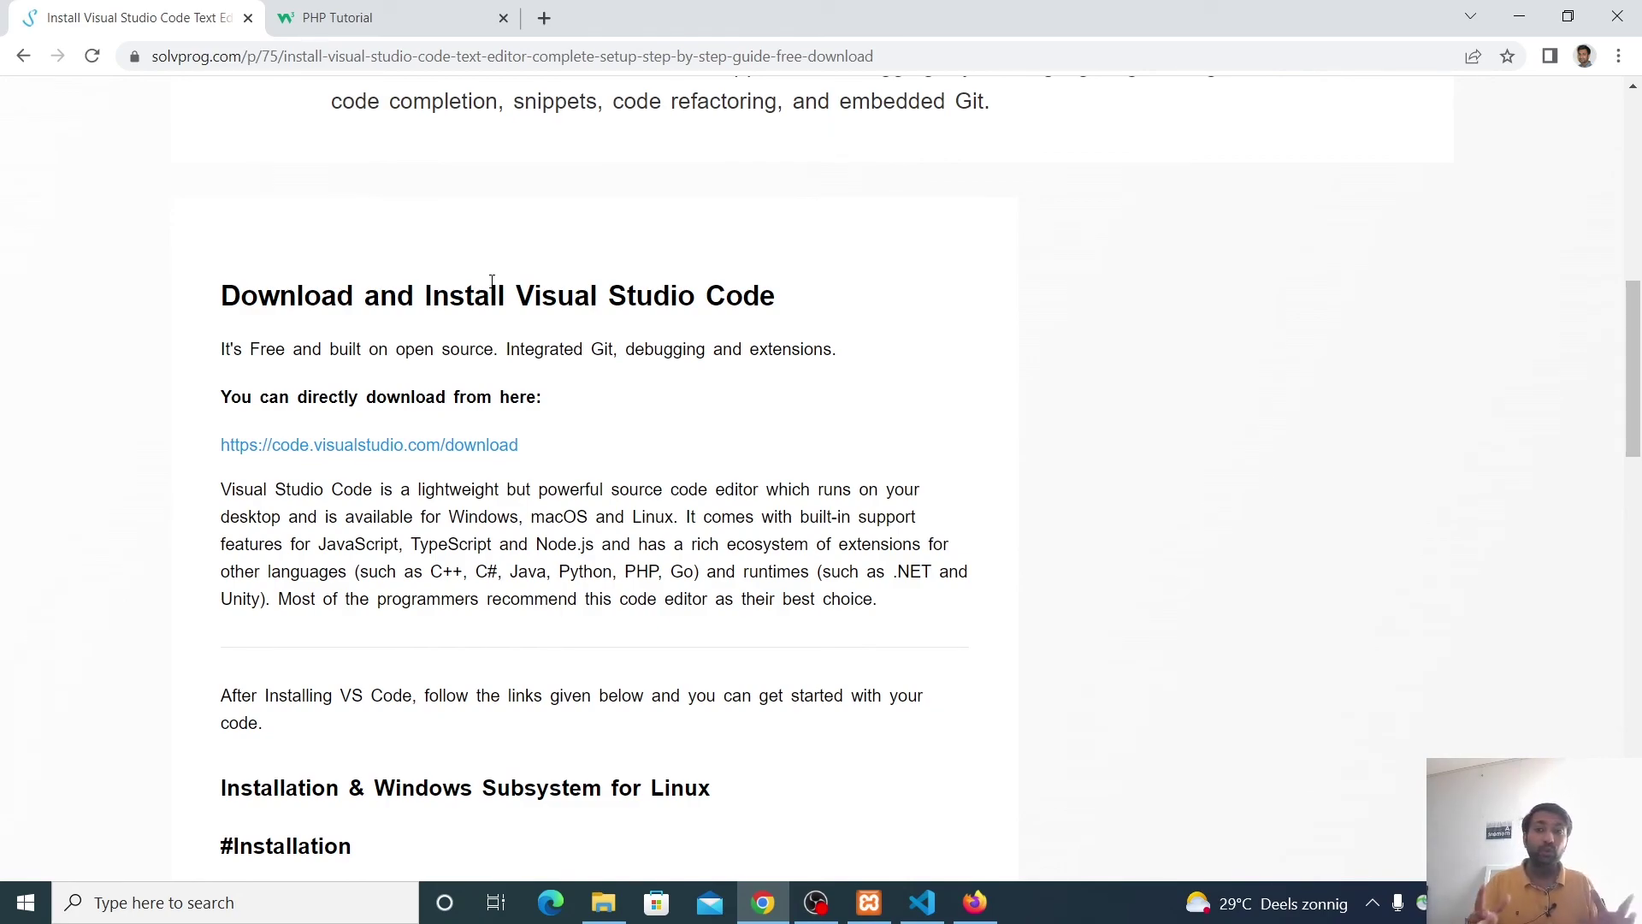
# - Load 127.0.0.1 without a port number in a new tab and open phpMyAdmin from the XAMPP dashboard
pyautogui.click(544, 18)
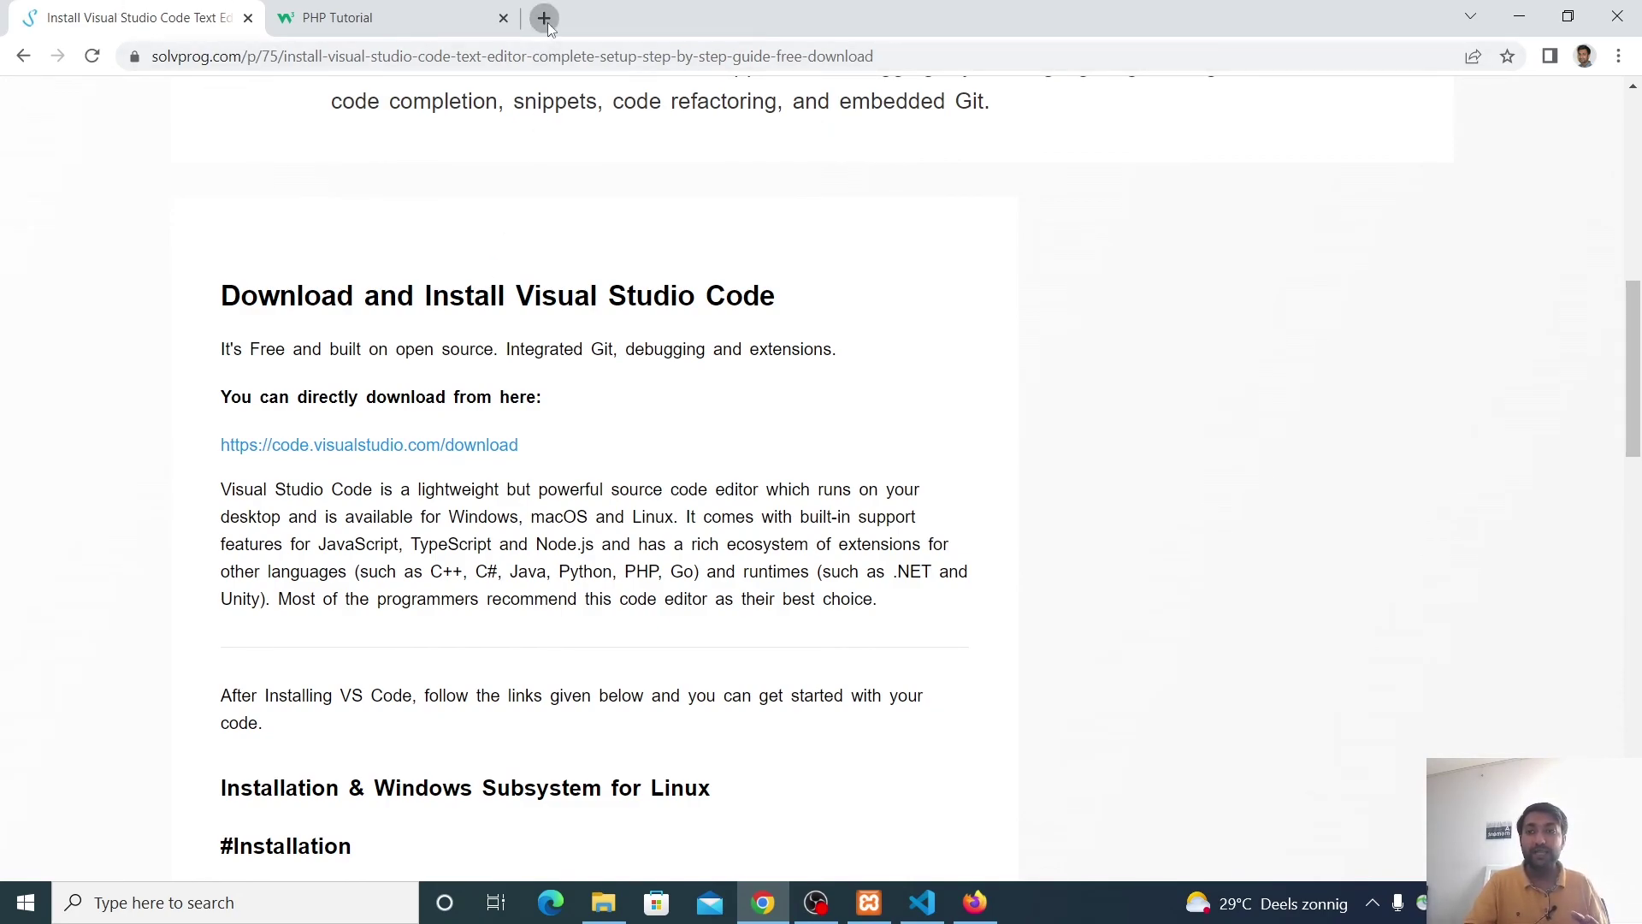
pyautogui.write('127.0.0.1:8000')
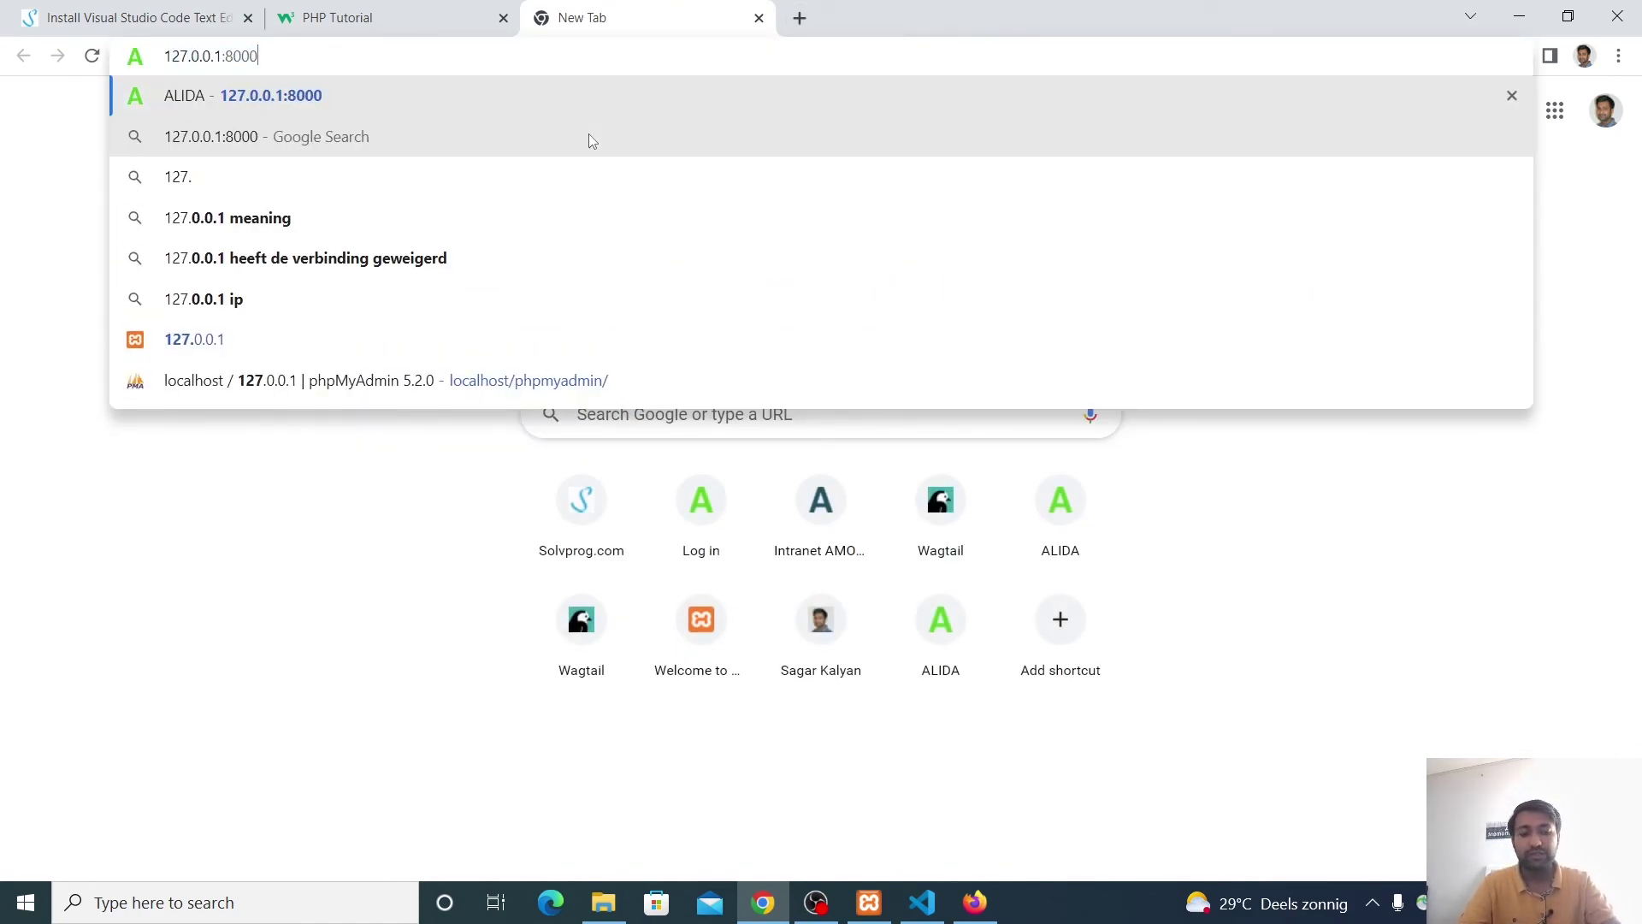
pyautogui.press('Right')
pyautogui.press('BackSpace')
pyautogui.press('BackSpace')
pyautogui.press('BackSpace')
pyautogui.press('BackSpace')
pyautogui.press('BackSpace')
pyautogui.press('Return')
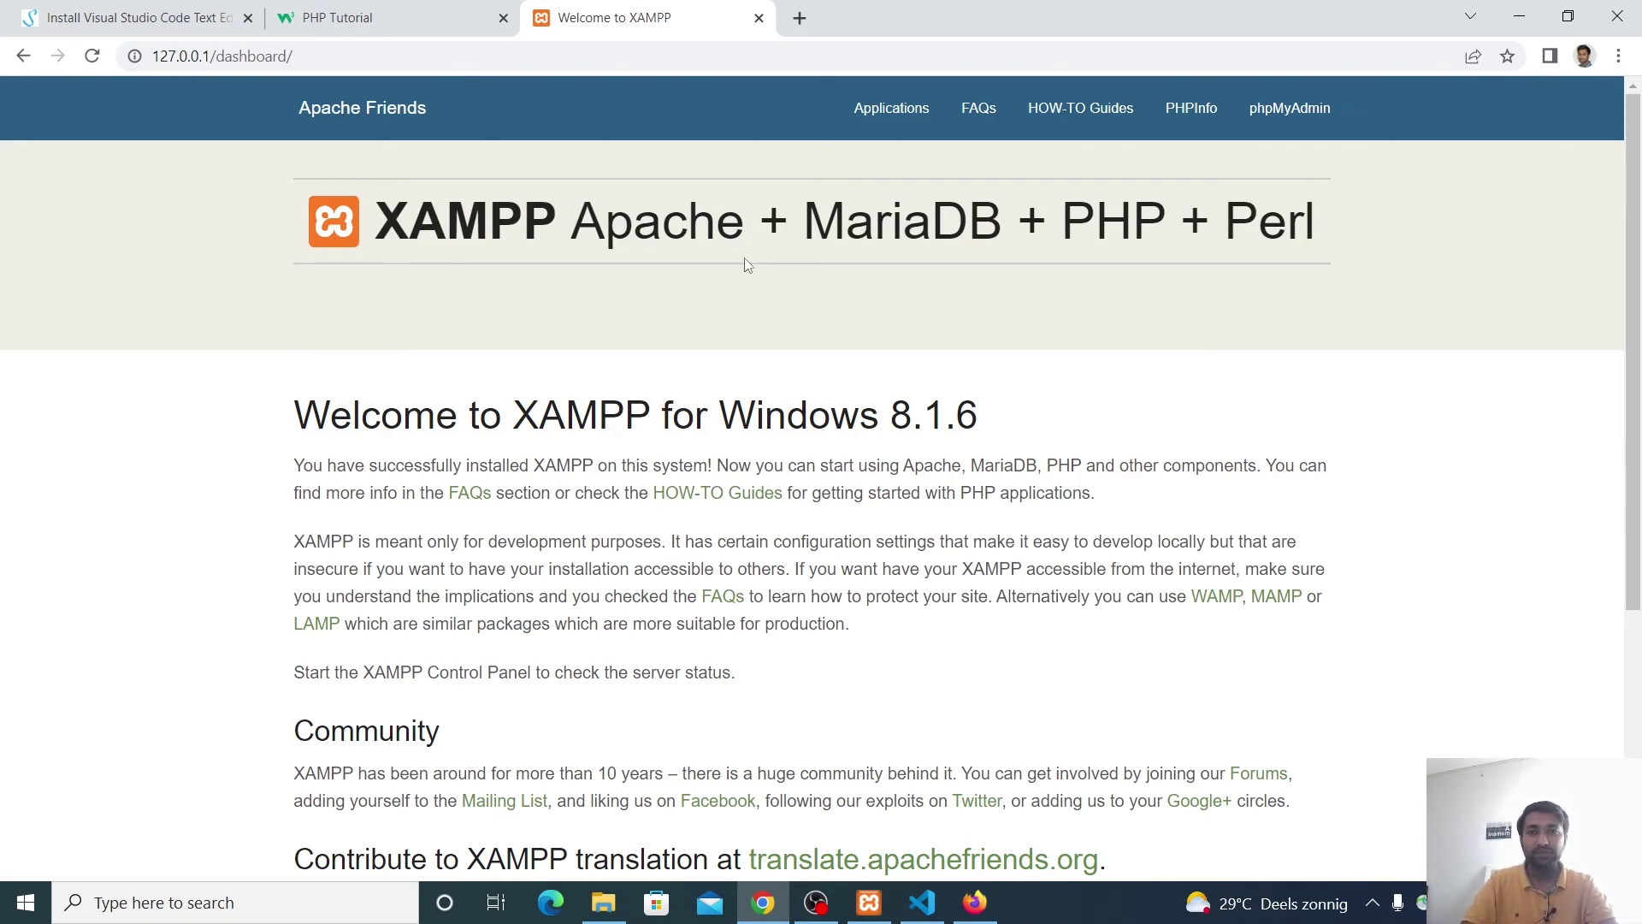
pyautogui.click(1272, 116)
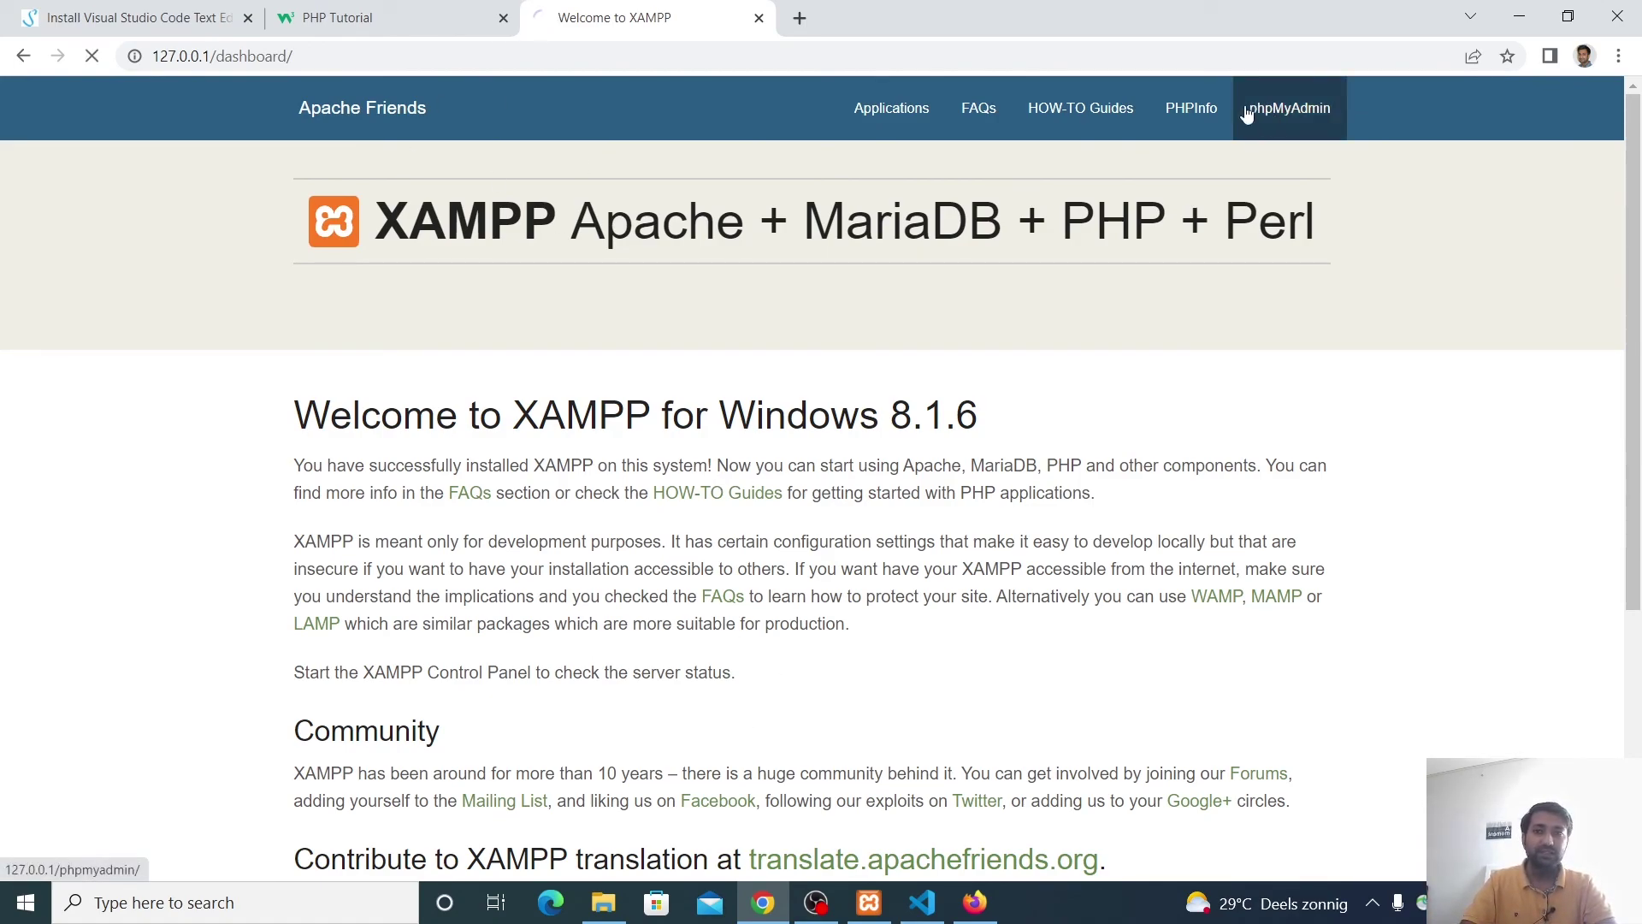